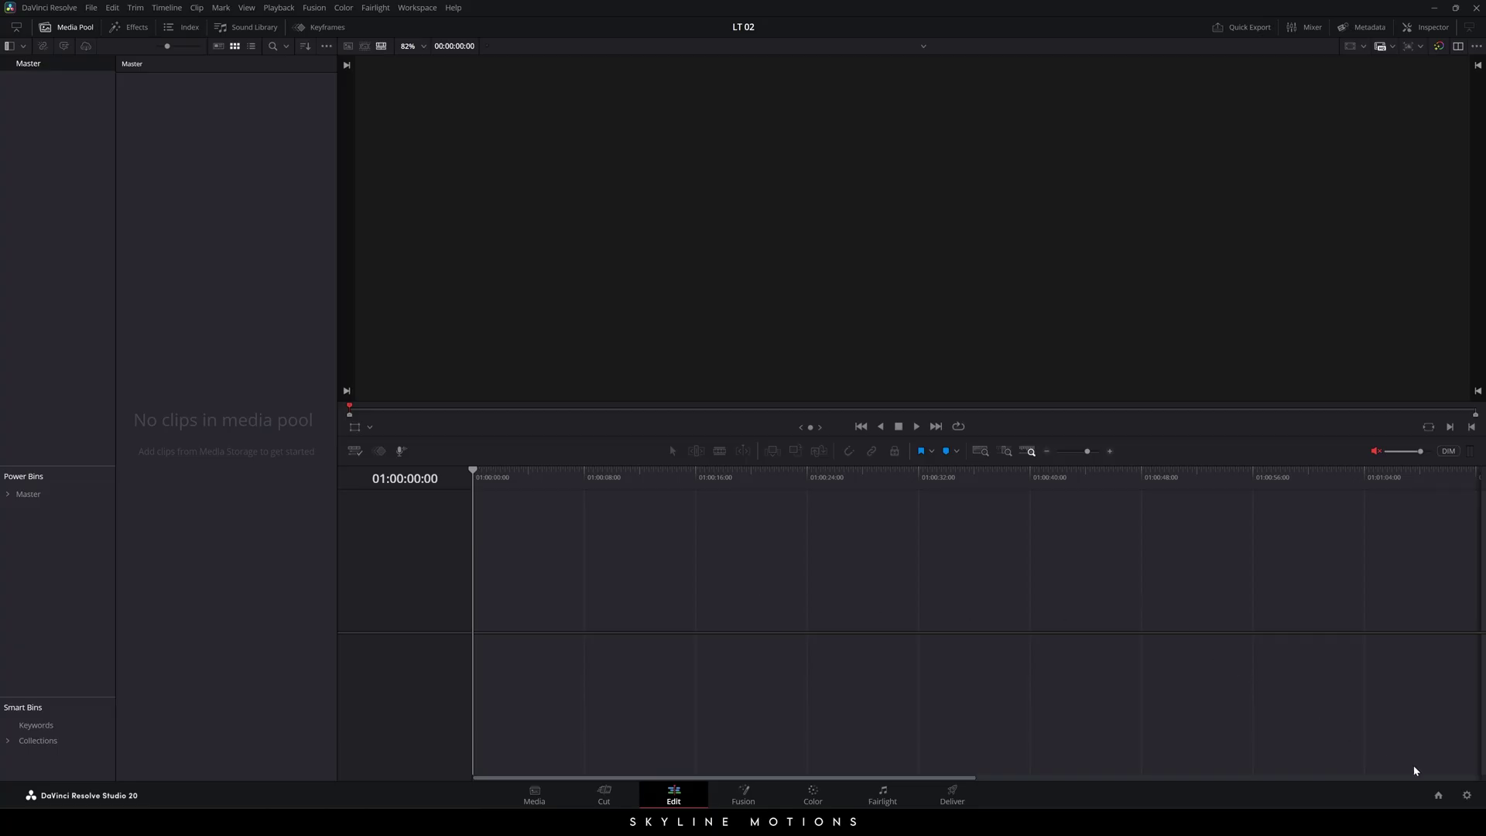
- Save the project settings with a 1920 x 1080 HD timeline resolution and a timeline frame rate of 24 frames per second
{"action": "left_click", "coordinate": [1463, 792]}
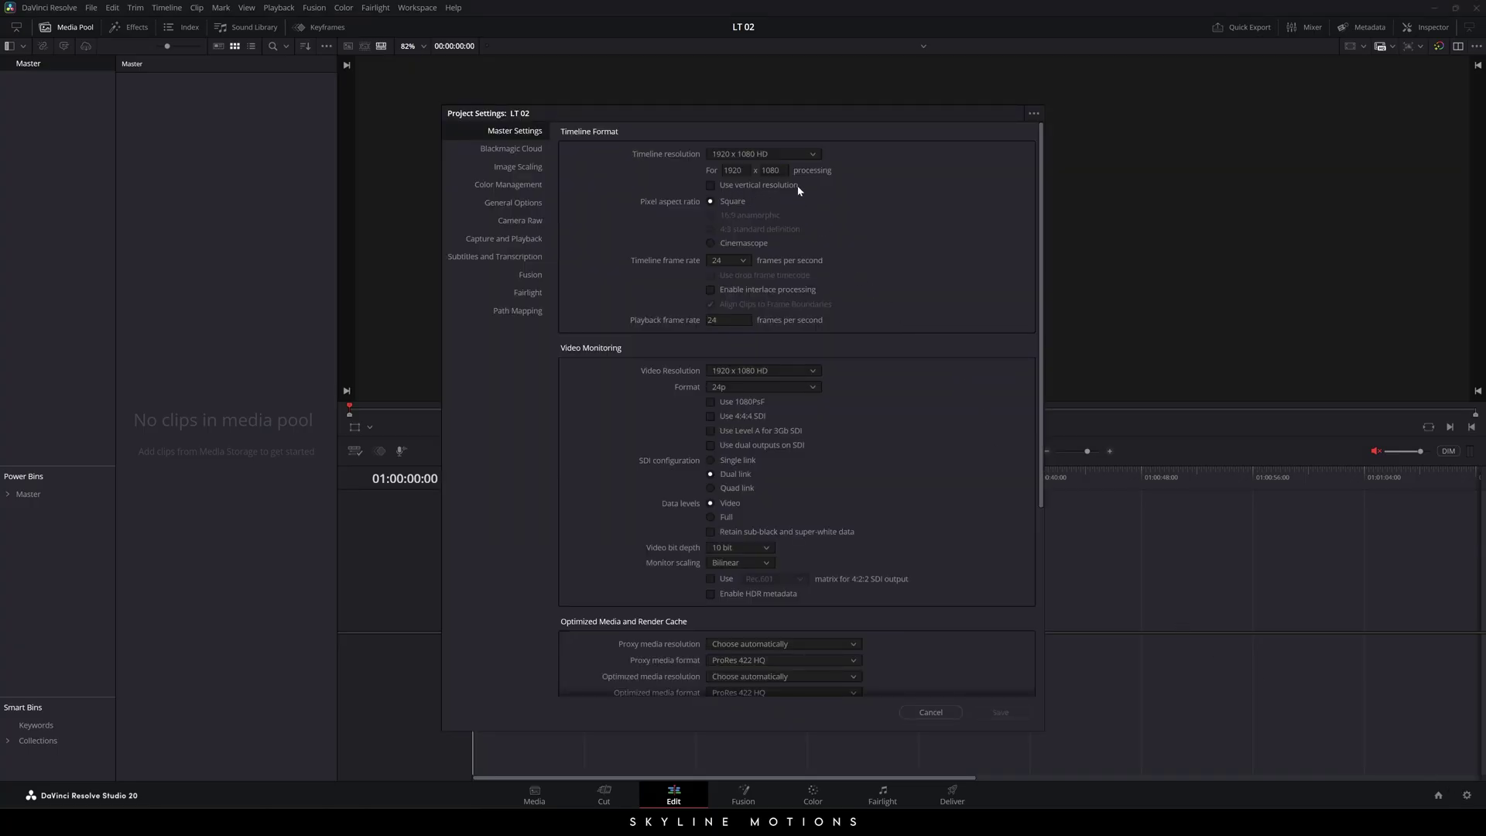
{"action": "left_click", "coordinate": [809, 153]}
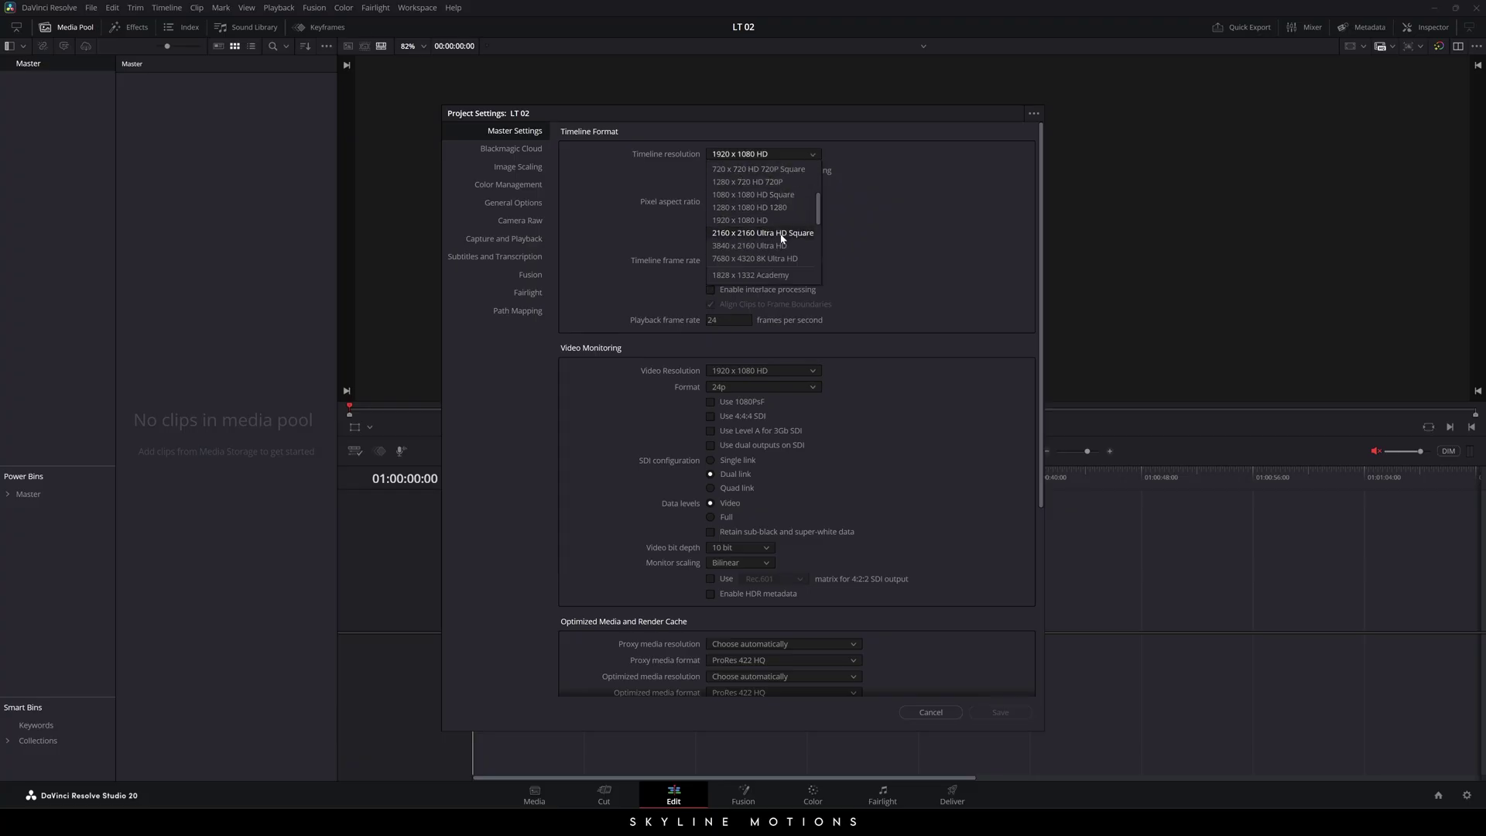
{"action": "left_click", "coordinate": [833, 250]}
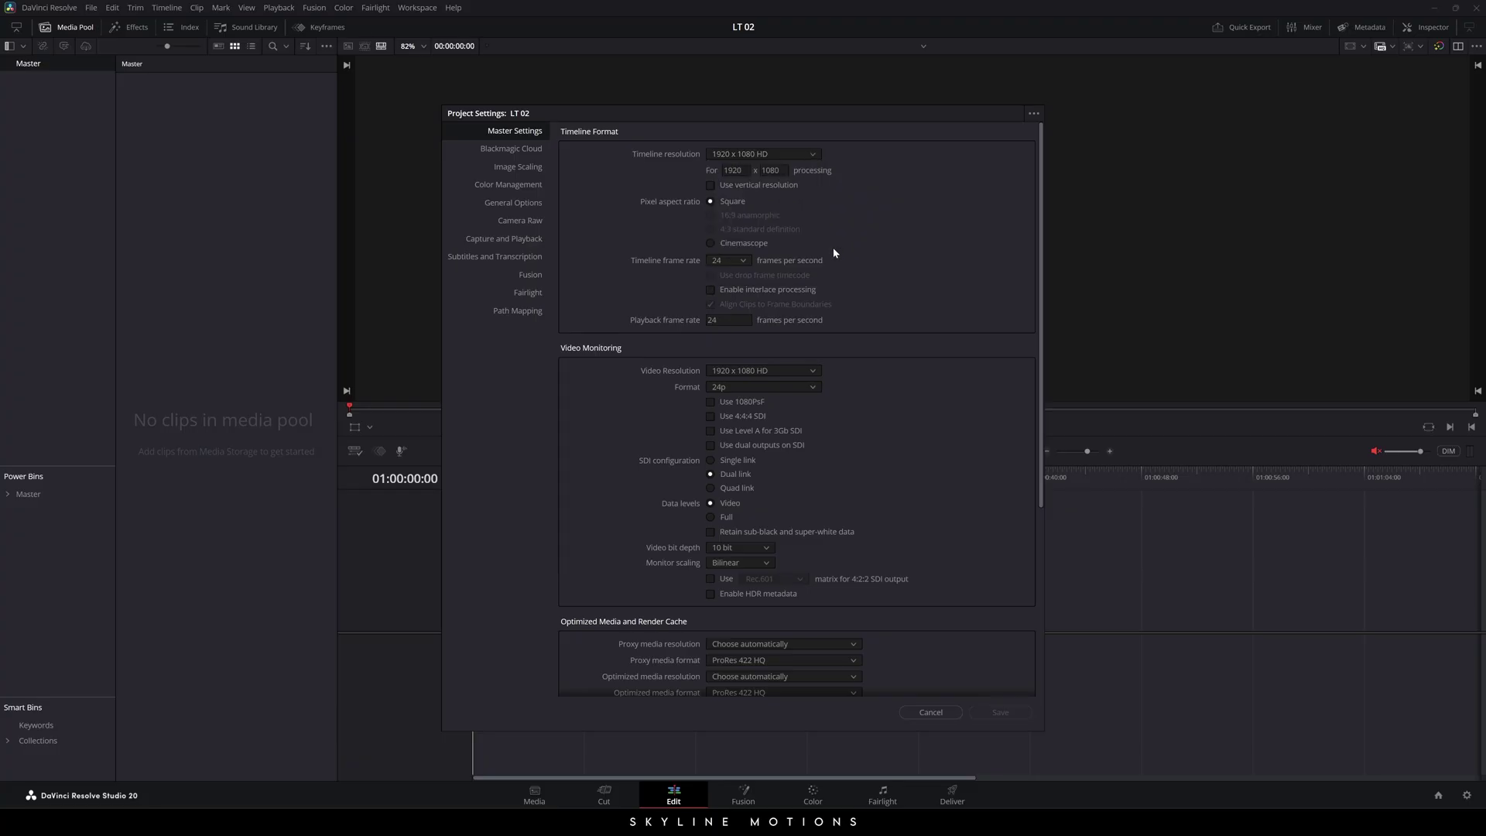
{"action": "left_click", "coordinate": [744, 262]}
{"action": "left_click", "coordinate": [726, 315]}
{"action": "left_click", "coordinate": [1003, 714]}
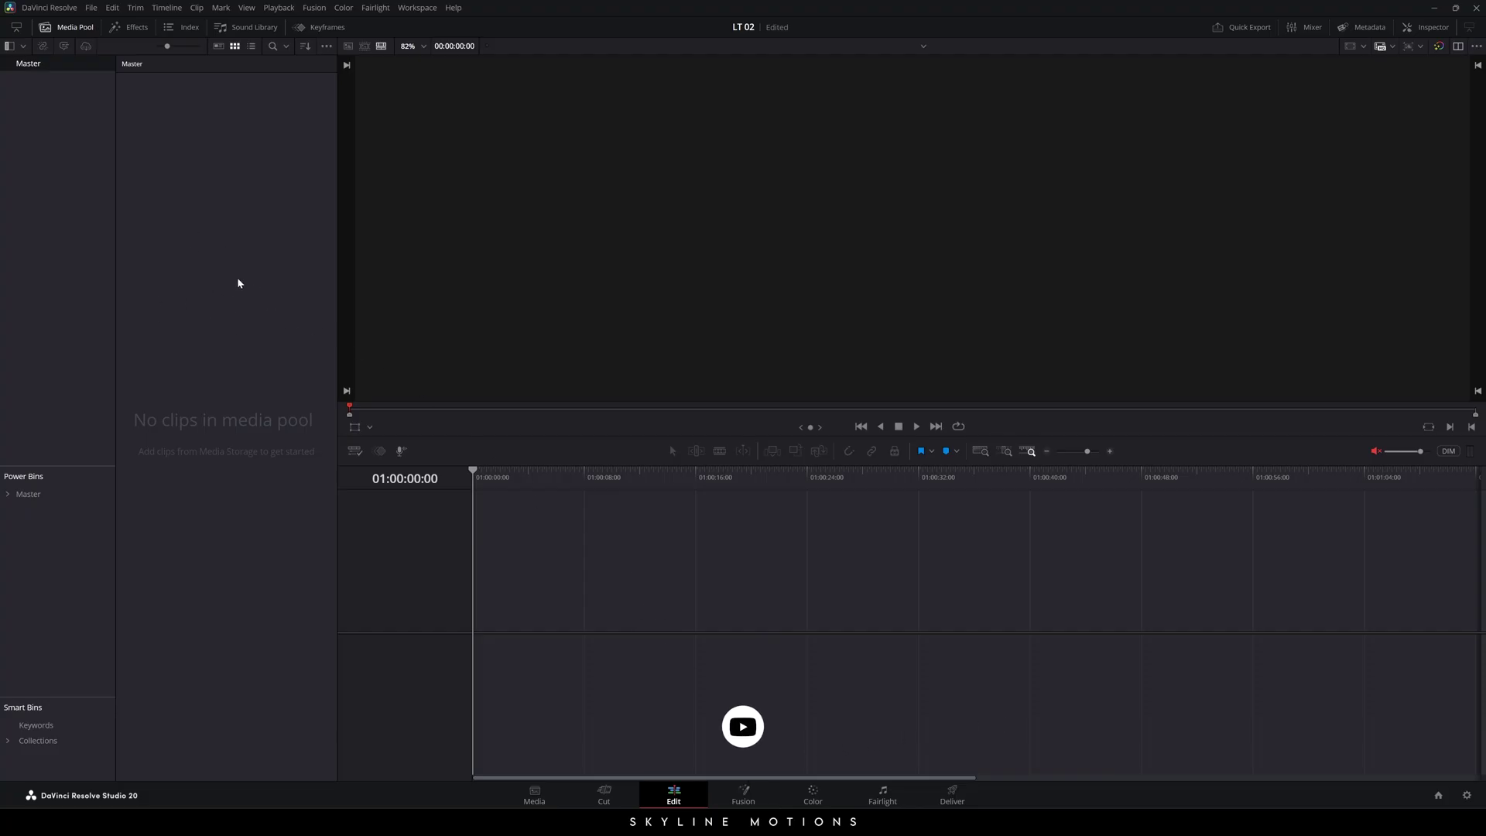
- Create a new Fusion composition clip named LT 02 with a duration of 8 seconds in the Master bin
{"action": "right_click", "coordinate": [191, 210]}
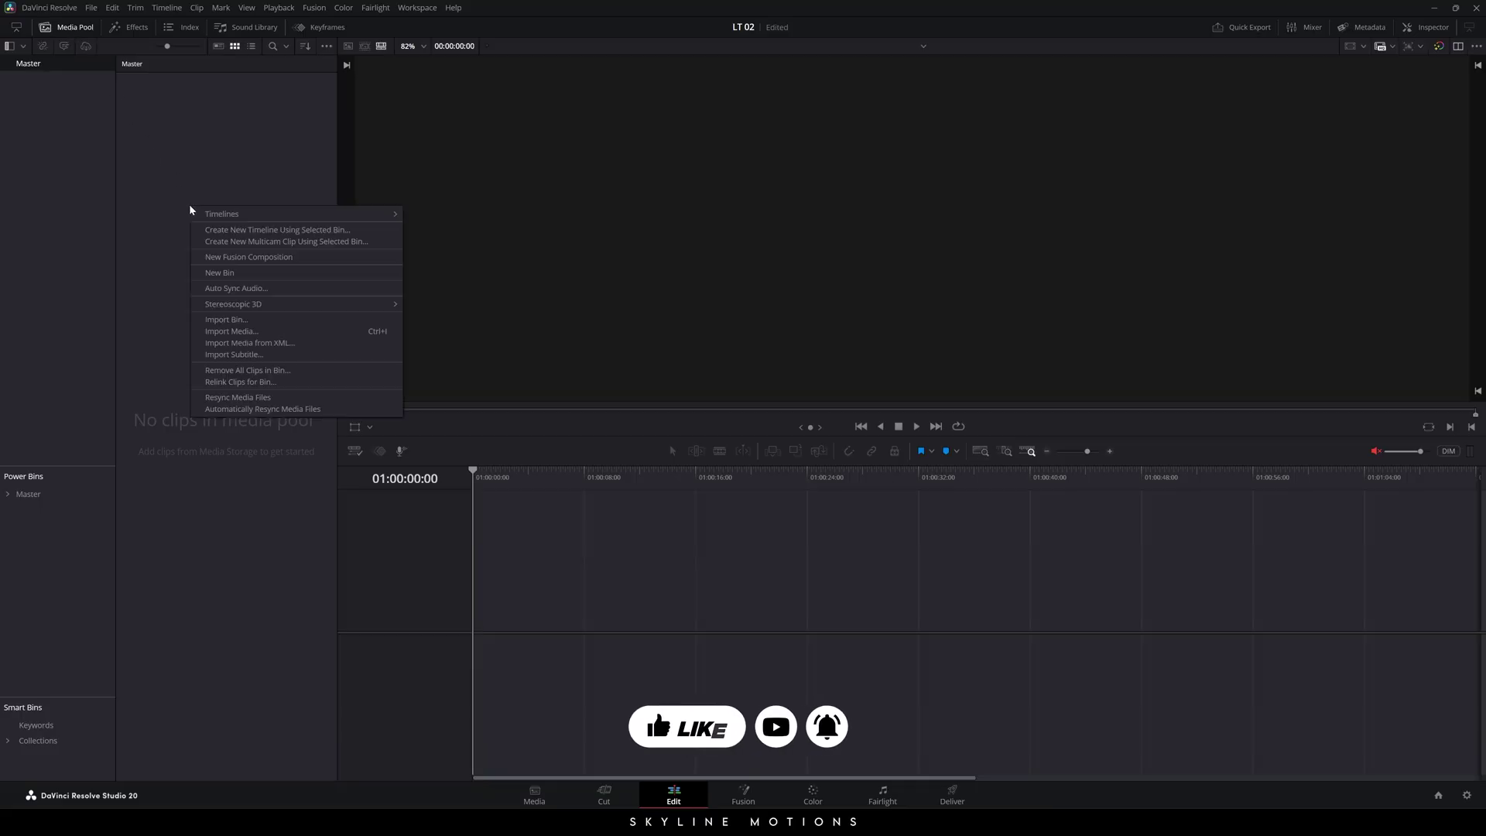
{"action": "left_click", "coordinate": [236, 256]}
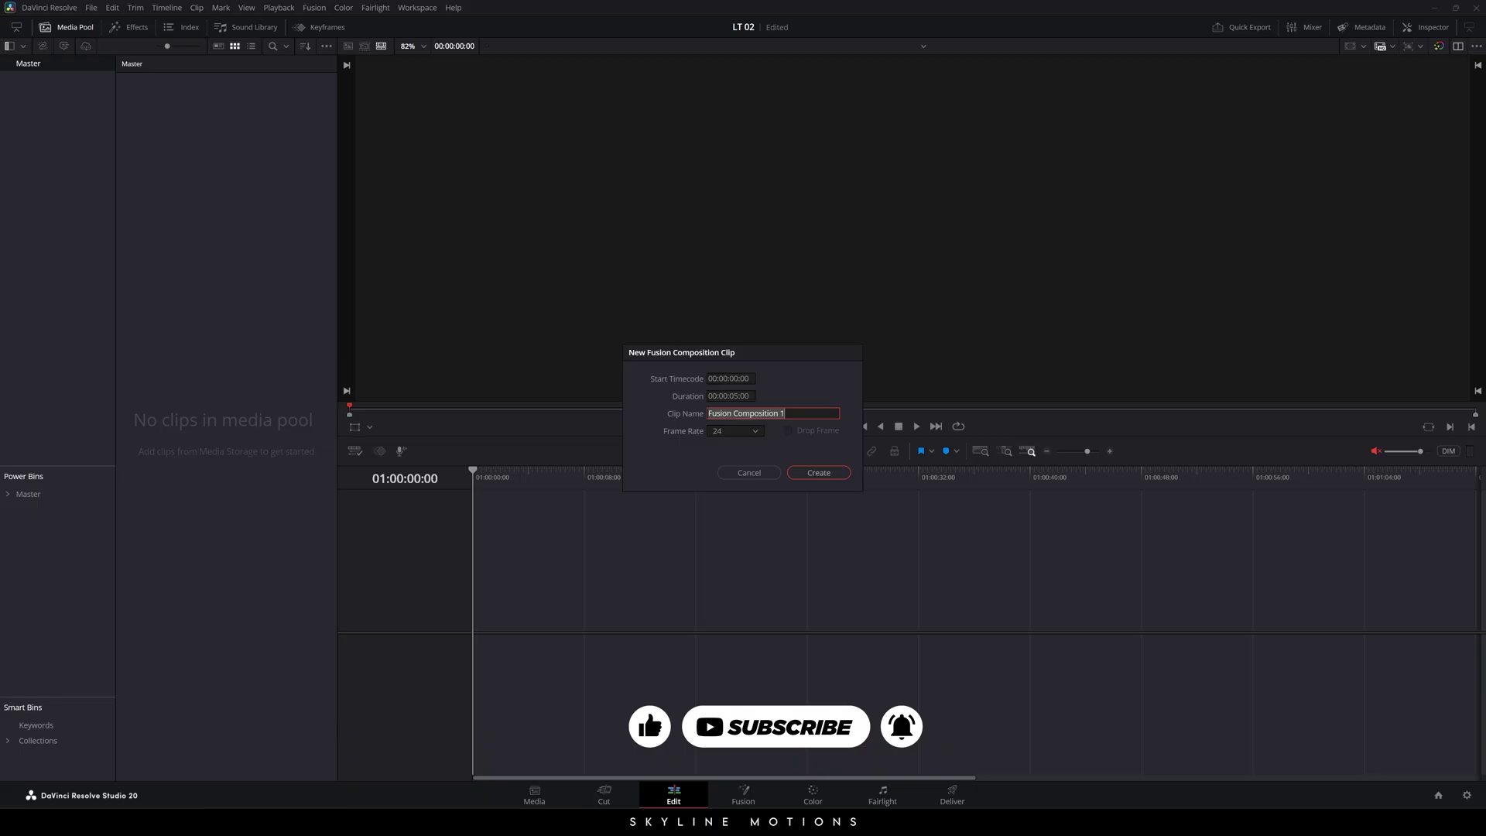
{"action": "type", "text": "LT"}
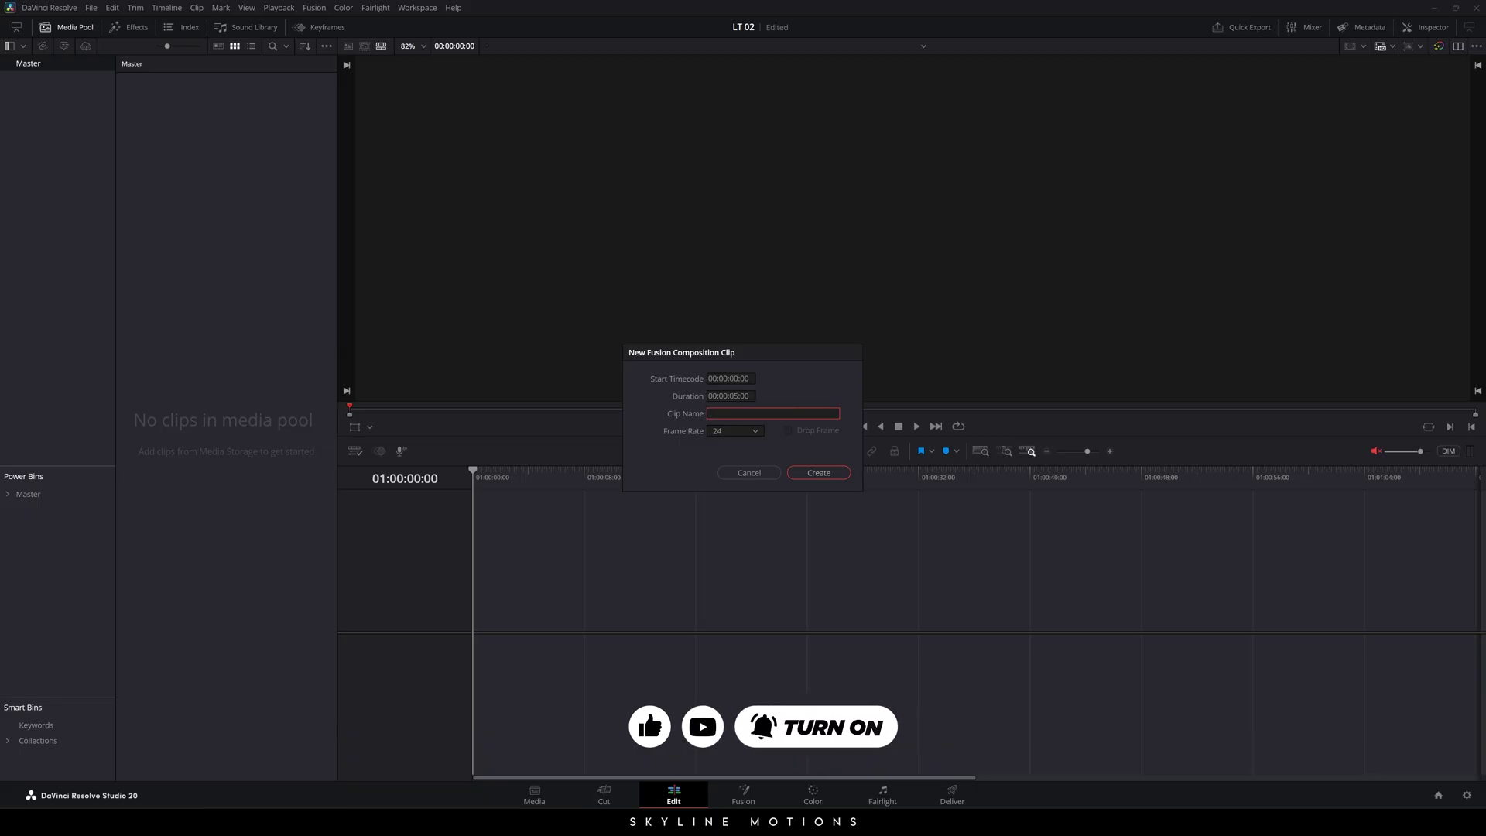
{"action": "type", "text": " 0"}
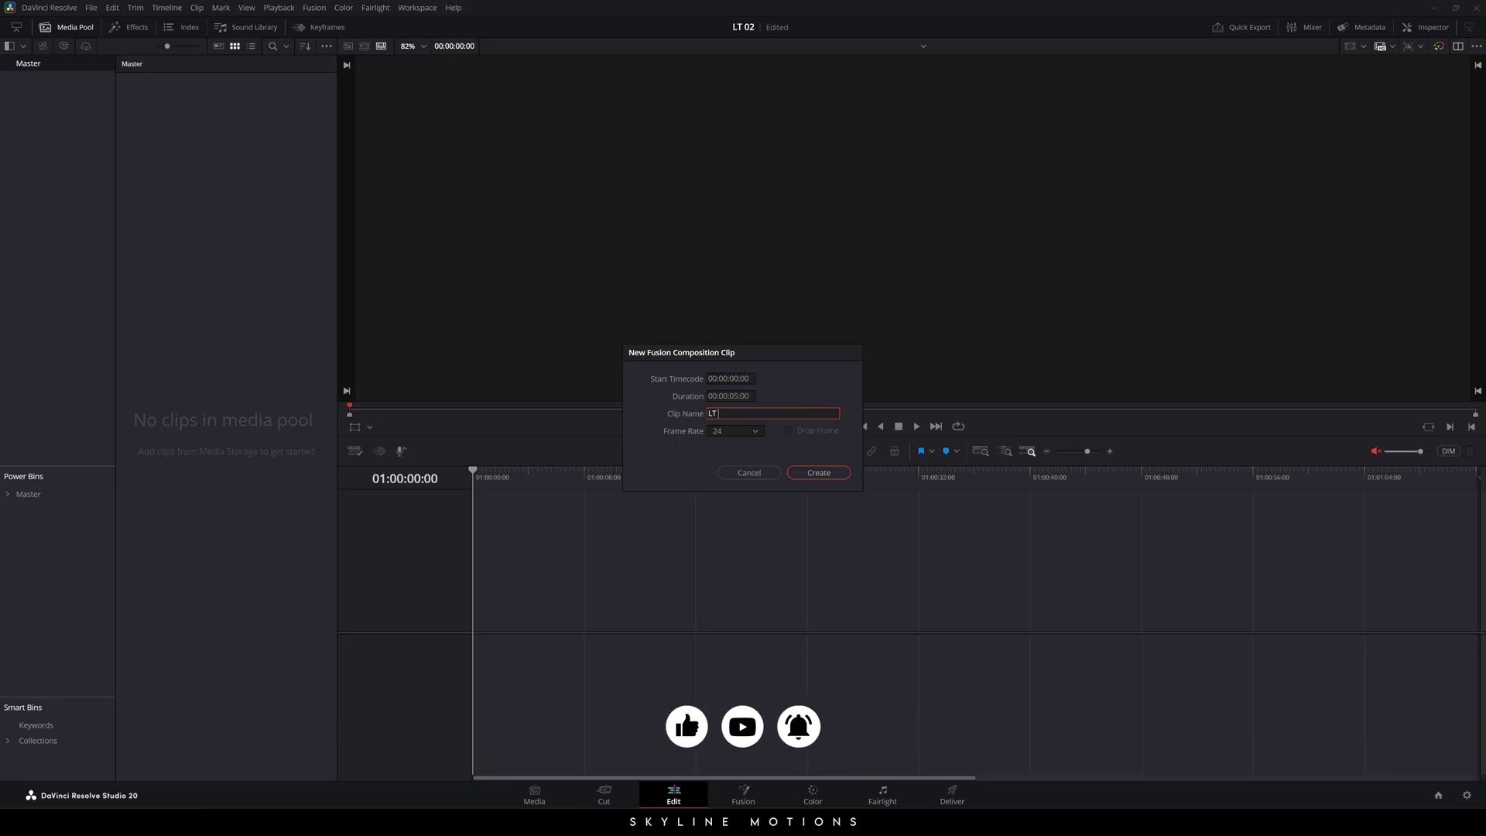
{"action": "type", "text": "2"}
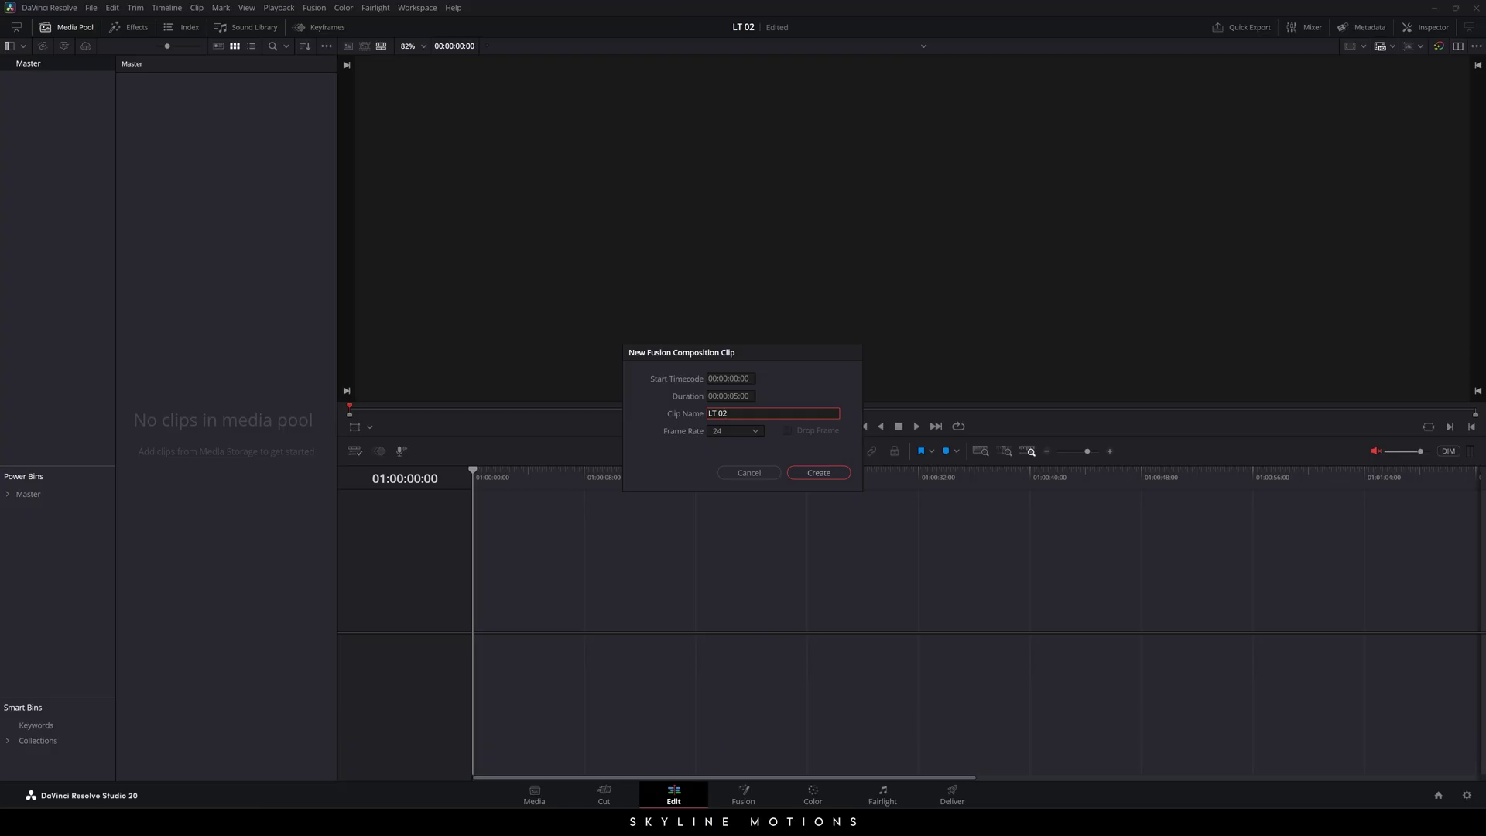
{"action": "left_click", "coordinate": [735, 396]}
{"action": "left_click", "coordinate": [739, 397]}
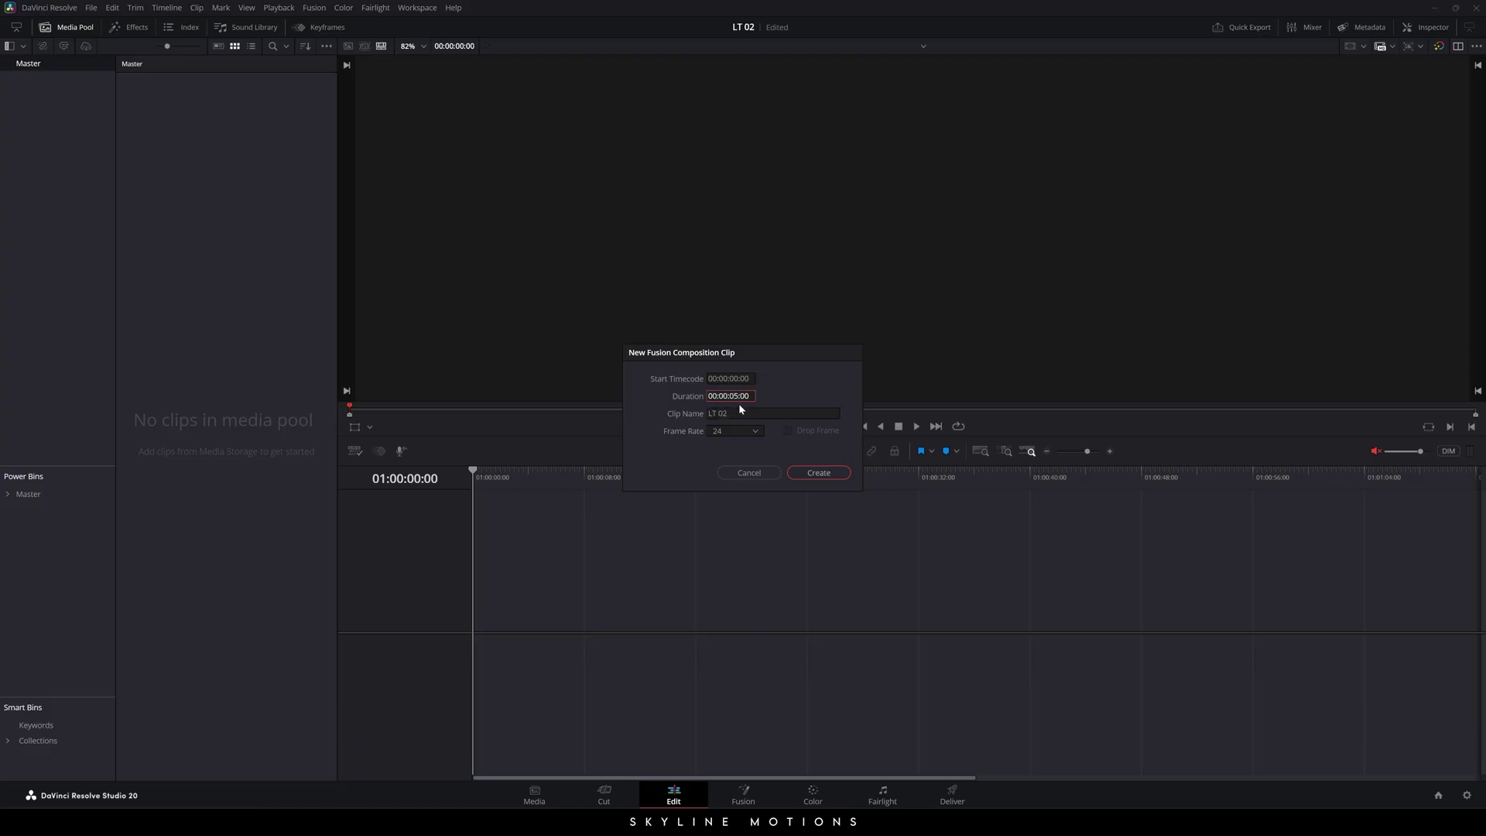
{"action": "type", "text": "8"}
{"action": "left_click", "coordinate": [822, 472]}
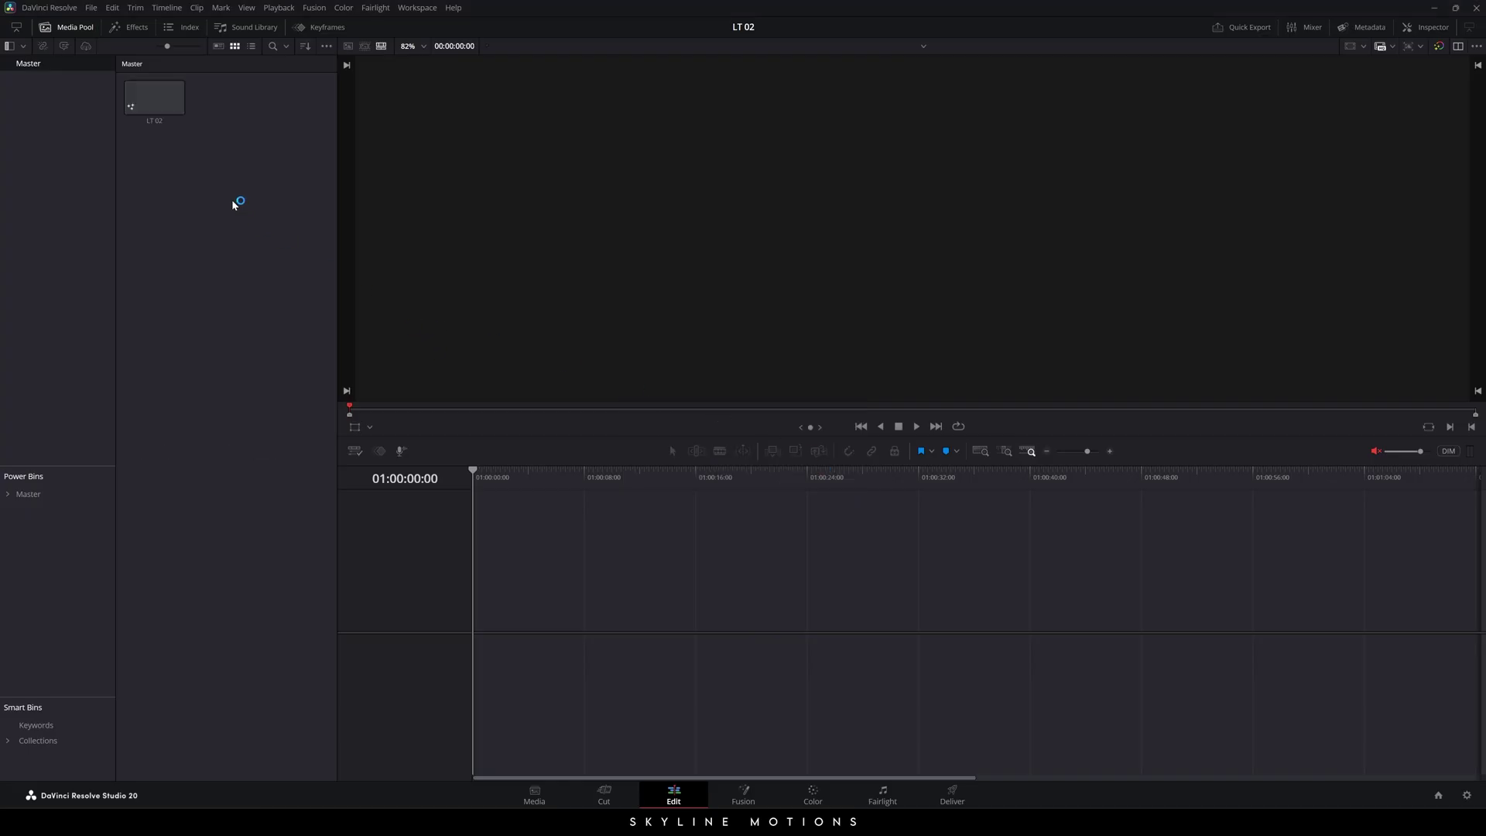
- Place the LT 02 composition at the start of the timeline on Video 1 and set its clip color to Green
{"action": "left_click_drag", "start_coordinate": [159, 118], "coordinate": [480, 603]}
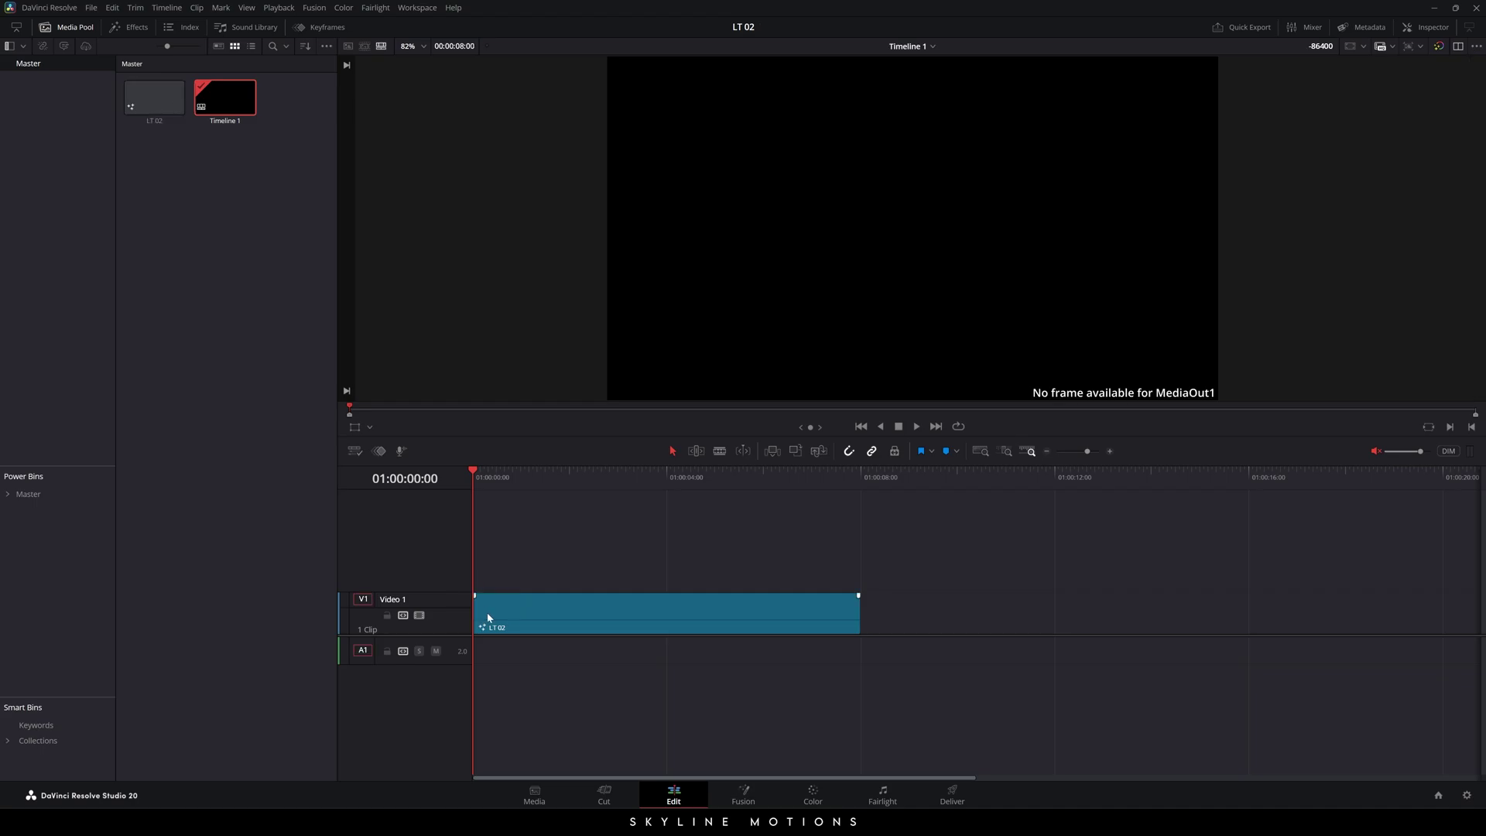
{"action": "right_click", "coordinate": [587, 615]}
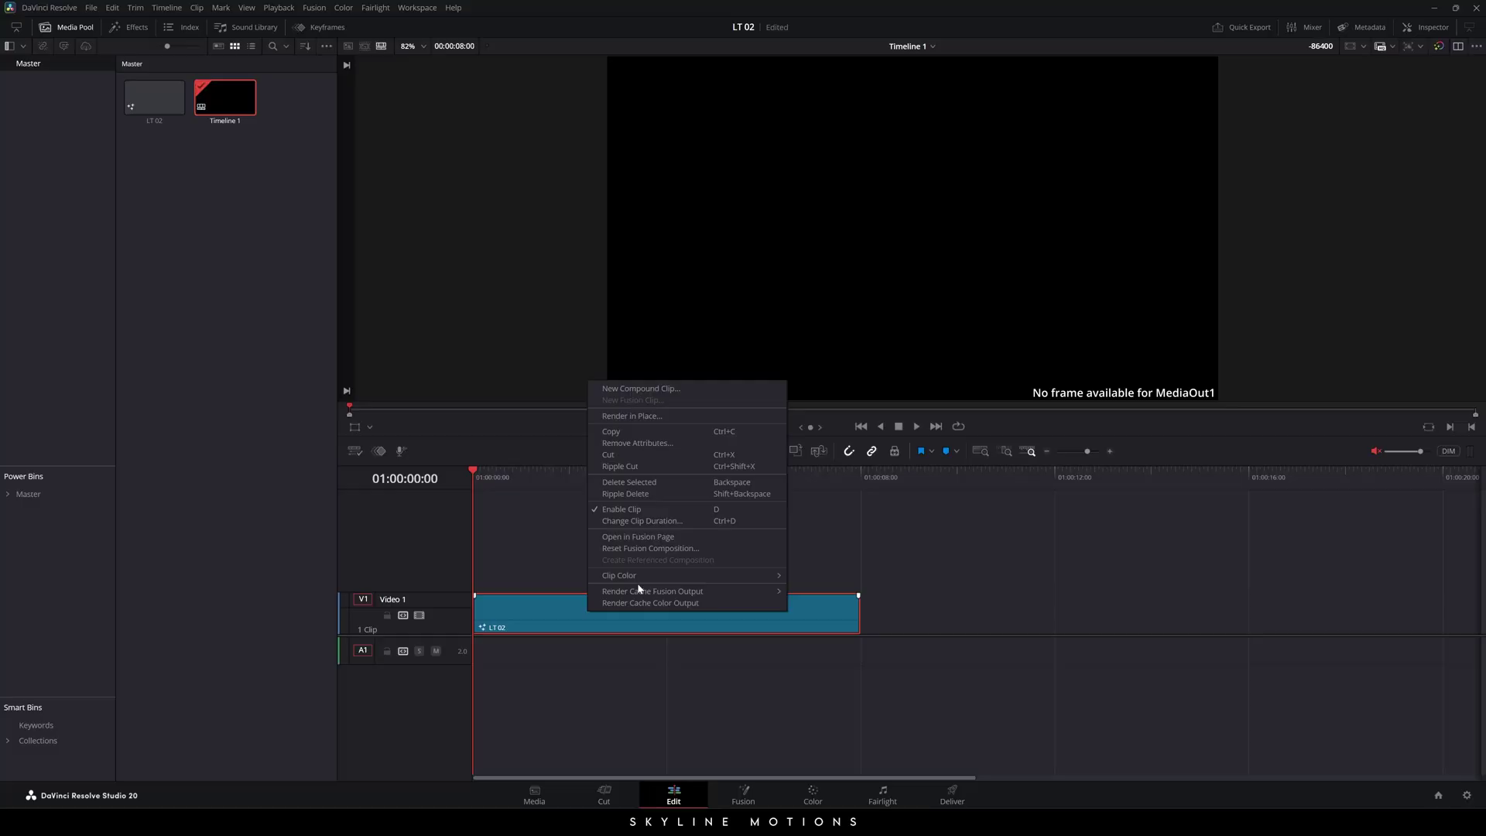
{"action": "mouse_move", "coordinate": [609, 581]}
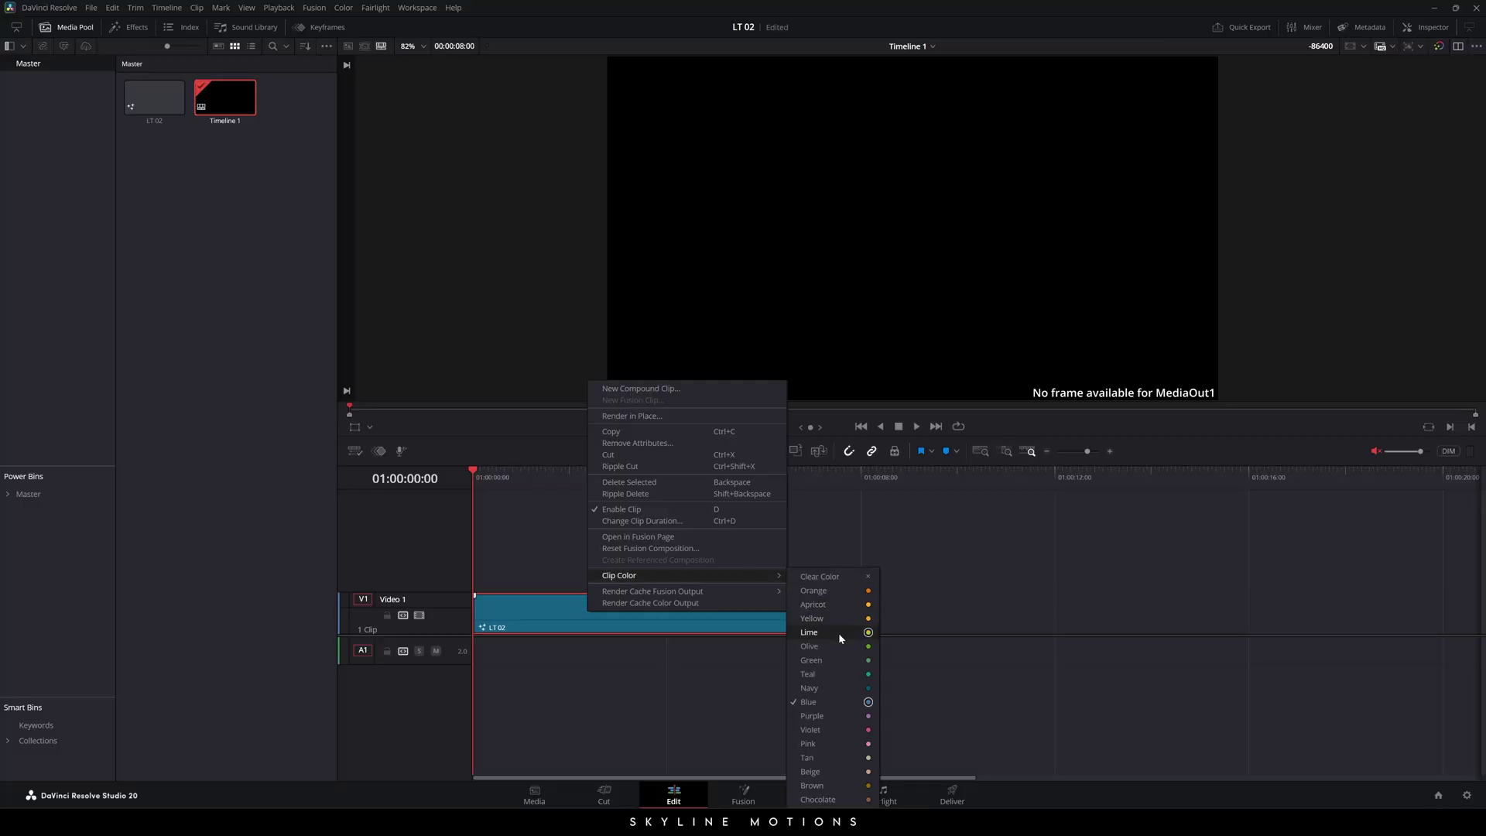
{"action": "left_click", "coordinate": [840, 661]}
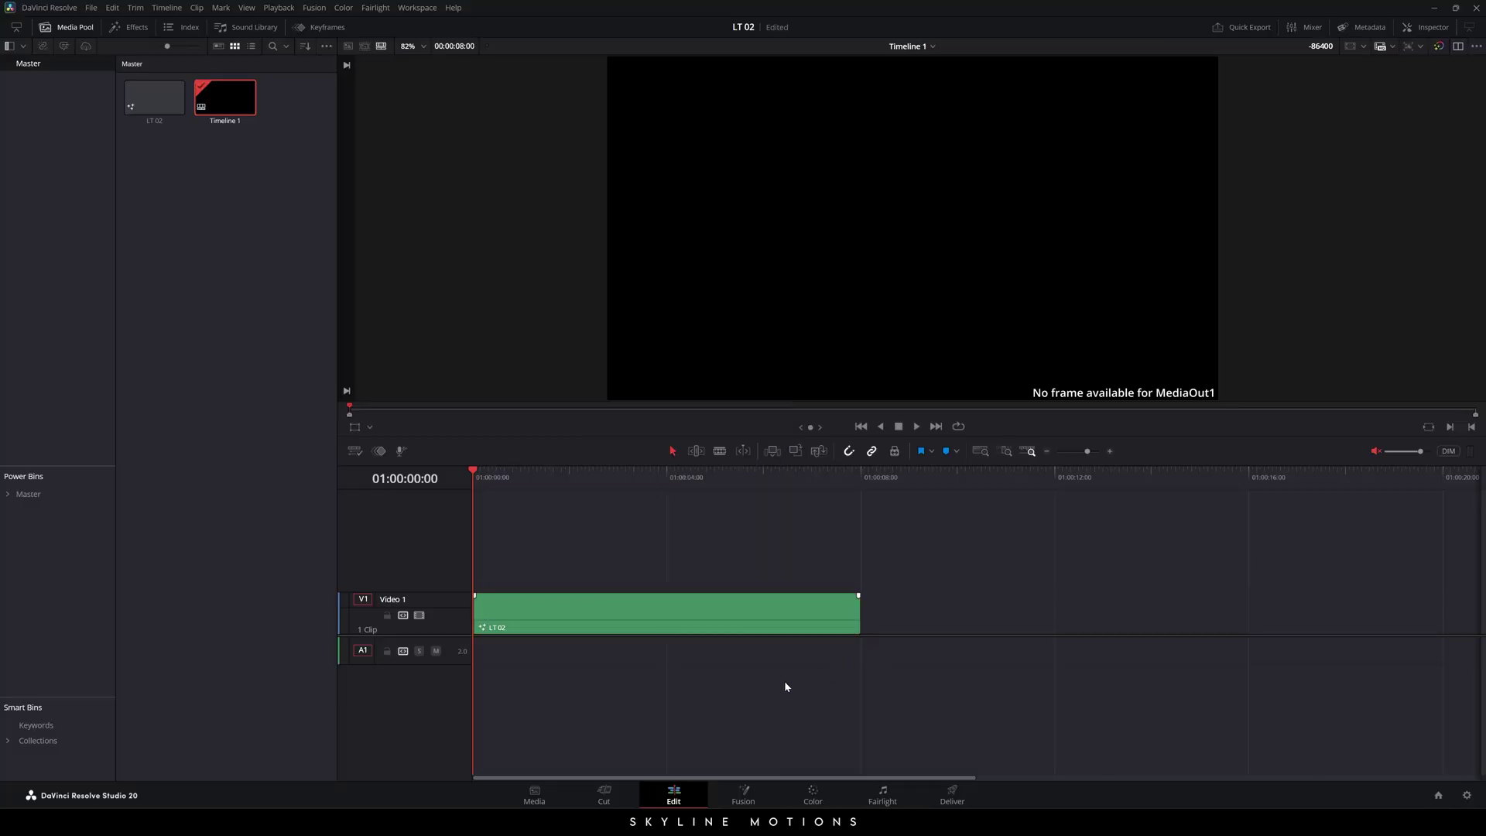
- Switch to the Fusion page for the LT 02 clip and move the MediaOut1 node aside to free up the node area
{"action": "left_click", "coordinate": [750, 797]}
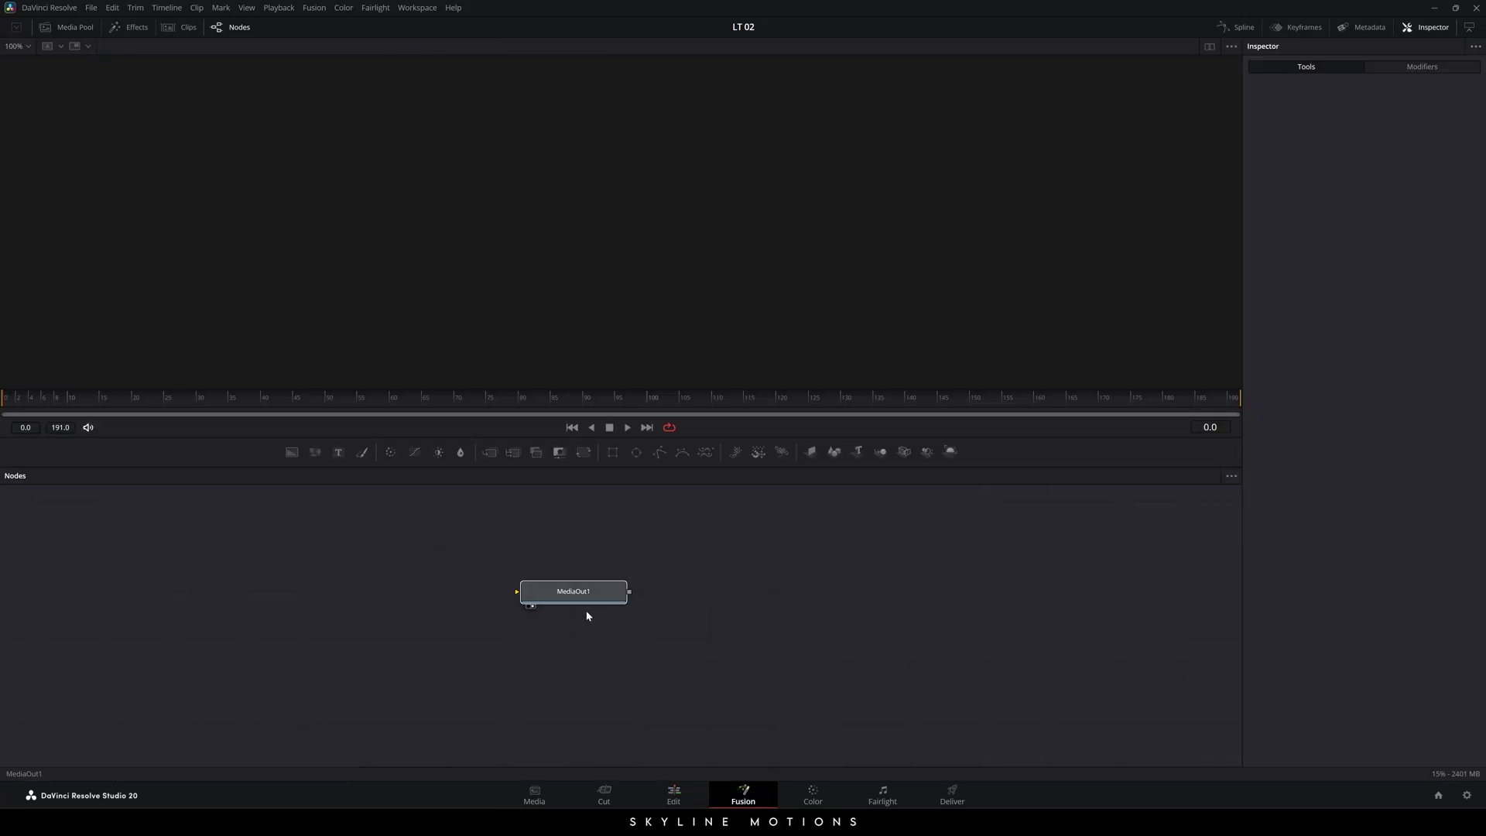
{"action": "left_click", "coordinate": [588, 602]}
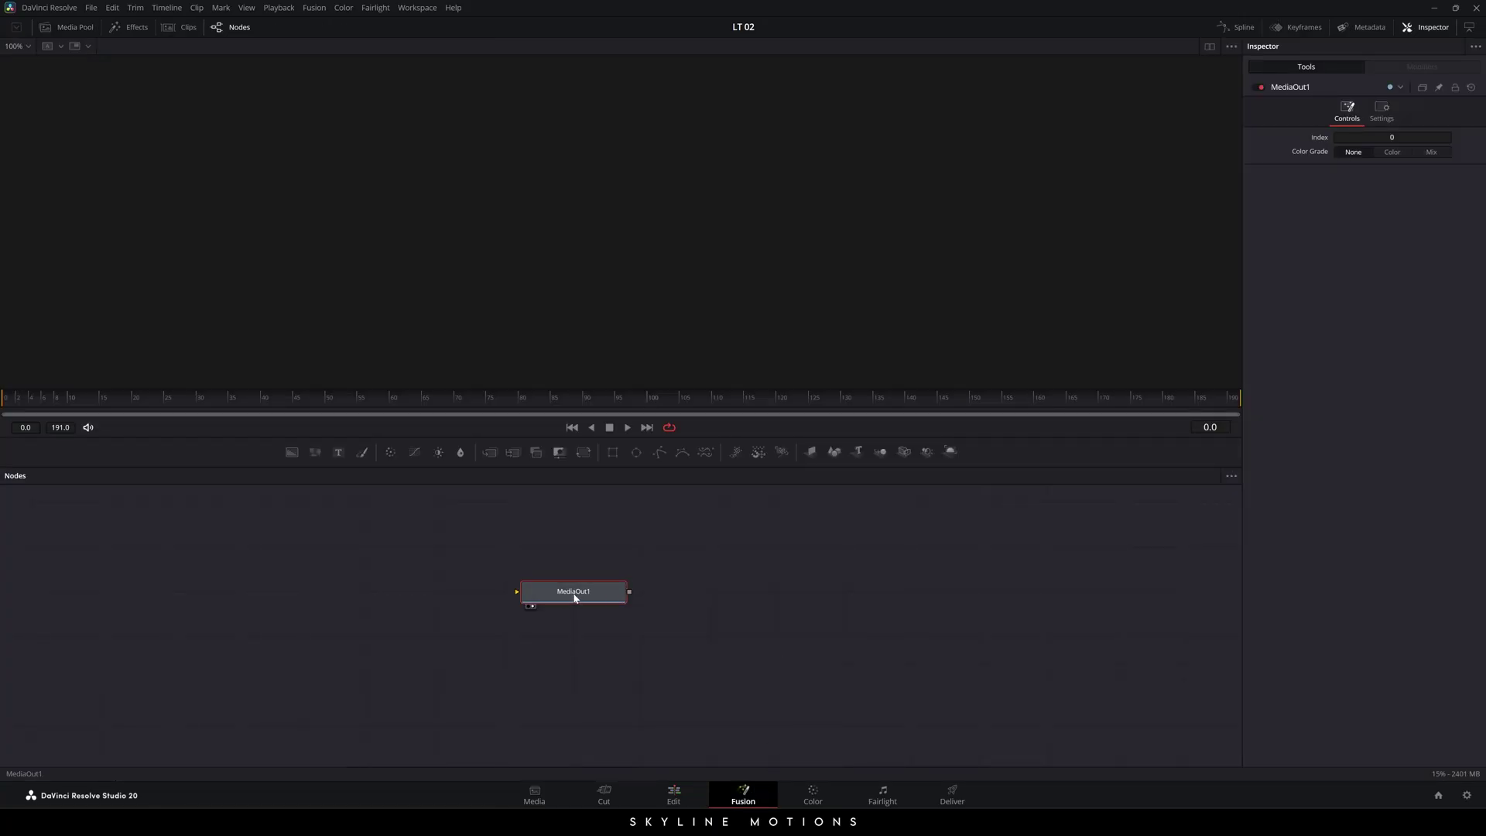
{"action": "left_click_drag", "start_coordinate": [573, 596], "coordinate": [1122, 686]}
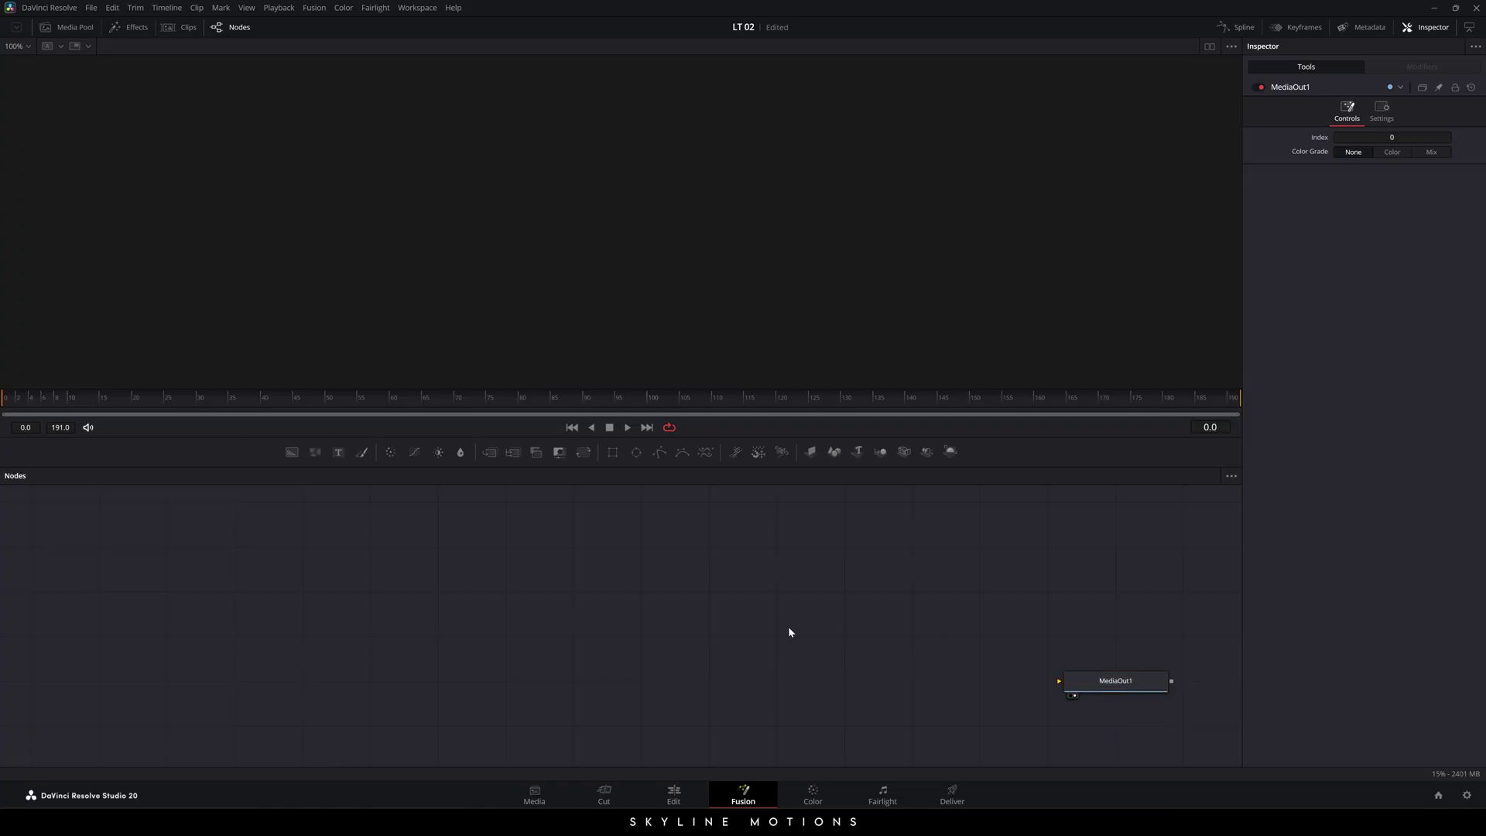
- Add a Background node, display it in the viewer, and set its color to white (#ffffff)
{"action": "left_click_drag", "start_coordinate": [291, 452], "coordinate": [606, 606]}
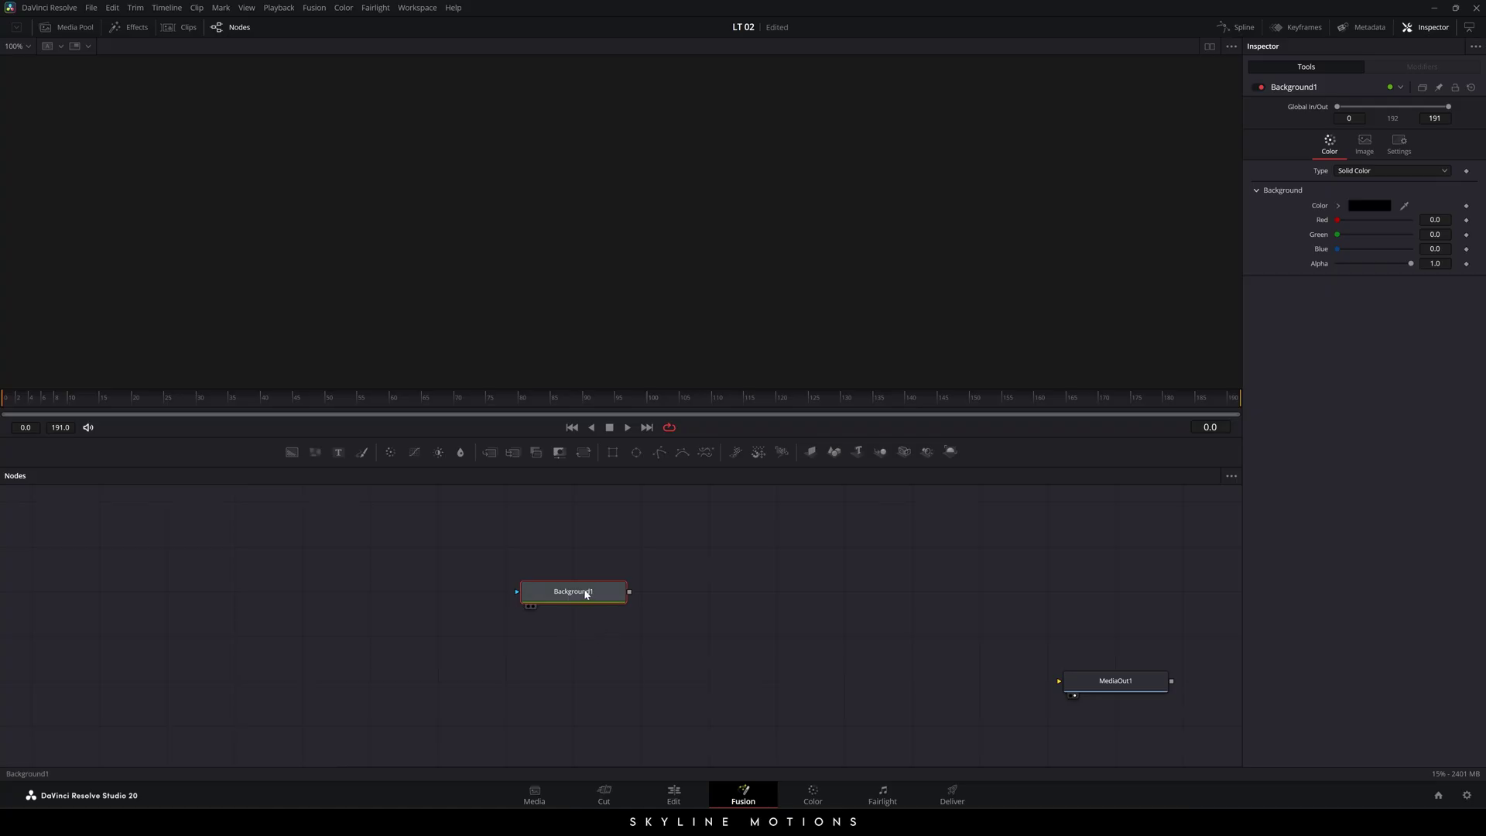
{"action": "key", "text": "1"}
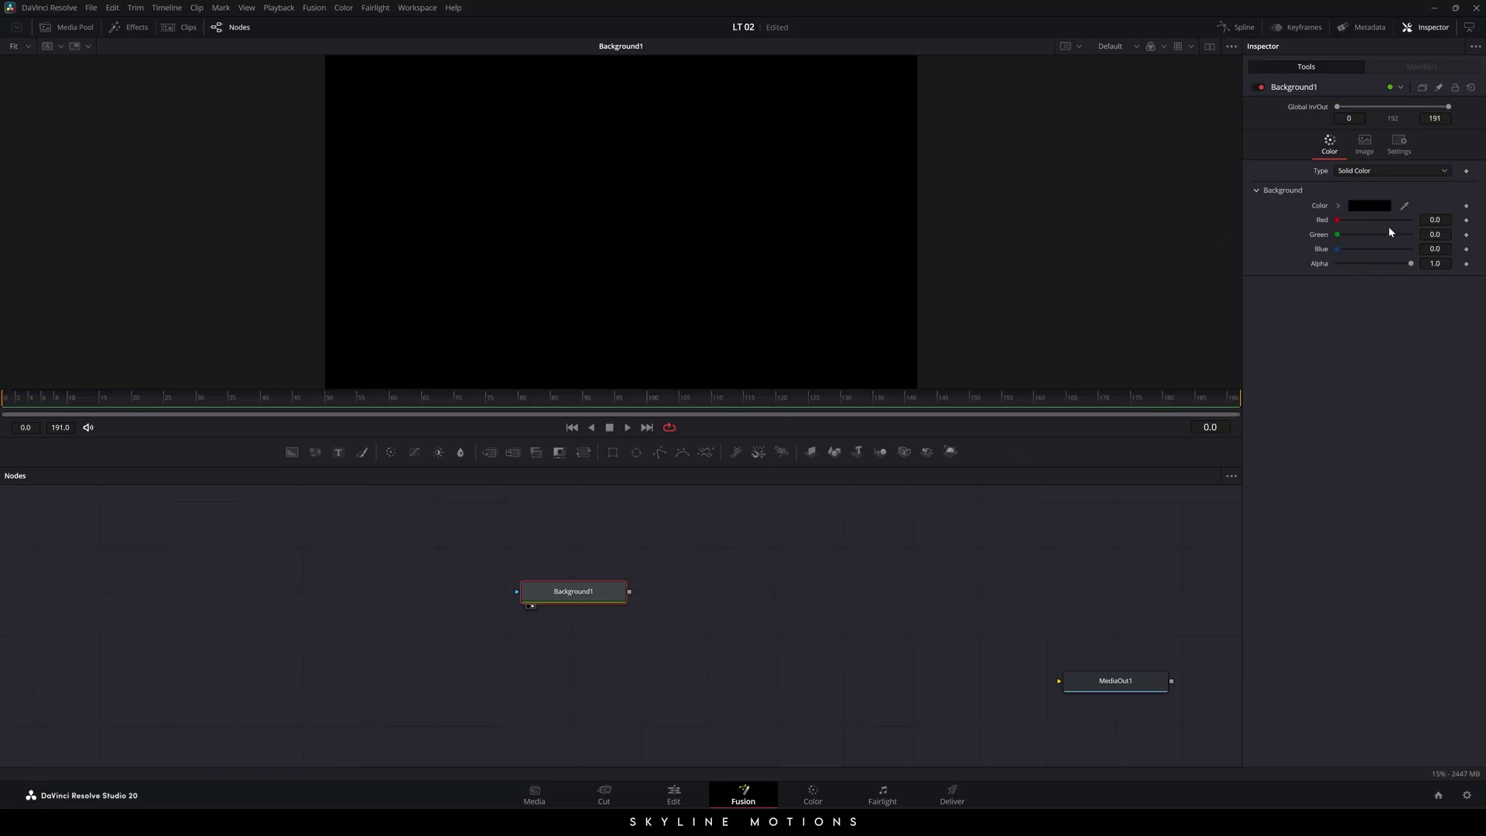
{"action": "left_click", "coordinate": [1373, 208]}
{"action": "left_click", "coordinate": [719, 384]}
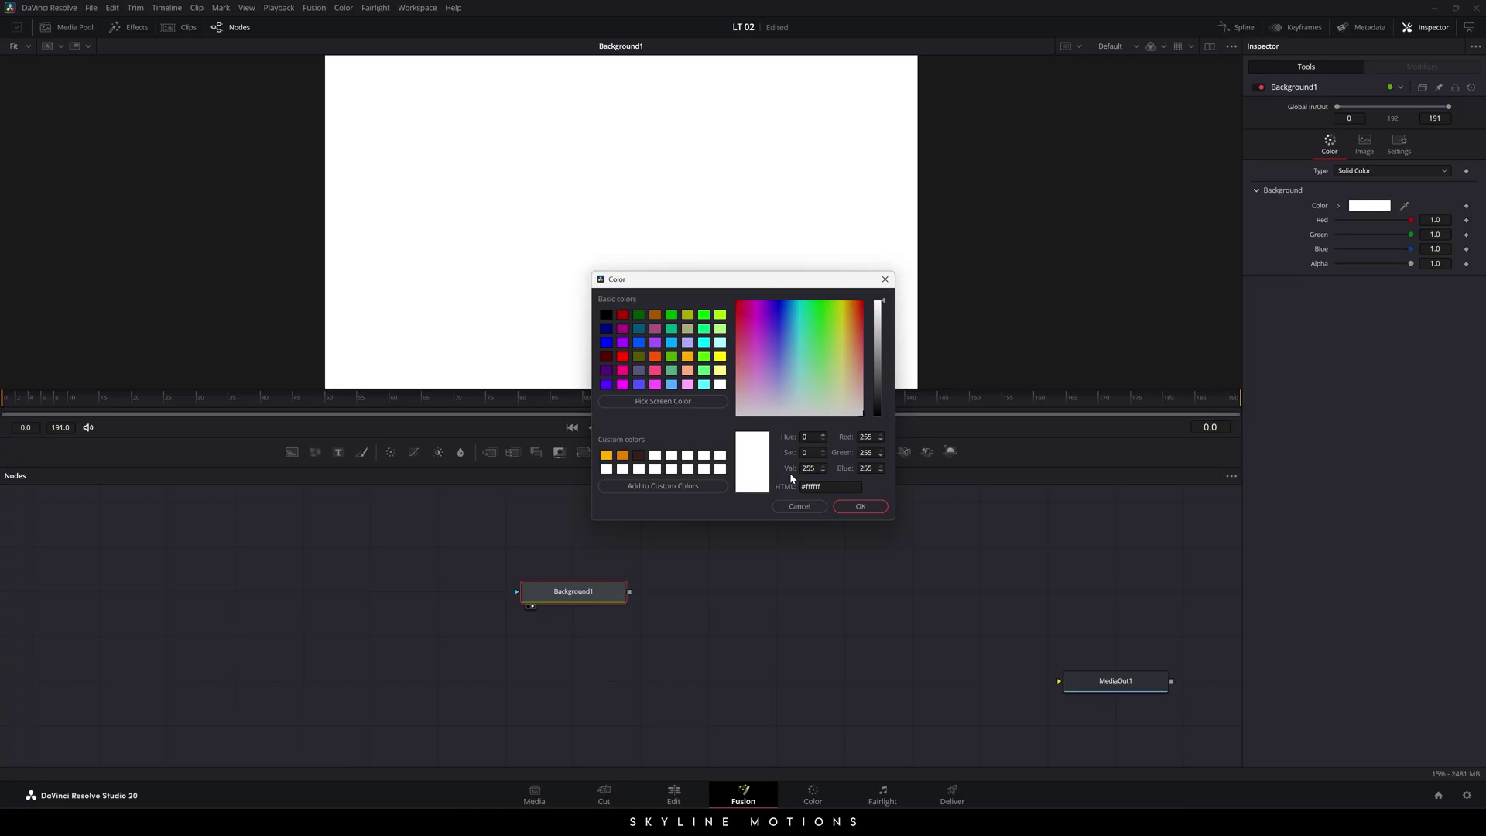
{"action": "left_click", "coordinate": [862, 507]}
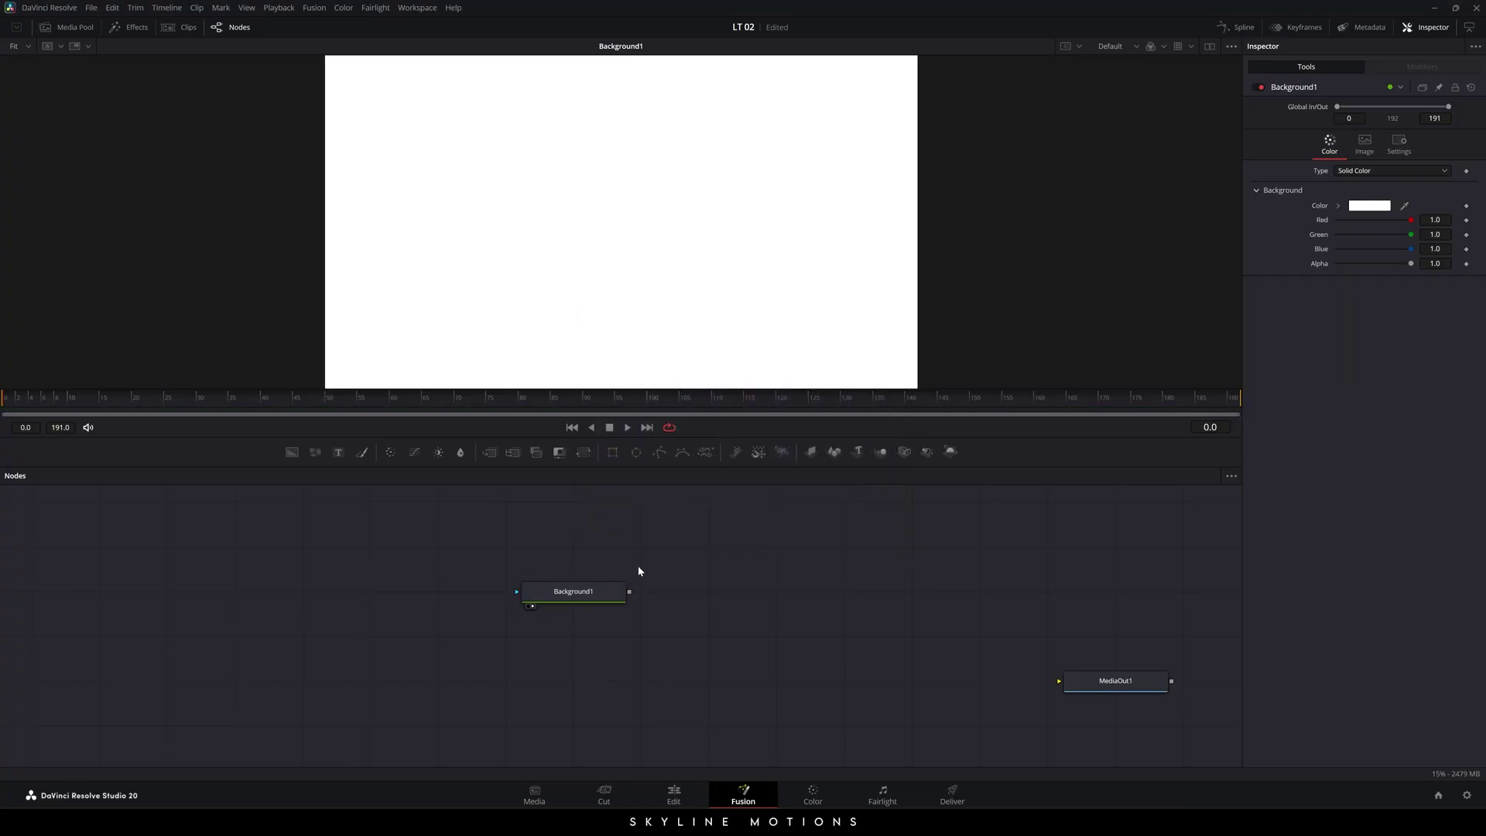
- Add a Rectangle mask to the Background node with width 0.6, height 0.18 and corner radius 1.0
{"action": "left_click_drag", "start_coordinate": [613, 452], "coordinate": [588, 597]}
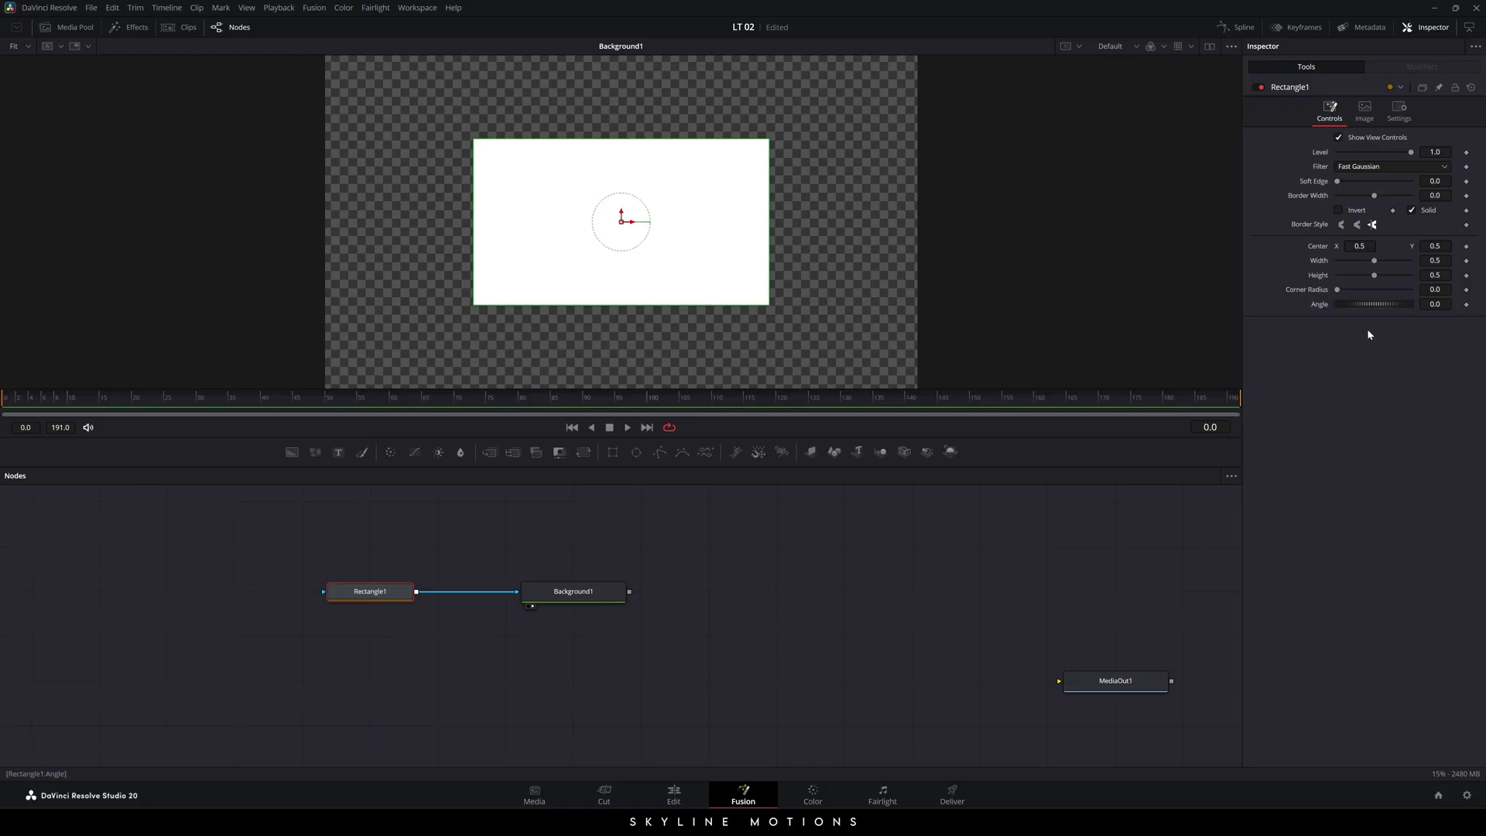
{"action": "left_click_drag", "start_coordinate": [1374, 261], "coordinate": [1380, 261]}
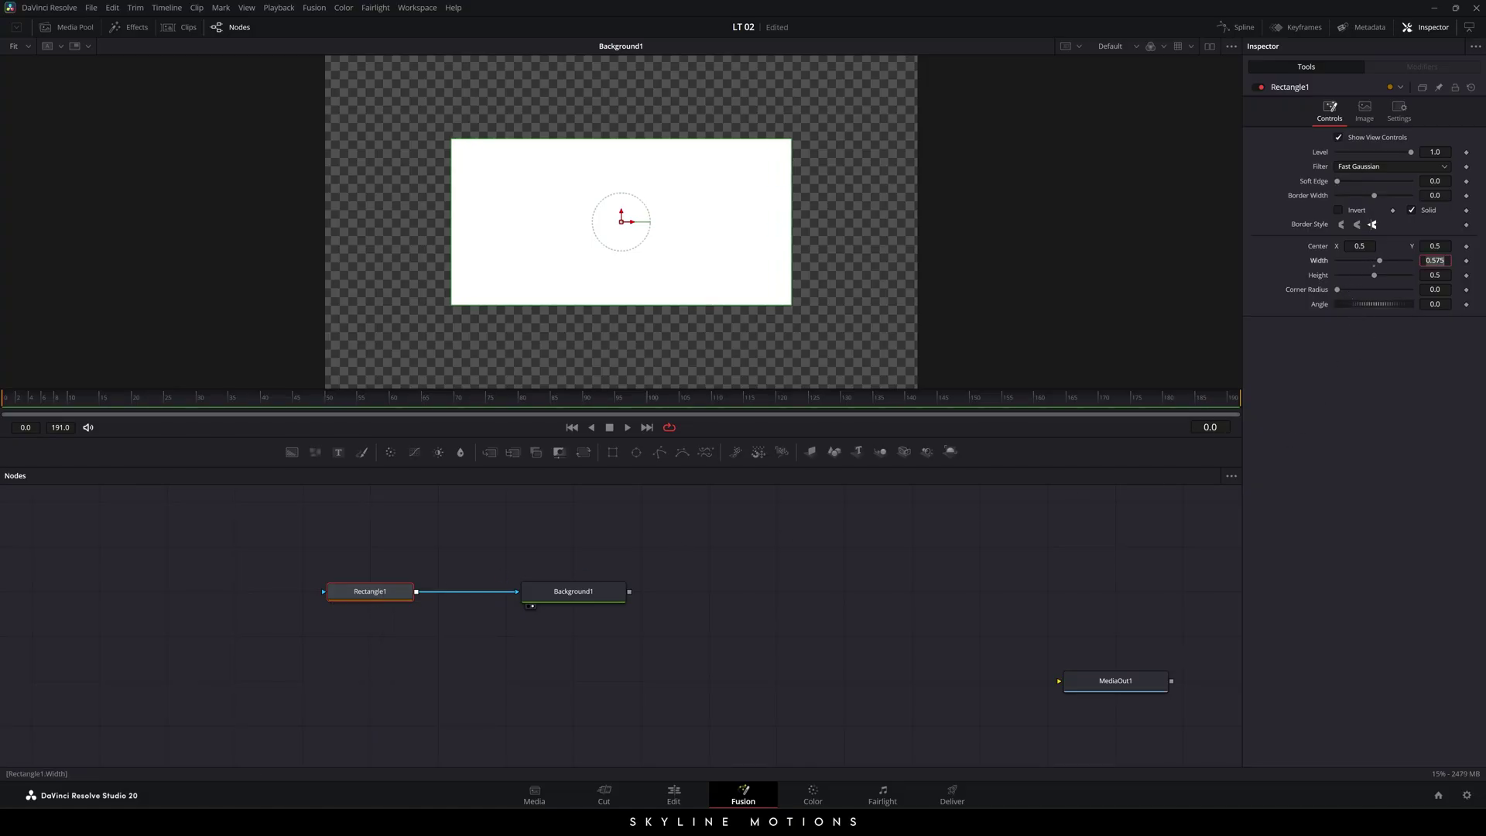
{"action": "key", "text": "BackSpace"}
{"action": "type", "text": ".6"}
{"action": "key", "text": "Tab"}
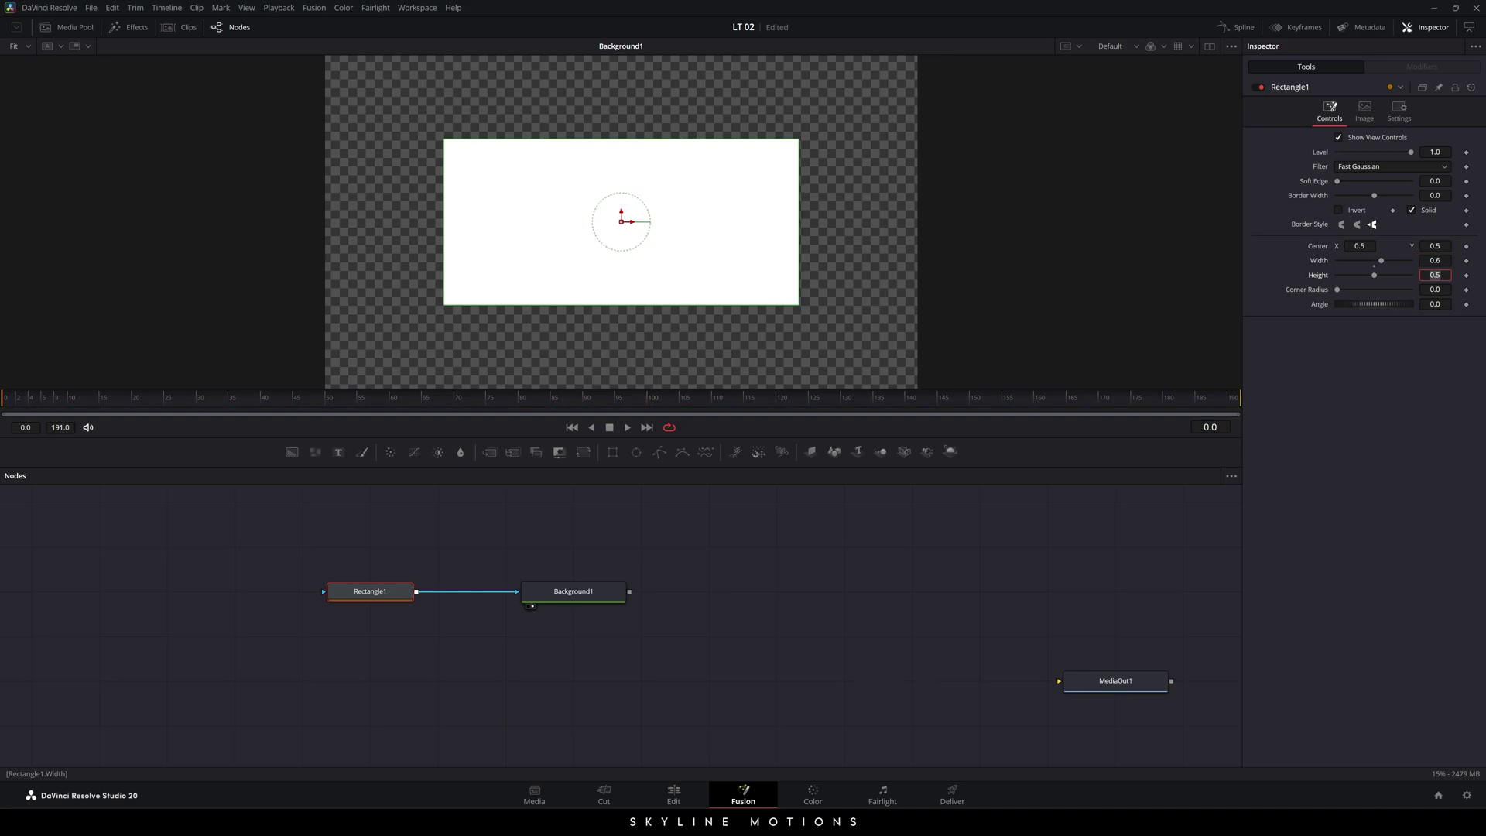
{"action": "type", "text": ".18"}
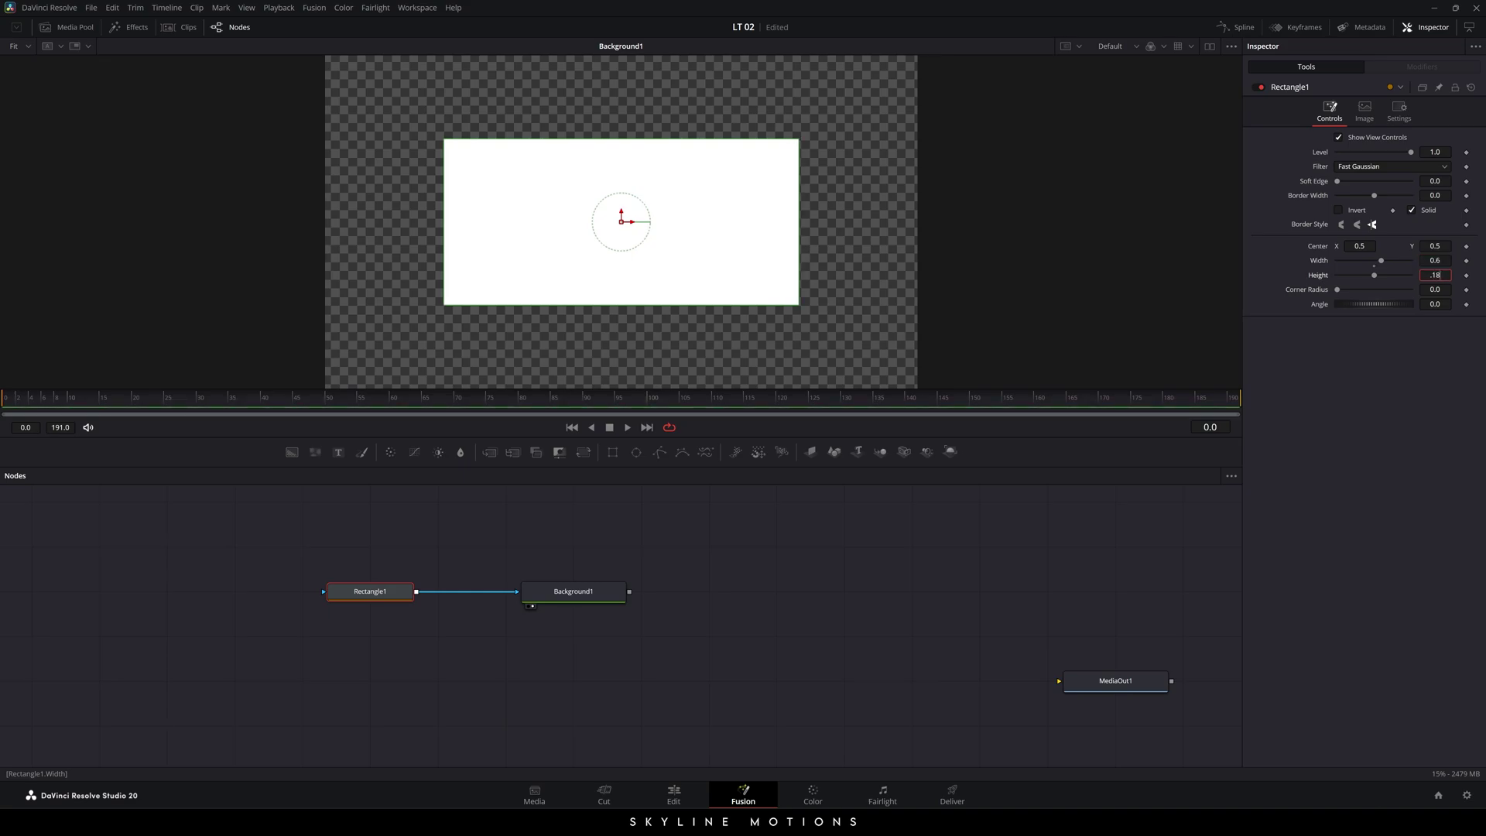
{"action": "key", "text": "Tab"}
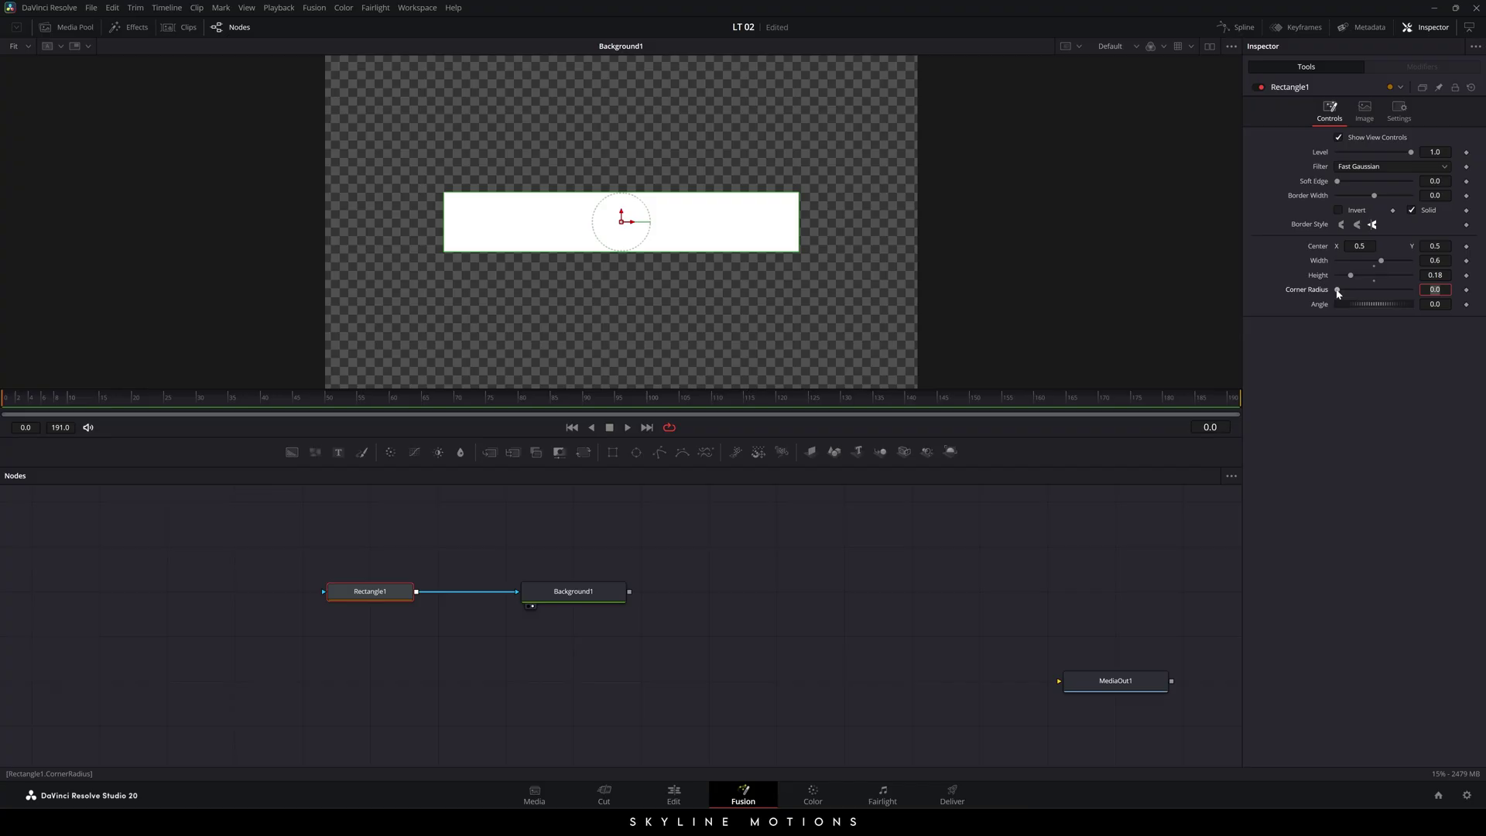
{"action": "type", "text": "1"}
{"action": "key", "text": "Return"}
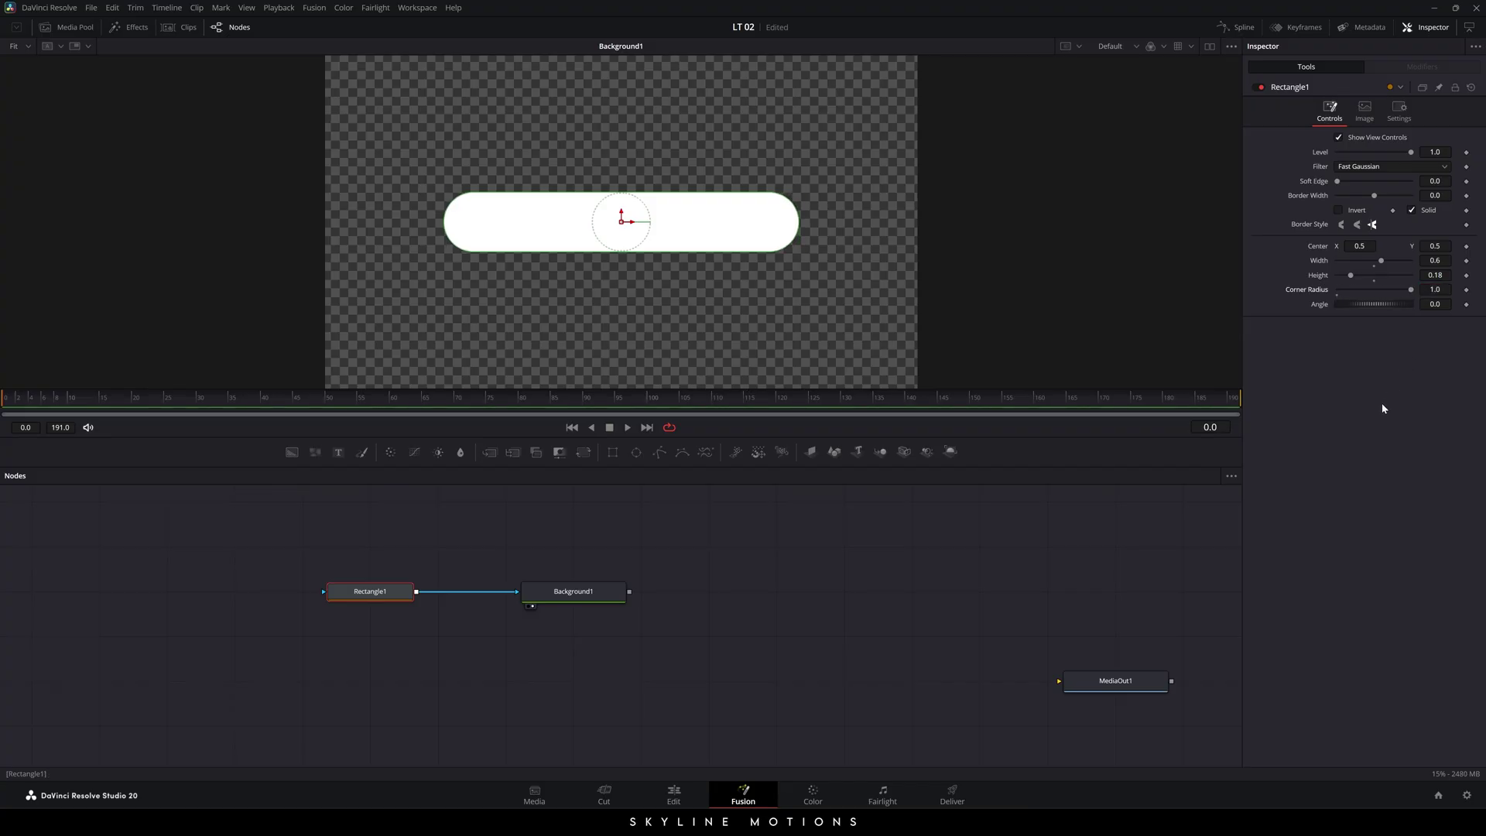
- Turn off Solid on the rectangle mask, then set its border width to 0.004 and its Position to 0.5
{"action": "left_click", "coordinate": [1412, 210]}
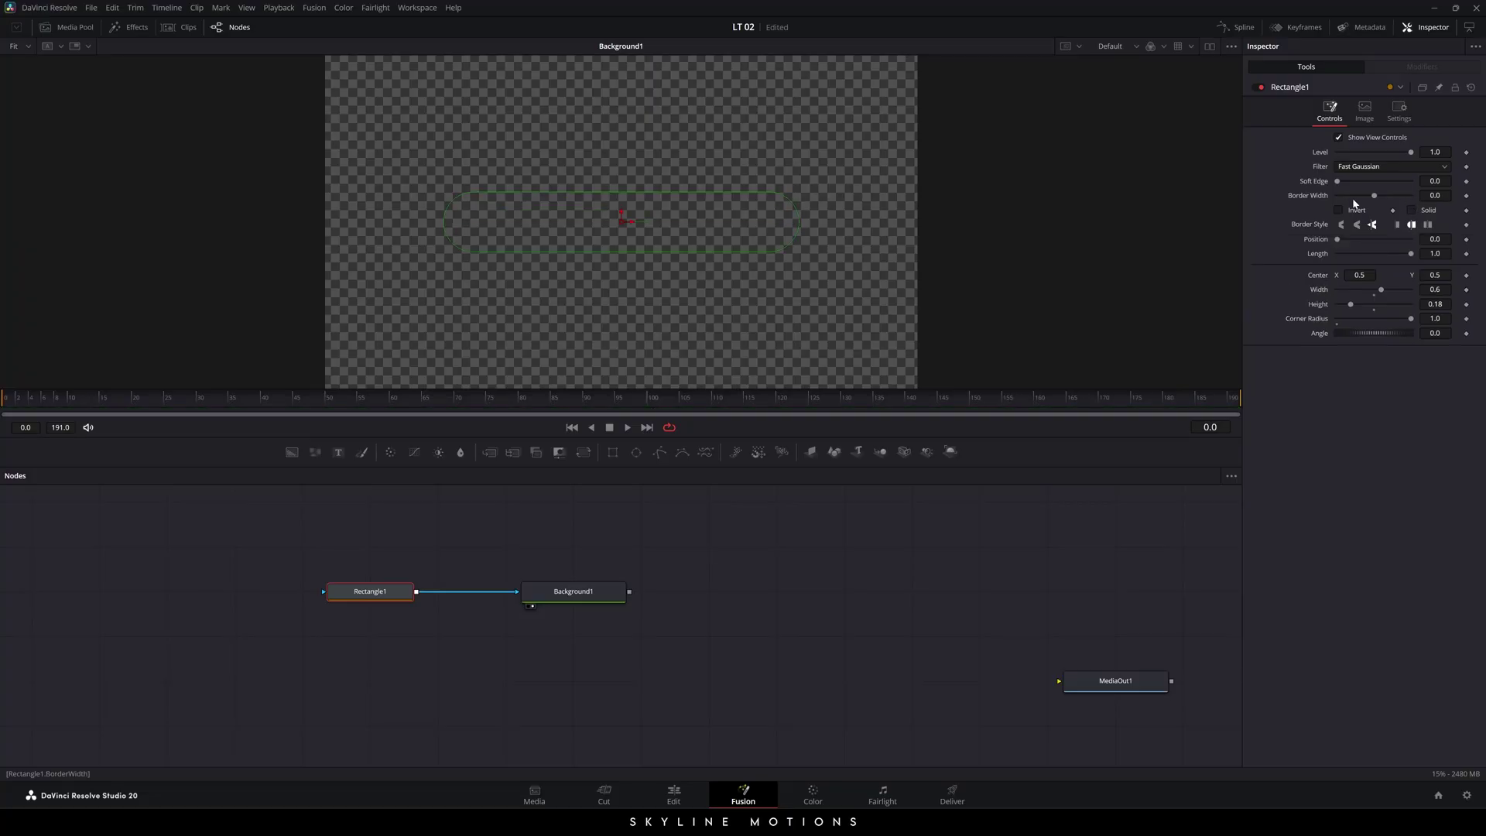
{"action": "left_click", "coordinate": [1439, 195]}
{"action": "type", "text": "04"}
{"action": "left_click", "coordinate": [1436, 239]}
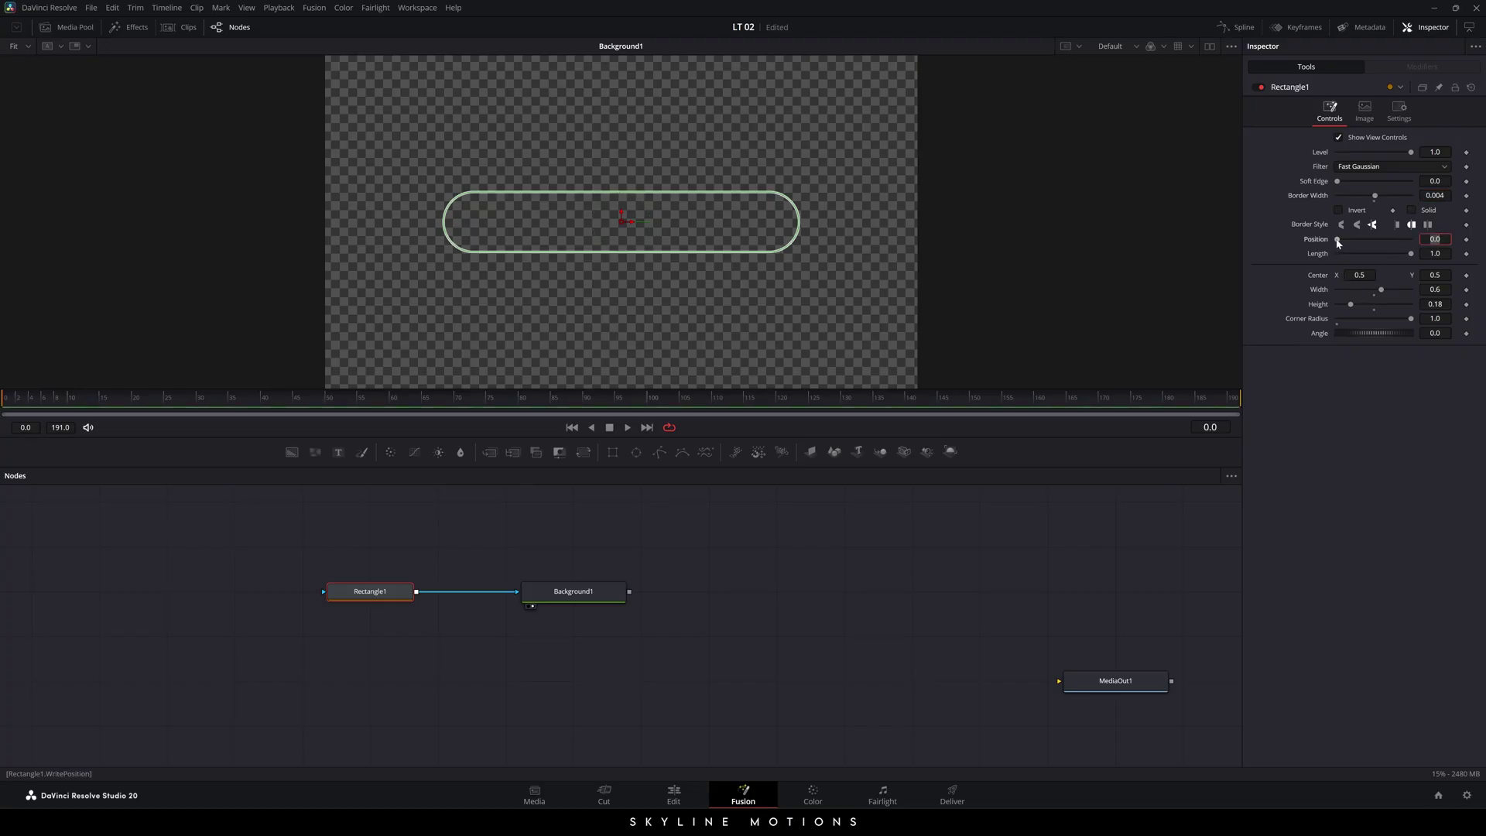
{"action": "left_click_drag", "start_coordinate": [1337, 240], "coordinate": [1374, 240]}
{"action": "type", "text": ".5"}
{"action": "key", "text": "Tab"}
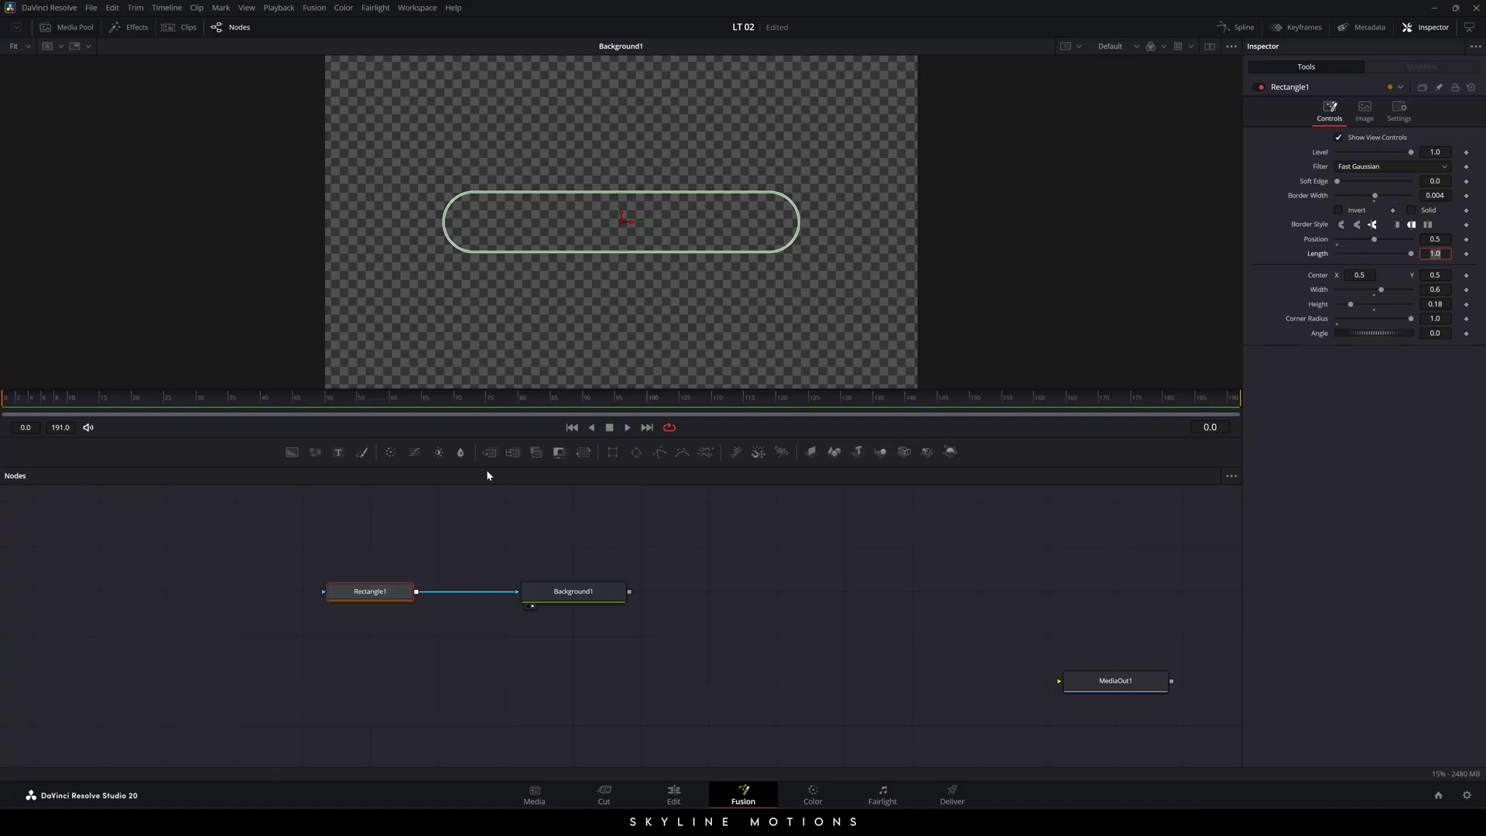
- Keyframe the rectangle mask's Length at 1.0 on frame 36
{"action": "left_click", "coordinate": [232, 403]}
{"action": "right_click", "coordinate": [1320, 257]}
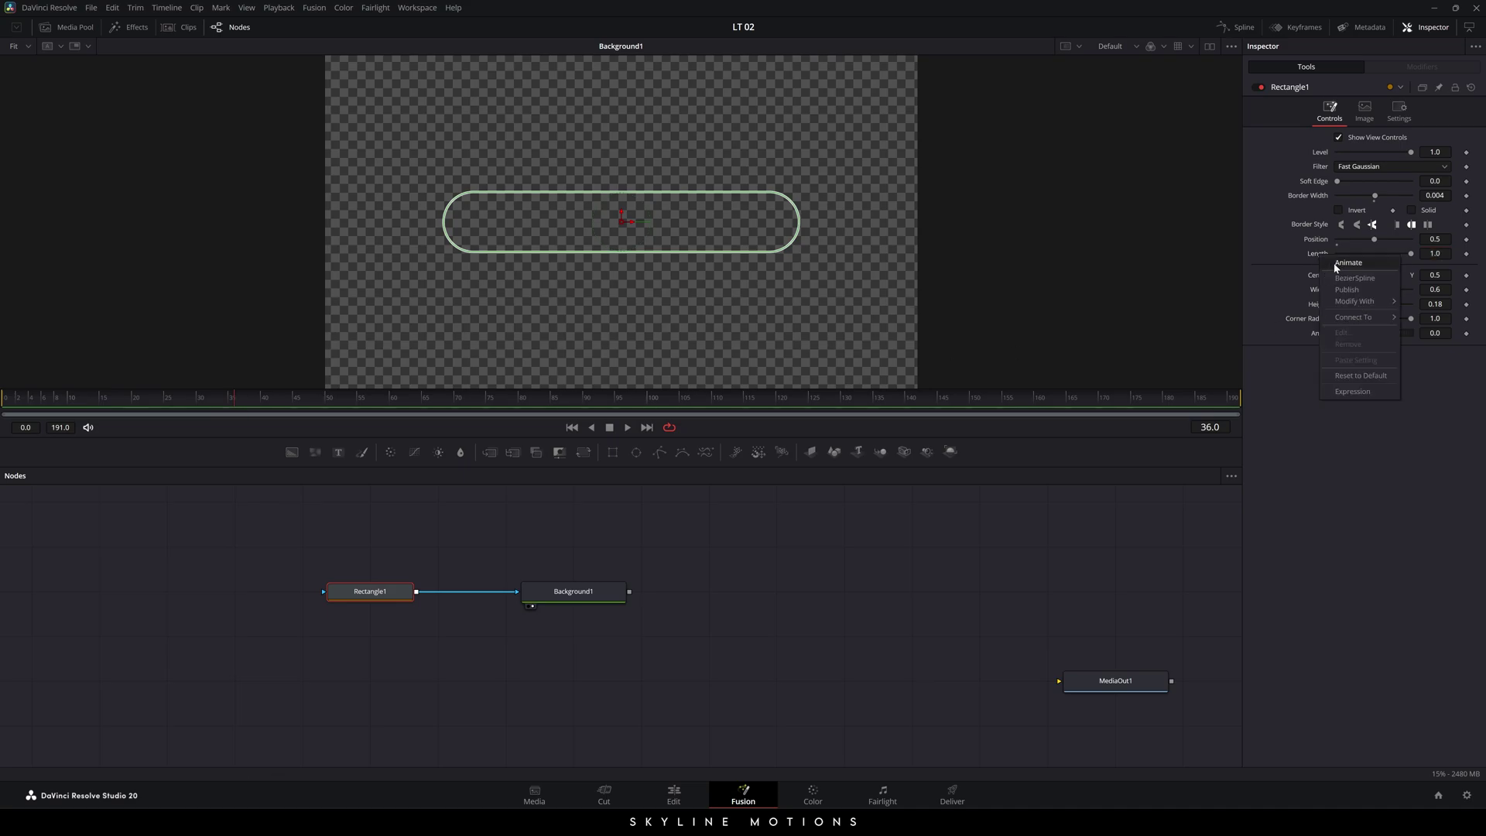
{"action": "left_click", "coordinate": [1468, 266]}
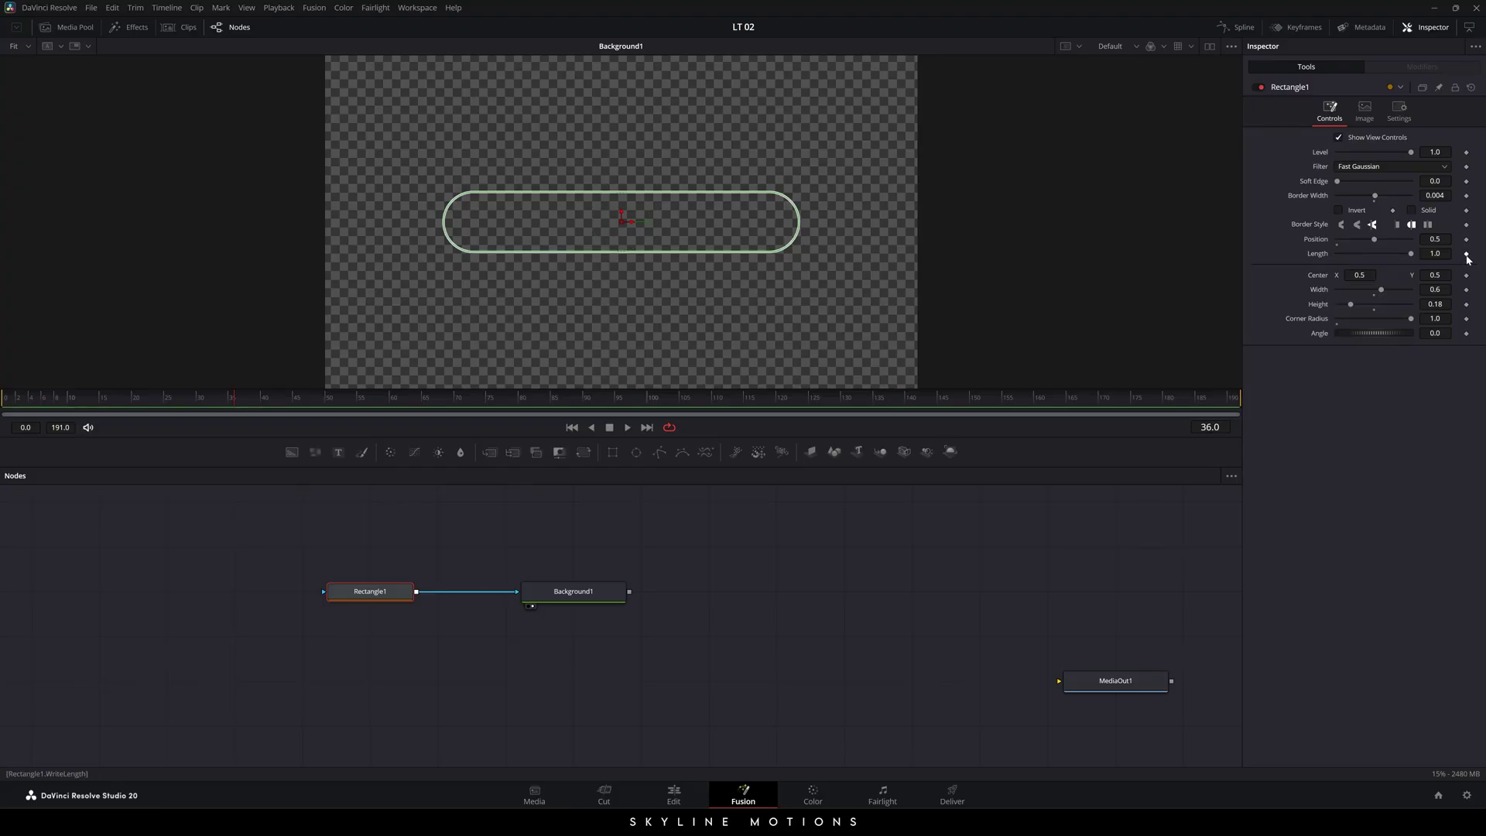
{"action": "left_click", "coordinate": [1468, 254]}
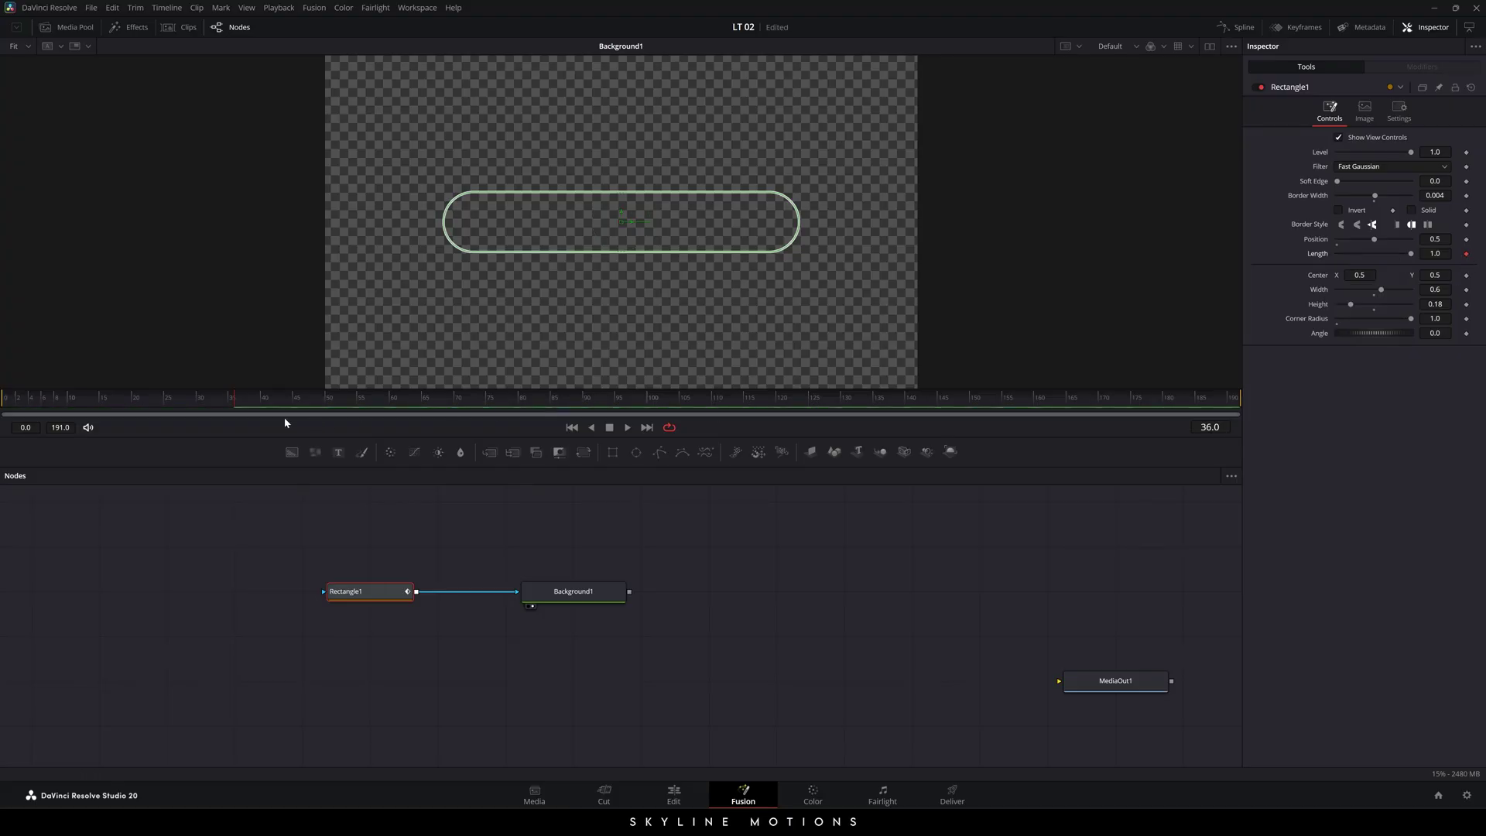
- Keyframe the rectangle mask's Length at 0.0 on frame 0 and scrub through the draw-on
{"action": "left_click_drag", "start_coordinate": [236, 404], "coordinate": [2, 405]}
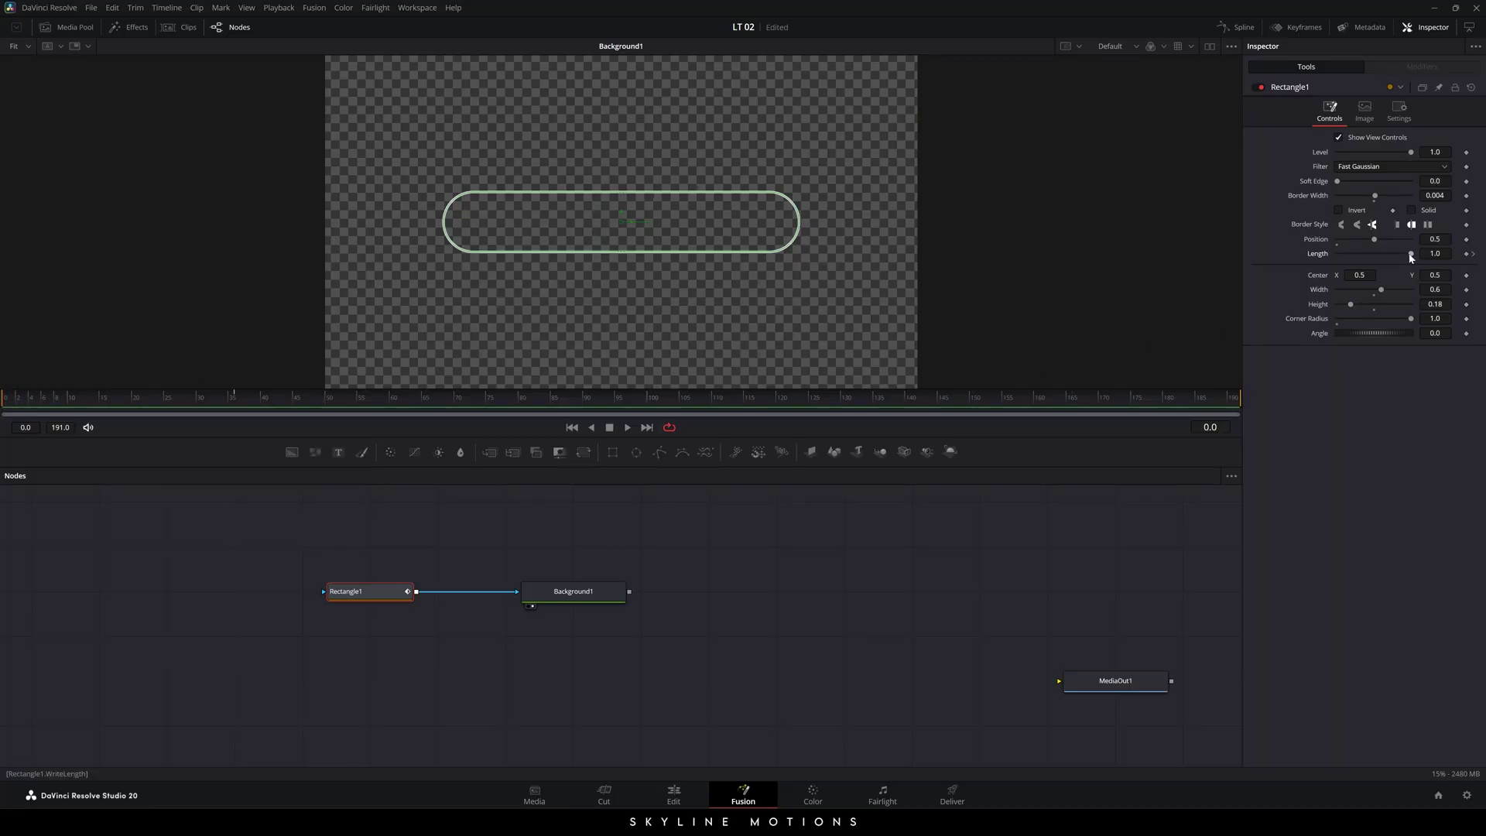
{"action": "left_click_drag", "start_coordinate": [1410, 258], "coordinate": [1330, 253]}
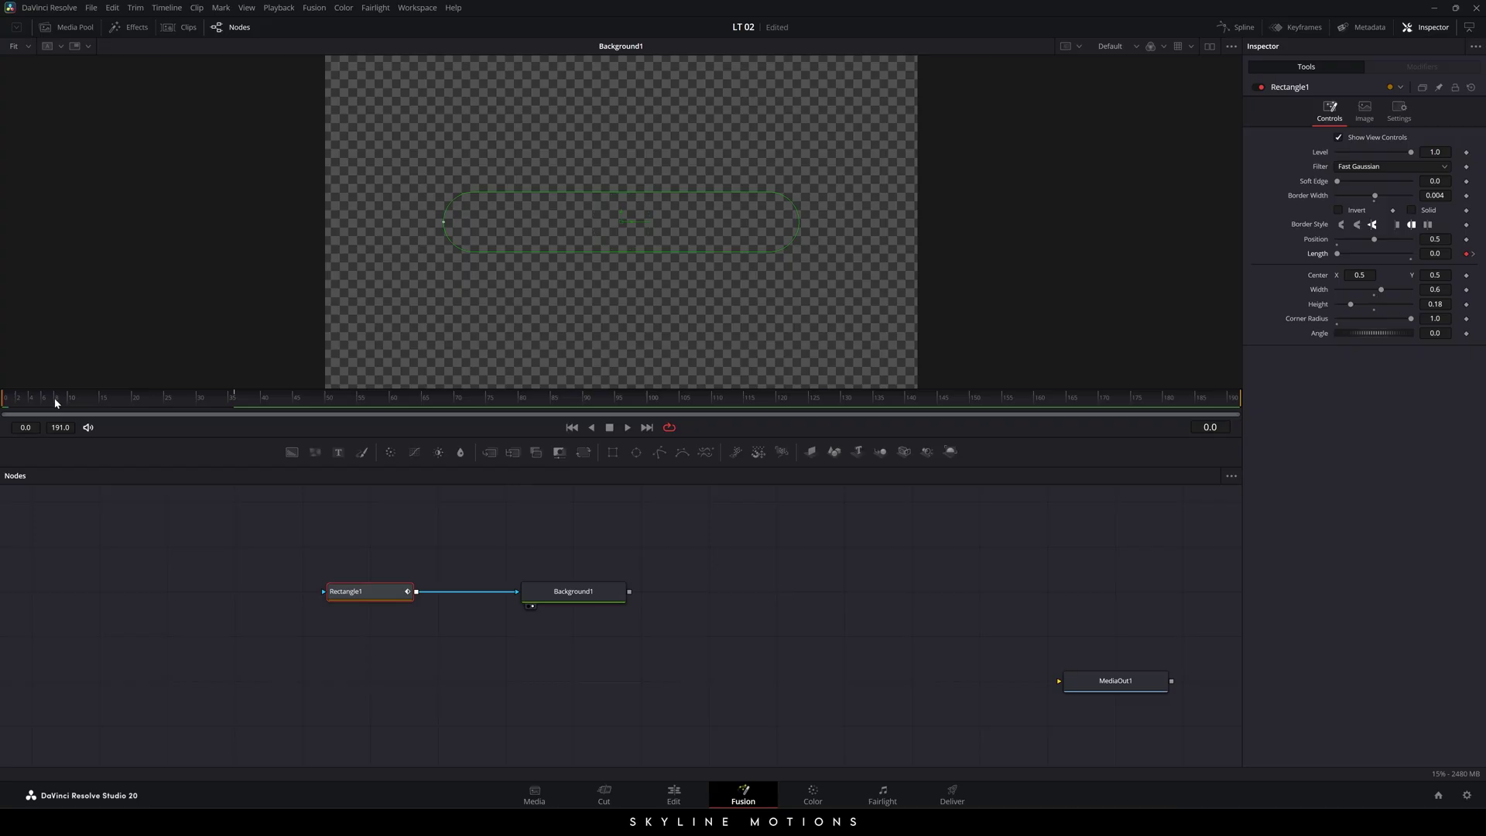
{"action": "mouse_move", "coordinate": [55, 401]}
{"action": "left_mouse_down"}
{"action": "mouse_move", "coordinate": [252, 402]}
{"action": "mouse_move", "coordinate": [16, 400]}
{"action": "mouse_move", "coordinate": [233, 402]}
{"action": "left_mouse_up"}
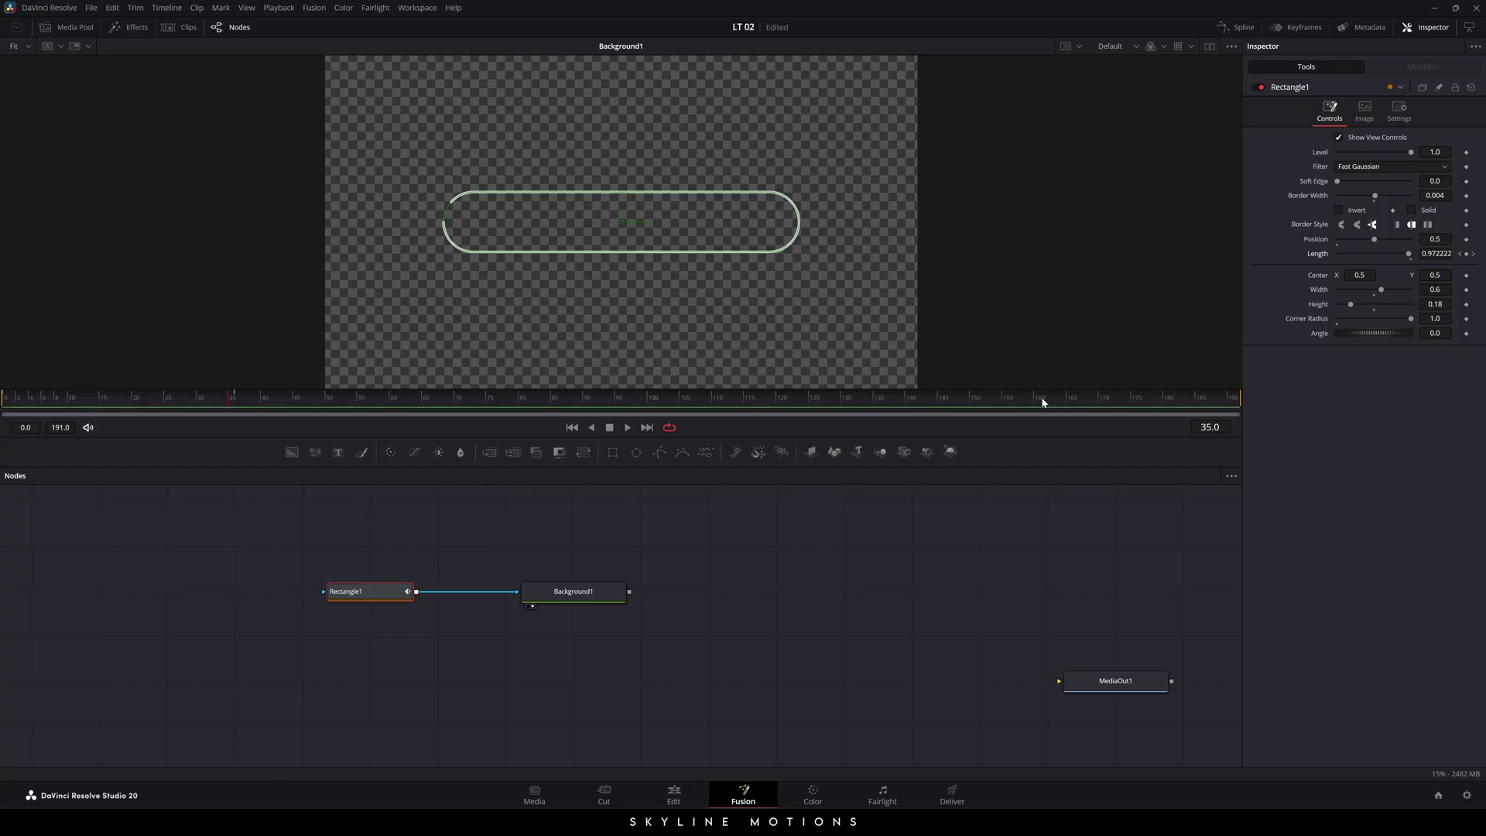
- Keyframe the rectangle mask's Length at 0.0 on frame 191
{"action": "left_click_drag", "start_coordinate": [1042, 400], "coordinate": [1242, 407]}
{"action": "right_click", "coordinate": [1320, 260]}
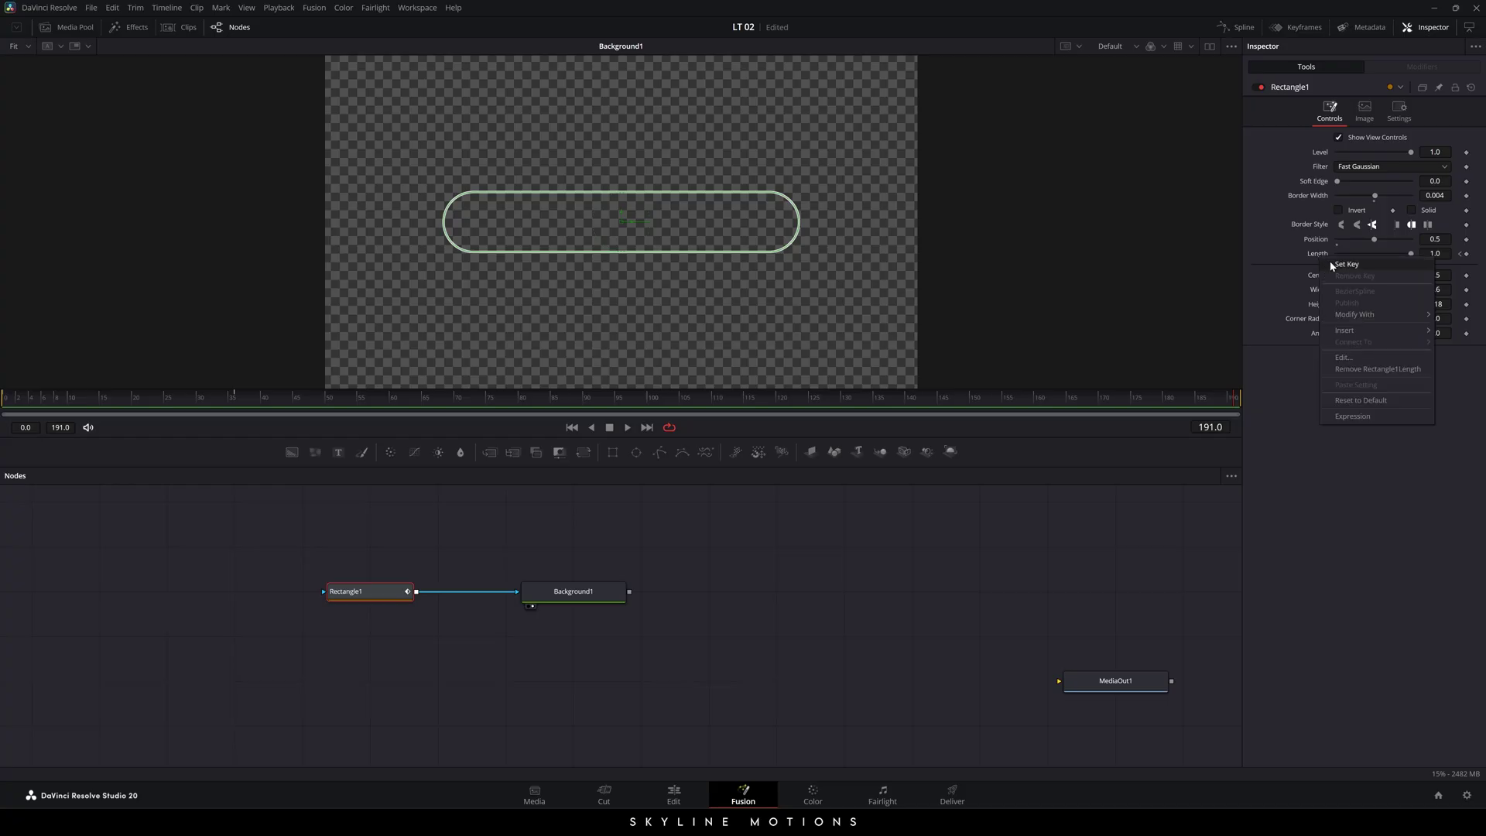
{"action": "left_click", "coordinate": [1337, 265]}
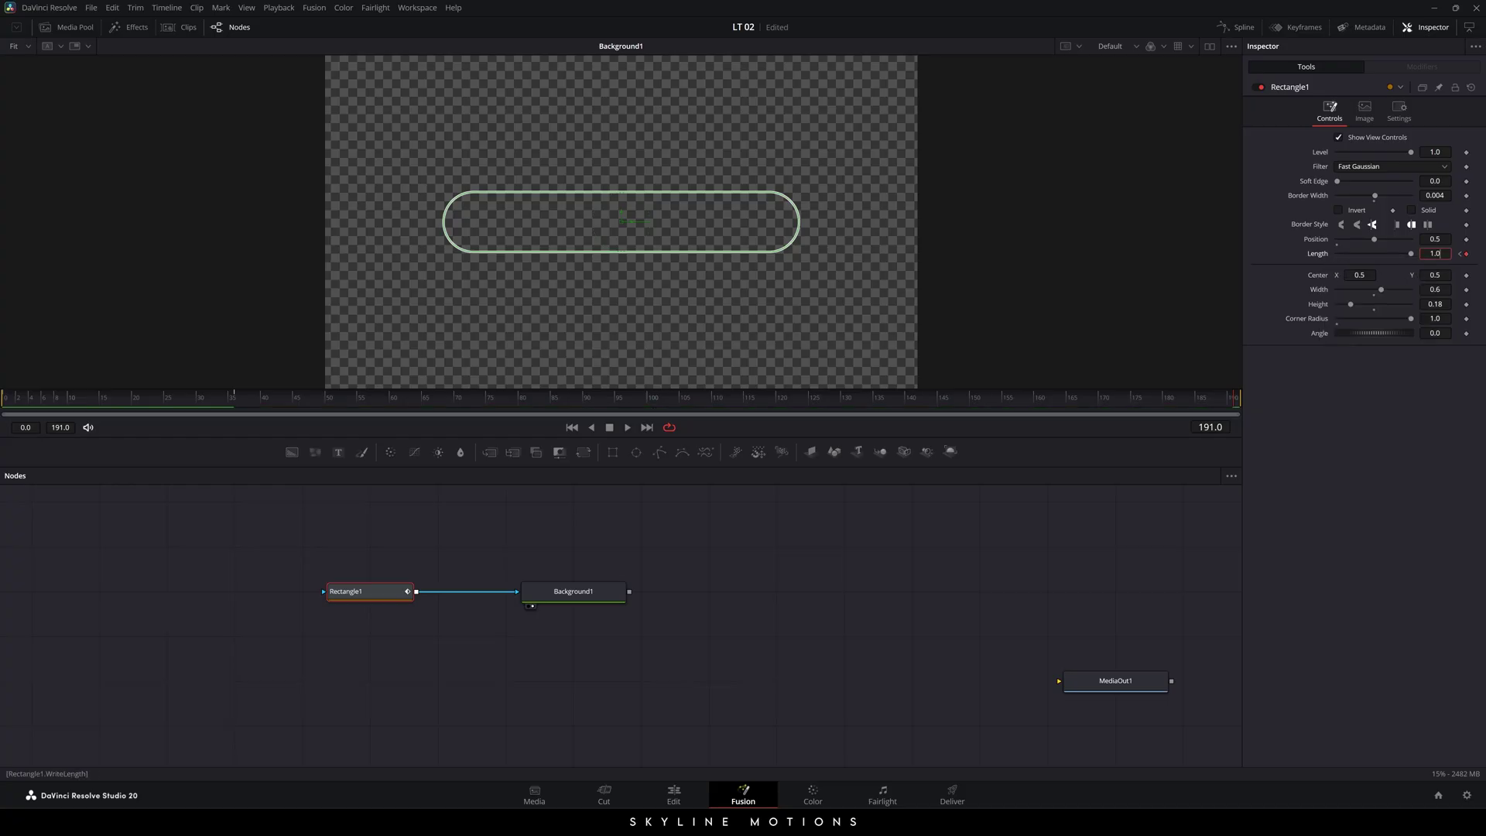
{"action": "type", "text": "0"}
{"action": "key", "text": "Tab"}
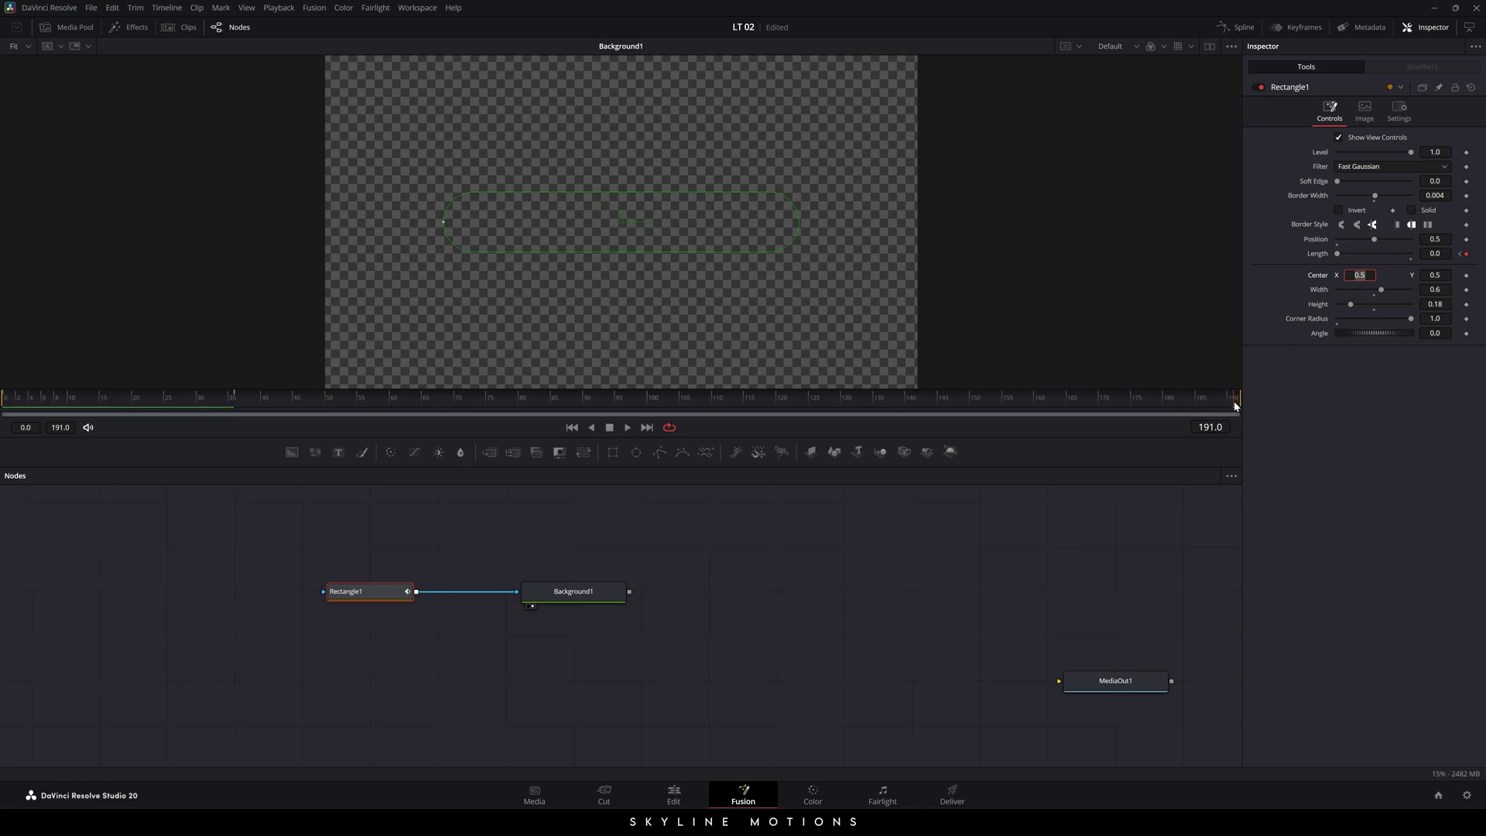
- Keyframe the rectangle mask's Length at 1.0 on frame 154 and scrub through the animation up to the last frame
{"action": "mouse_move", "coordinate": [1236, 406]}
{"action": "left_mouse_down"}
{"action": "mouse_move", "coordinate": [951, 400]}
{"action": "mouse_move", "coordinate": [999, 400]}
{"action": "left_mouse_up"}
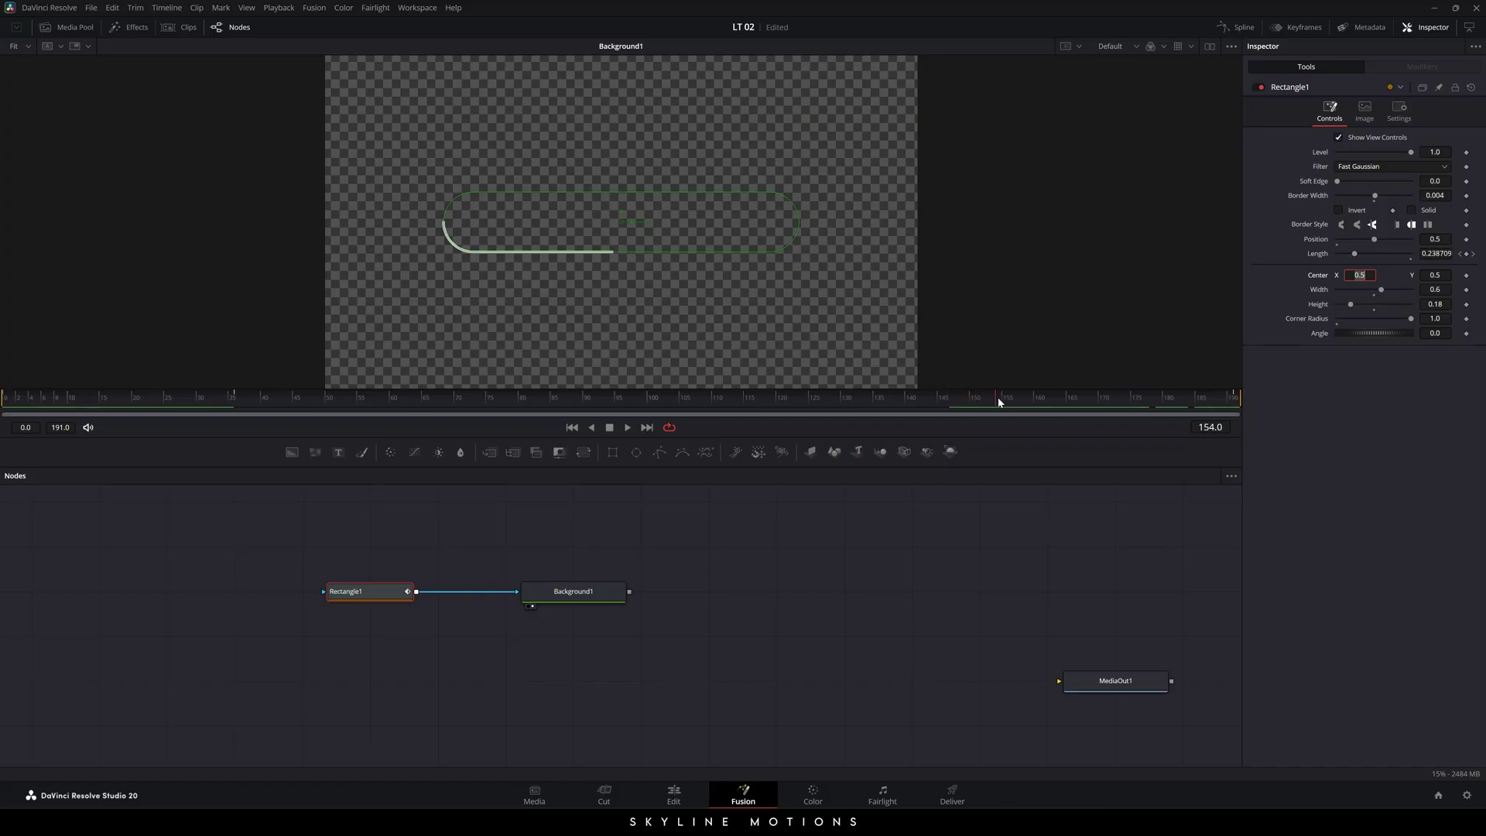
{"action": "left_click", "coordinate": [1436, 254]}
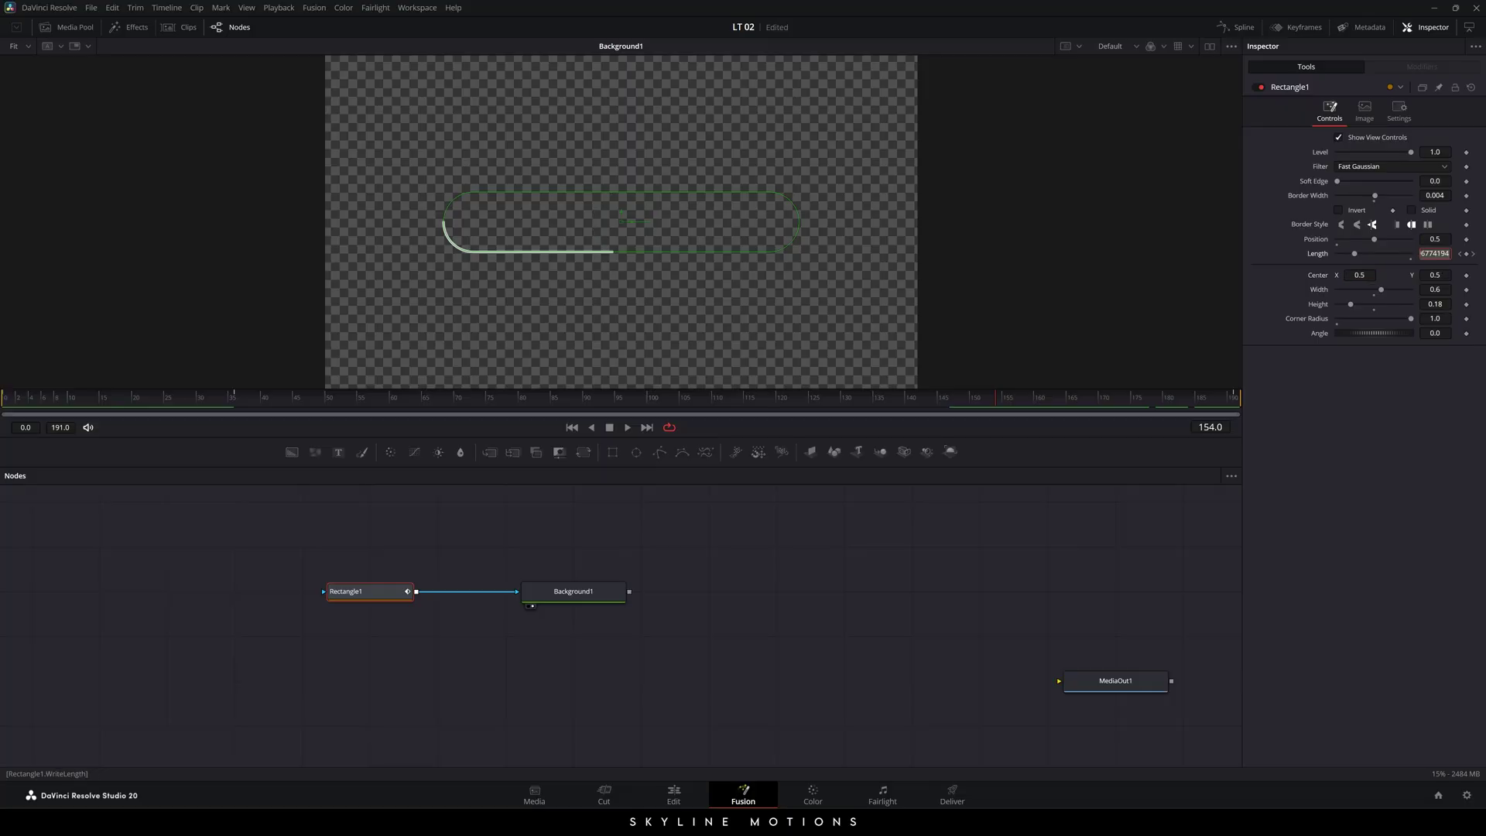
{"action": "type", "text": "1"}
{"action": "key", "text": "Tab"}
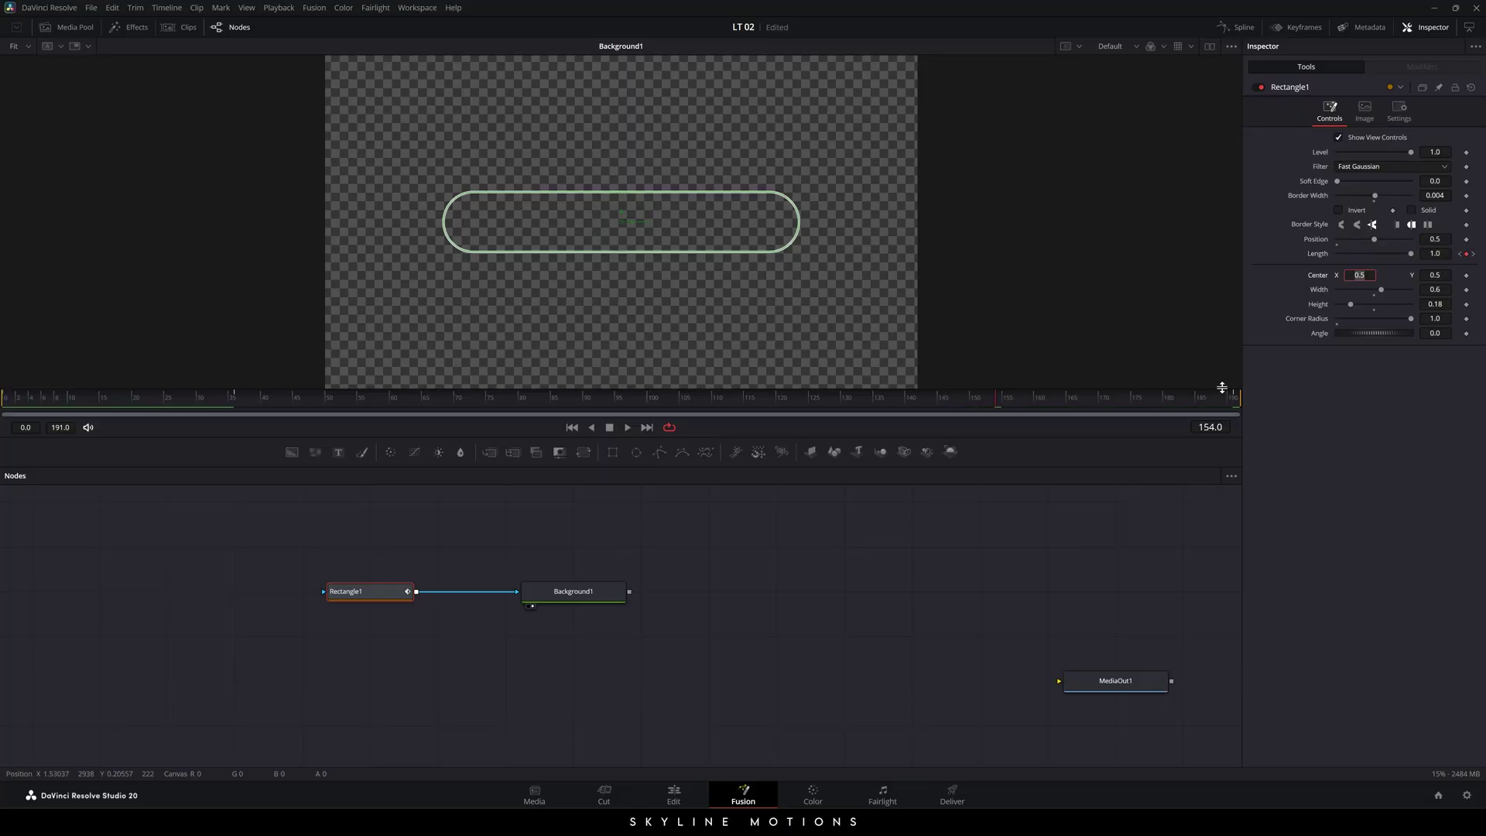
{"action": "mouse_move", "coordinate": [116, 399]}
{"action": "left_mouse_down"}
{"action": "mouse_move", "coordinate": [27, 400]}
{"action": "mouse_move", "coordinate": [1280, 395]}
{"action": "mouse_move", "coordinate": [1168, 402]}
{"action": "mouse_move", "coordinate": [1238, 402]}
{"action": "left_mouse_up"}
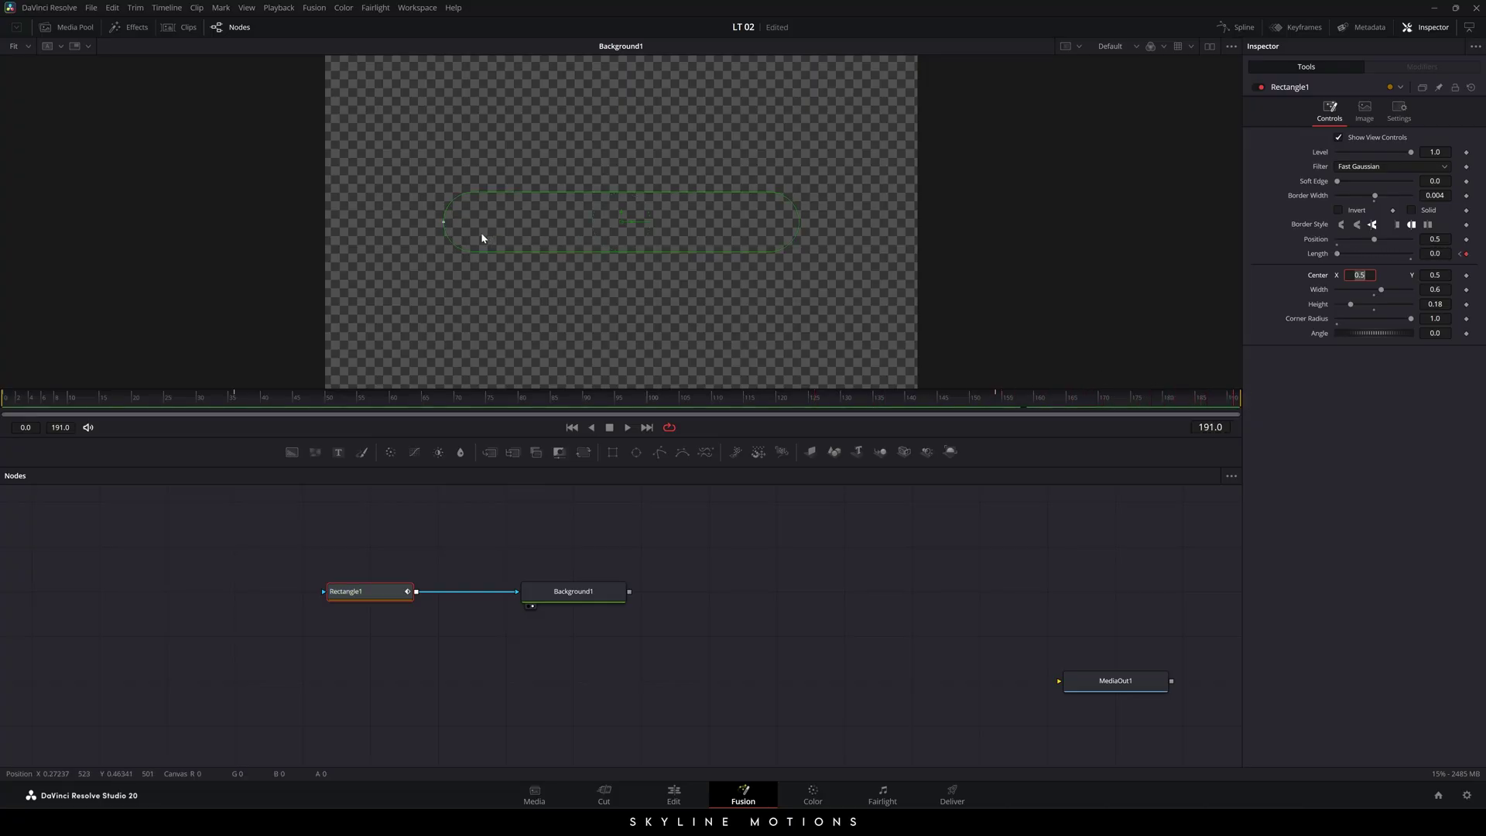
- Switch the rectangle mask's border to flat end caps and play the outline animation from frame 0
{"action": "scroll", "coordinate": [434, 226], "scroll_direction": "up", "scroll_amount": 5}
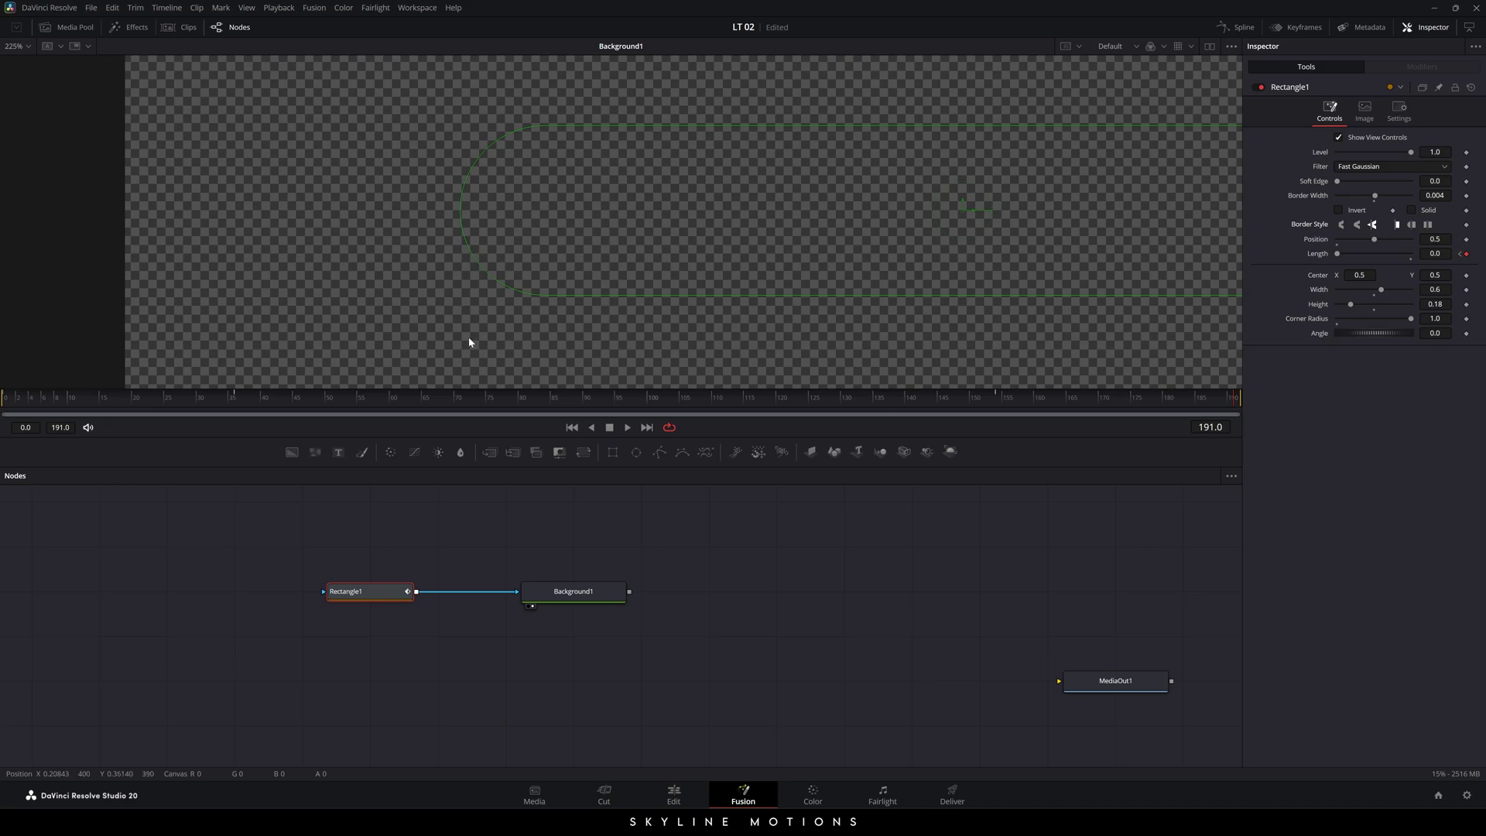
{"action": "scroll", "coordinate": [468, 280], "scroll_direction": "down", "scroll_amount": 2}
{"action": "left_click_drag", "start_coordinate": [567, 398], "coordinate": [3, 404]}
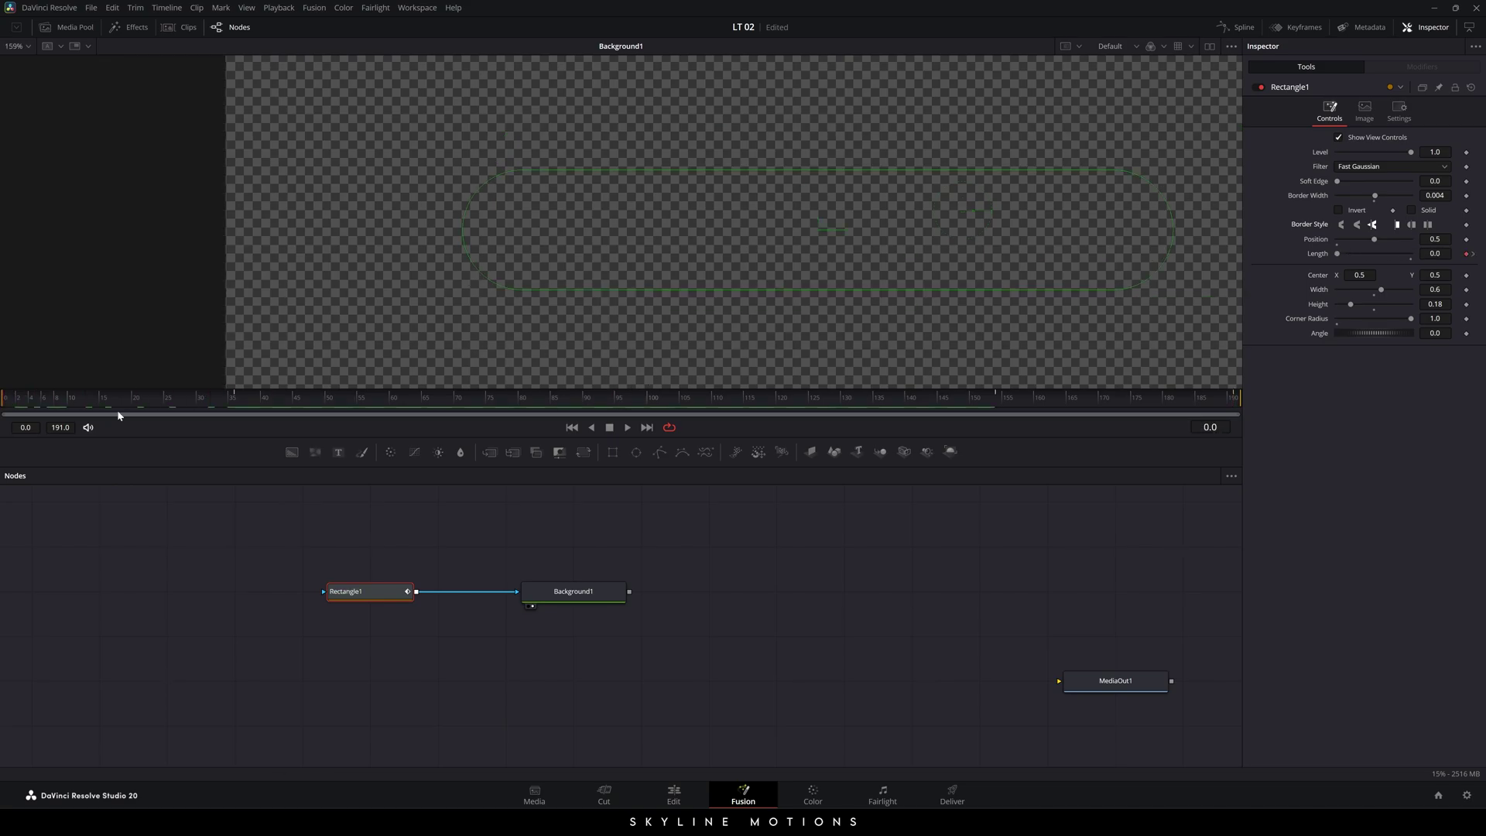
{"action": "left_click", "coordinate": [629, 428]}
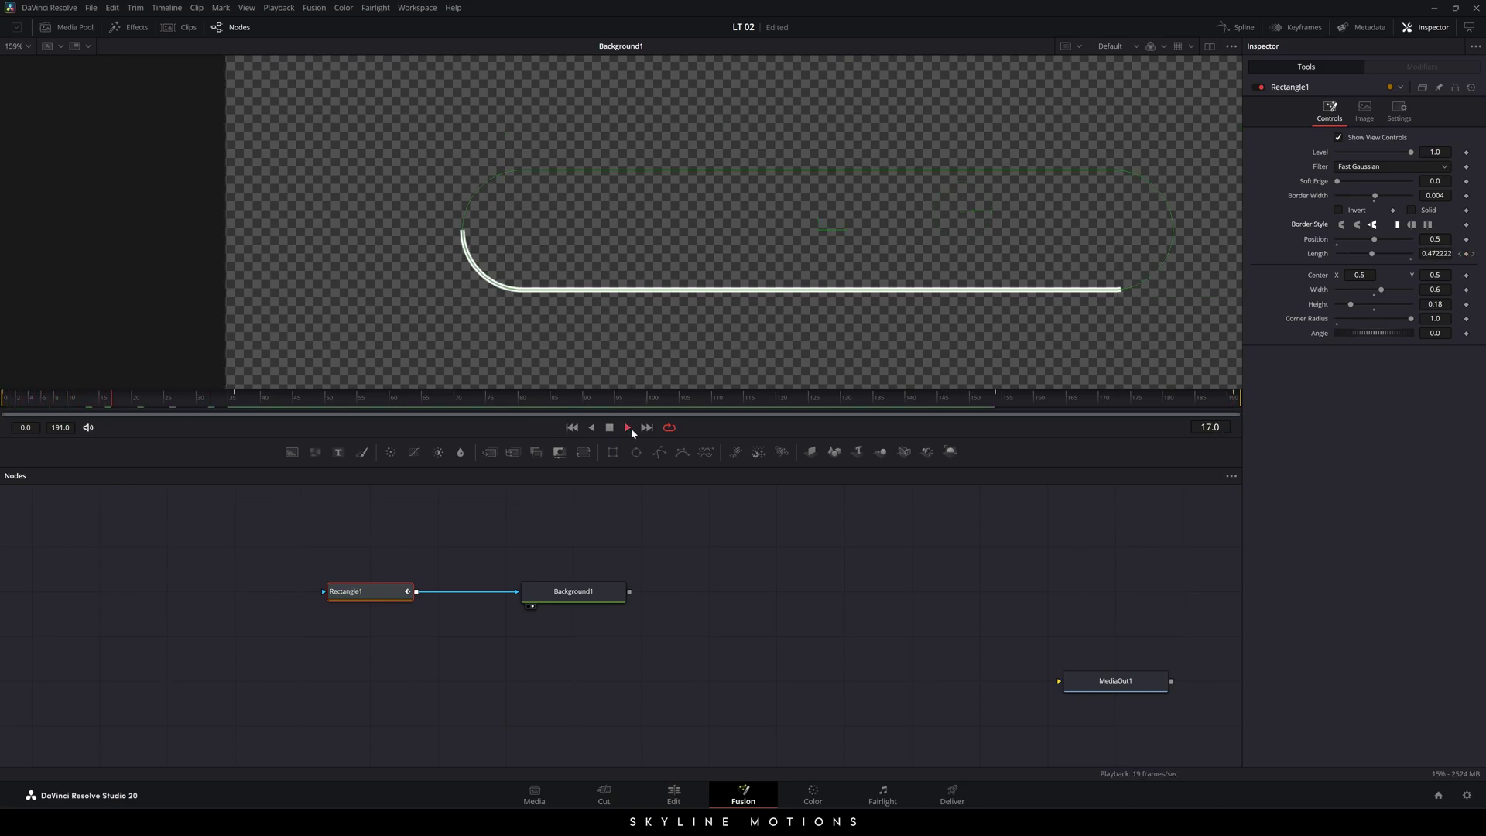
{"action": "left_click", "coordinate": [609, 428]}
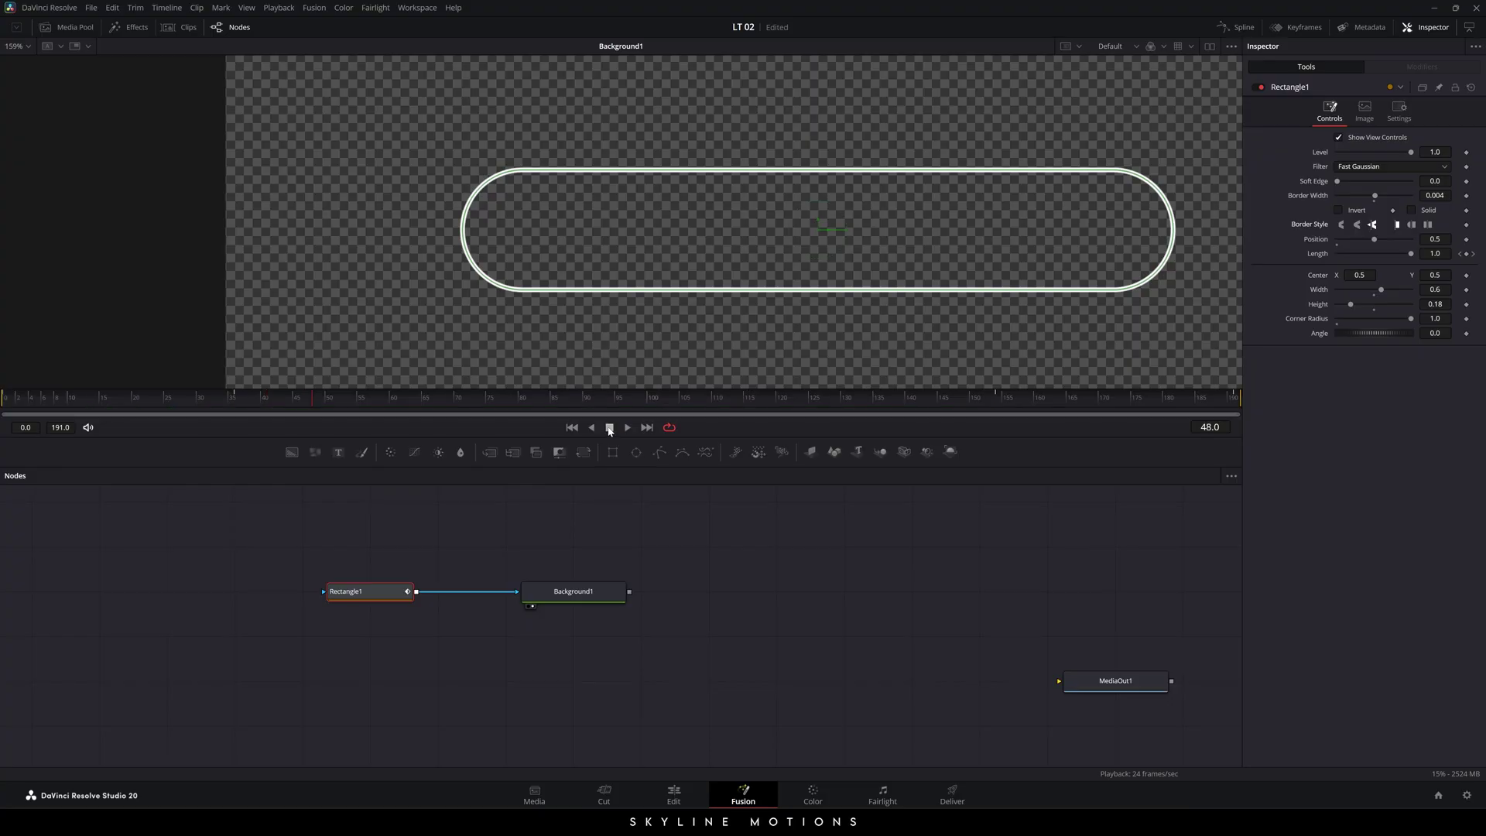
- Show Rectangle1's Length curve in the Spline editor and smooth the keyframes of both its rise and its fall
{"action": "left_click", "coordinate": [1236, 29]}
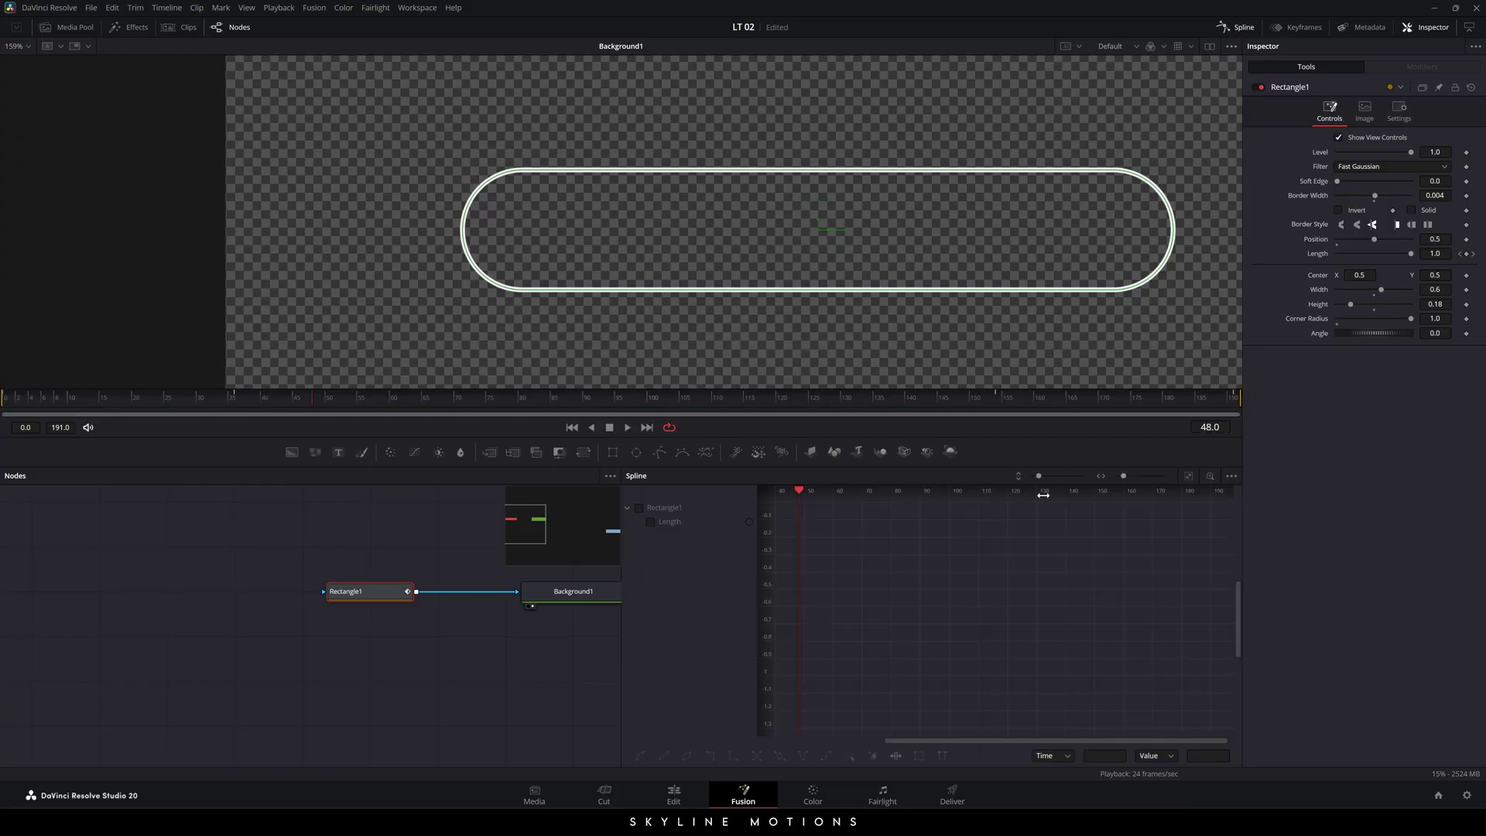
{"action": "key", "text": "F4"}
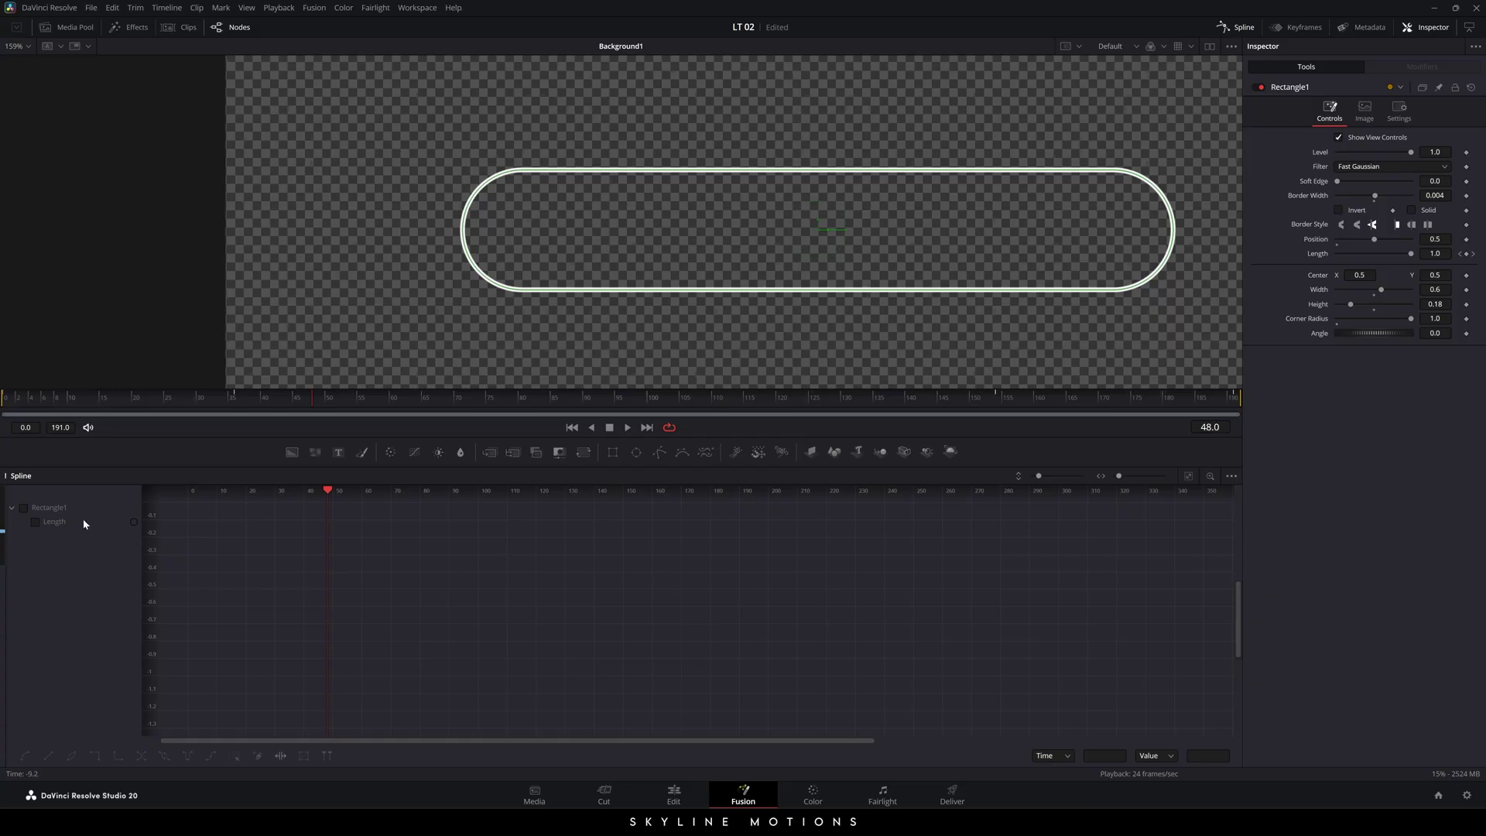
{"action": "left_click", "coordinate": [24, 507]}
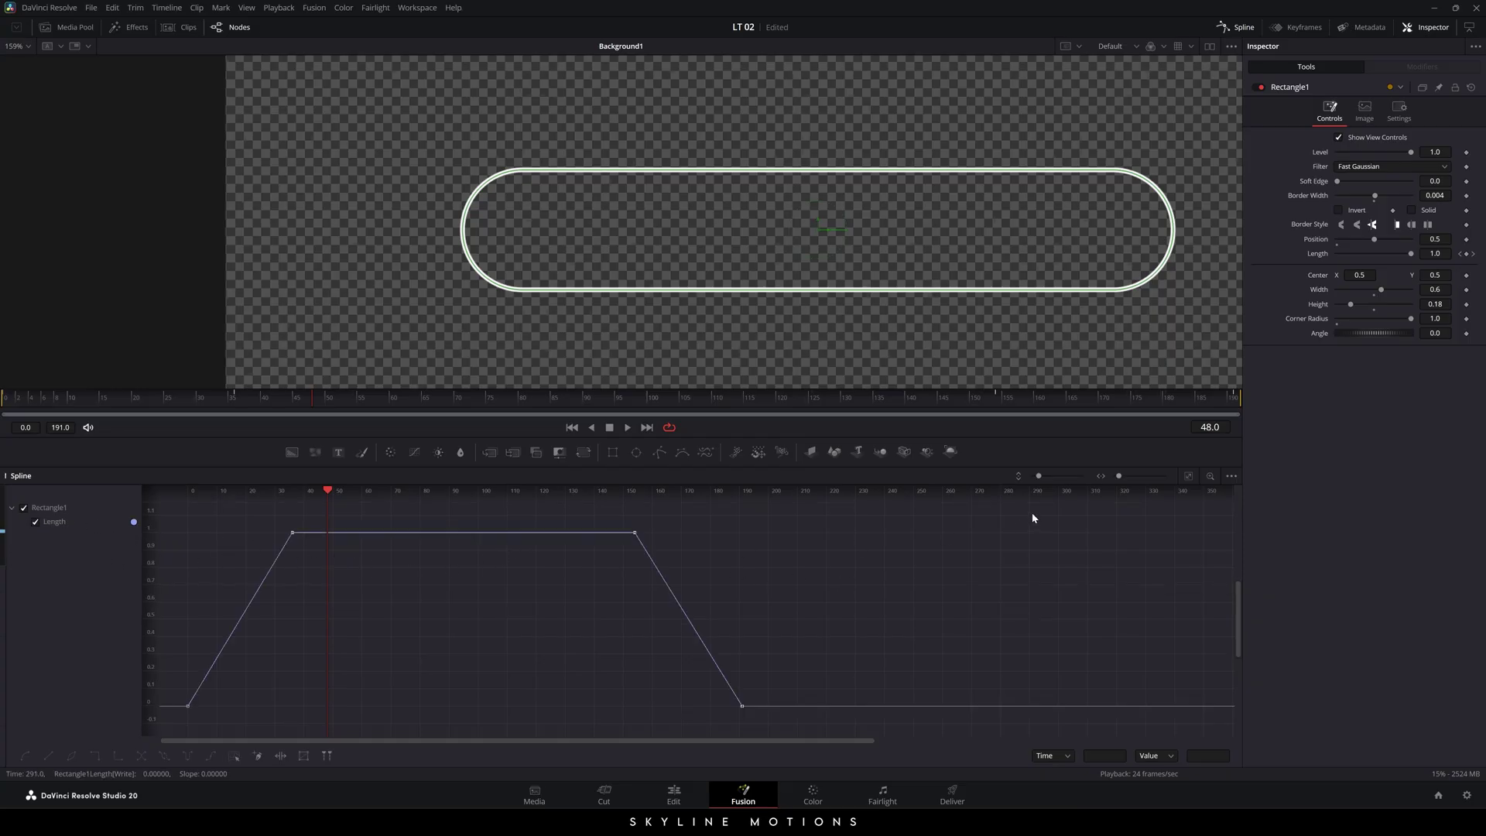
{"action": "left_click", "coordinate": [1188, 476]}
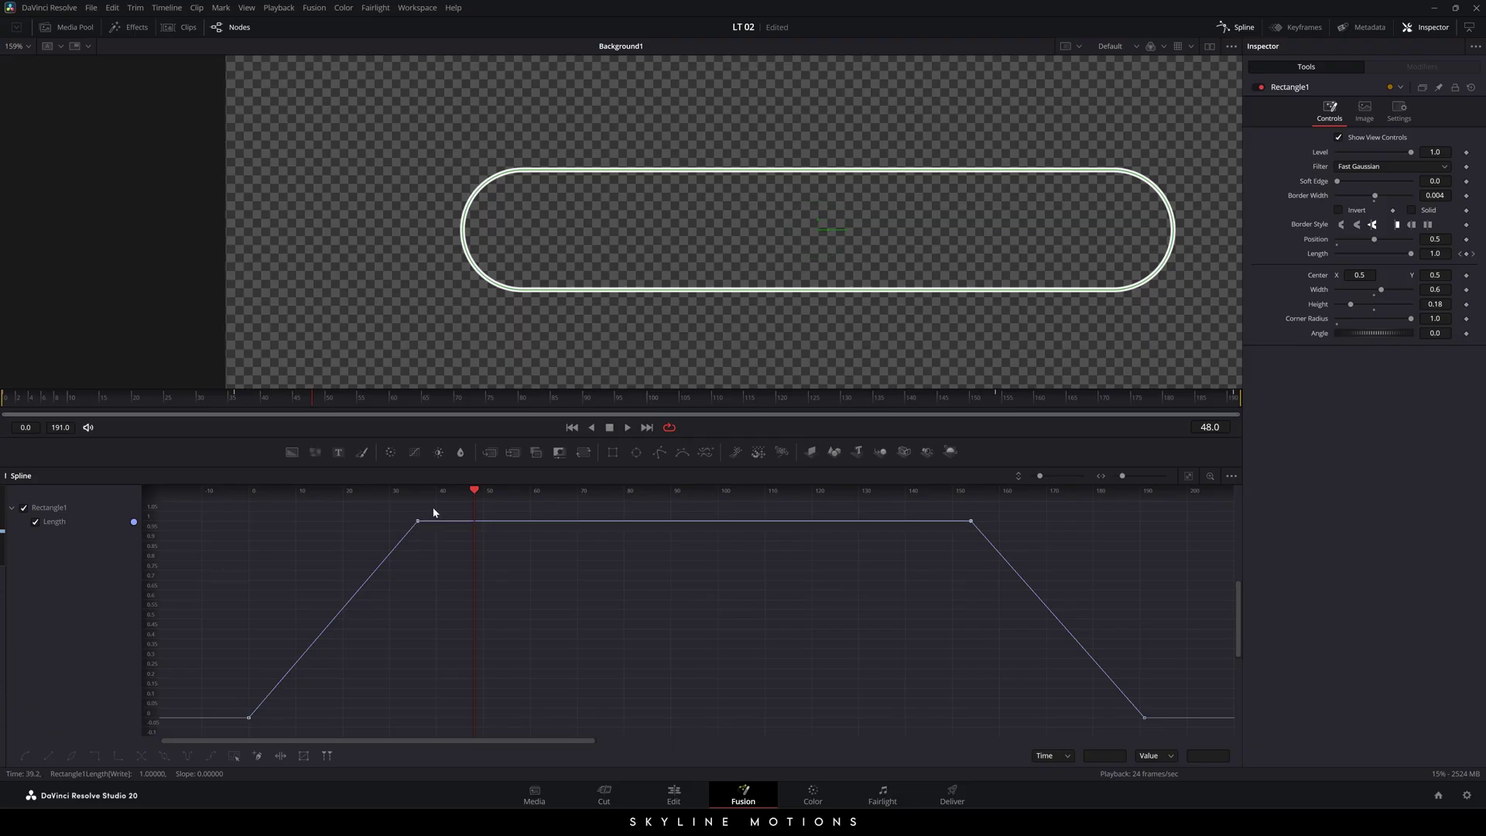
{"action": "left_click_drag", "start_coordinate": [433, 510], "coordinate": [230, 721]}
{"action": "key", "text": "s"}
{"action": "left_click_drag", "start_coordinate": [943, 507], "coordinate": [1148, 722]}
{"action": "key", "text": "s"}
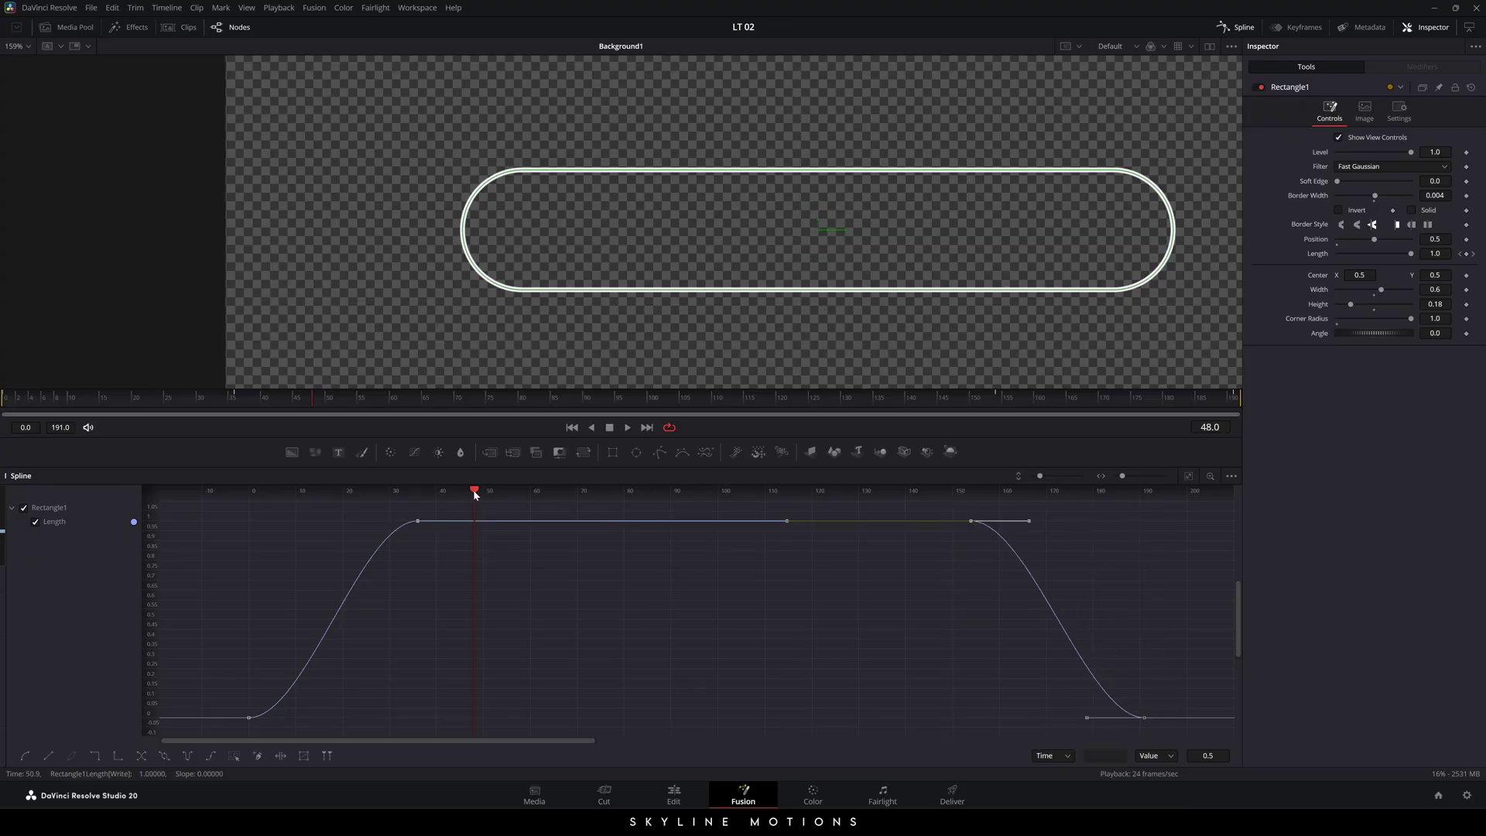
- Stretch the Length curve's handles horizontally from the frame 36 keyframe back to frame 0 and from the frame 154 keyframe to frame 191
{"action": "left_click_drag", "start_coordinate": [475, 490], "coordinate": [249, 494]}
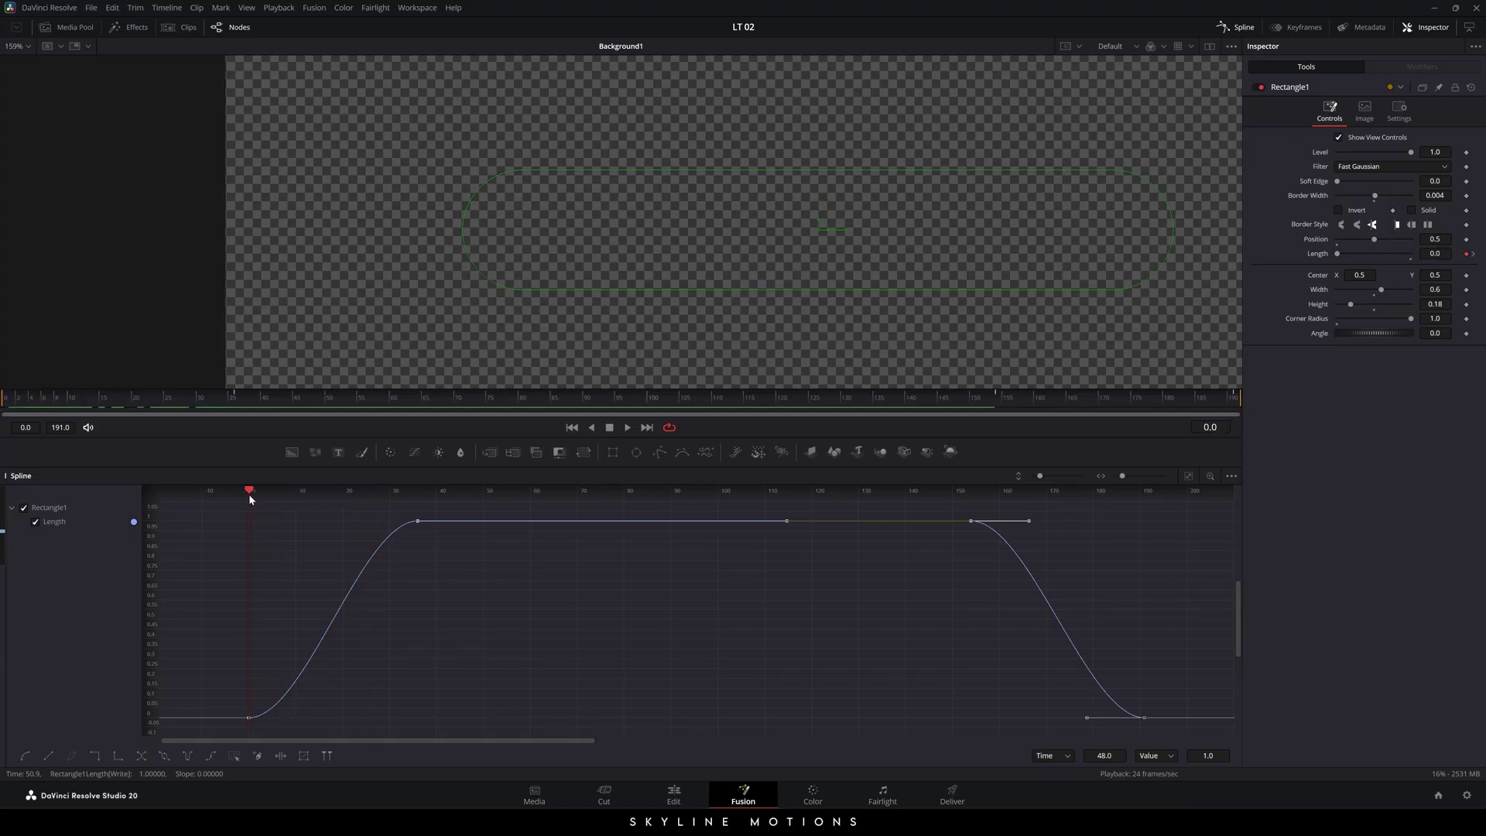
{"action": "mouse_move", "coordinate": [453, 509]}
{"action": "left_mouse_down"}
{"action": "mouse_move", "coordinate": [399, 536]}
{"action": "mouse_move", "coordinate": [248, 526]}
{"action": "left_mouse_up"}
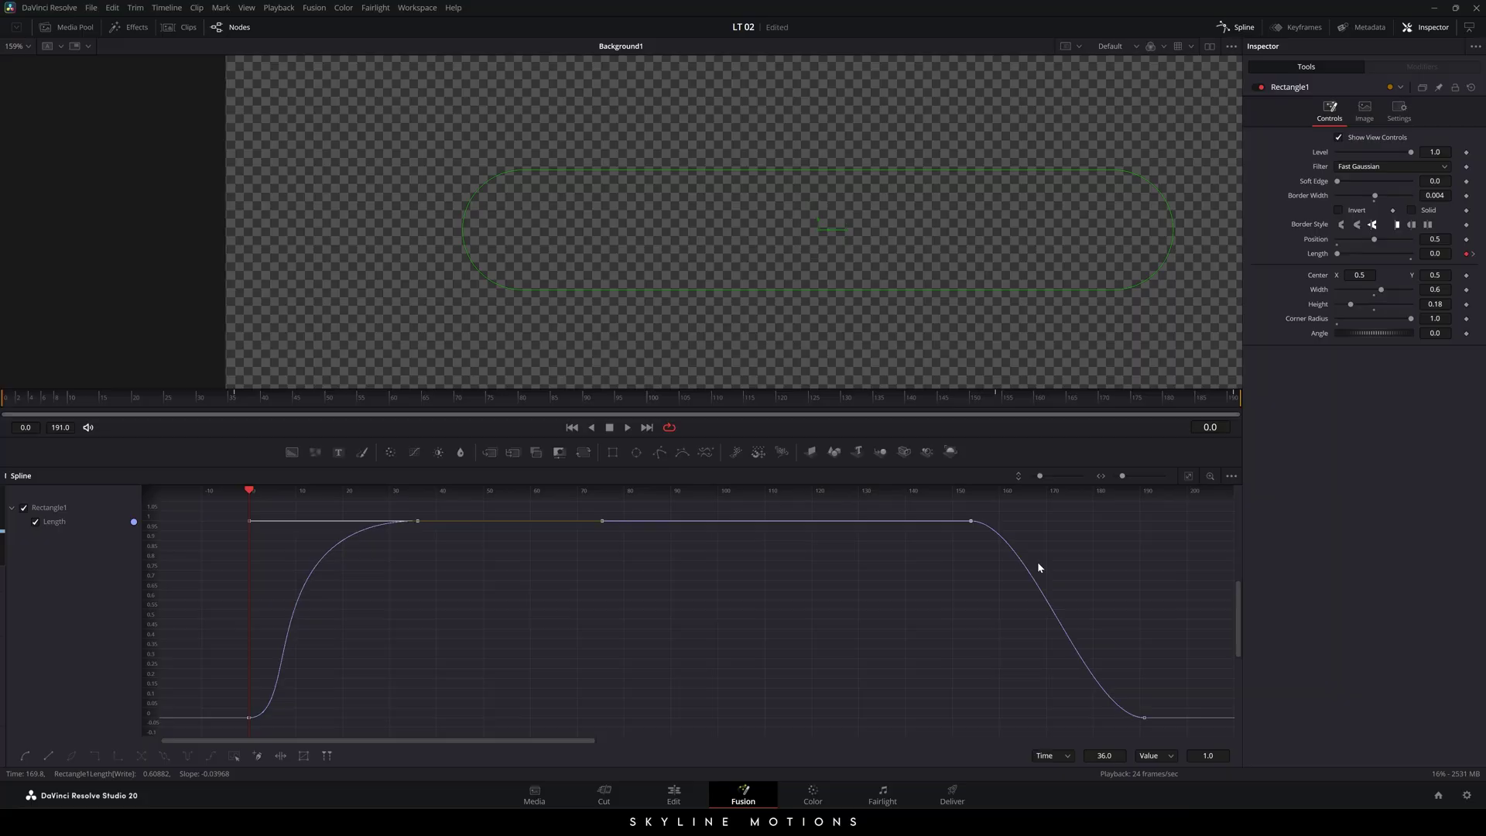
{"action": "left_click_drag", "start_coordinate": [251, 493], "coordinate": [1145, 534]}
{"action": "left_click", "coordinate": [970, 520]}
{"action": "left_click_drag", "start_coordinate": [1029, 521], "coordinate": [1145, 521]}
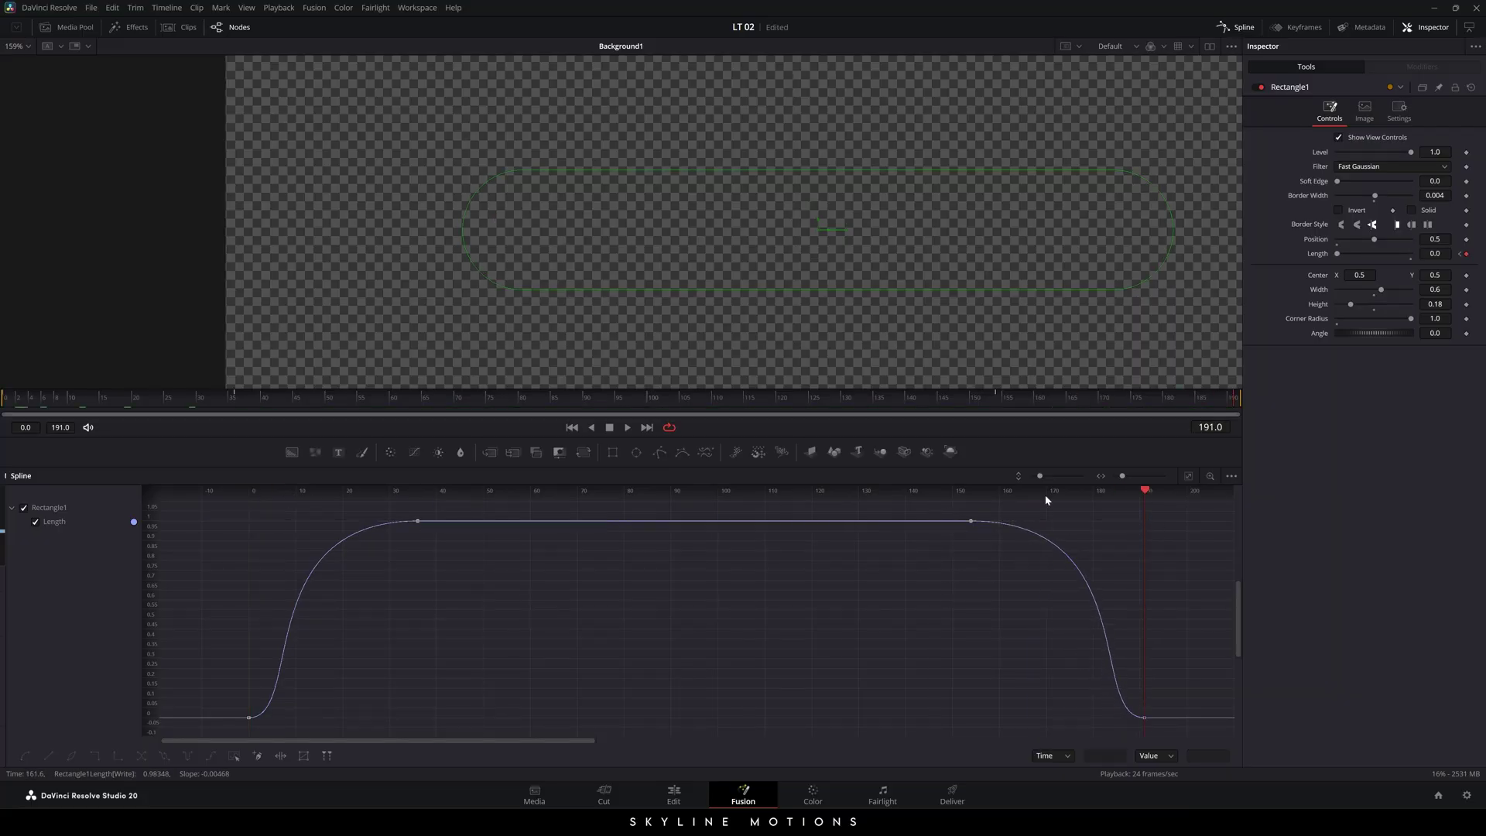
- Close the Spline editor and play the eased outline animation from the first frame
{"action": "left_click", "coordinate": [1238, 27]}
{"action": "left_click", "coordinate": [572, 428]}
{"action": "left_click", "coordinate": [627, 427]}
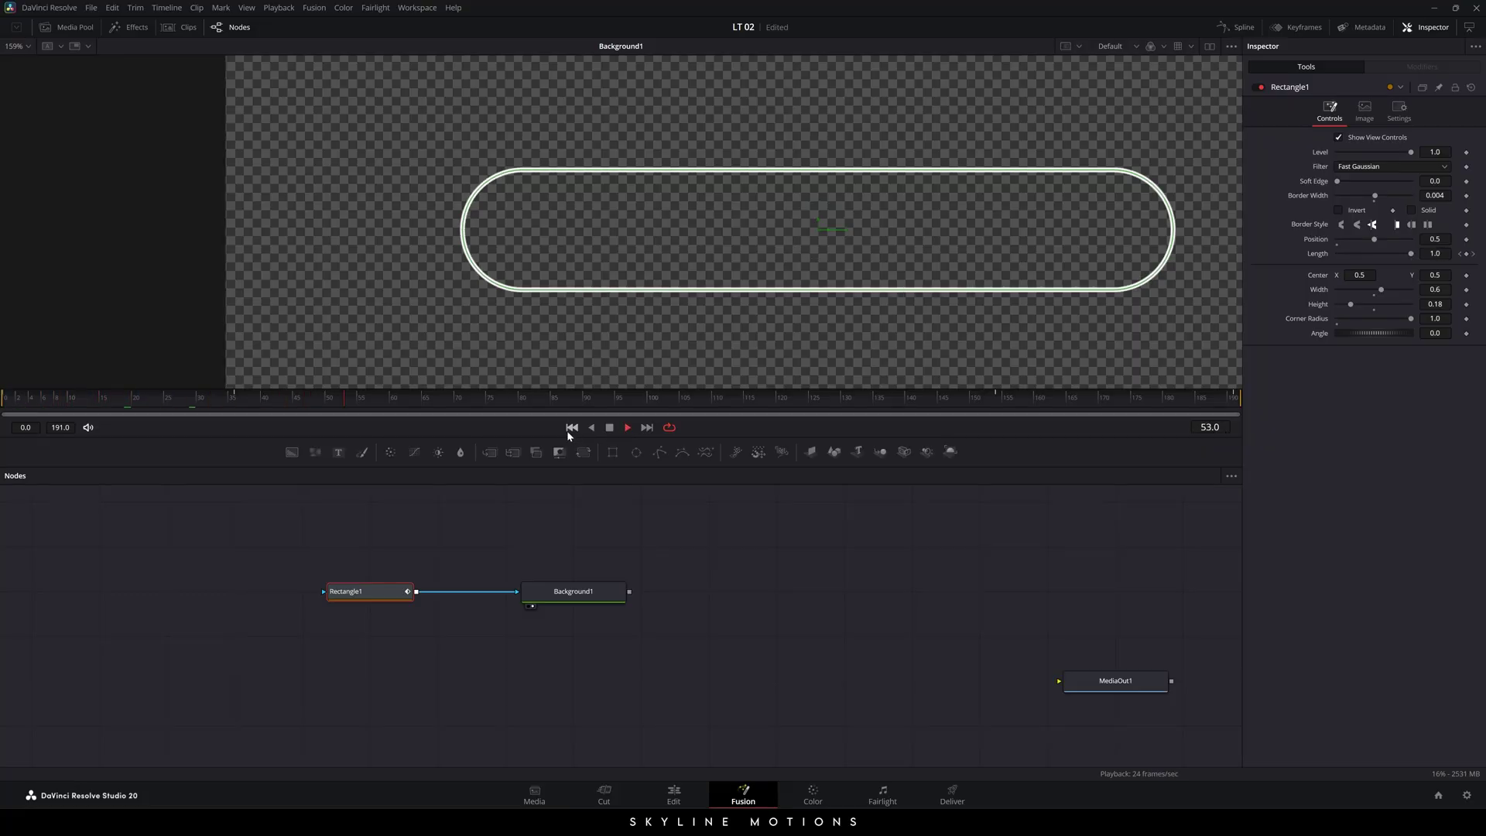
{"action": "left_click", "coordinate": [571, 428]}
{"action": "left_click", "coordinate": [608, 428]}
- Move Background1 closer to its mask, then duplicate the Rectangle1 and Background1 pair and place the copies directly above the originals
{"action": "left_click_drag", "start_coordinate": [601, 592], "coordinate": [533, 591]}
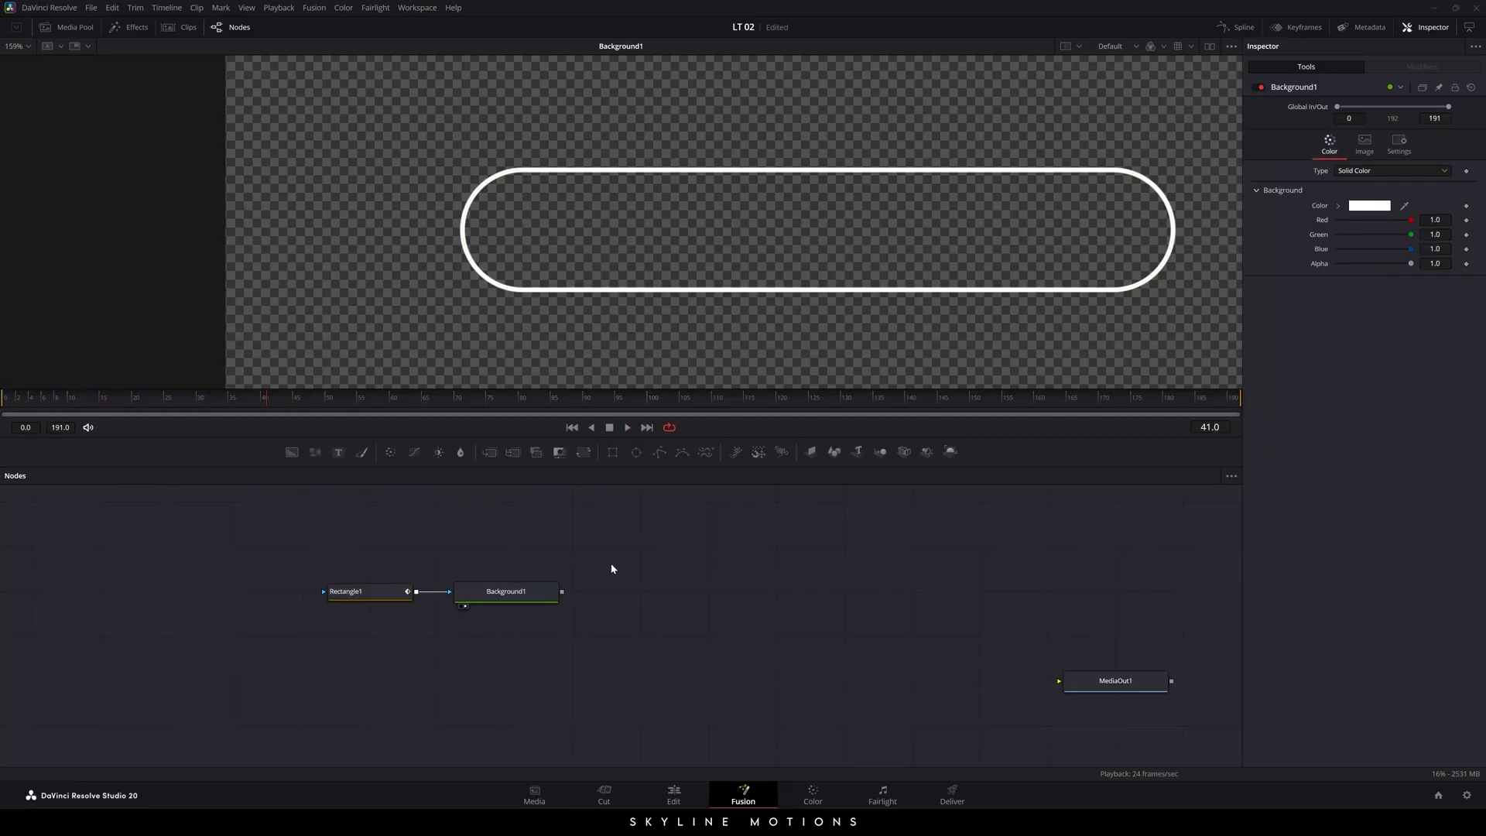
{"action": "left_click_drag", "start_coordinate": [611, 565], "coordinate": [608, 607]}
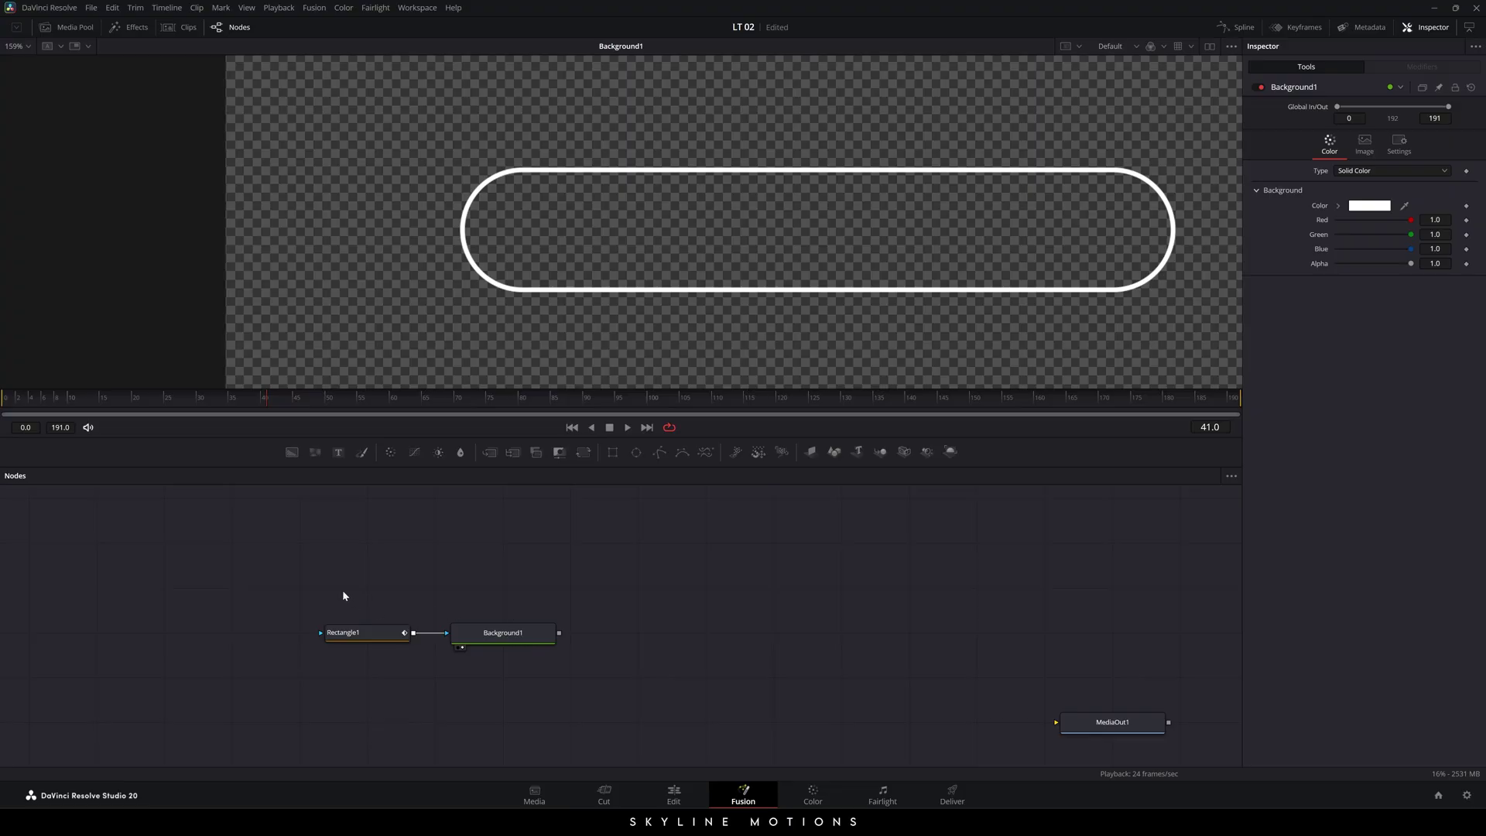
{"action": "left_click_drag", "start_coordinate": [342, 592], "coordinate": [577, 673]}
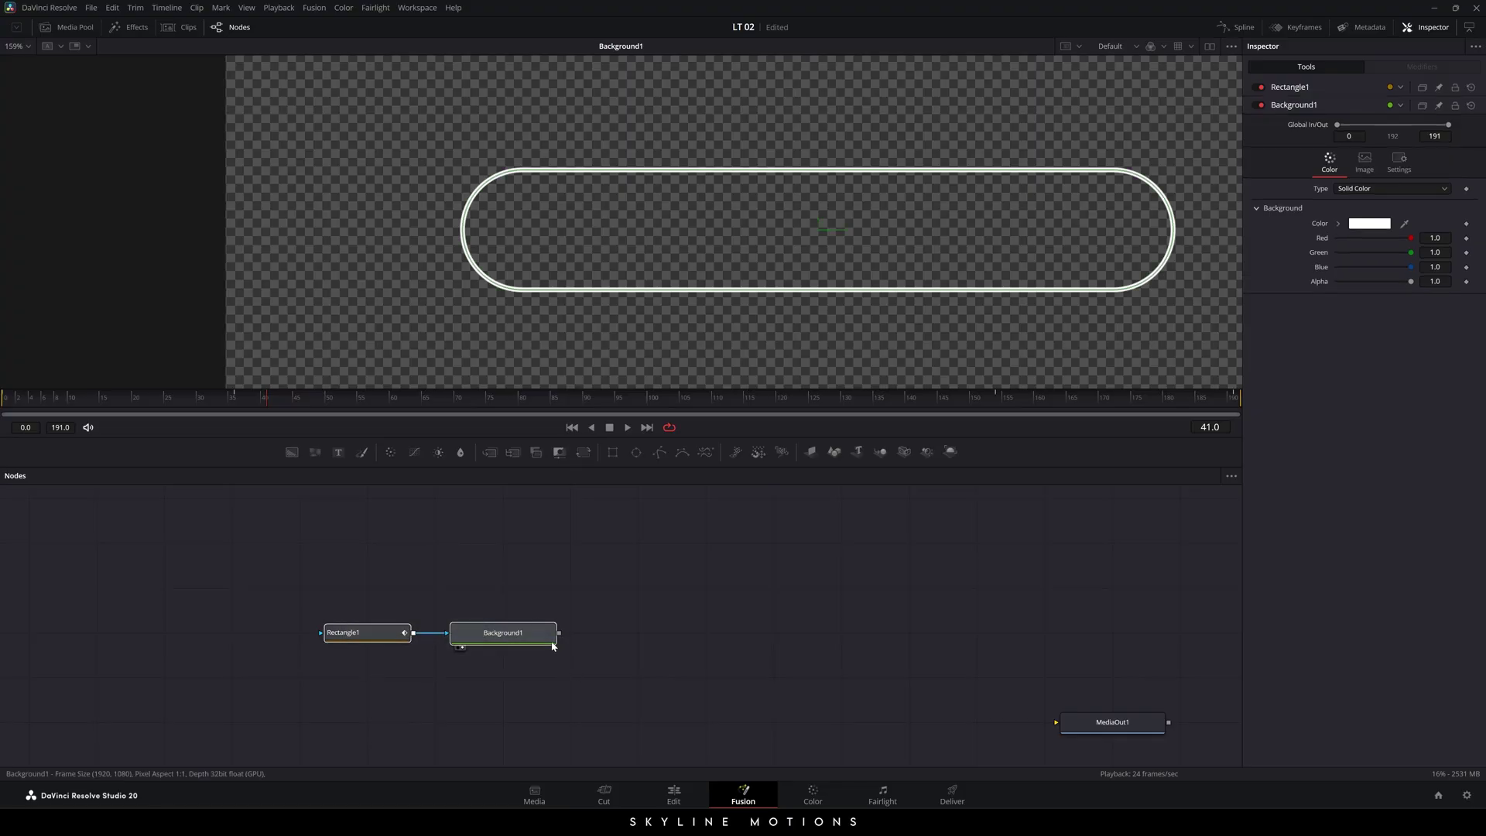
{"action": "left_click", "coordinate": [492, 593]}
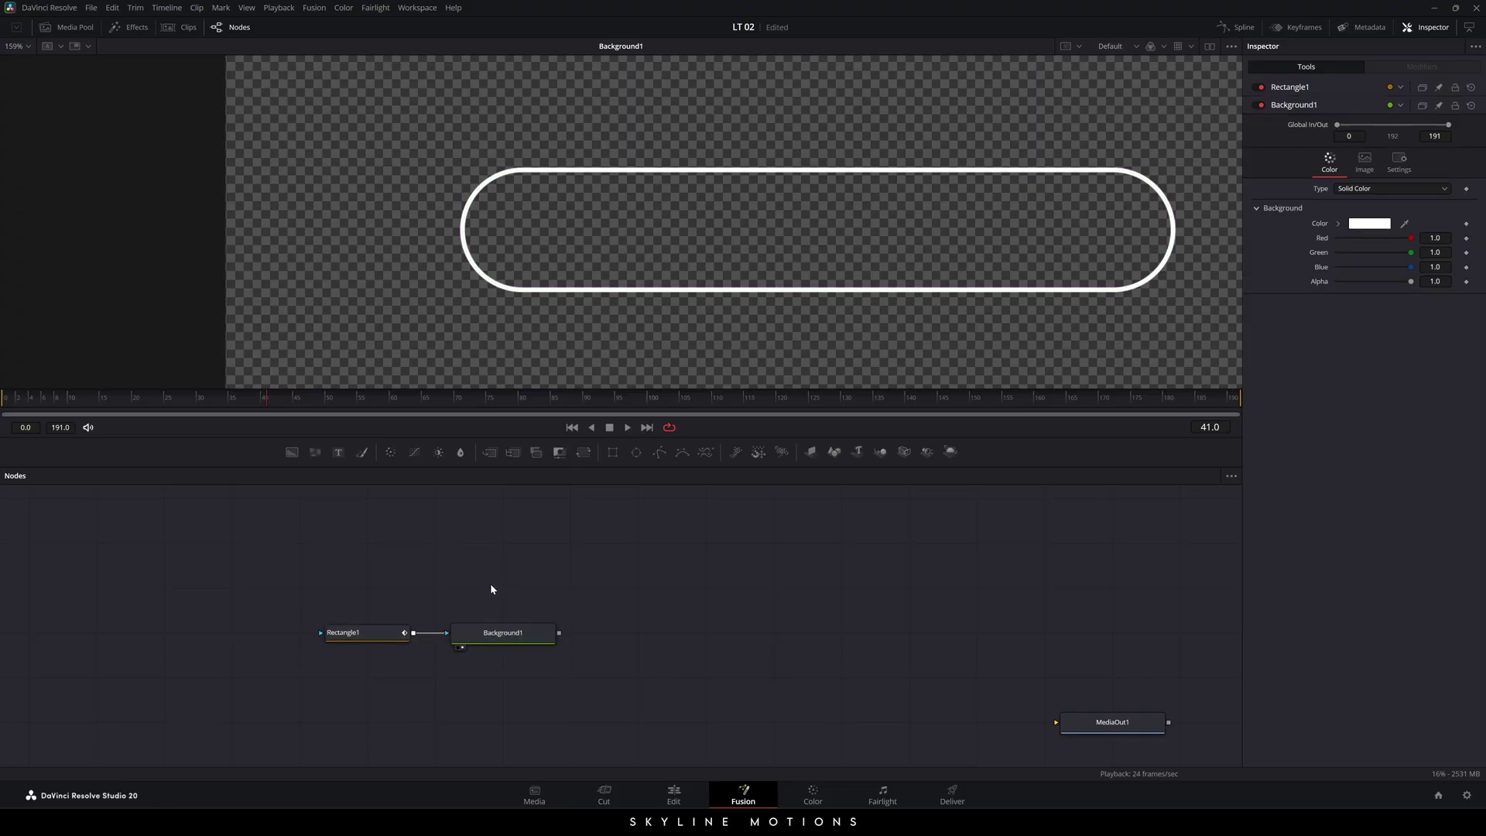
{"action": "key", "text": "ctrl+v"}
{"action": "left_click_drag", "start_coordinate": [640, 598], "coordinate": [504, 595]}
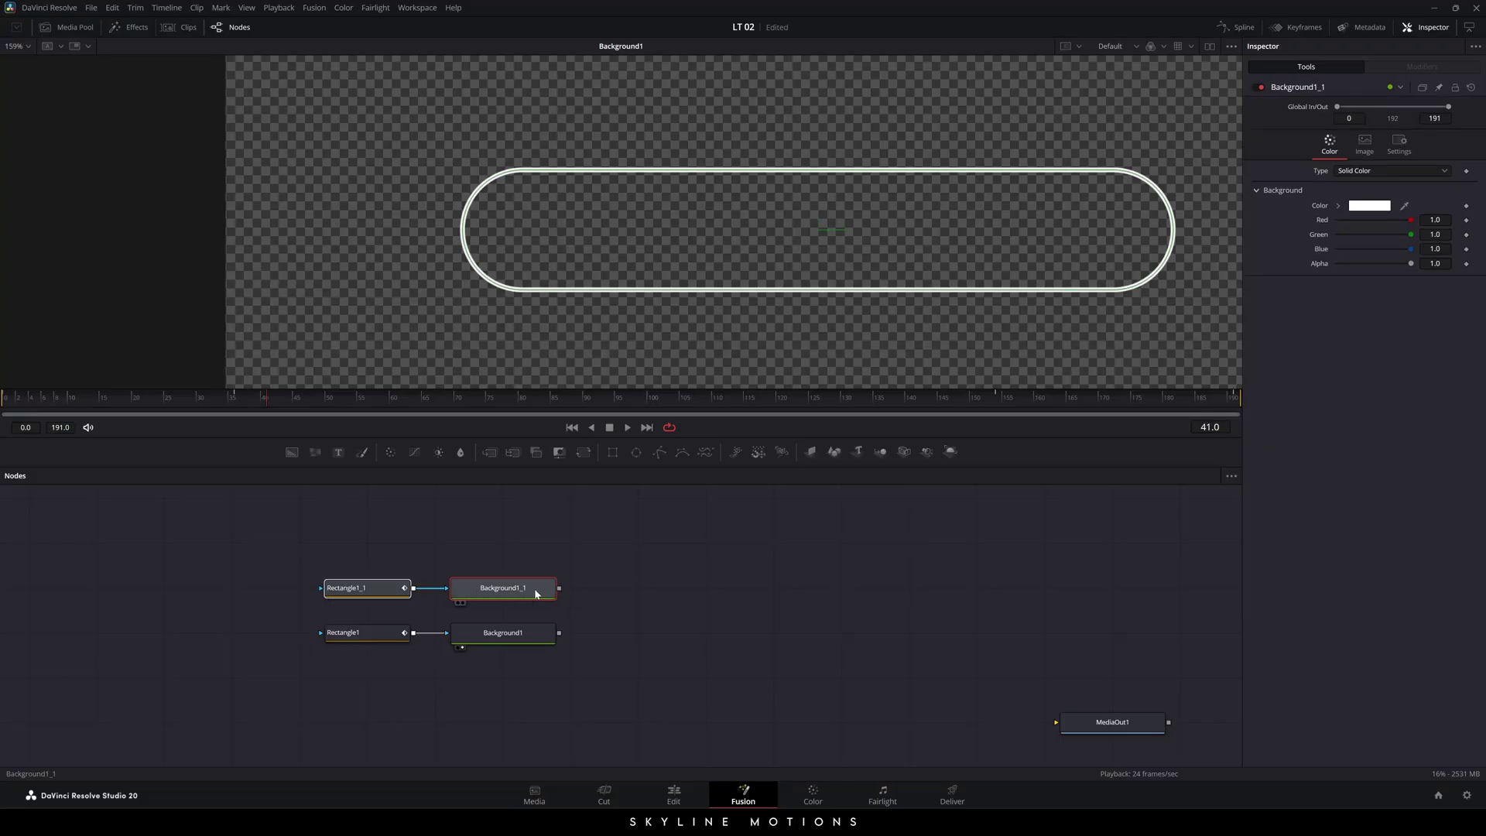
- Rename the duplicated Background node to Background2
{"action": "scroll", "coordinate": [522, 559], "scroll_direction": "up", "scroll_amount": 2}
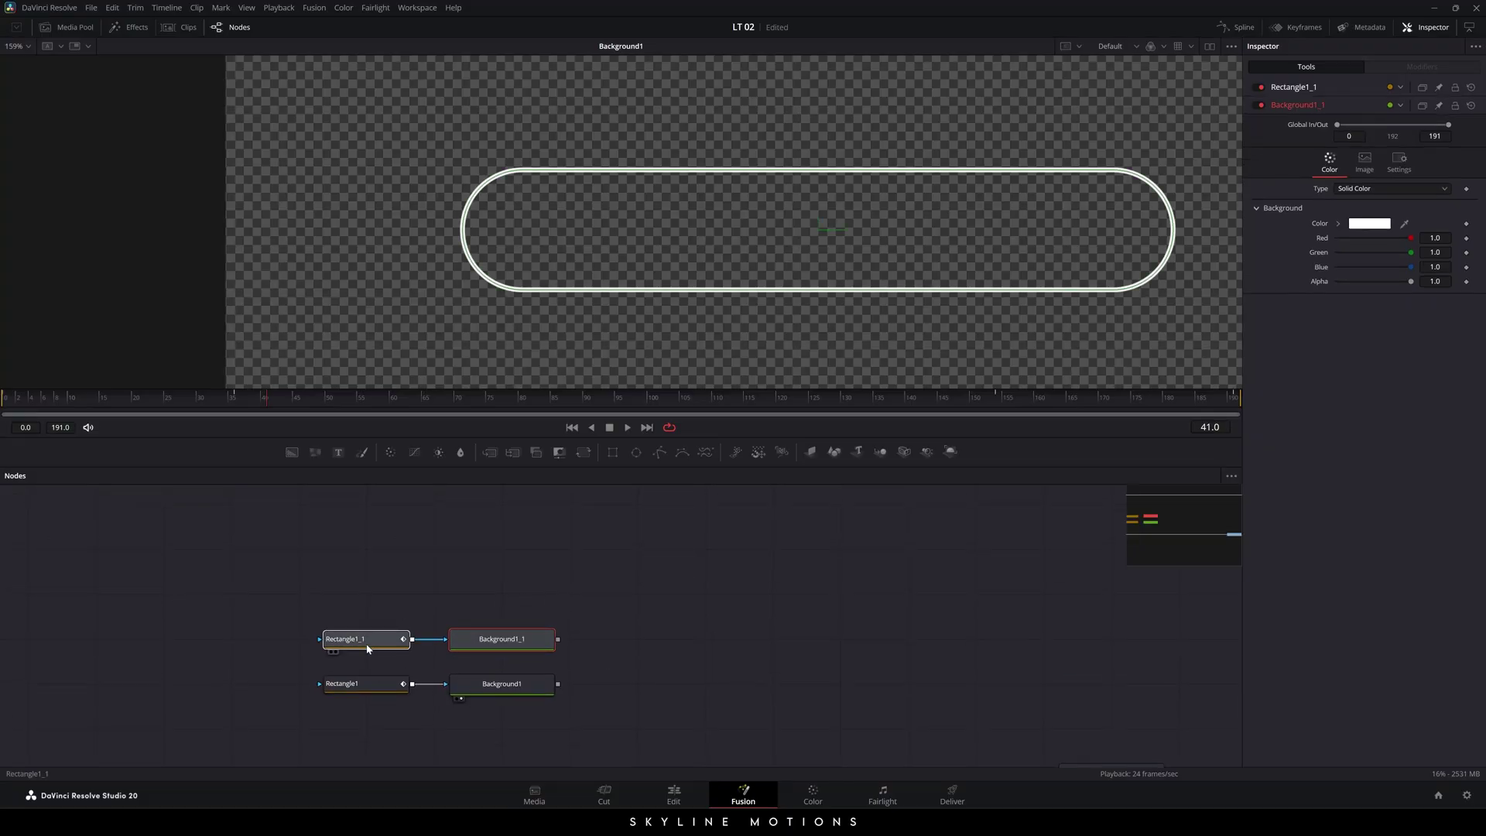
{"action": "left_click", "coordinate": [496, 615]}
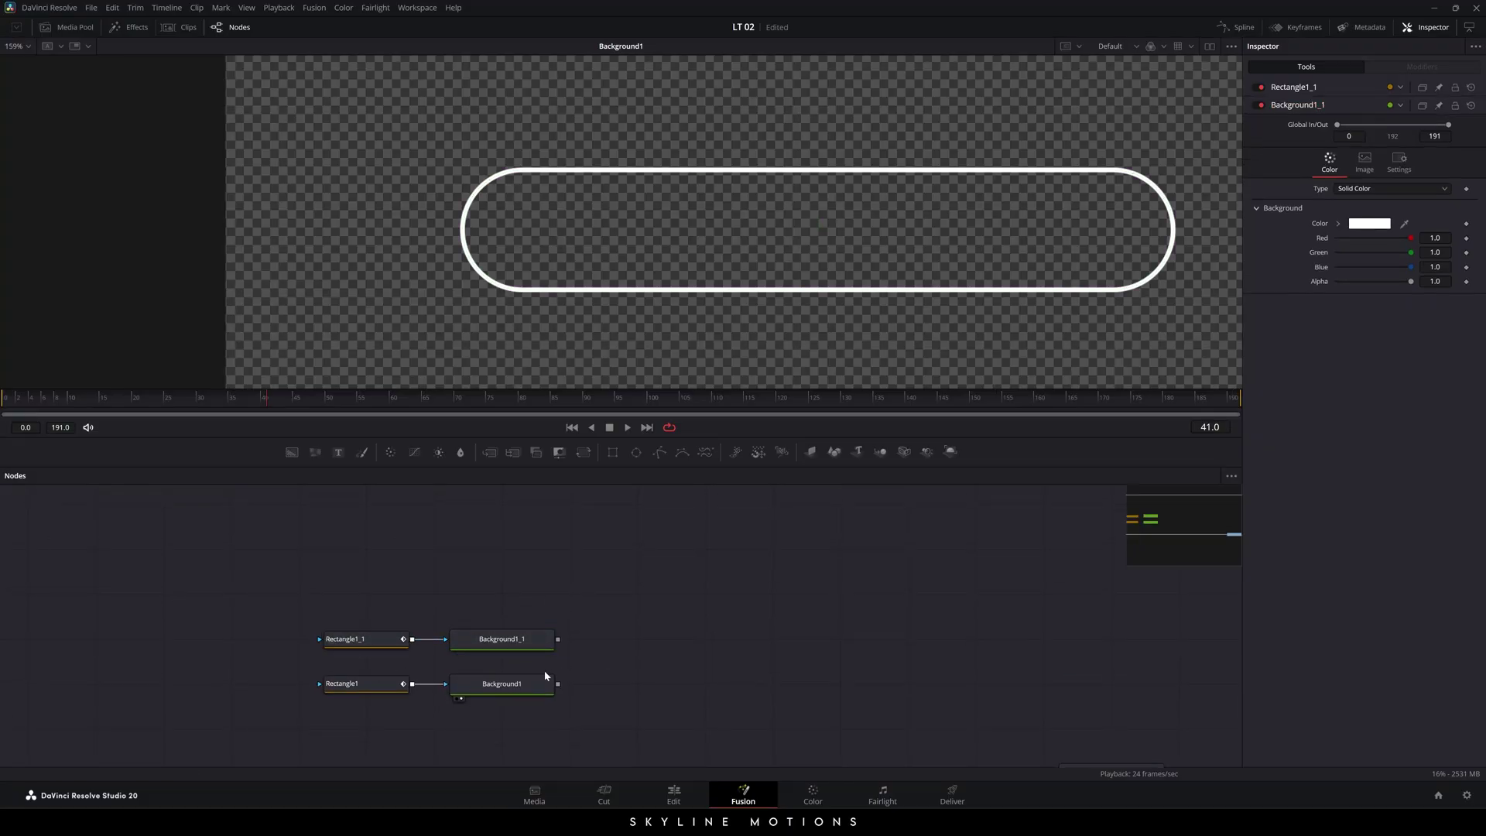
{"action": "left_click", "coordinate": [502, 639]}
{"action": "right_click", "coordinate": [500, 640]}
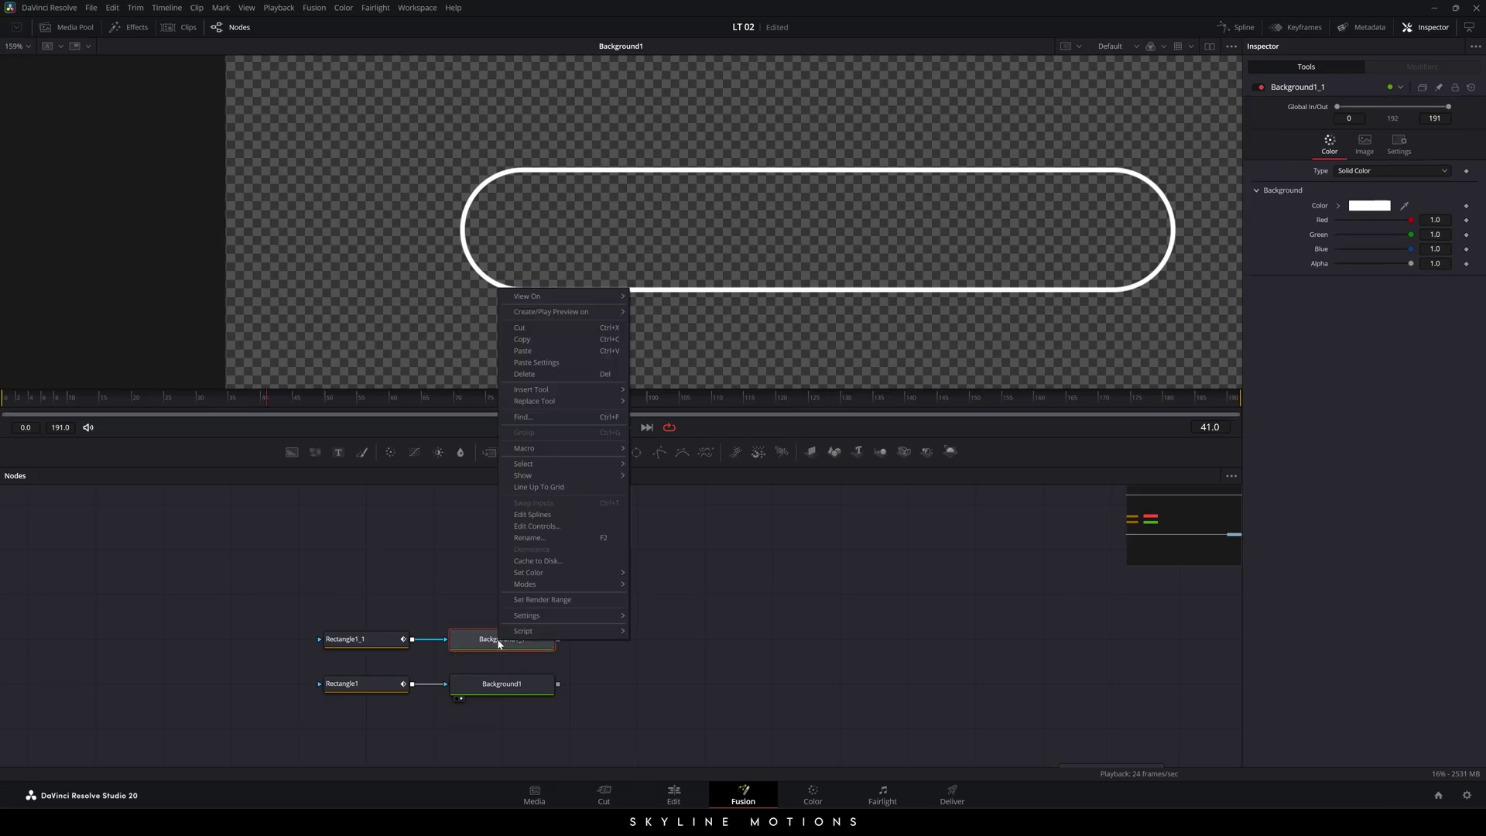
{"action": "left_click", "coordinate": [529, 537]}
{"action": "key", "text": "End"}
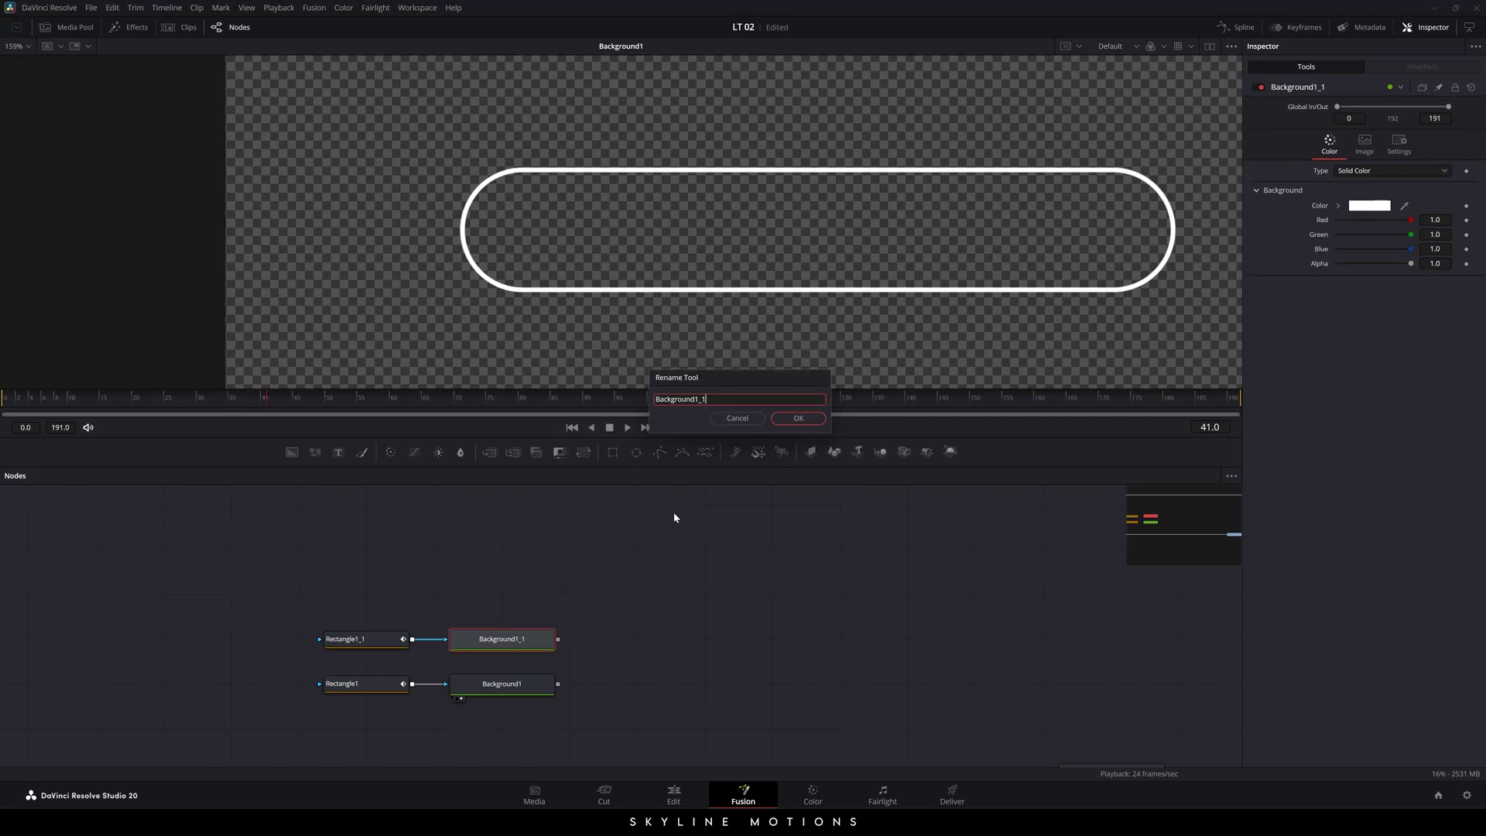
{"action": "key", "text": "BackSpace"}
{"action": "key", "text": "BackSpace"}
{"action": "key", "text": "BackSpace"}
{"action": "key", "text": "Return"}
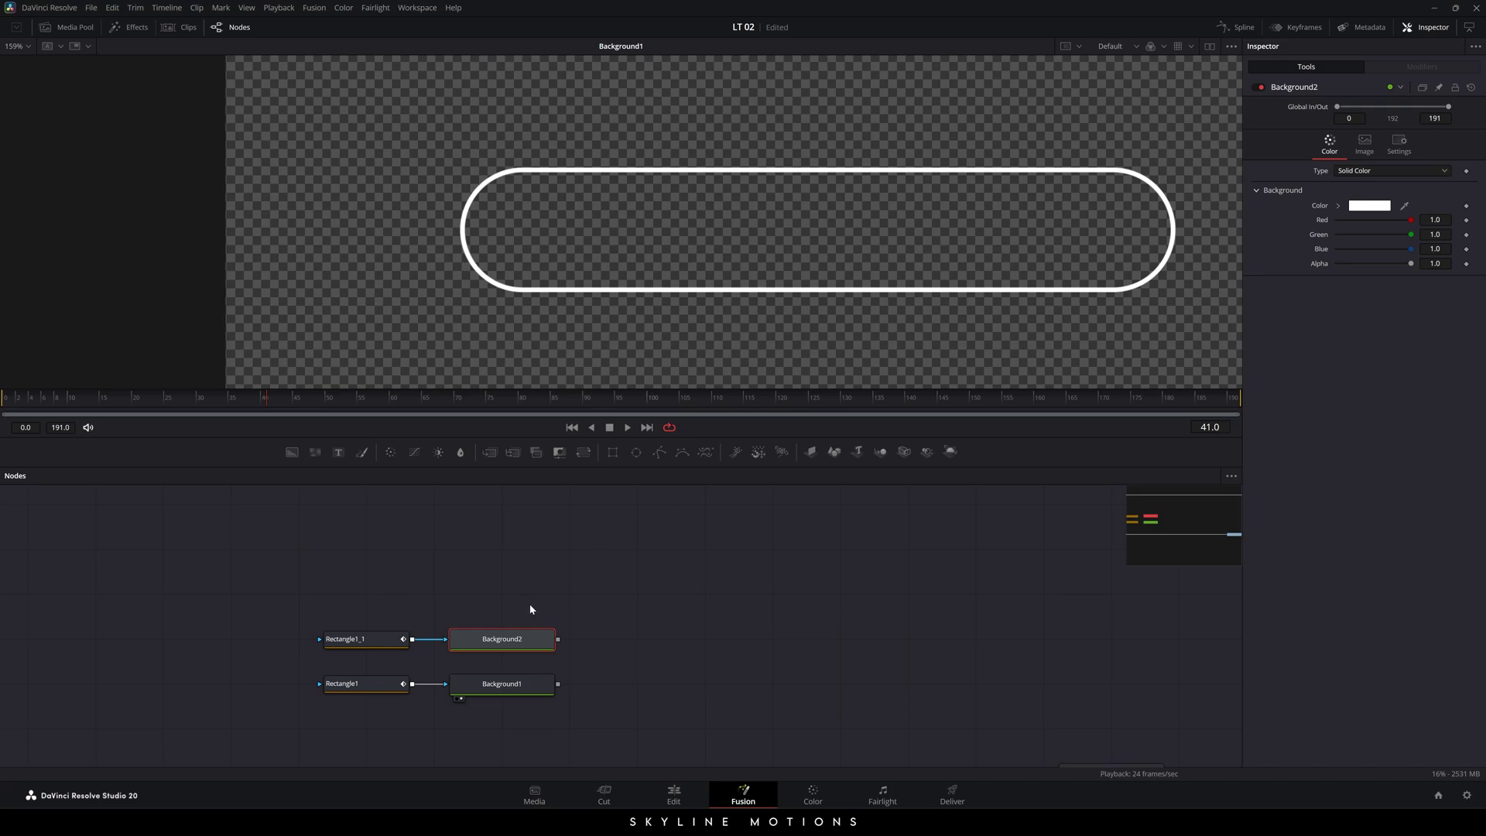
- Rename the duplicated rectangle mask to Rectangle2
{"action": "left_click", "coordinate": [367, 648]}
{"action": "key", "text": "F2"}
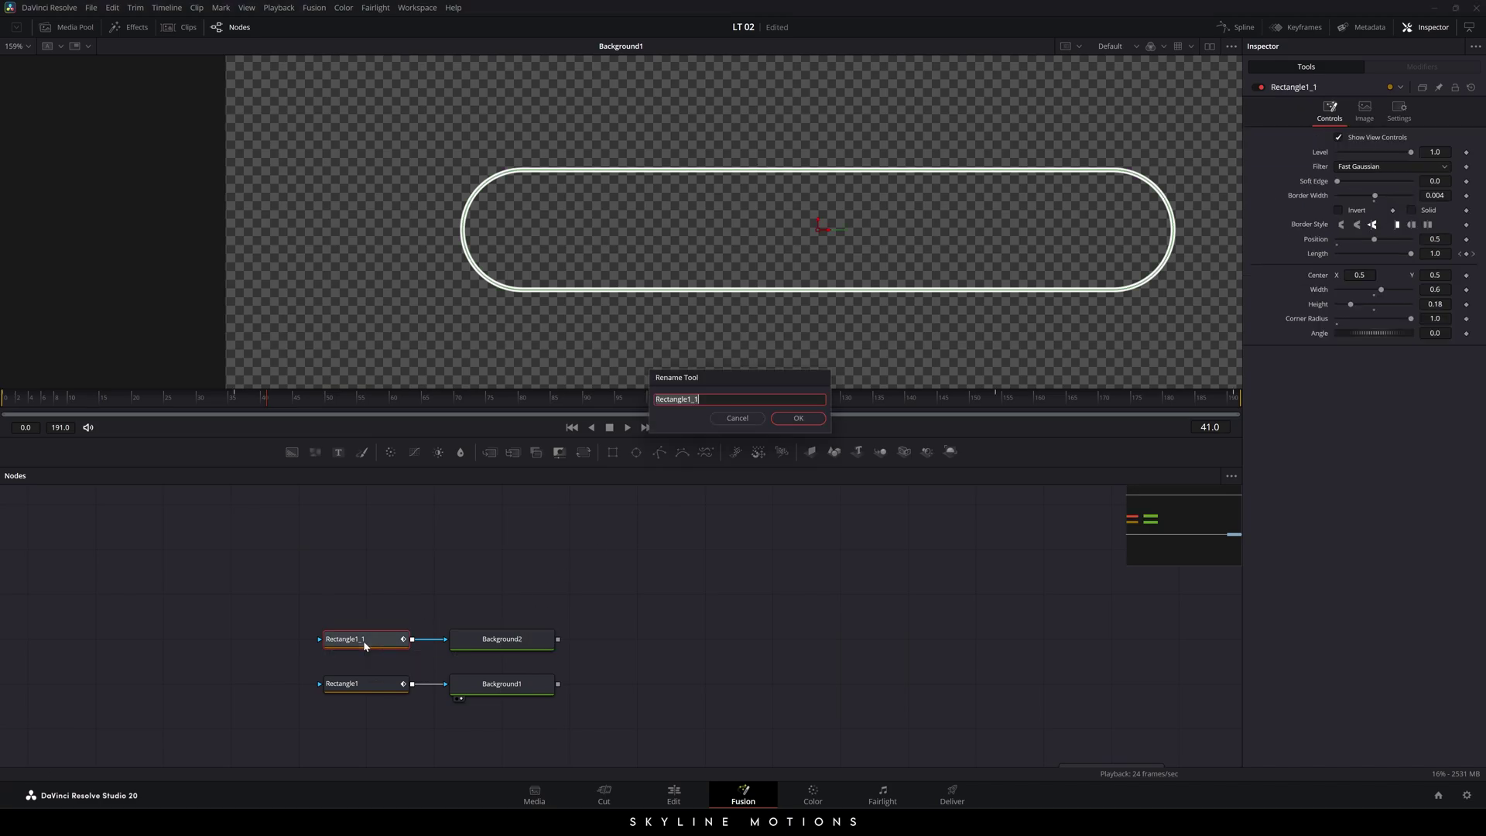
{"action": "key", "text": "End"}
{"action": "key", "text": "Return"}
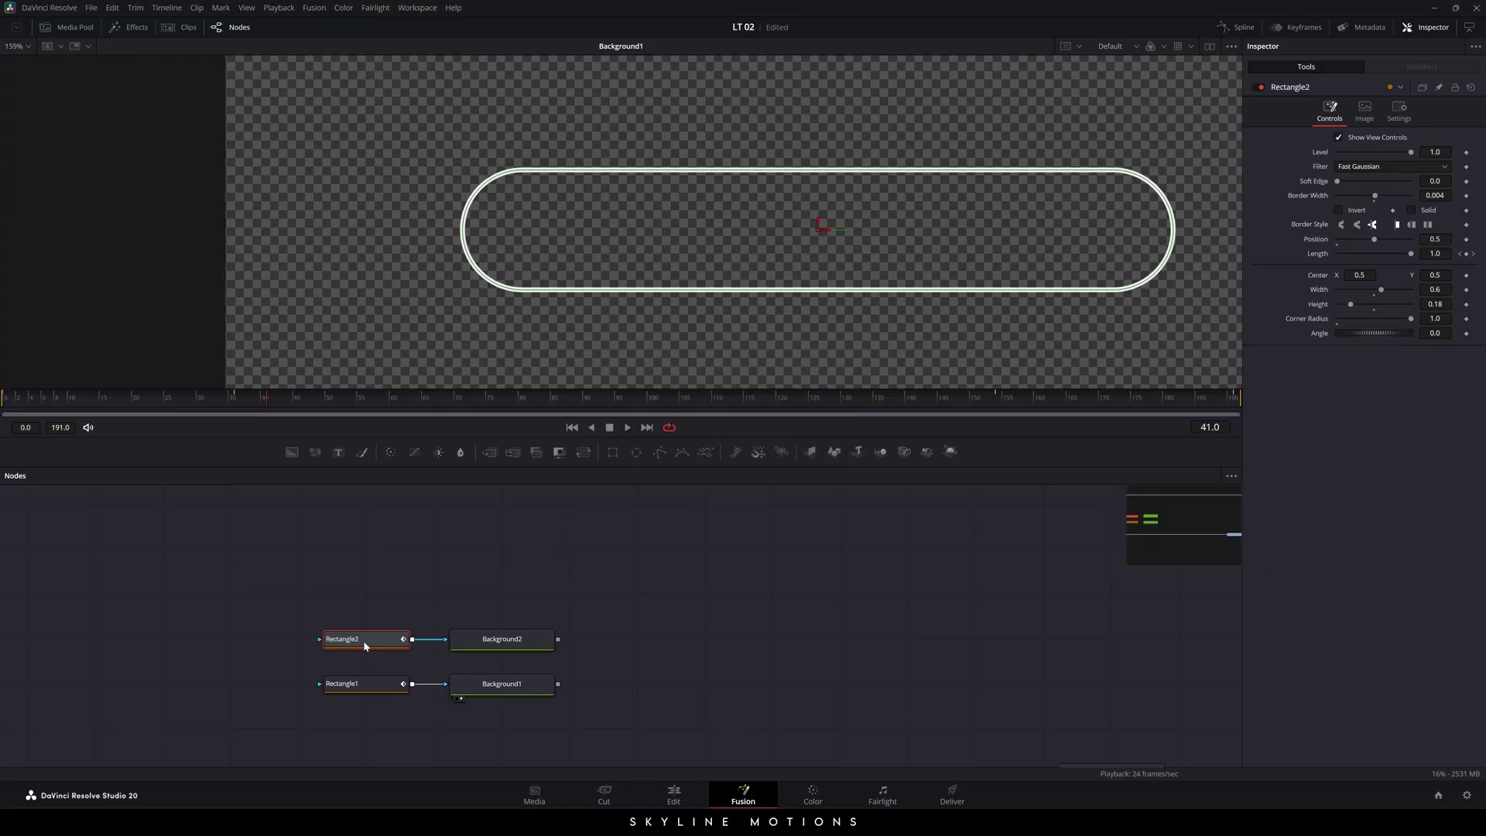
- View Background2 and set its colour to pink #ff007f
{"action": "left_click", "coordinate": [587, 673]}
{"action": "left_click", "coordinate": [504, 643]}
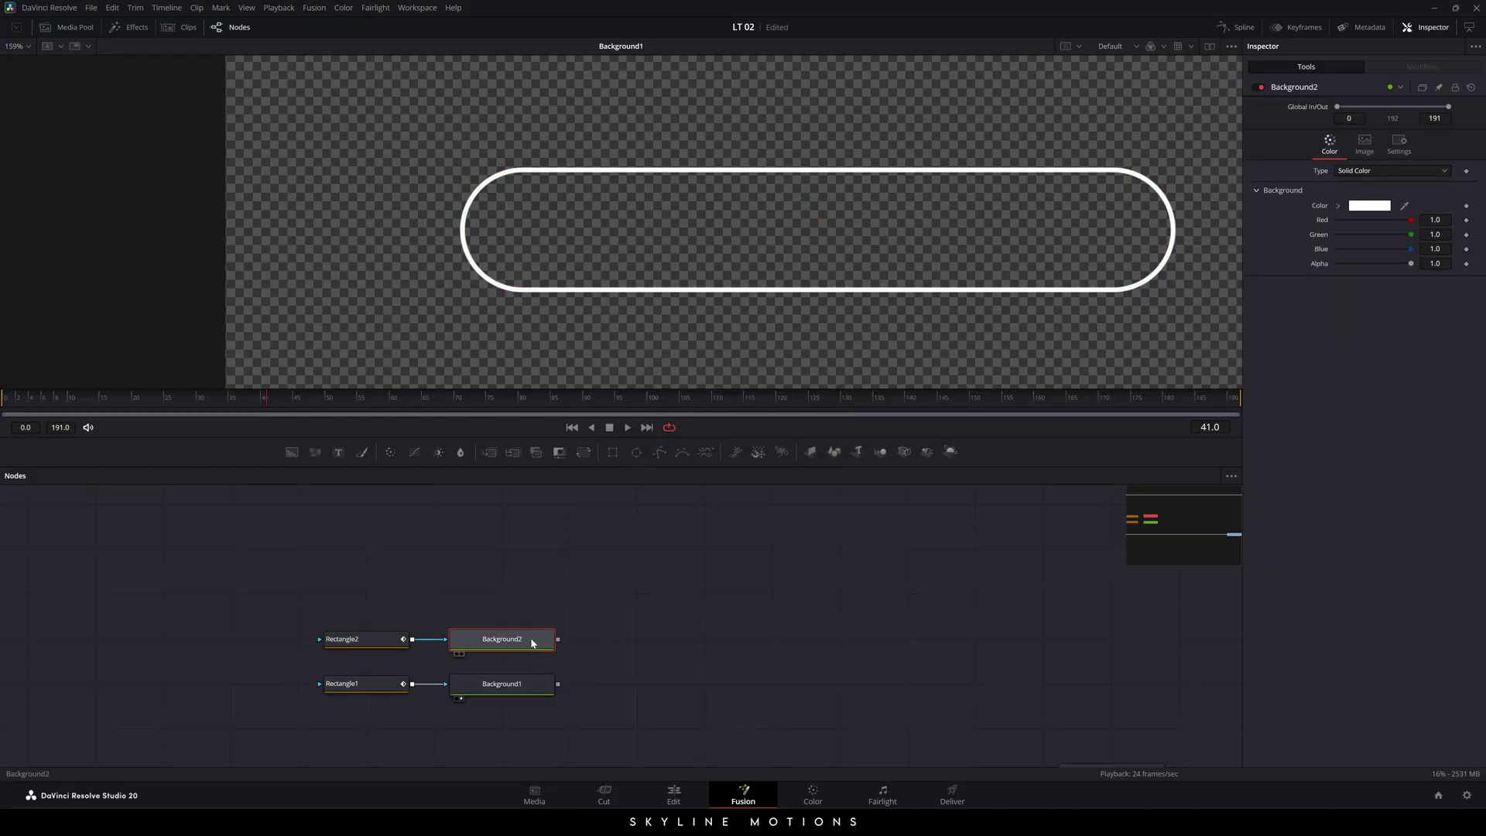
{"action": "key", "text": "2"}
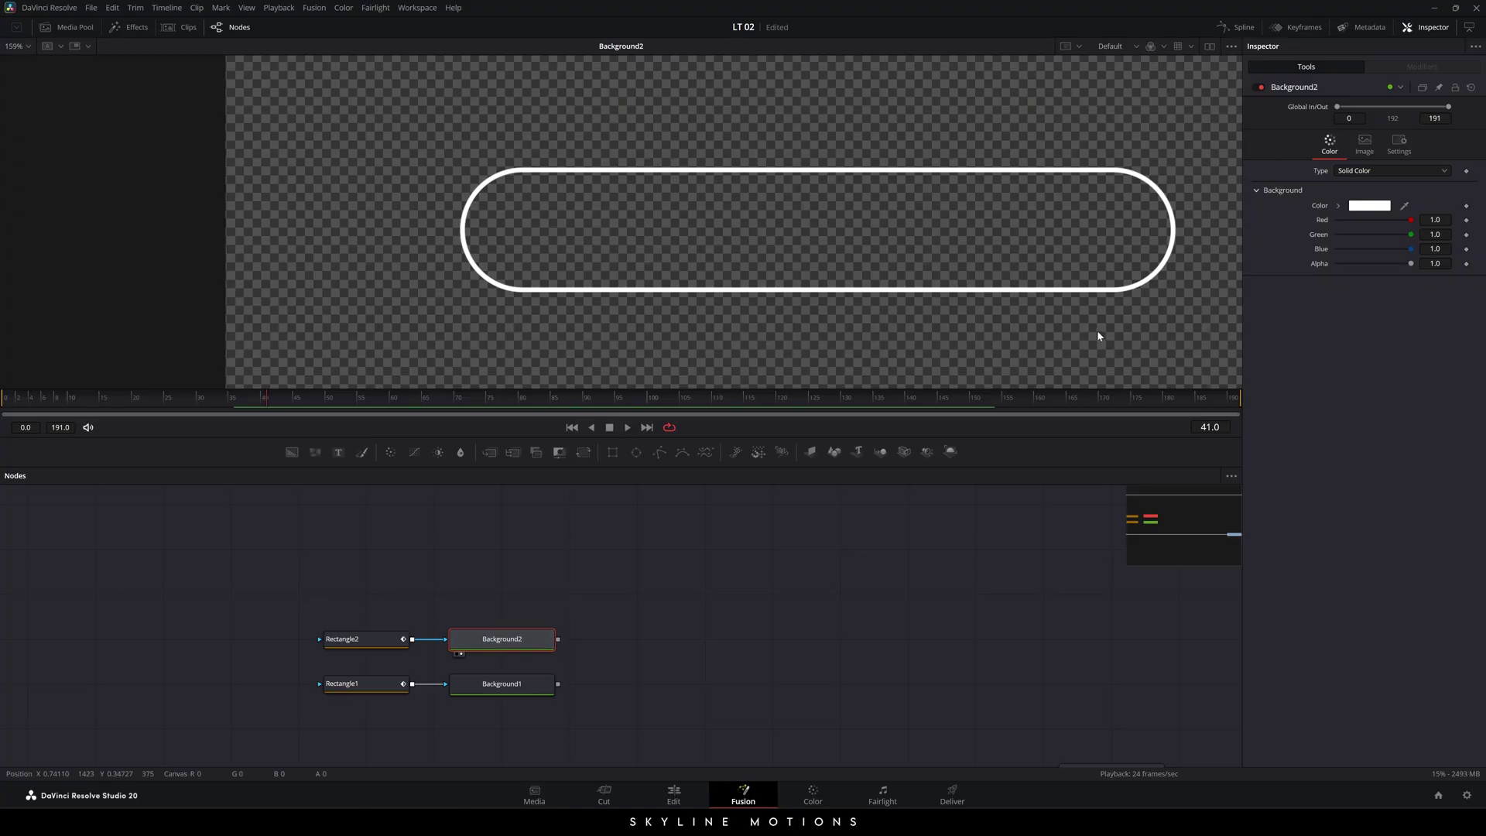
{"action": "left_click", "coordinate": [1356, 208]}
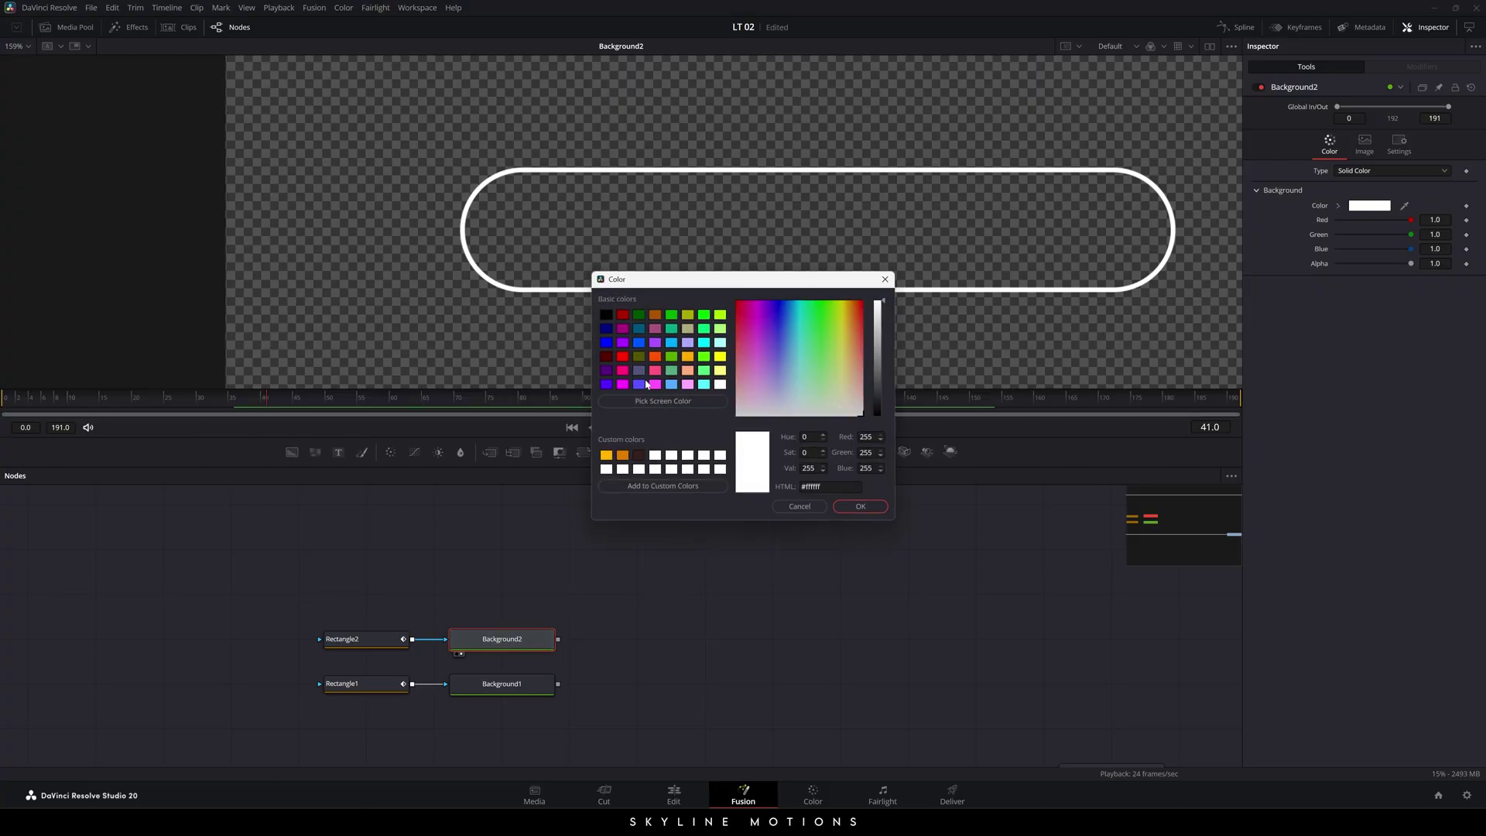
{"action": "left_click", "coordinate": [704, 356]}
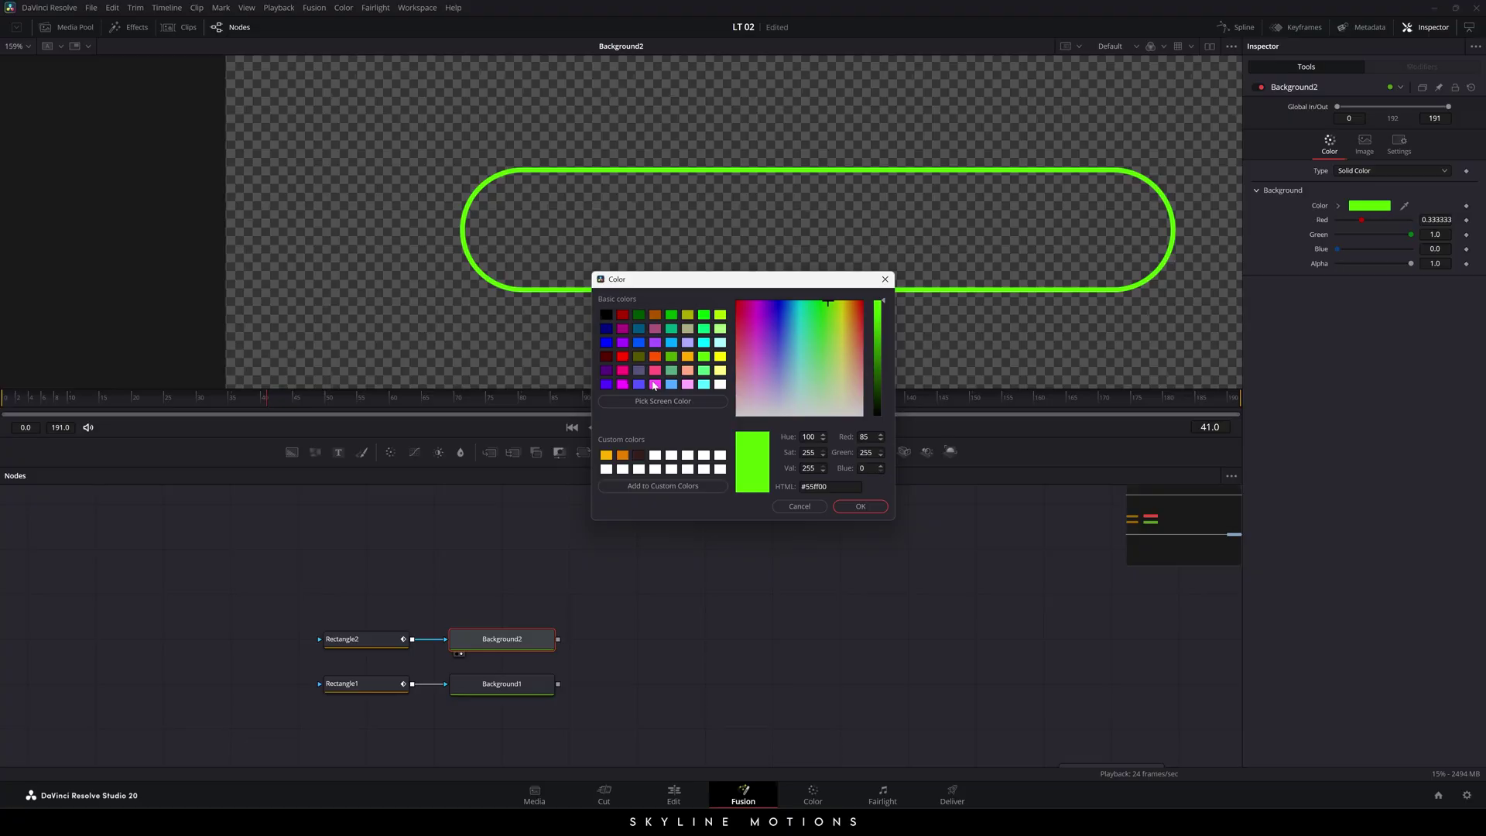
{"action": "left_click", "coordinate": [623, 370]}
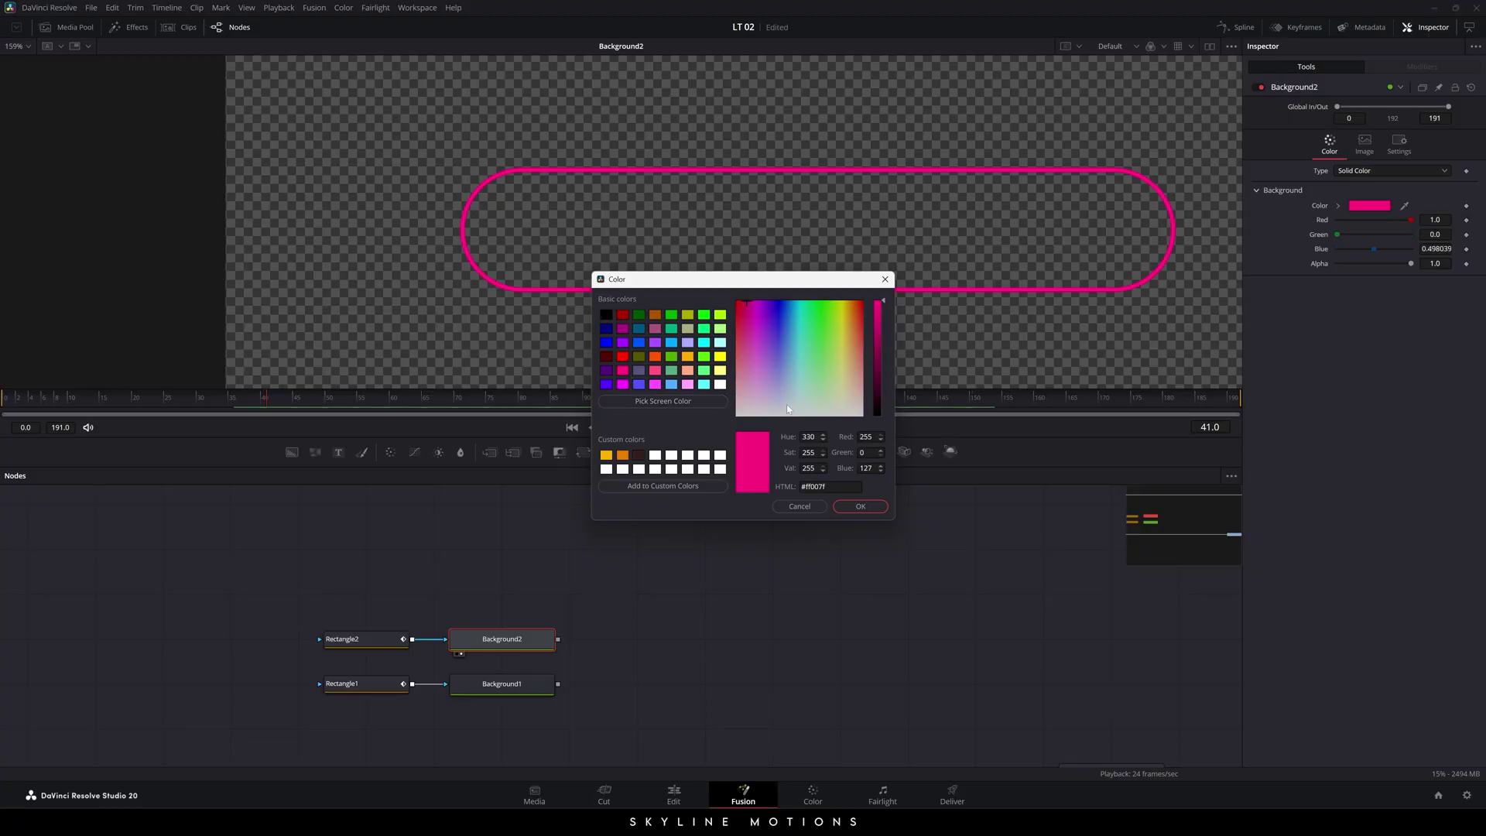
{"action": "left_click", "coordinate": [860, 507]}
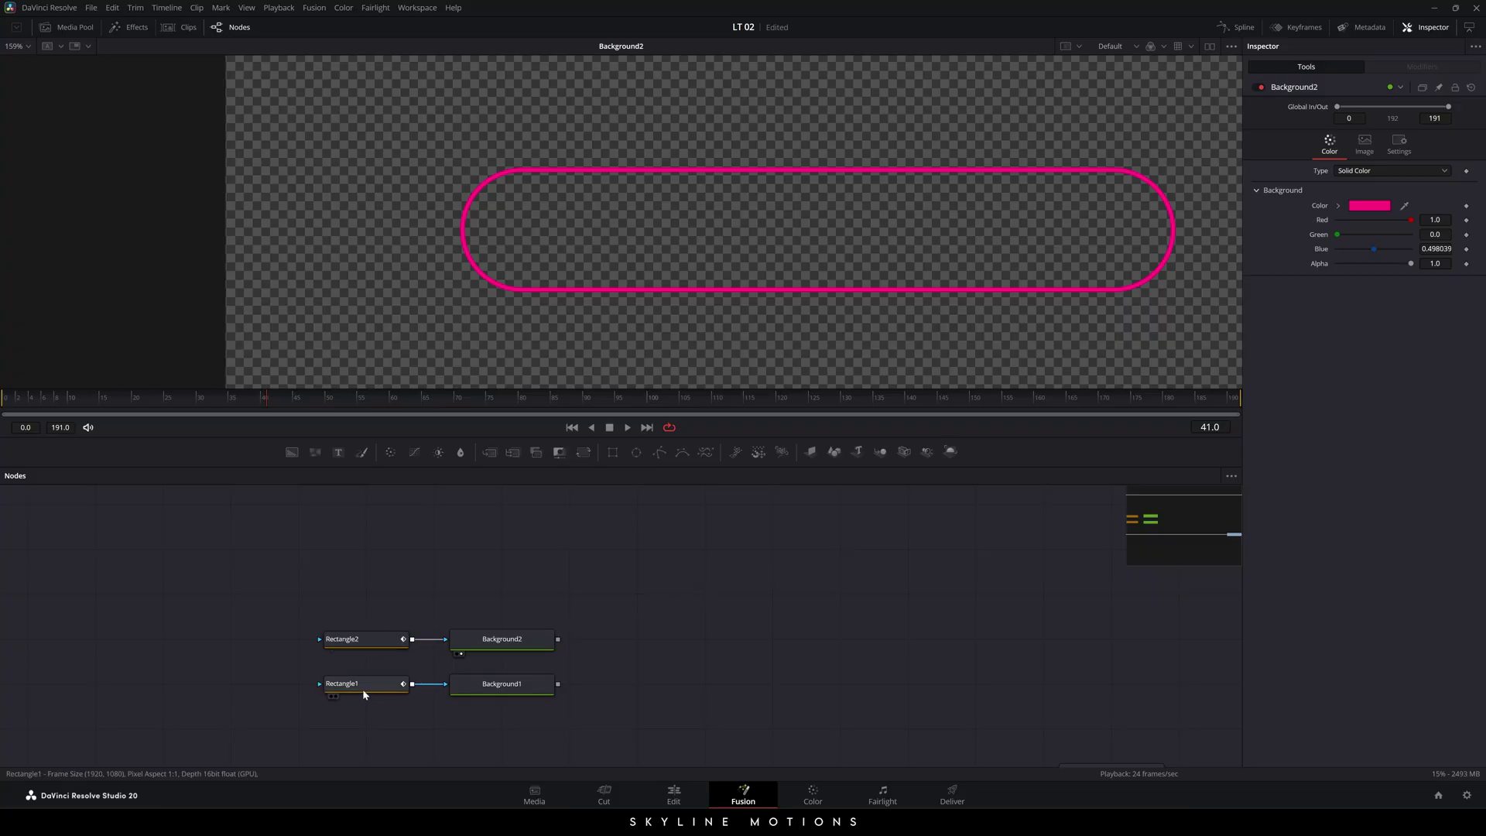
- Hide Rectangle1's curve in the Spline editor and shift Rectangle2's two draw-on Length keyframes later, starting the animation at frame 6
{"action": "left_click_drag", "start_coordinate": [514, 683], "coordinate": [480, 342]}
{"action": "left_click_drag", "start_coordinate": [508, 643], "coordinate": [586, 224]}
{"action": "mouse_move", "coordinate": [245, 398]}
{"action": "left_mouse_down"}
{"action": "mouse_move", "coordinate": [4, 398]}
{"action": "mouse_move", "coordinate": [276, 405]}
{"action": "left_mouse_up"}
{"action": "left_click", "coordinate": [1242, 30]}
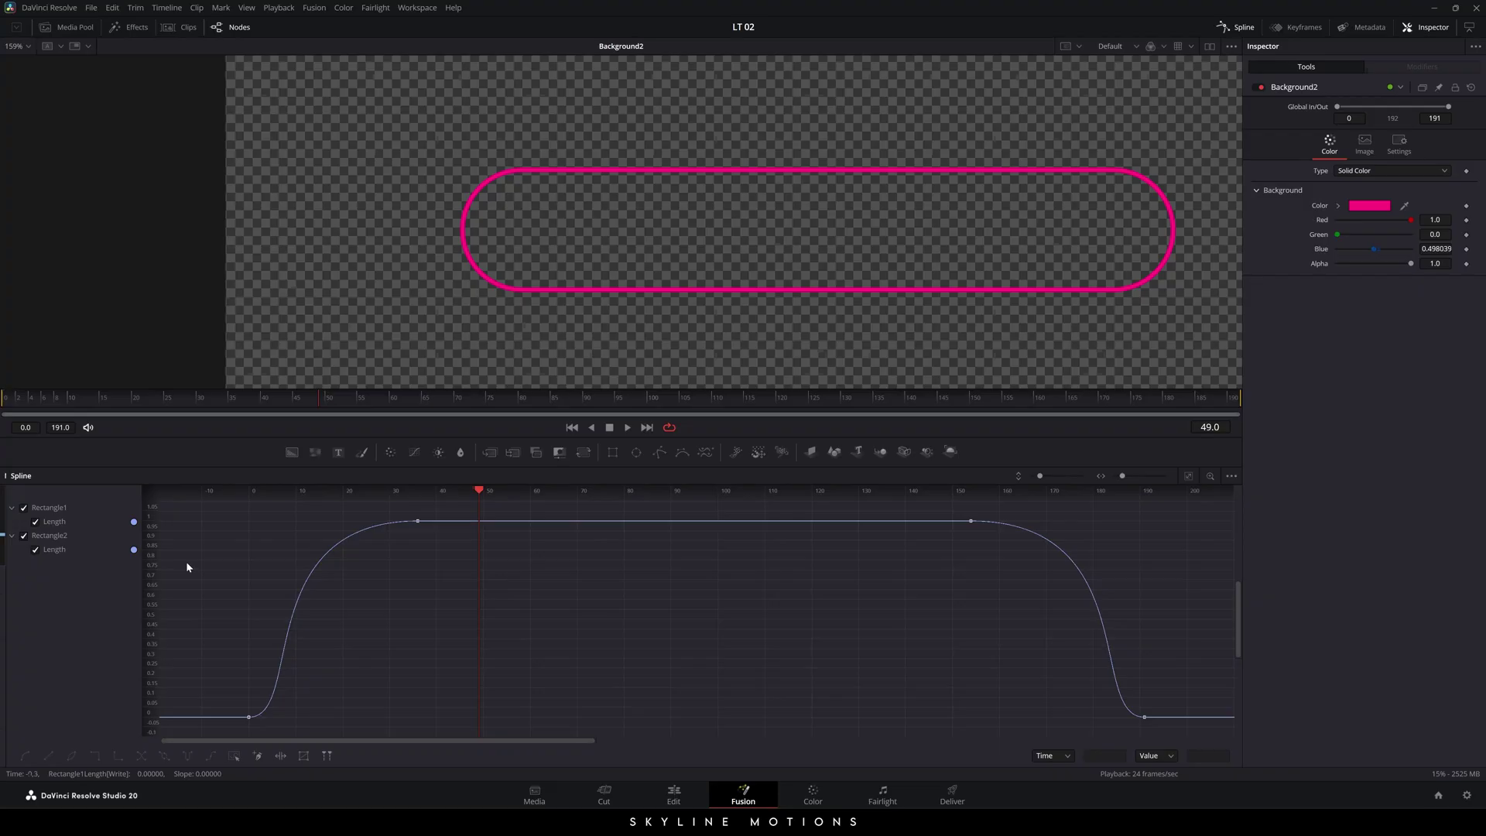
{"action": "left_click", "coordinate": [23, 509]}
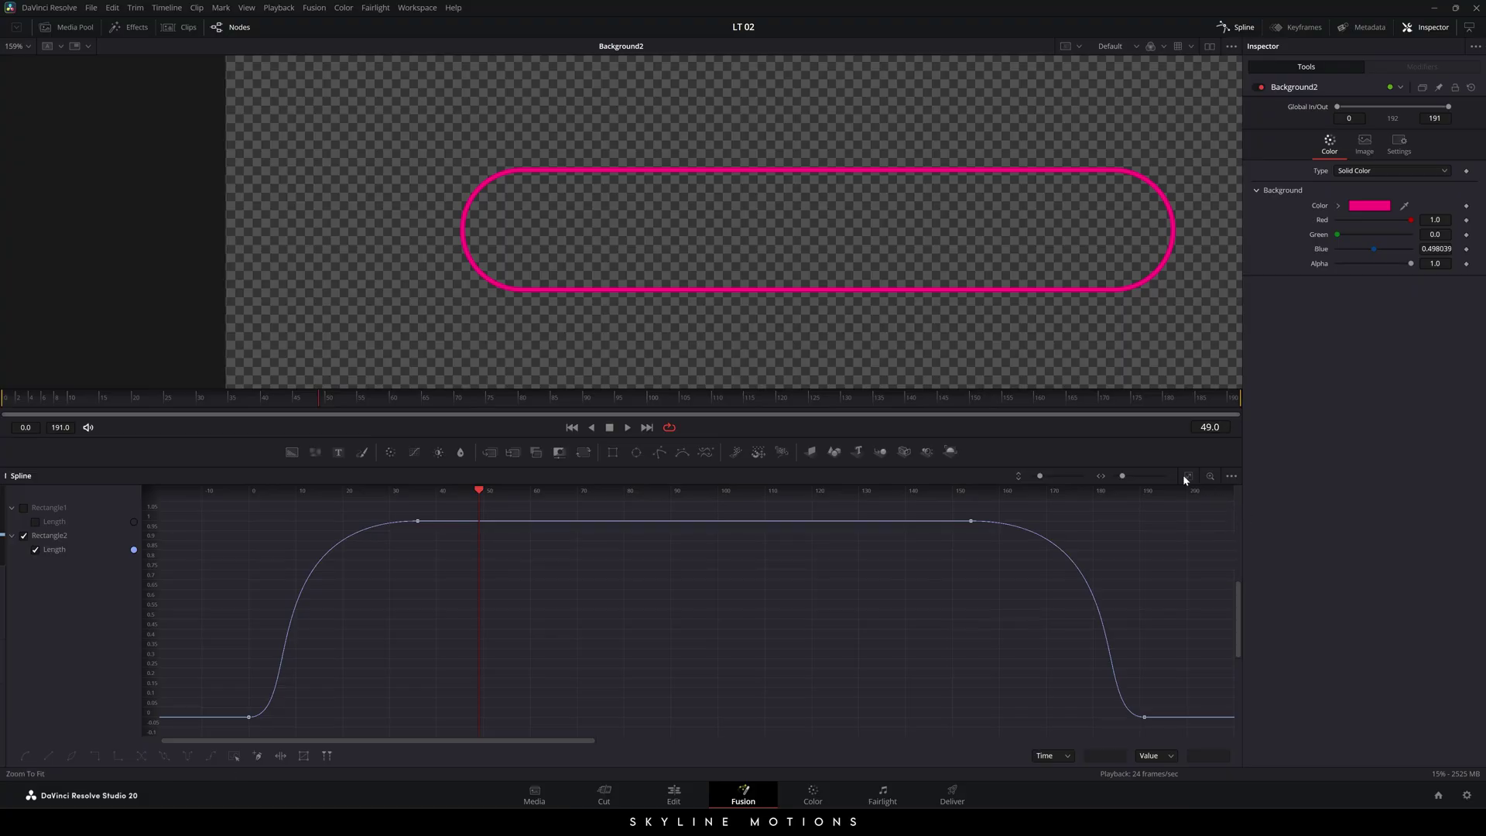
{"action": "mouse_move", "coordinate": [479, 493]}
{"action": "left_mouse_down"}
{"action": "mouse_move", "coordinate": [255, 505]}
{"action": "mouse_move", "coordinate": [284, 507]}
{"action": "left_mouse_up"}
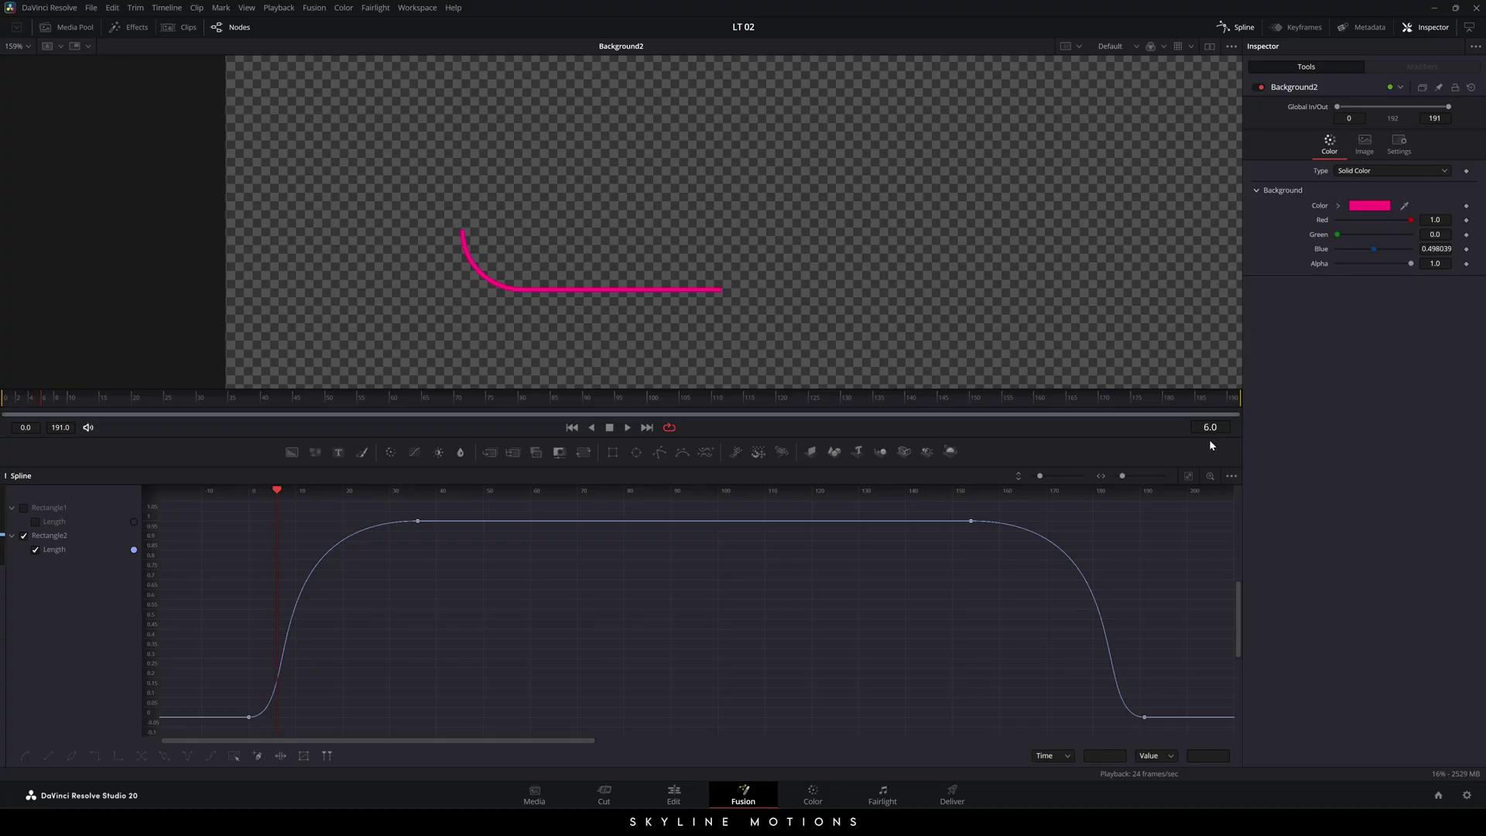
{"action": "mouse_move", "coordinate": [439, 515]}
{"action": "left_mouse_down"}
{"action": "mouse_move", "coordinate": [244, 705]}
{"action": "mouse_move", "coordinate": [246, 722]}
{"action": "mouse_move", "coordinate": [272, 723]}
{"action": "left_mouse_up"}
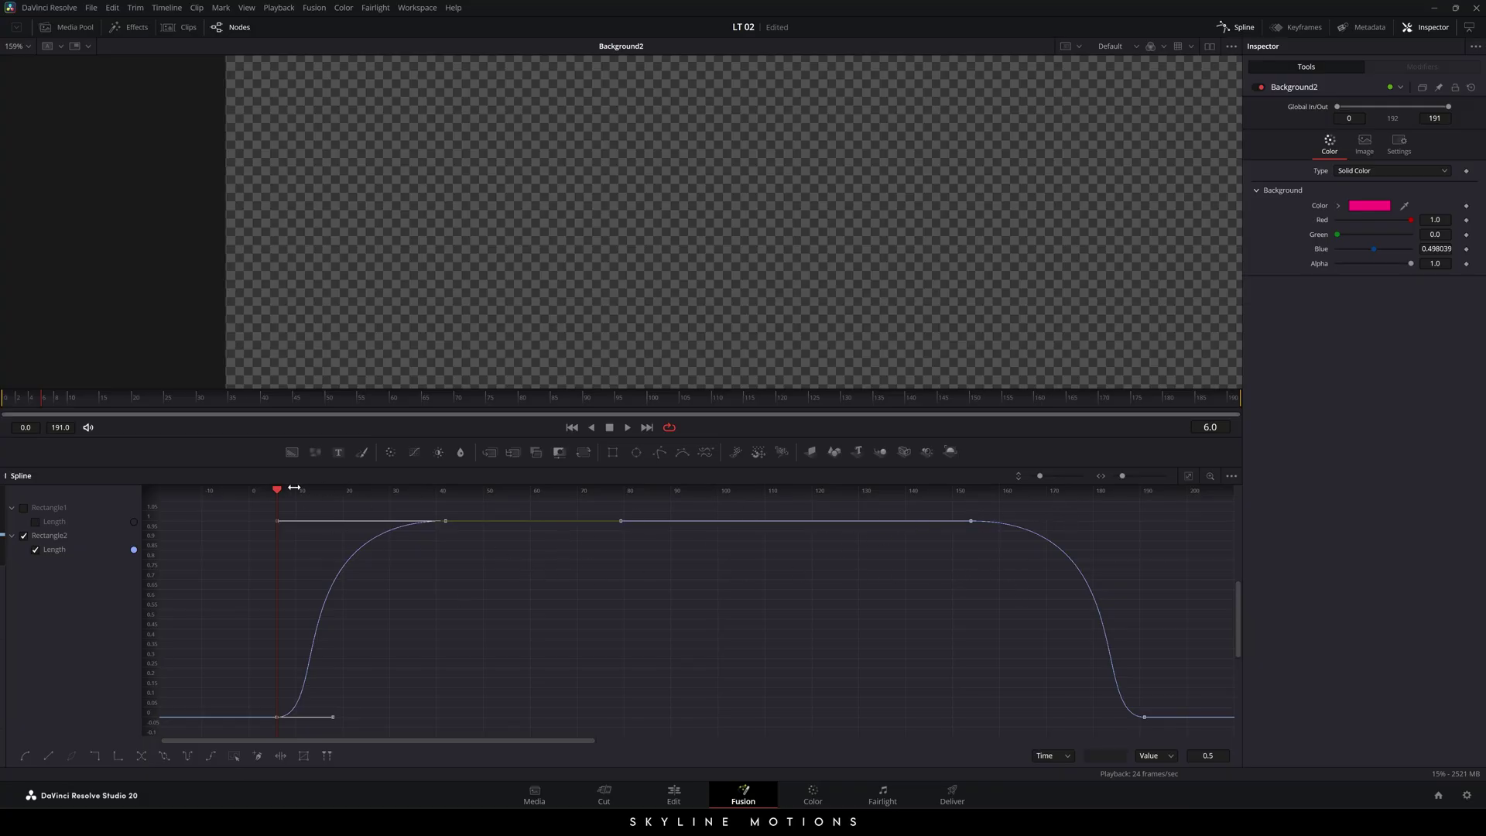
- Shift Rectangle2's two draw-off Length keyframes earlier, starting the draw-off at frame 148, and close the Spline editor
{"action": "left_click_drag", "start_coordinate": [282, 489], "coordinate": [971, 521]}
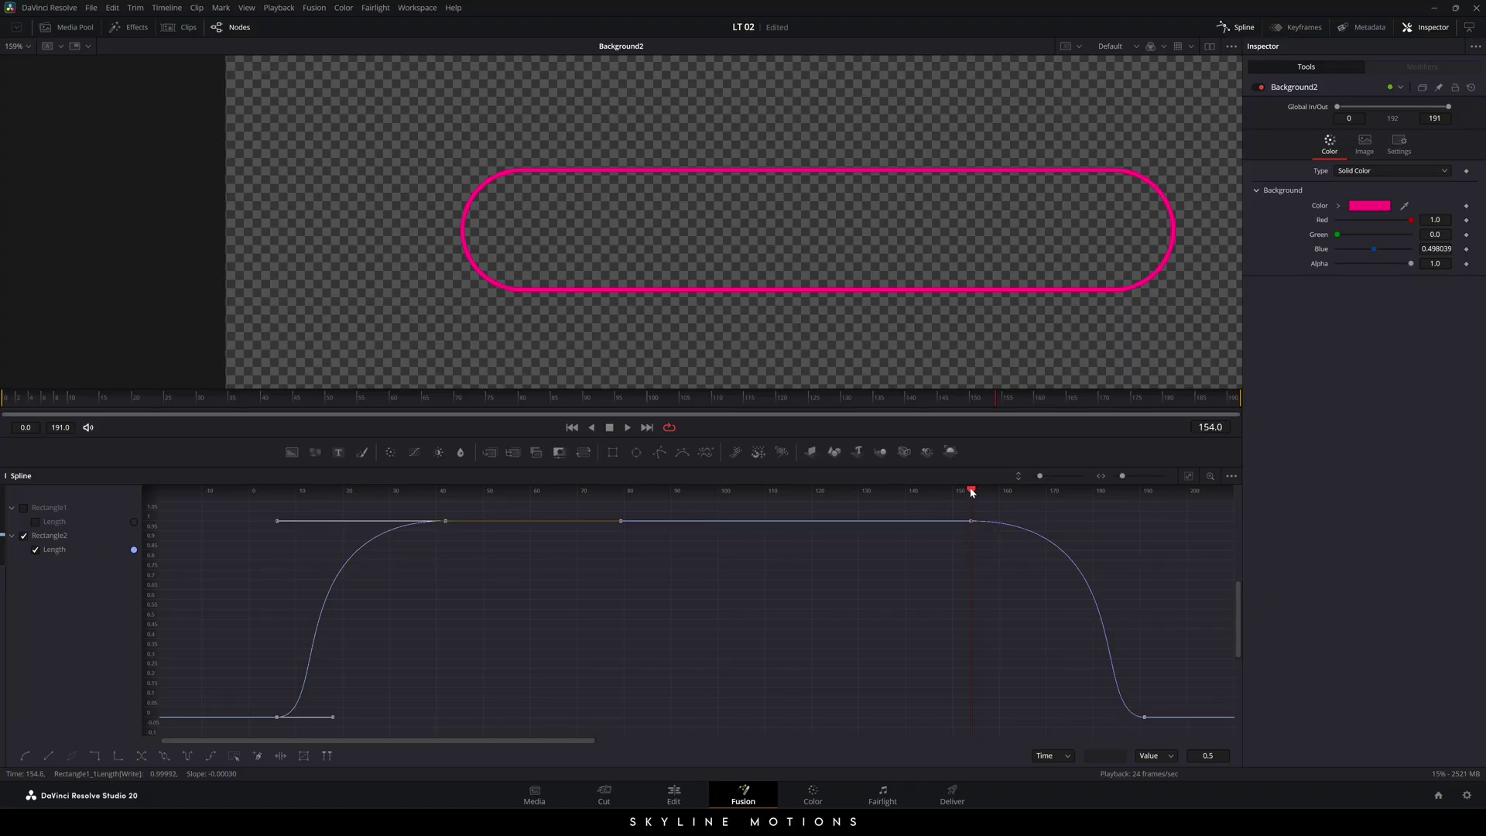
{"action": "left_click_drag", "start_coordinate": [967, 490], "coordinate": [1157, 723]}
{"action": "left_click", "coordinate": [966, 515]}
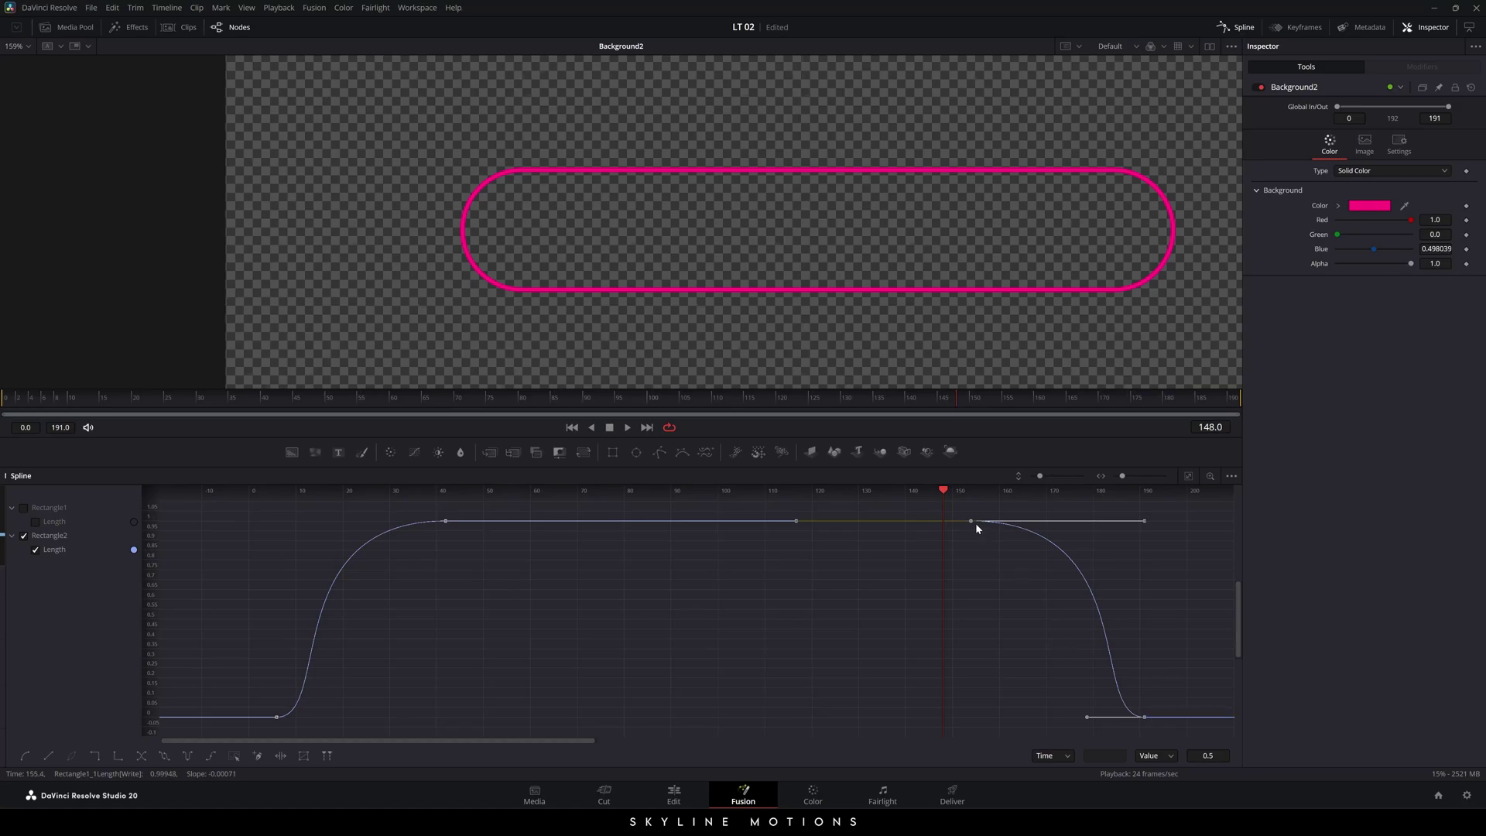
{"action": "left_click_drag", "start_coordinate": [969, 525], "coordinate": [942, 527]}
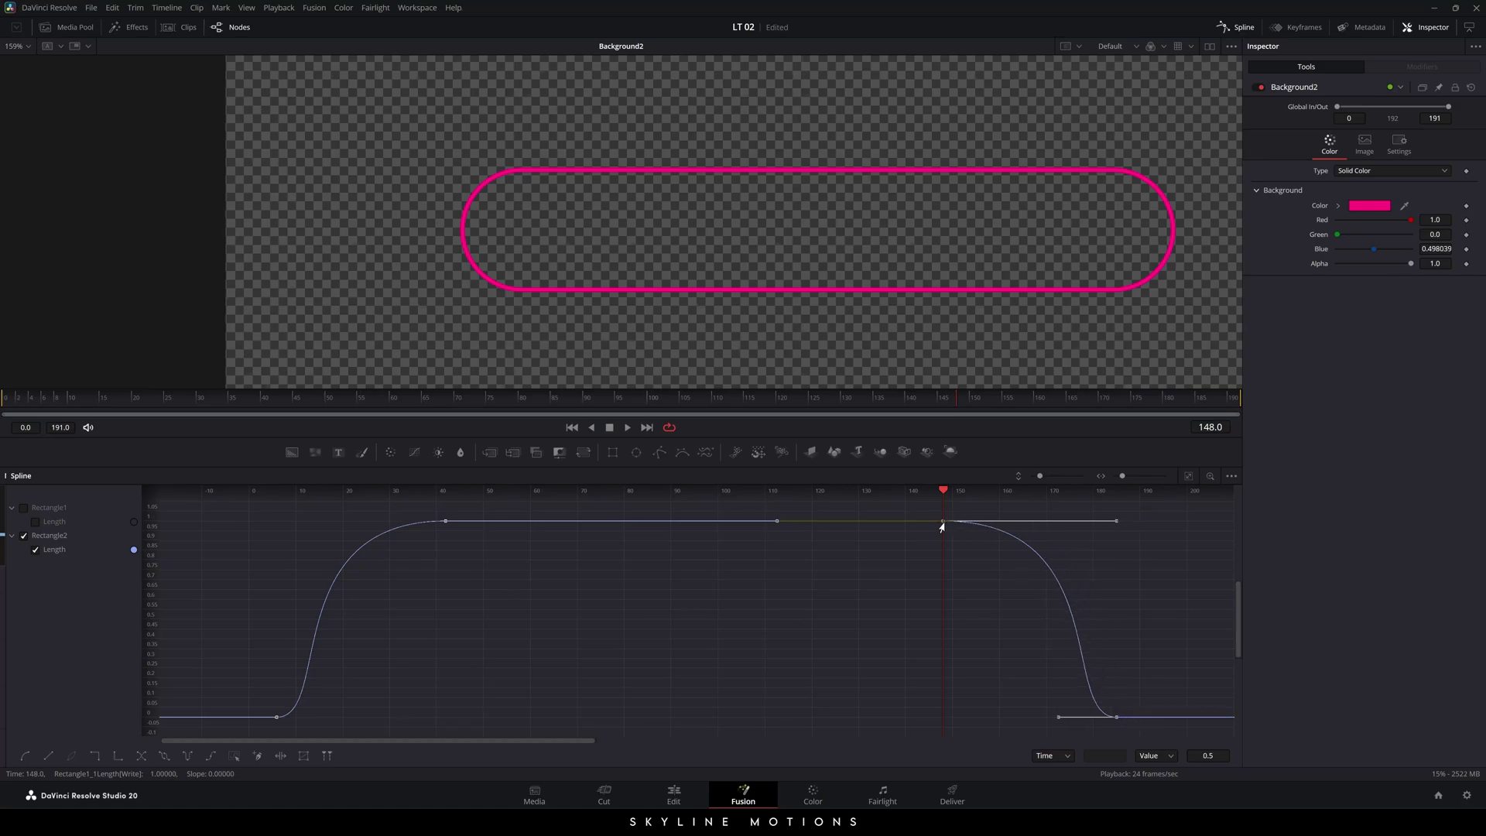
{"action": "left_click", "coordinate": [966, 557]}
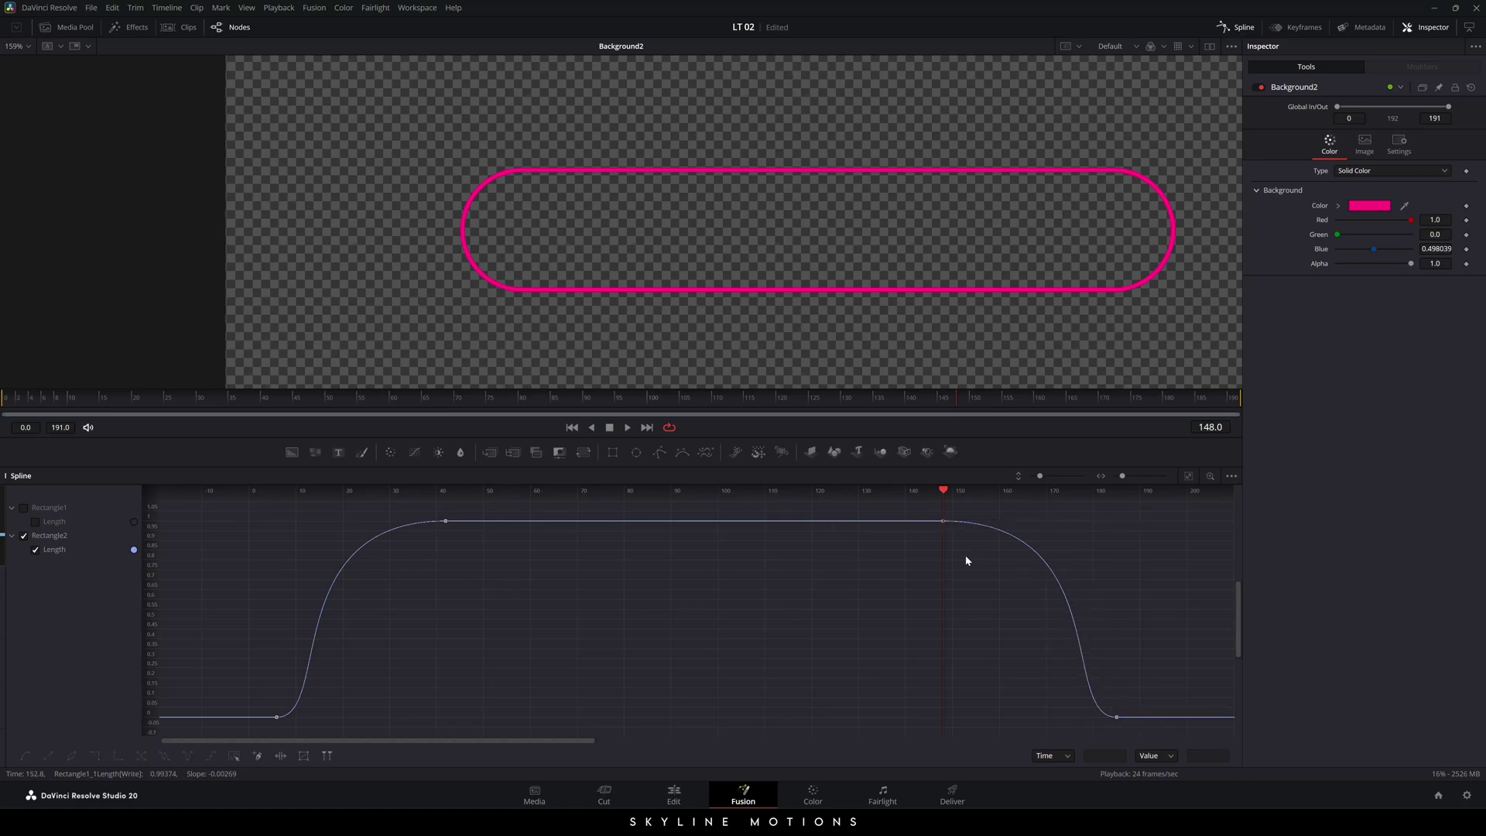
{"action": "left_click", "coordinate": [1236, 30]}
- Merge Background2 over Background1, place the Merge node beside Background2 and show it in the viewer at the first frame
{"action": "left_click", "coordinate": [572, 427]}
{"action": "scroll", "coordinate": [597, 573], "scroll_direction": "down", "scroll_amount": 1}
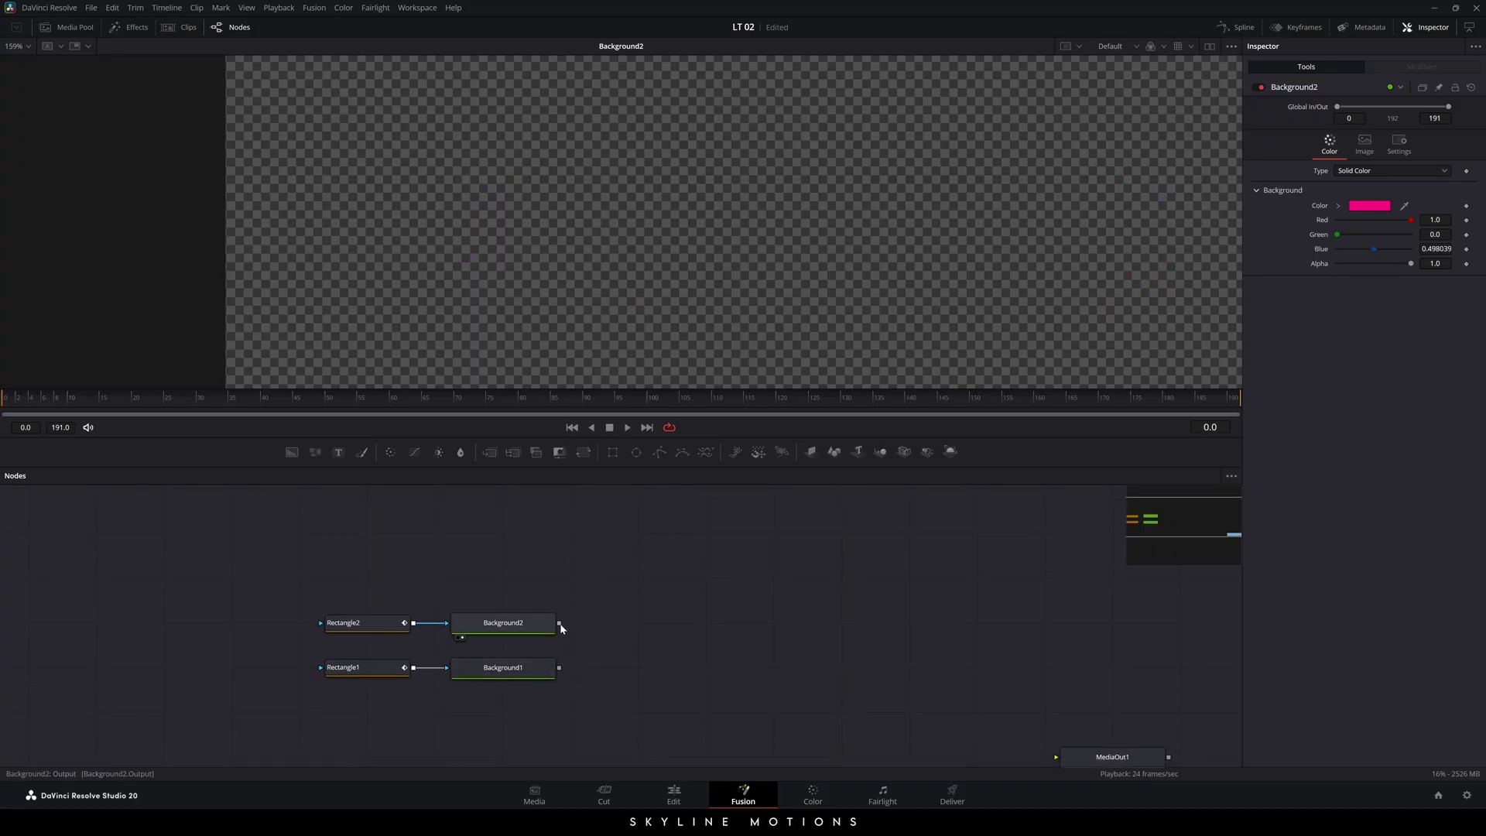
{"action": "left_click_drag", "start_coordinate": [559, 624], "coordinate": [562, 670]}
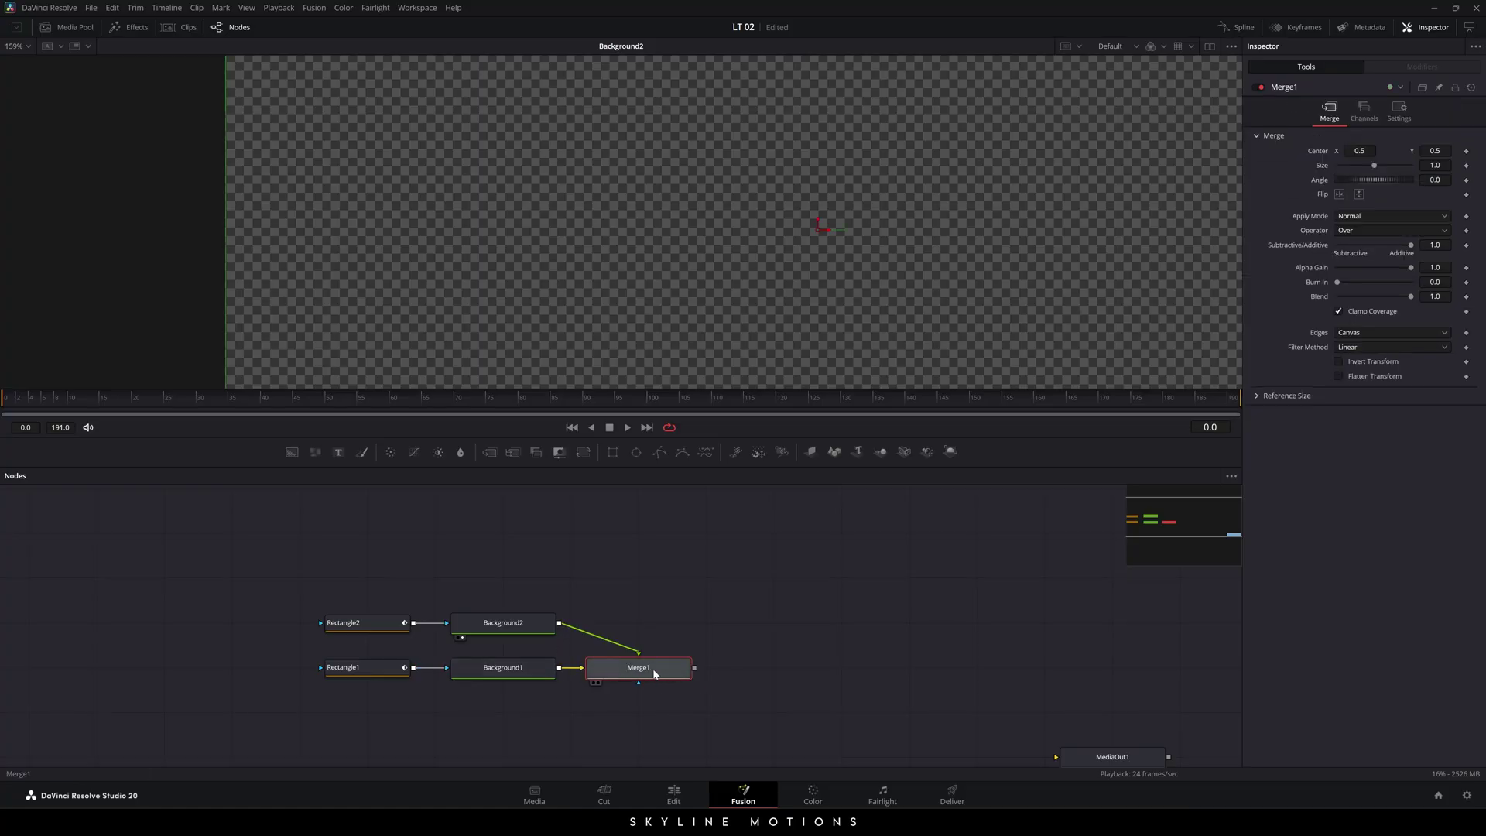
{"action": "left_click_drag", "start_coordinate": [654, 673], "coordinate": [621, 620]}
{"action": "key", "text": "1"}
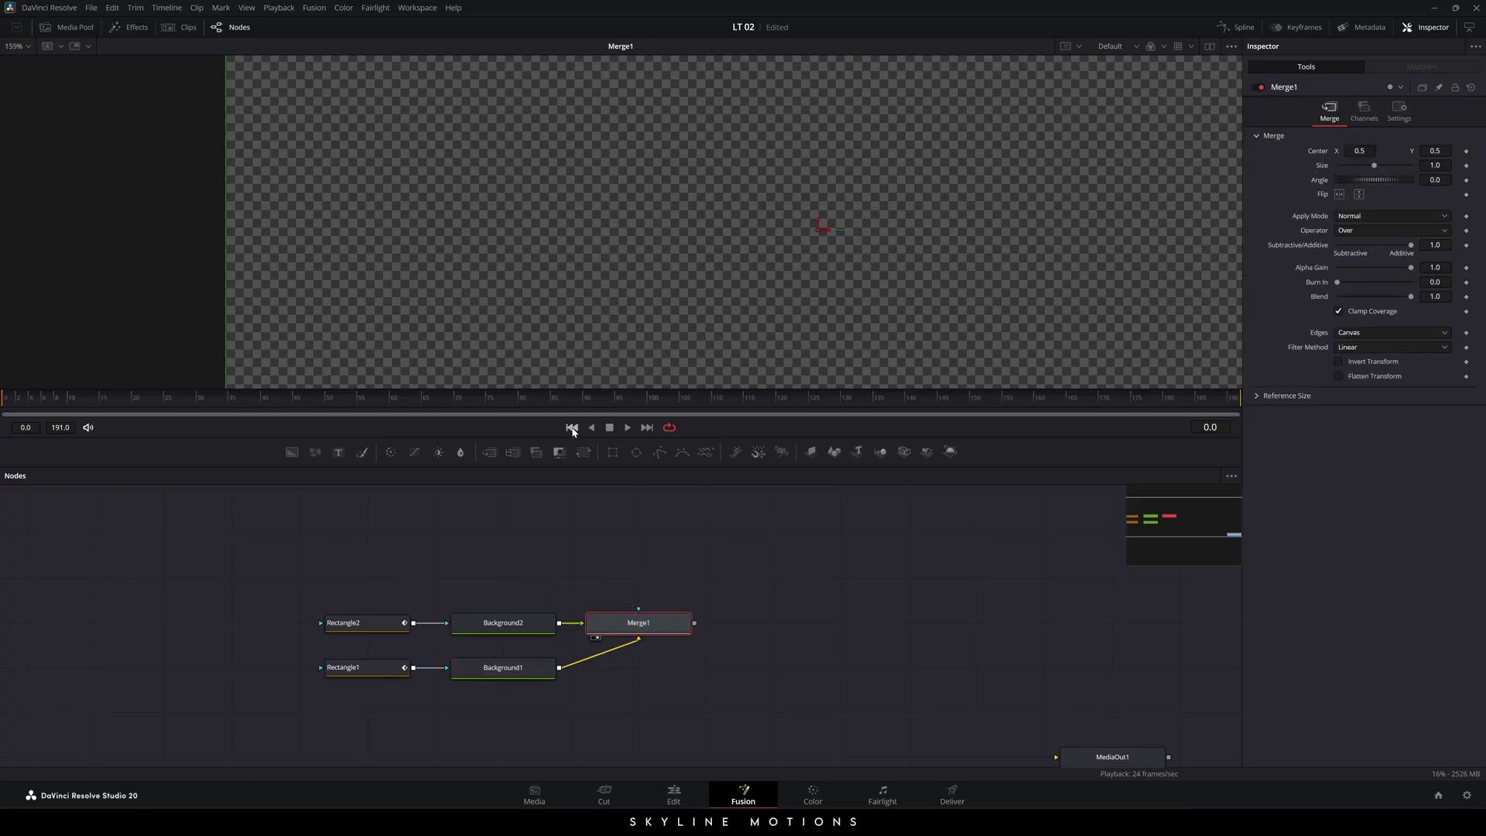
- Play the merged white and pink outline animation from the start several times, then stop playback
{"action": "left_click", "coordinate": [627, 428]}
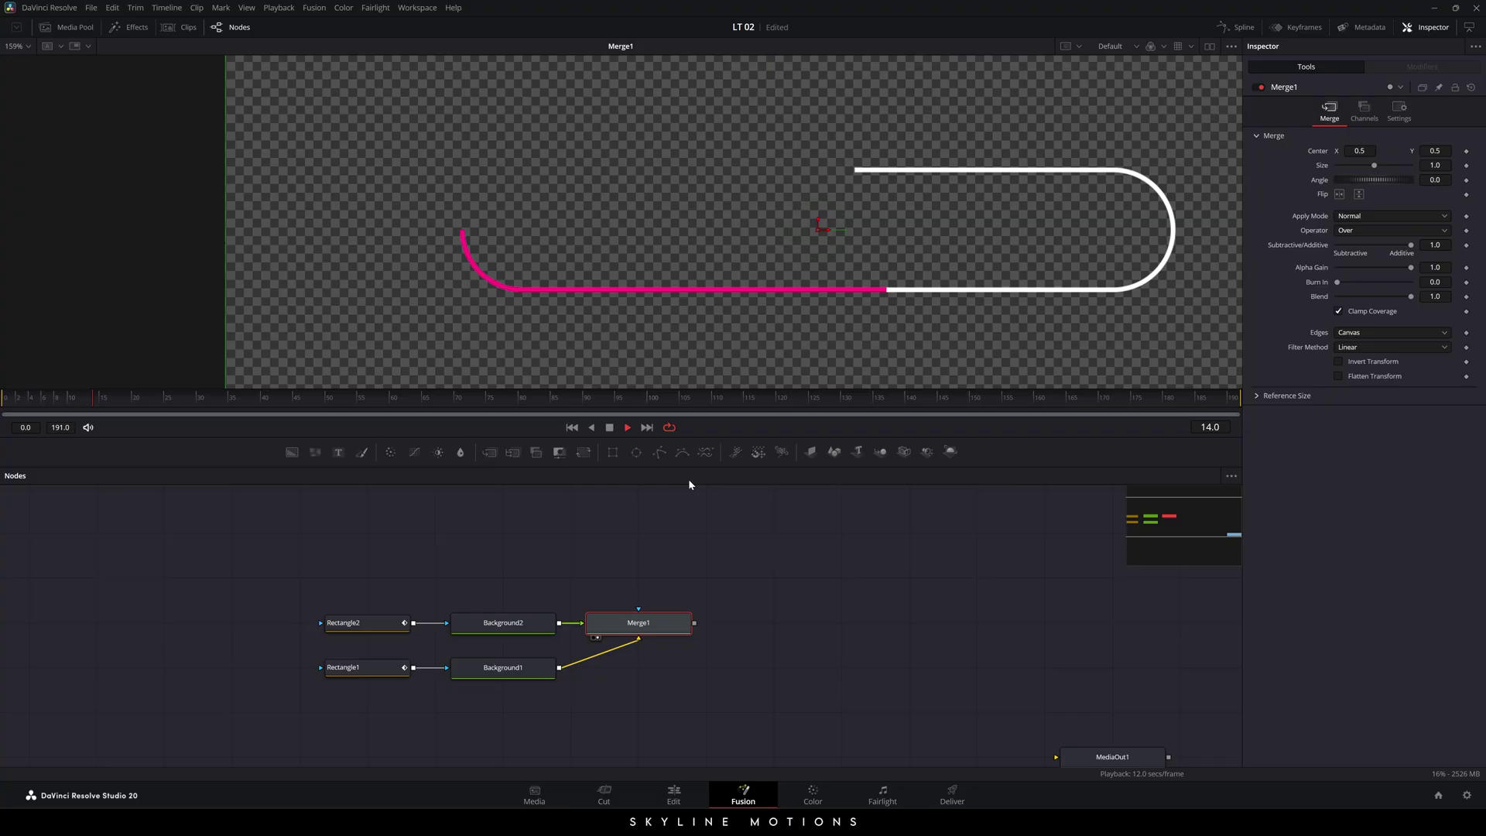
{"action": "left_click", "coordinate": [572, 428]}
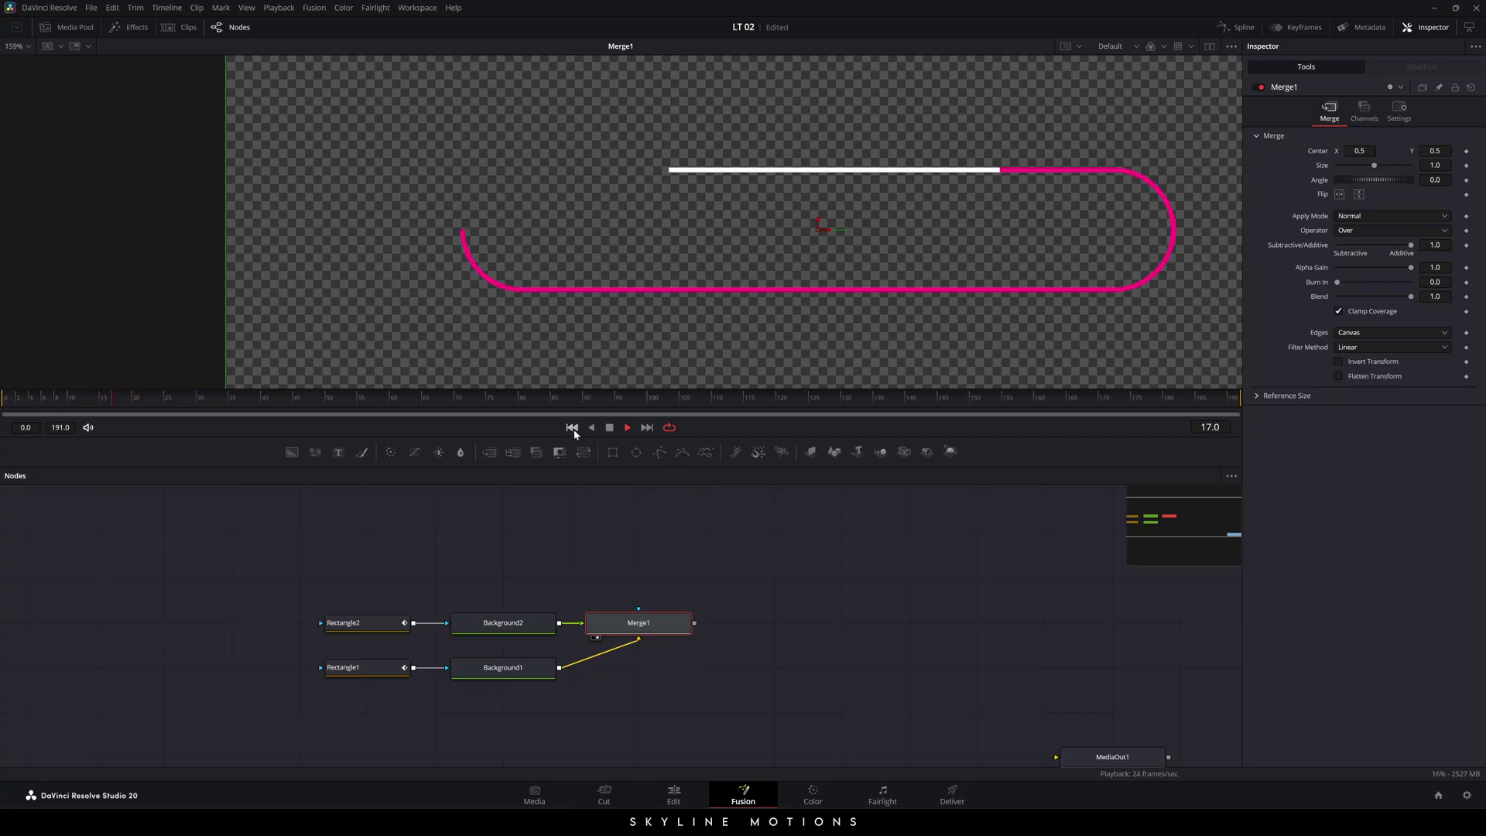
{"action": "left_click", "coordinate": [572, 428]}
{"action": "left_click", "coordinate": [572, 428]}
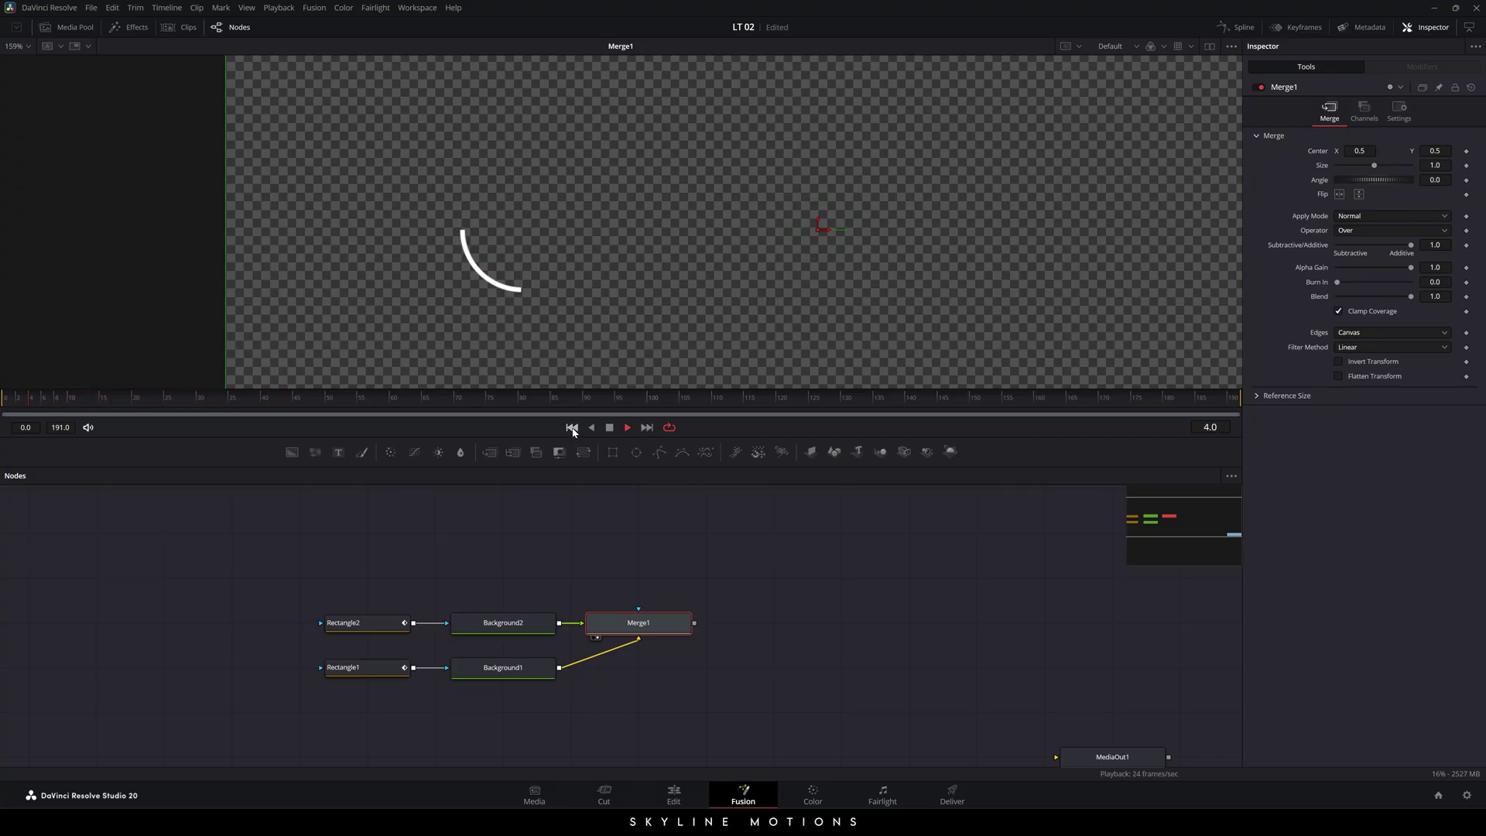
{"action": "left_click", "coordinate": [572, 428]}
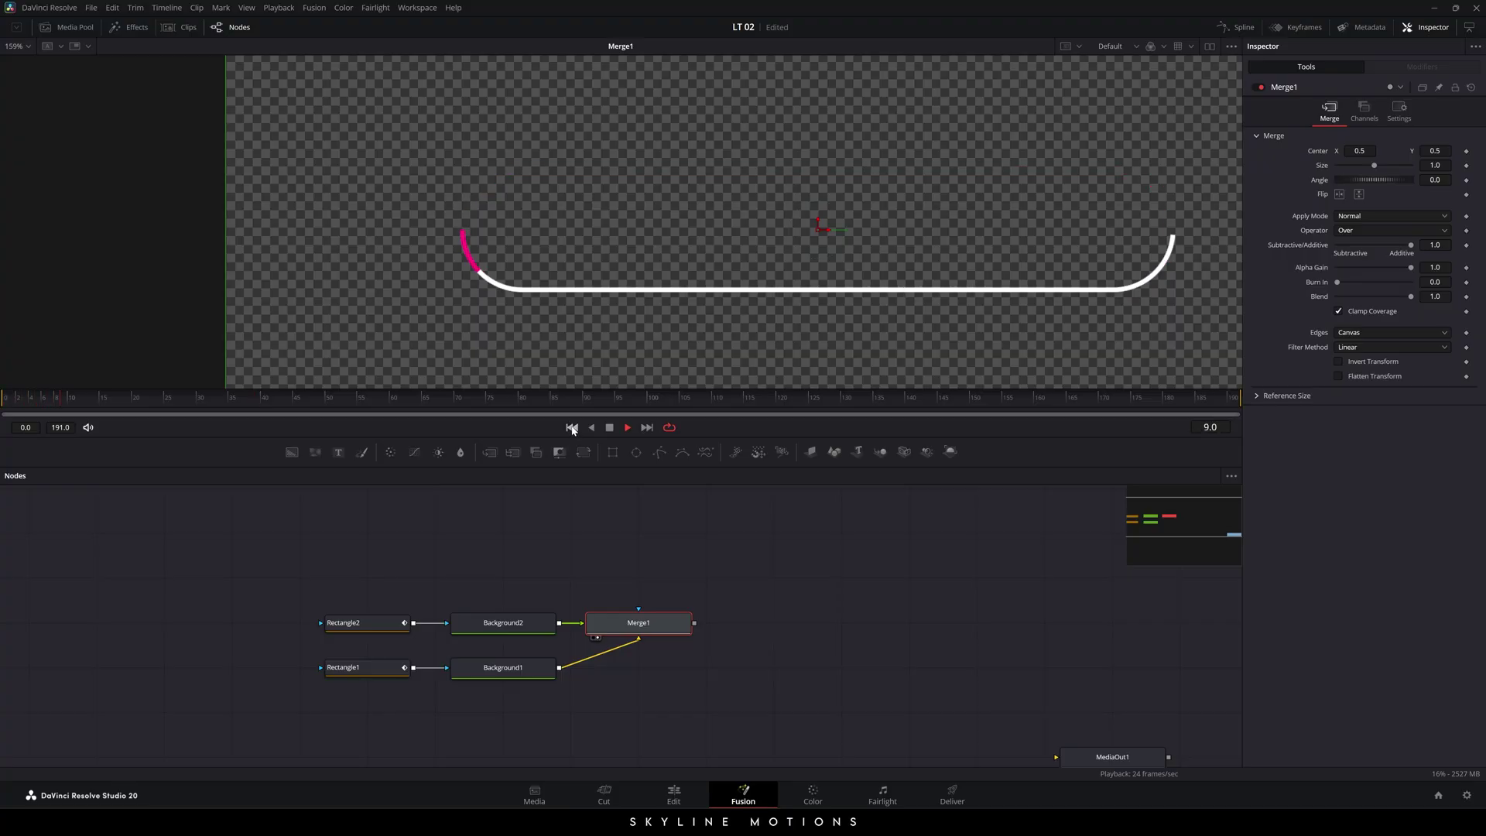
{"action": "left_click", "coordinate": [609, 428]}
{"action": "left_click", "coordinate": [688, 563]}
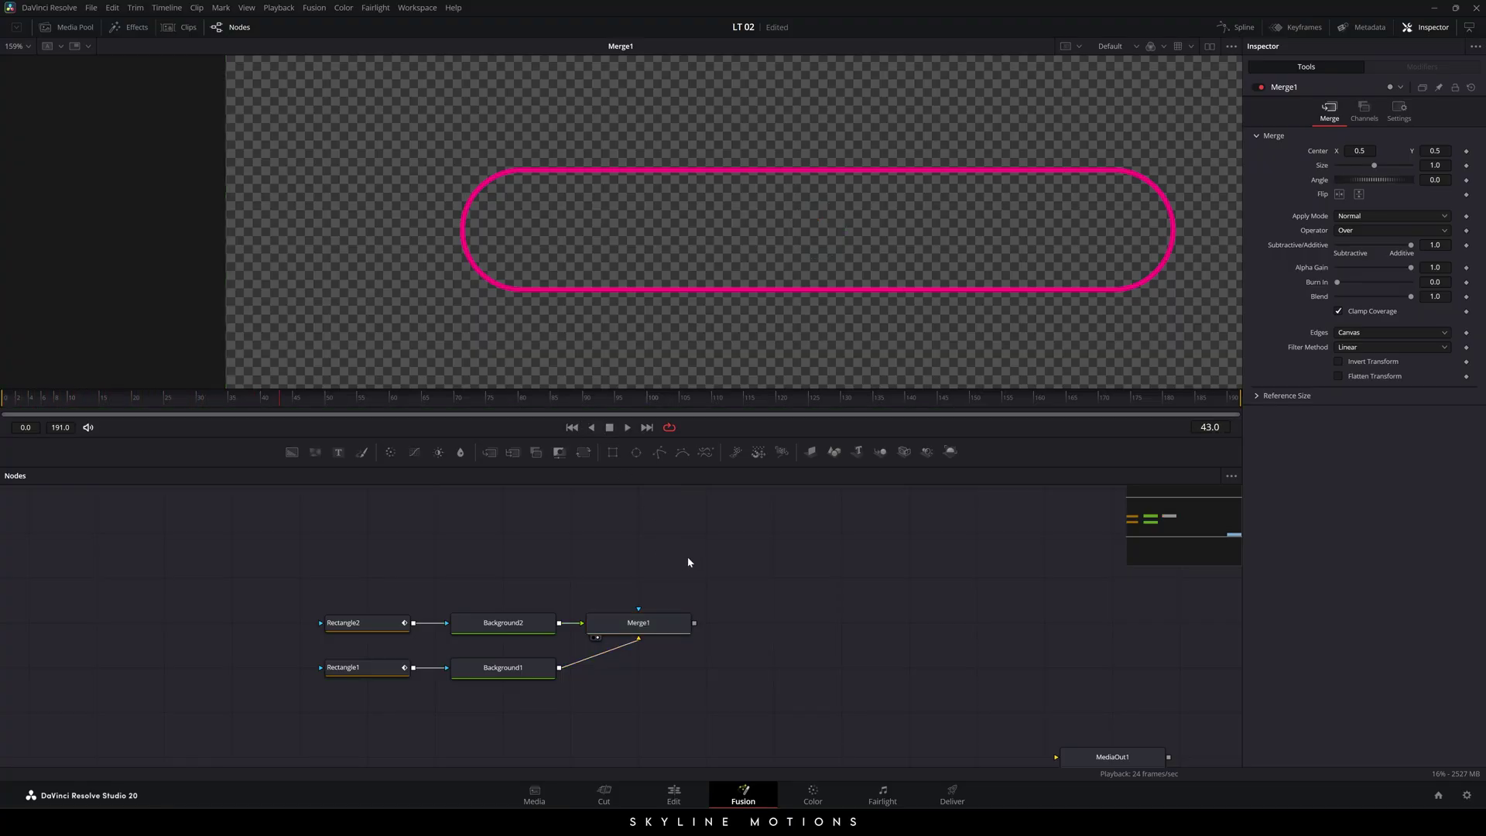
- Add a Text+ node merged over Merge1, with the new merge above it, and view that merge
{"action": "left_click_drag", "start_coordinate": [648, 538], "coordinate": [624, 541]}
{"action": "left_click_drag", "start_coordinate": [761, 328], "coordinate": [630, 298]}
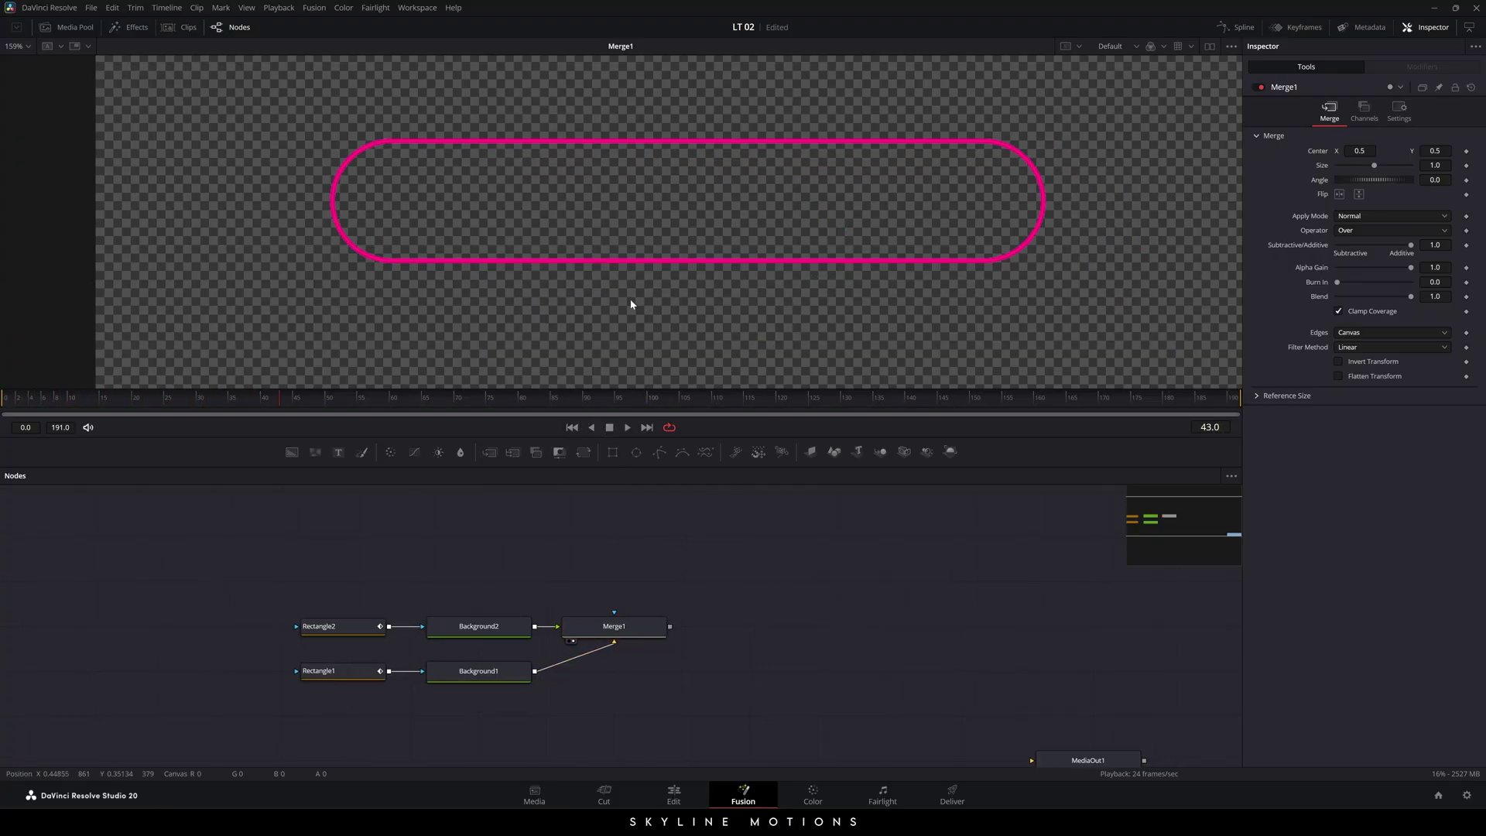
{"action": "left_click_drag", "start_coordinate": [339, 452], "coordinate": [619, 583]}
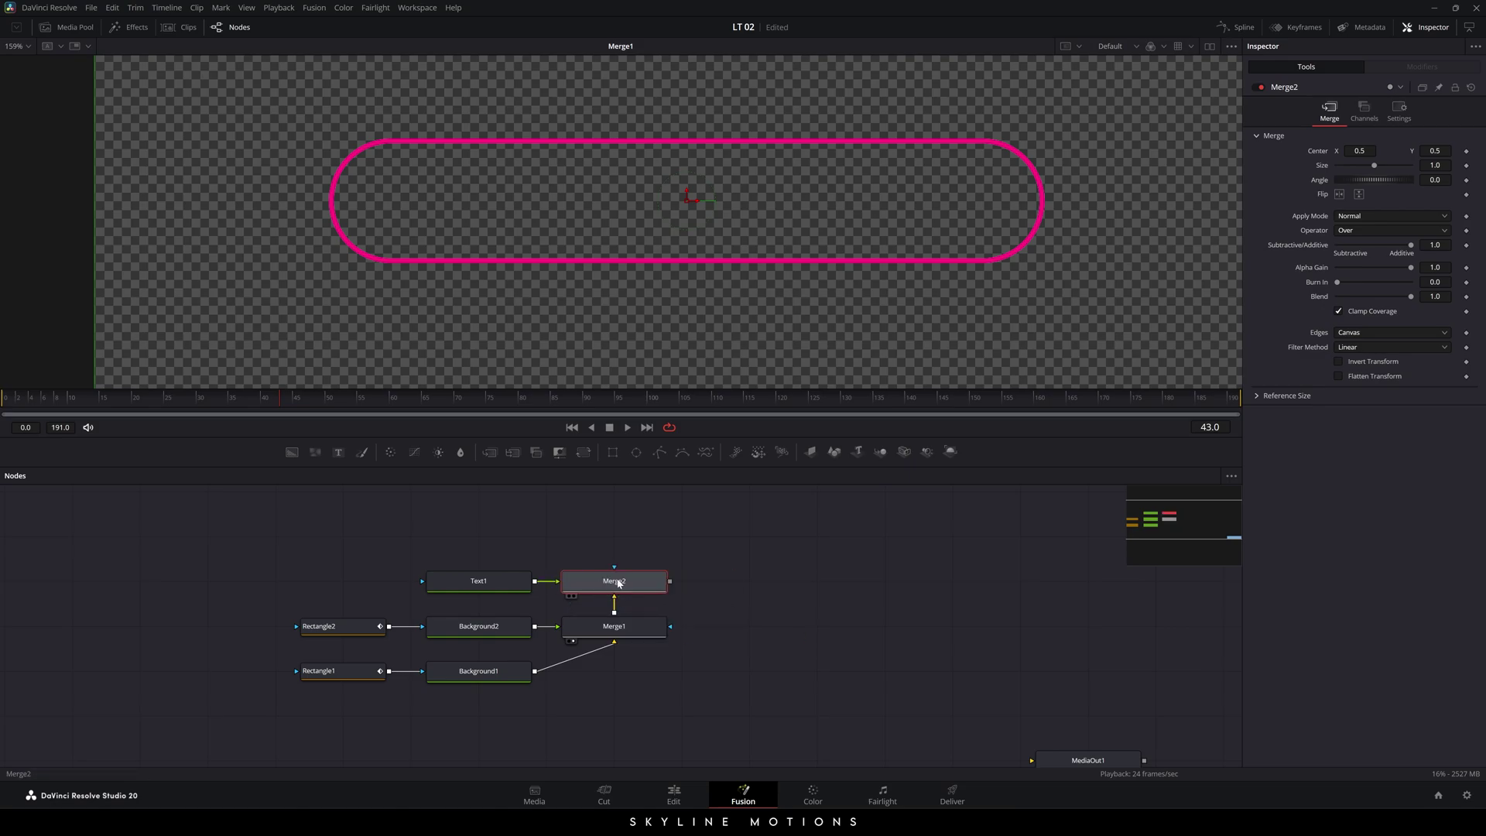
{"action": "key", "text": "1"}
- Enter SKYLINE MOTIONS as the content of the Text1 node
{"action": "left_click", "coordinate": [496, 586]}
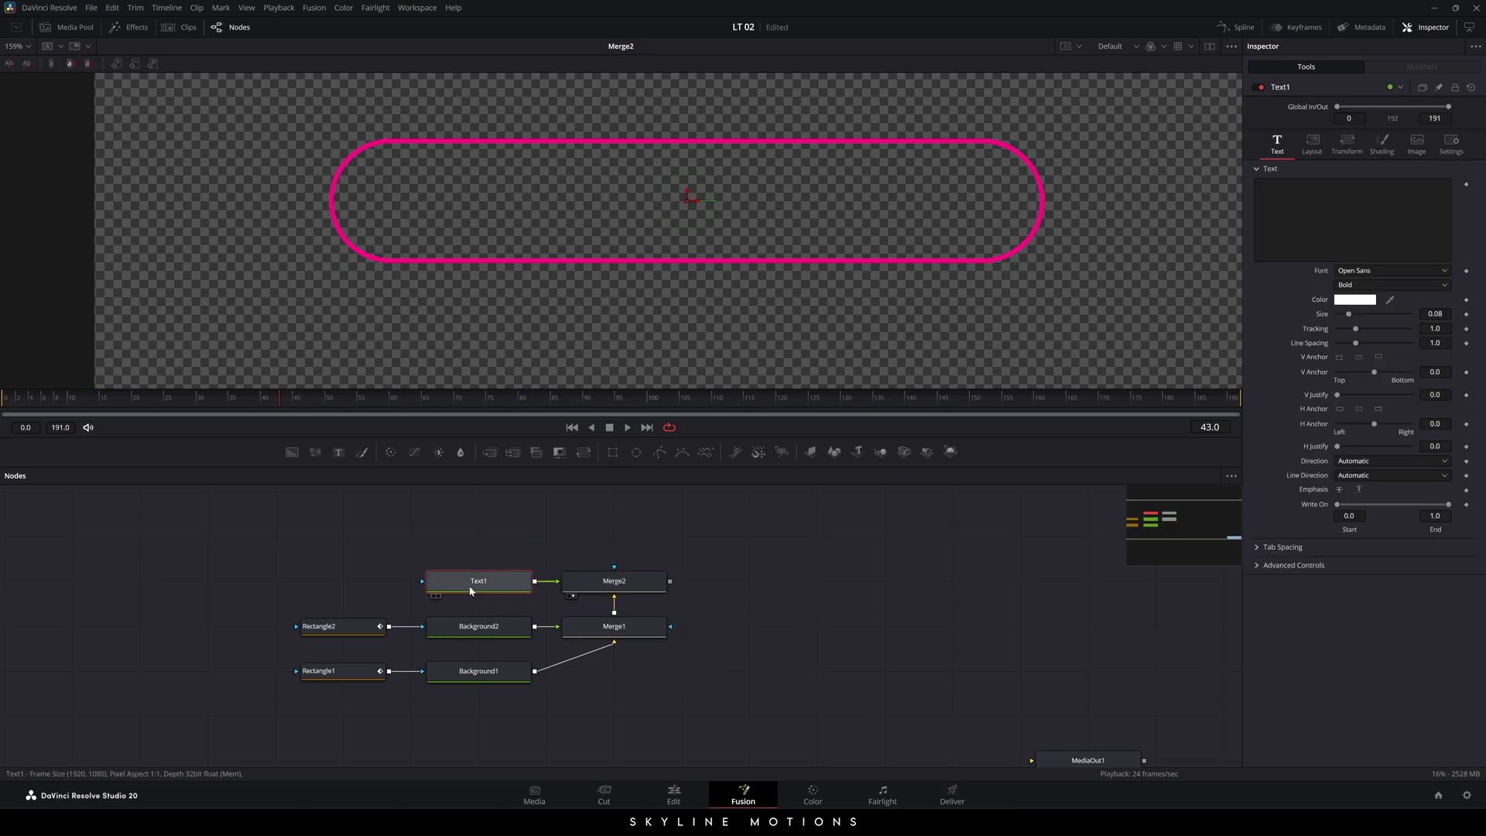
{"action": "left_click", "coordinate": [1262, 186]}
{"action": "type", "text": "SKYLINE MOTIONS"}
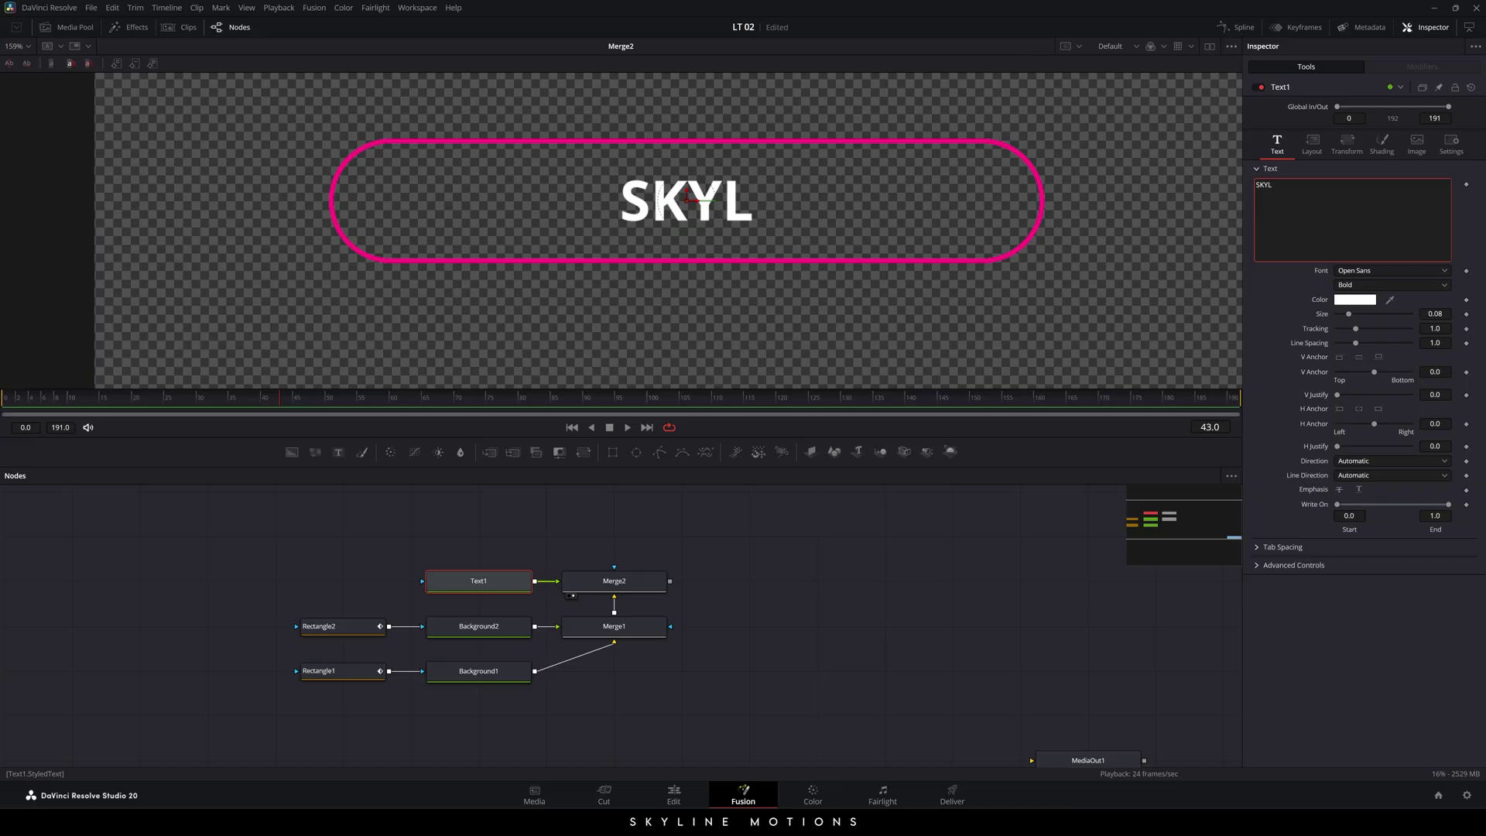
- Set the title's font to Bebas Neue Pro in the Regular style
{"action": "left_click", "coordinate": [1365, 271]}
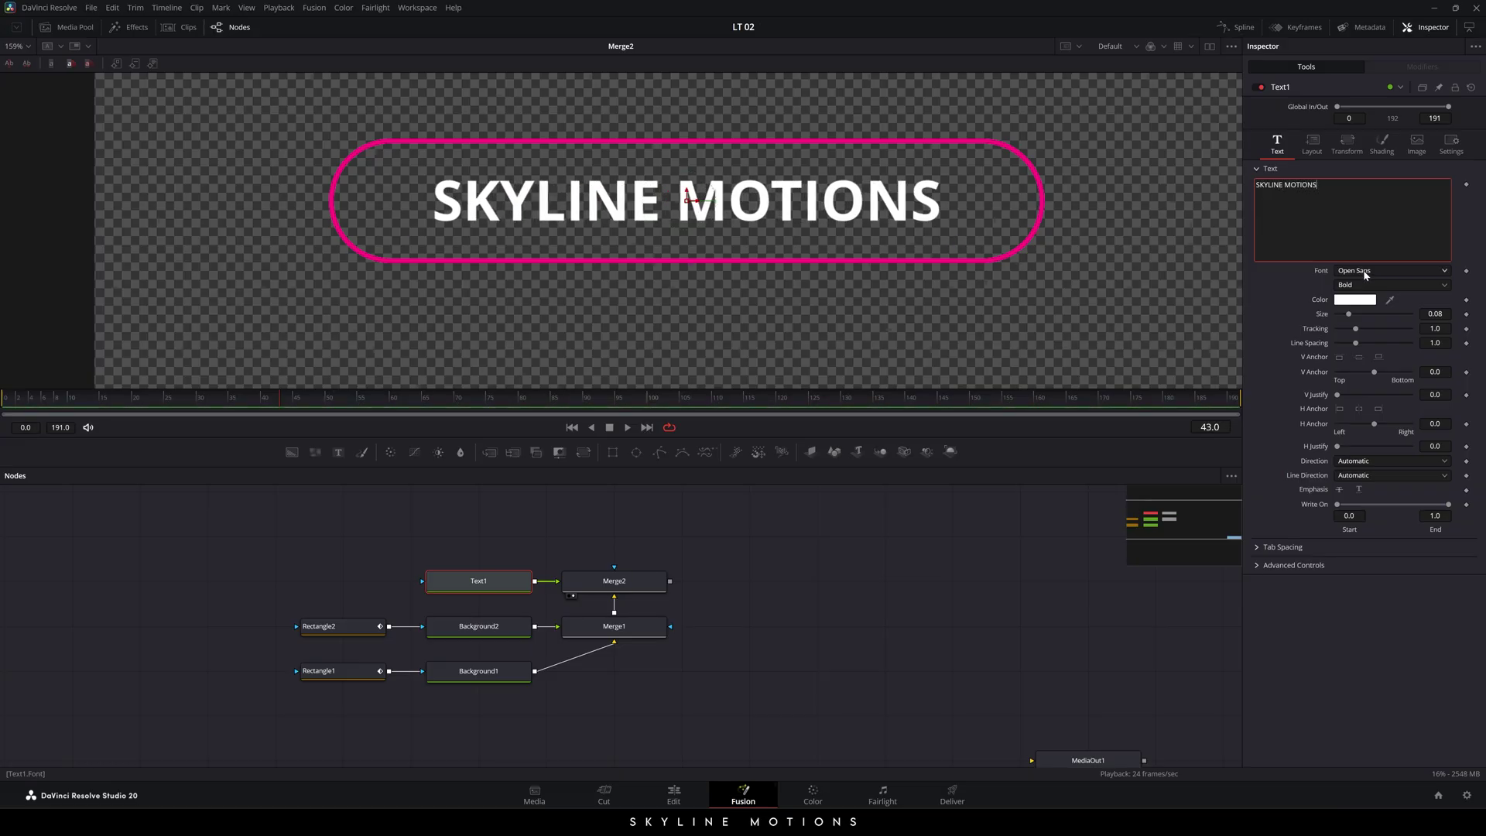
{"action": "key", "text": "b"}
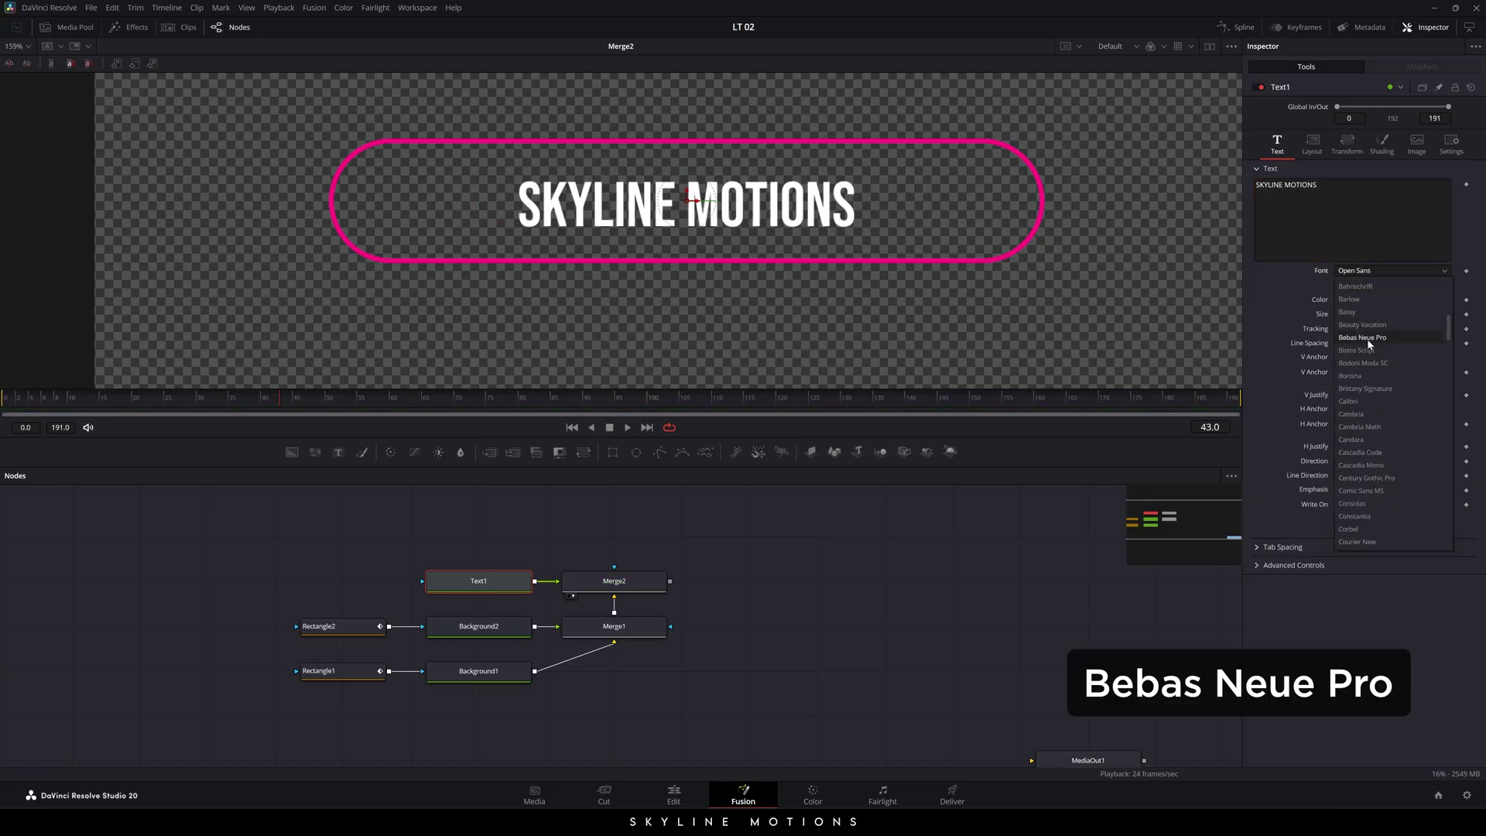
{"action": "left_click", "coordinate": [1363, 337]}
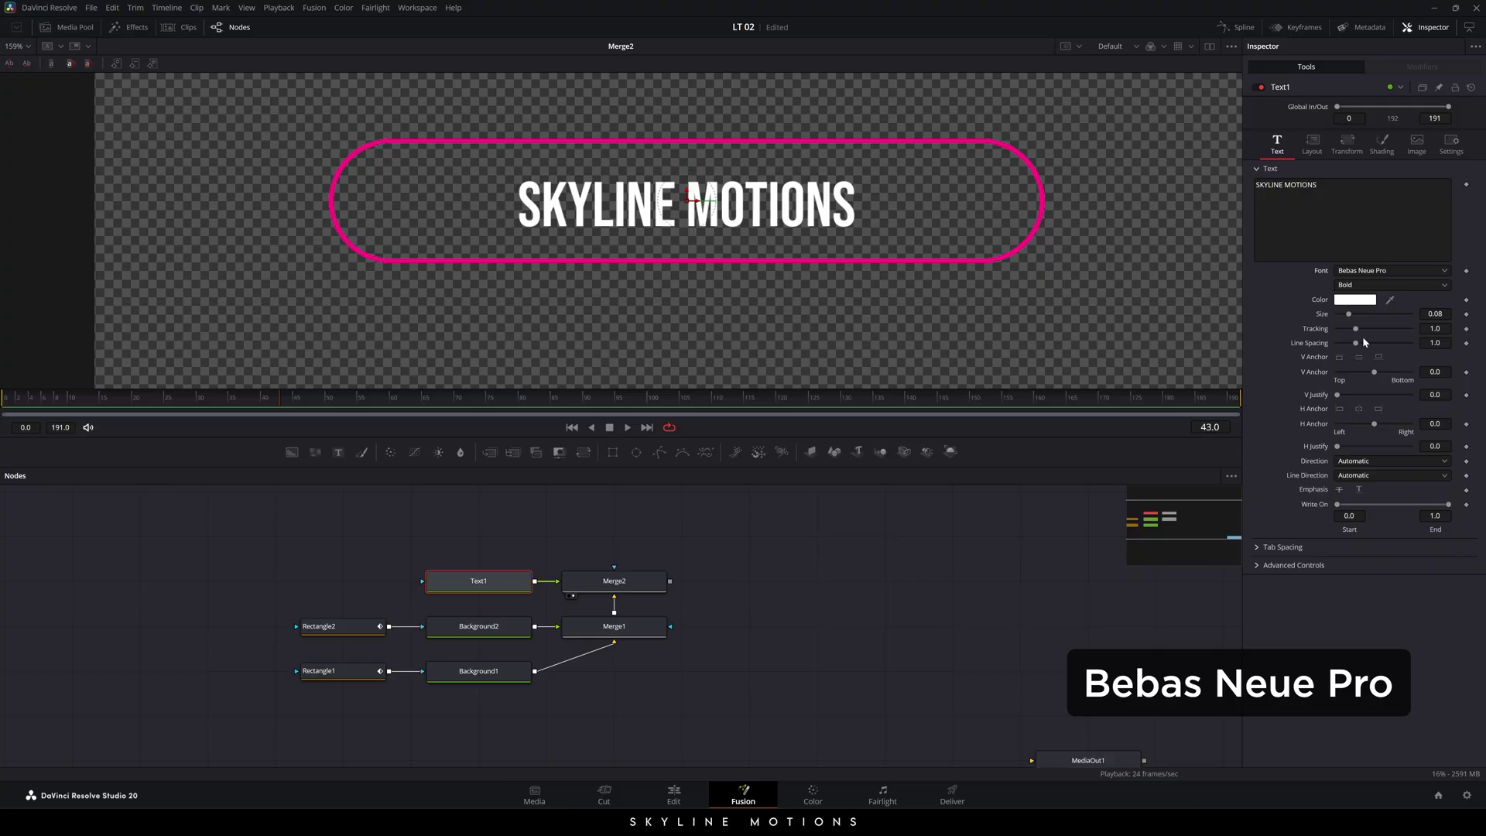
{"action": "left_click", "coordinate": [1360, 285]}
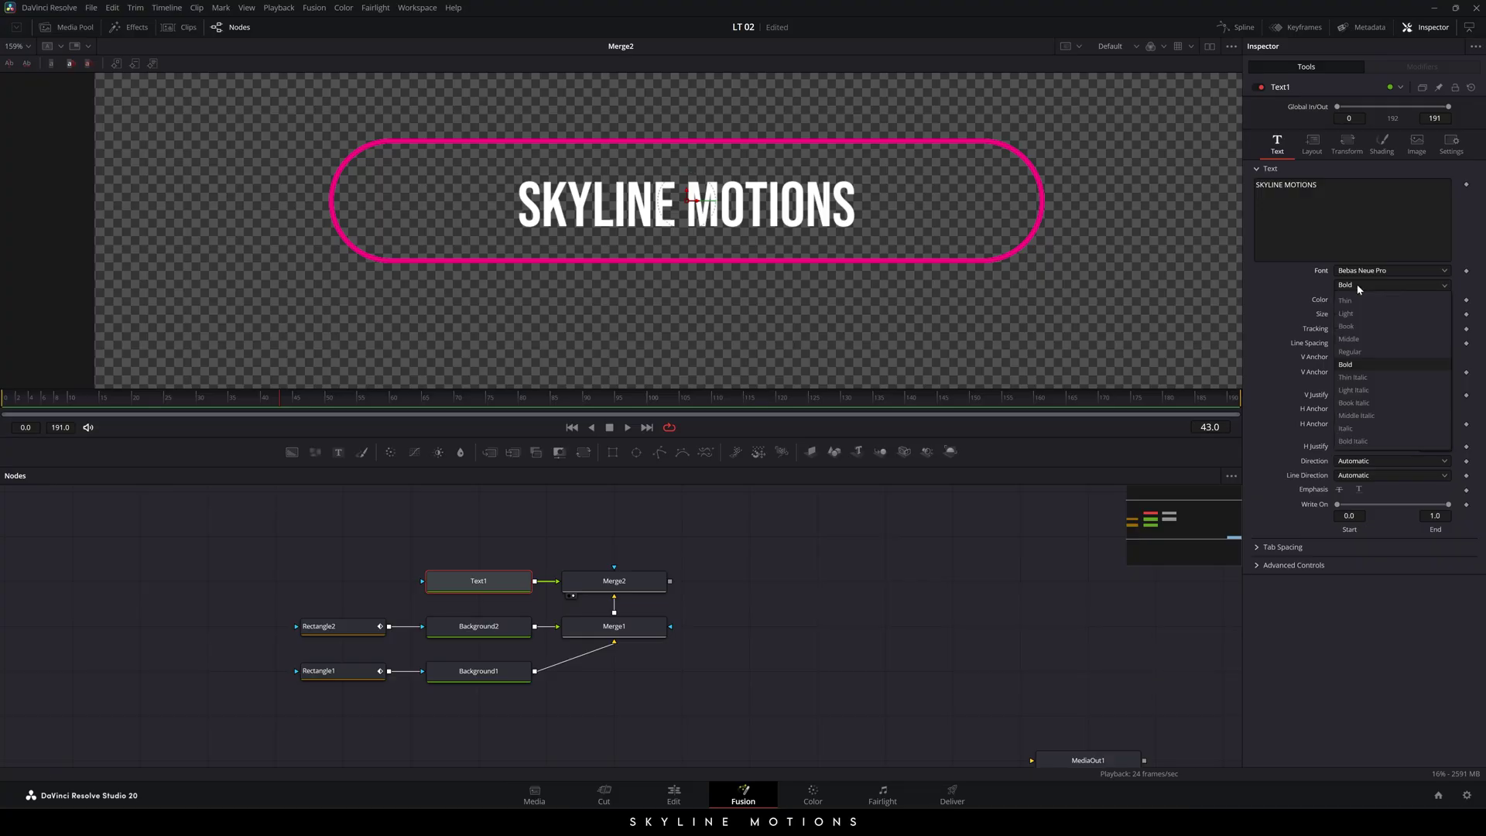
{"action": "left_click", "coordinate": [1353, 352]}
- Set the title's text size to 0.12
{"action": "left_click_drag", "start_coordinate": [1351, 319], "coordinate": [1356, 319]}
{"action": "left_click", "coordinate": [1434, 314]}
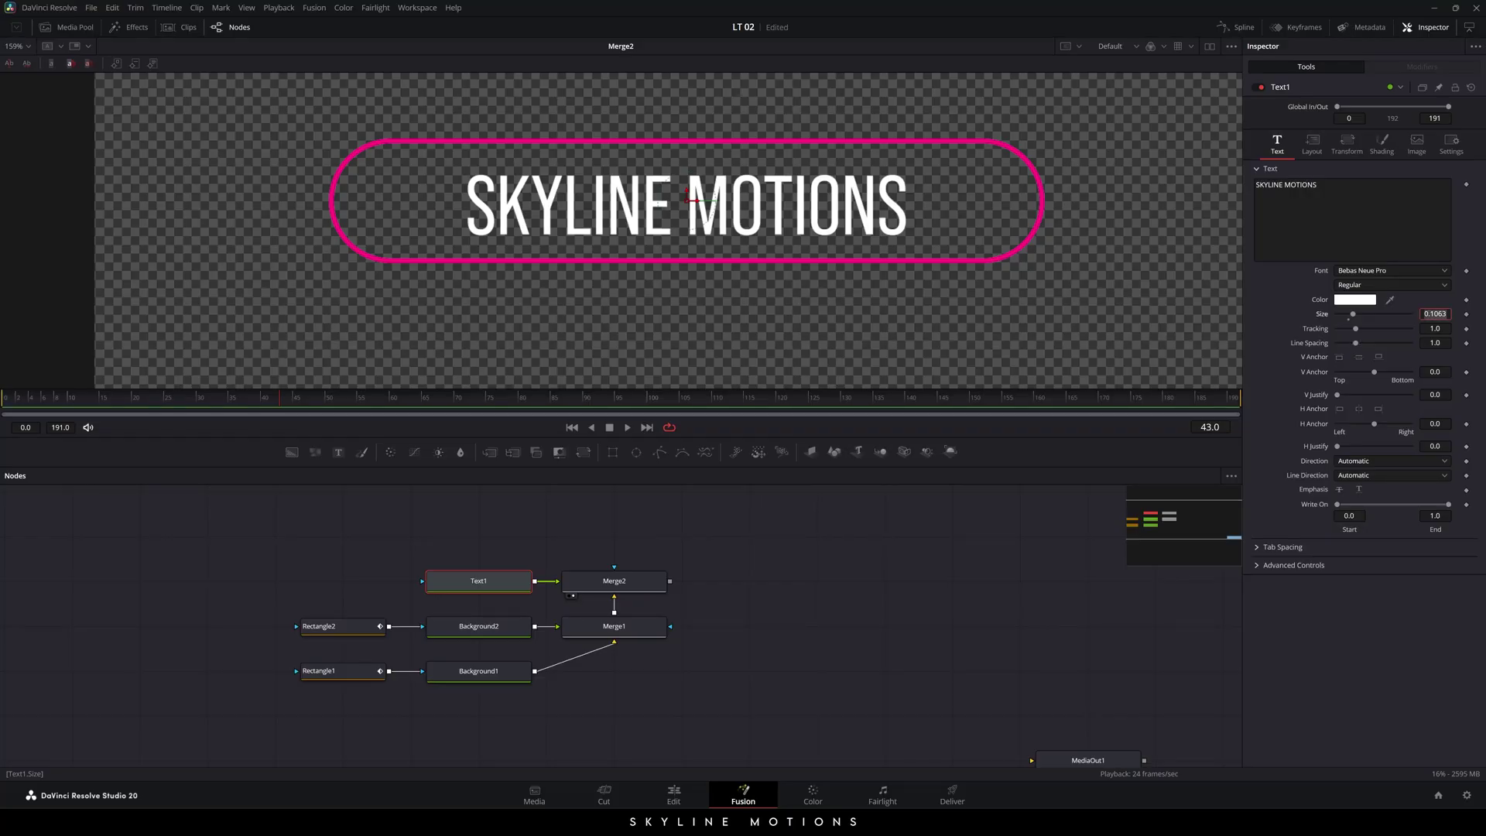
{"action": "type", "text": "0.12"}
{"action": "key", "text": "Tab"}
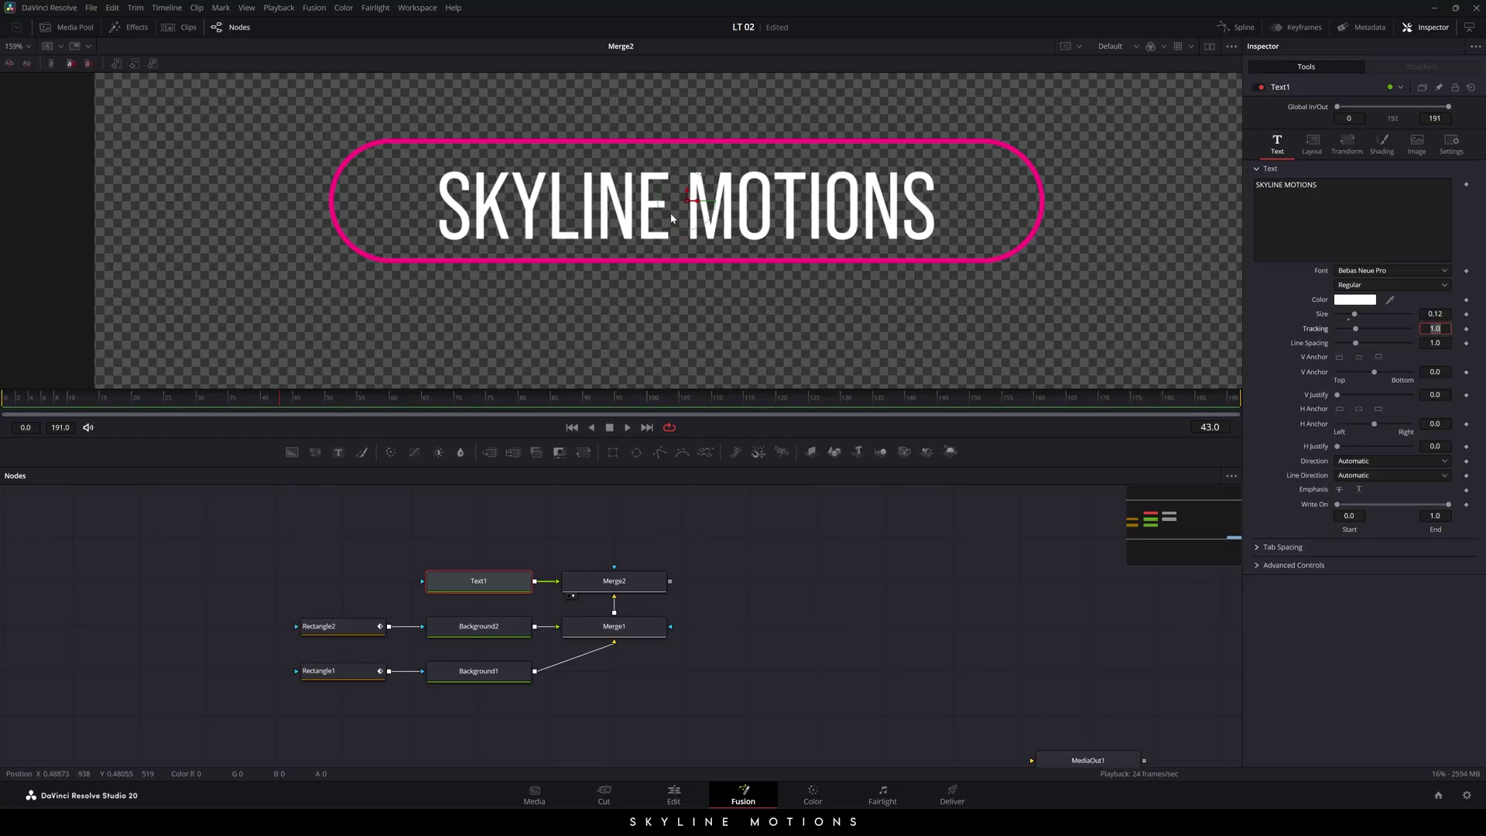
- Show the viewer guides and move the SKYLINE MOTIONS text slightly up to centre it vertically inside the outline
{"action": "right_click", "coordinate": [594, 158]}
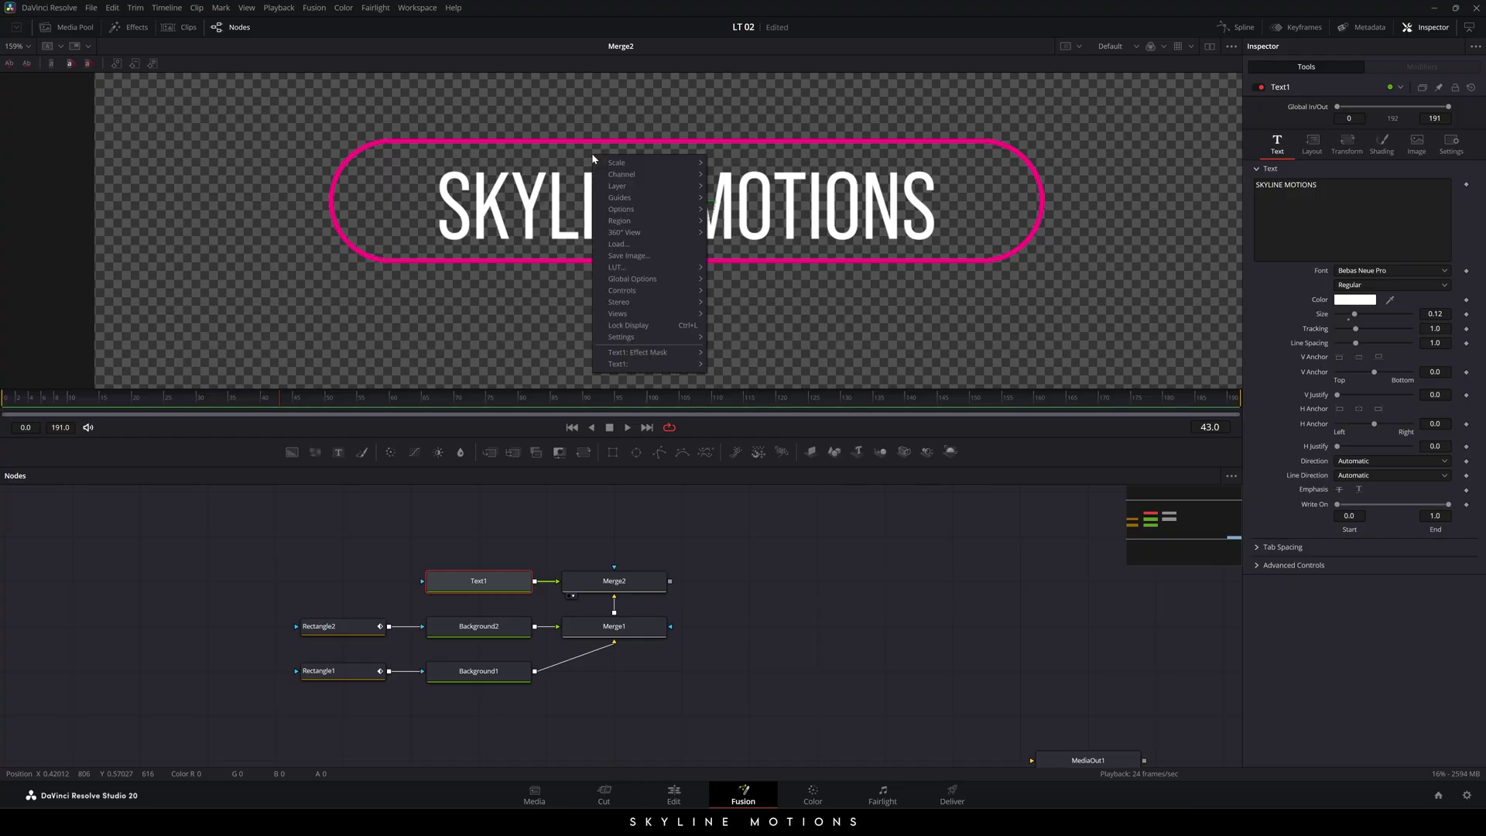
{"action": "mouse_move", "coordinate": [637, 200]}
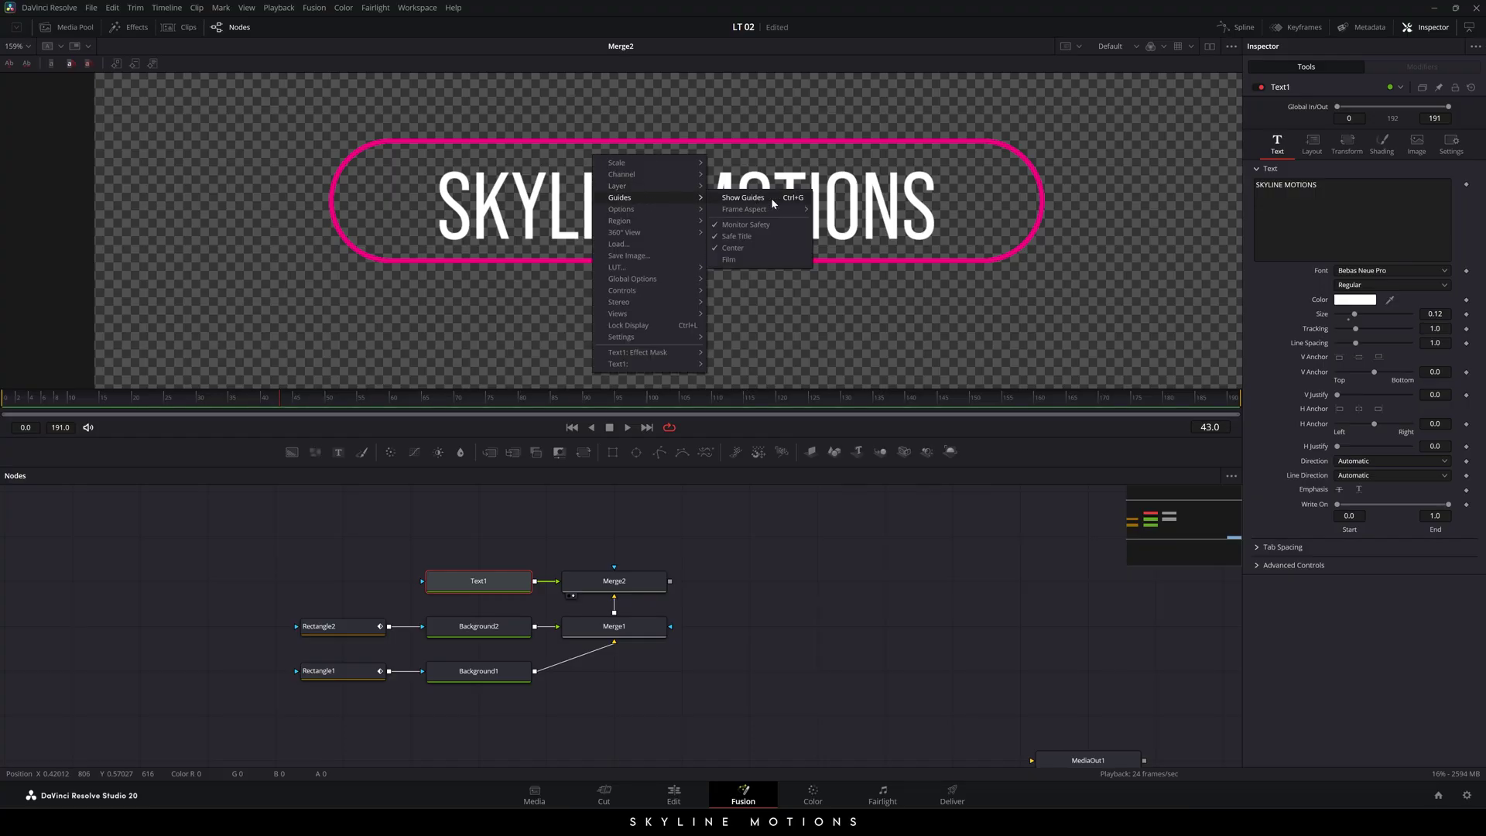
{"action": "left_click", "coordinate": [738, 200]}
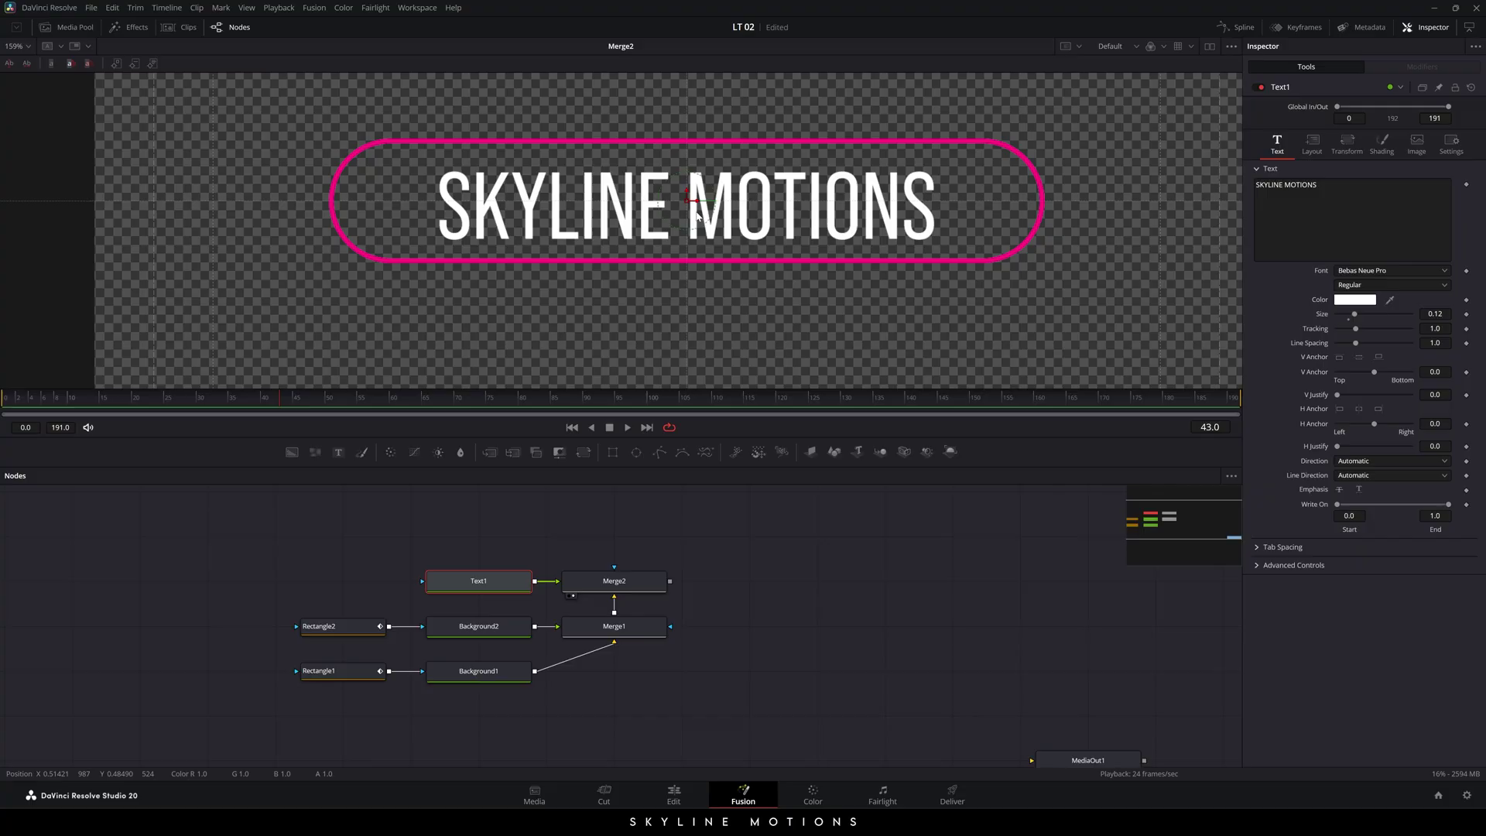
{"action": "scroll", "coordinate": [686, 209], "scroll_direction": "up", "scroll_amount": 2}
{"action": "scroll", "coordinate": [685, 209], "scroll_direction": "up", "scroll_amount": 2}
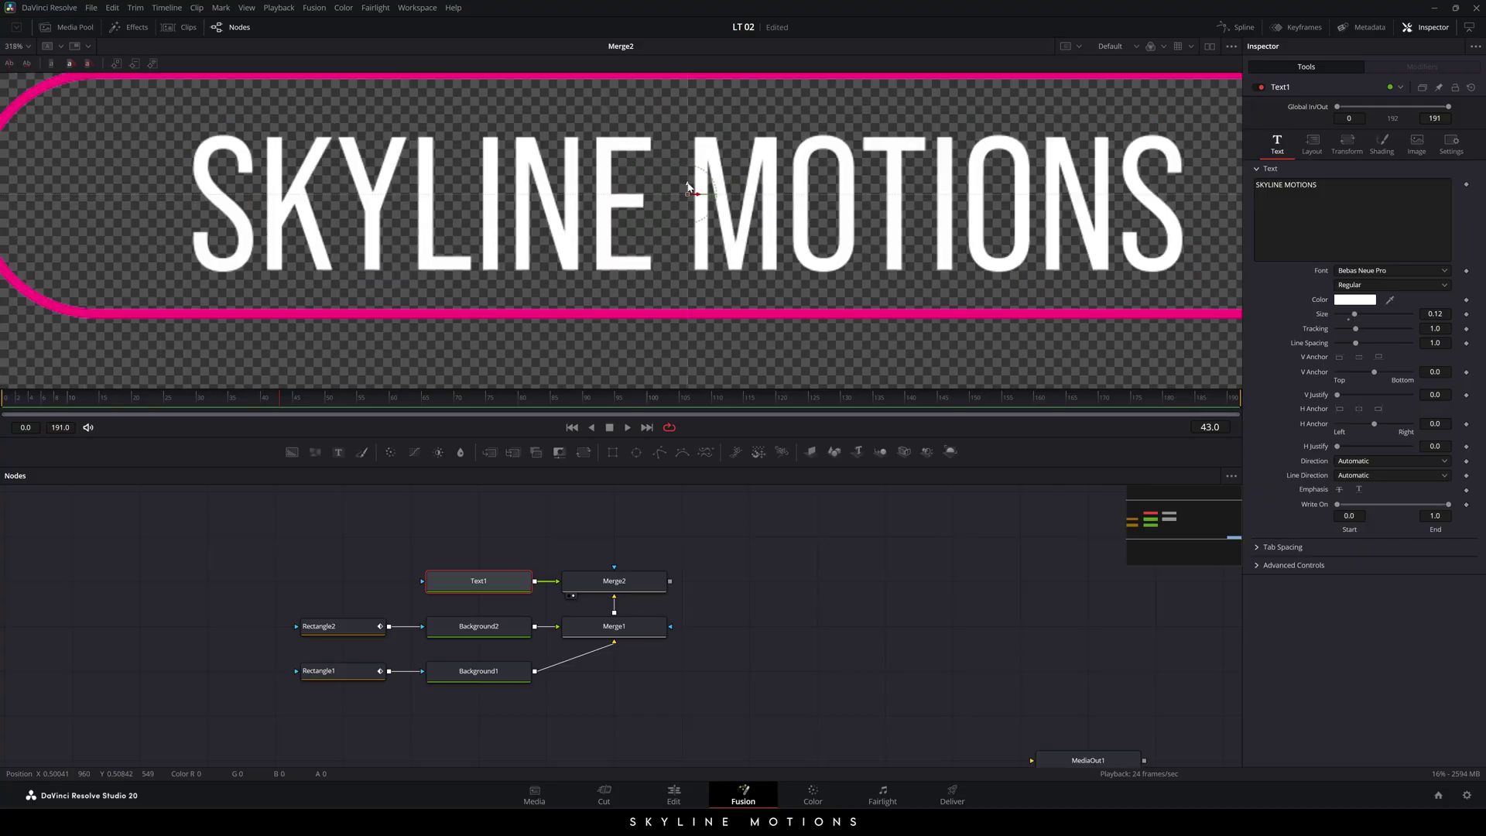
{"action": "left_click_drag", "start_coordinate": [687, 186], "coordinate": [686, 182]}
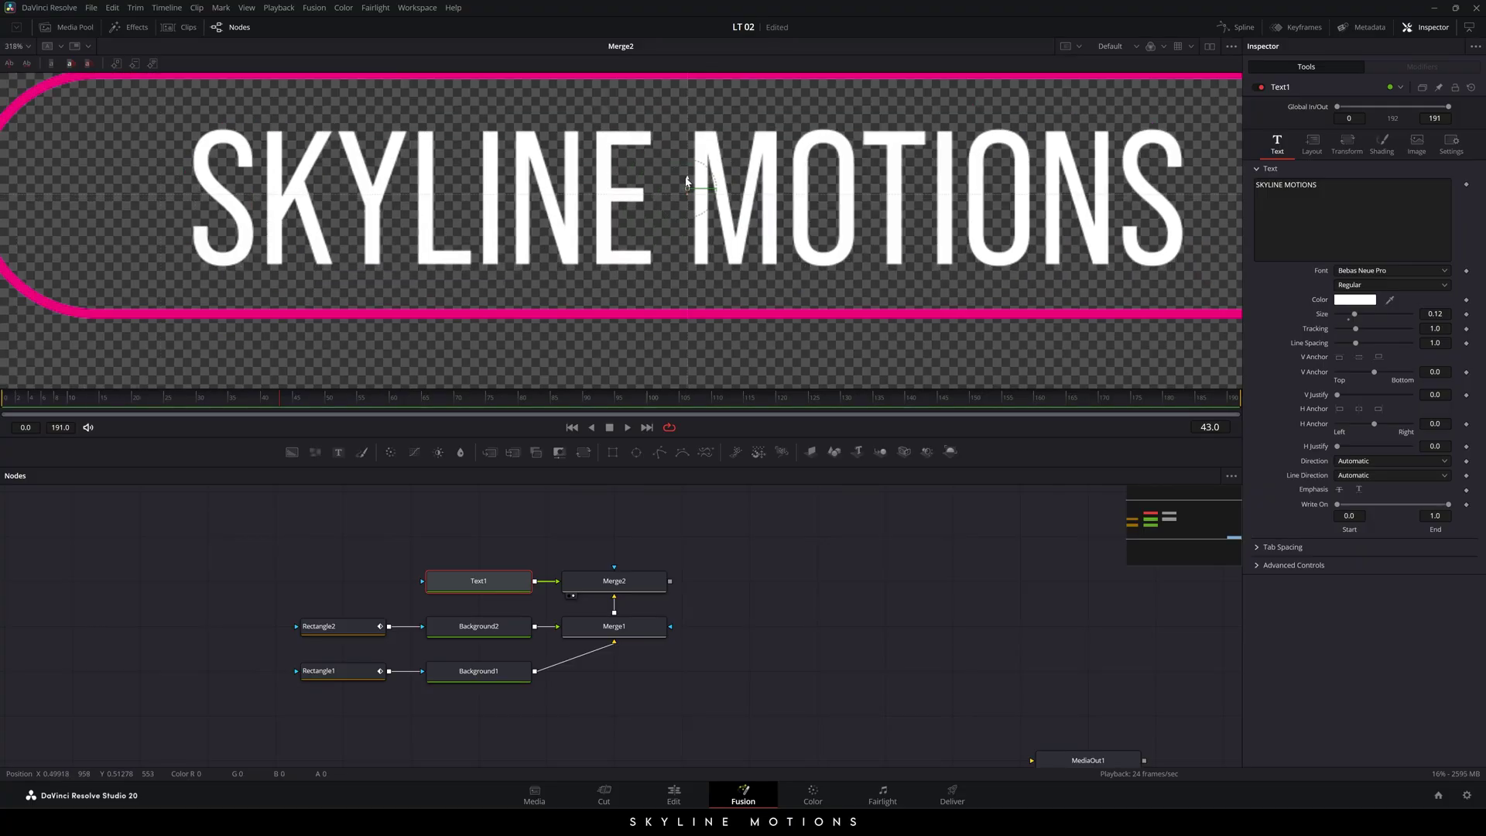
- Keyframe the Text1 layout Center at frame 30
{"action": "scroll", "coordinate": [626, 212], "scroll_direction": "down", "scroll_amount": 4}
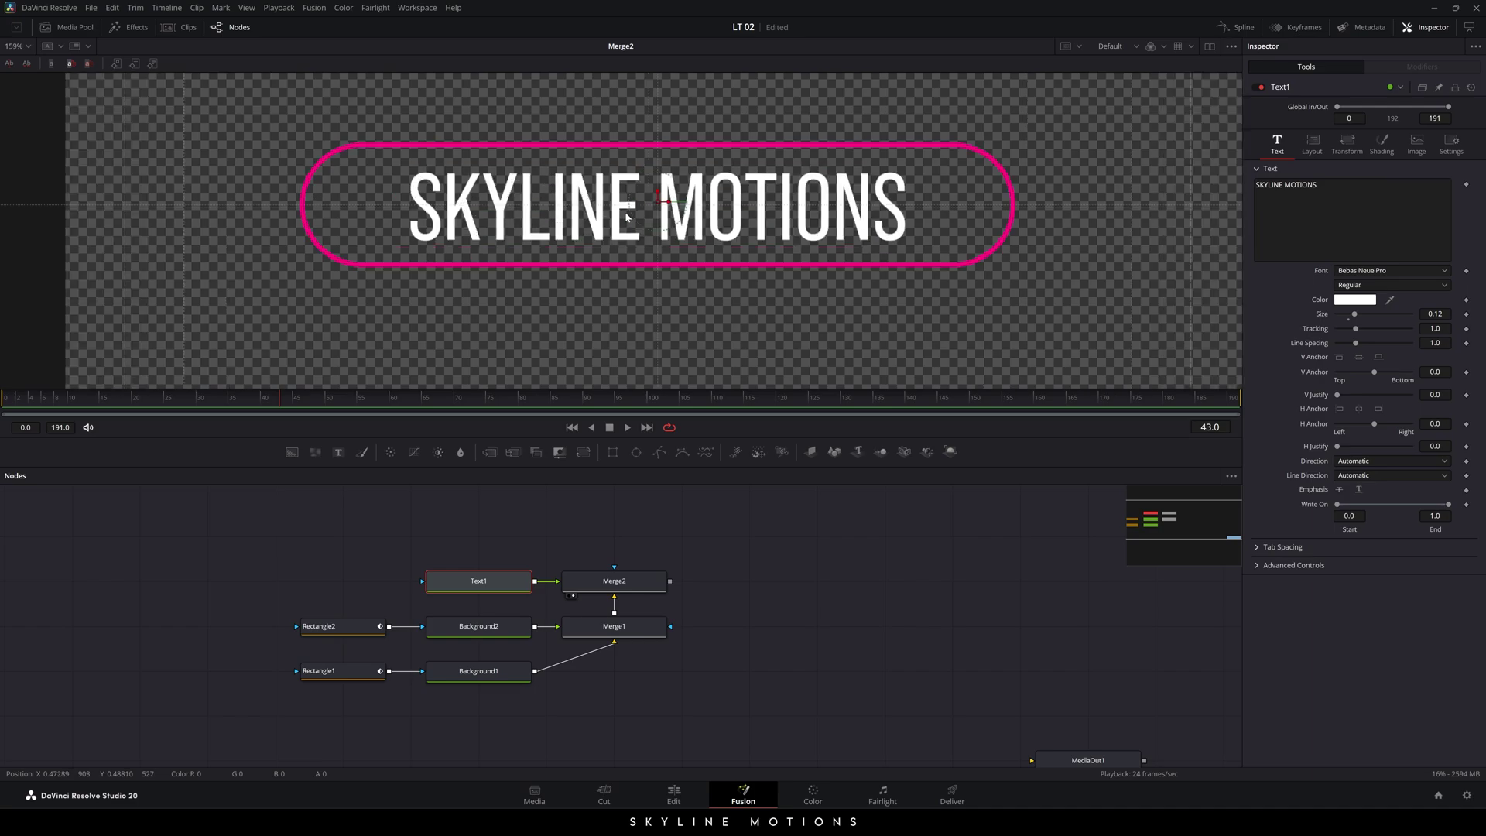
{"action": "left_click", "coordinate": [750, 488]}
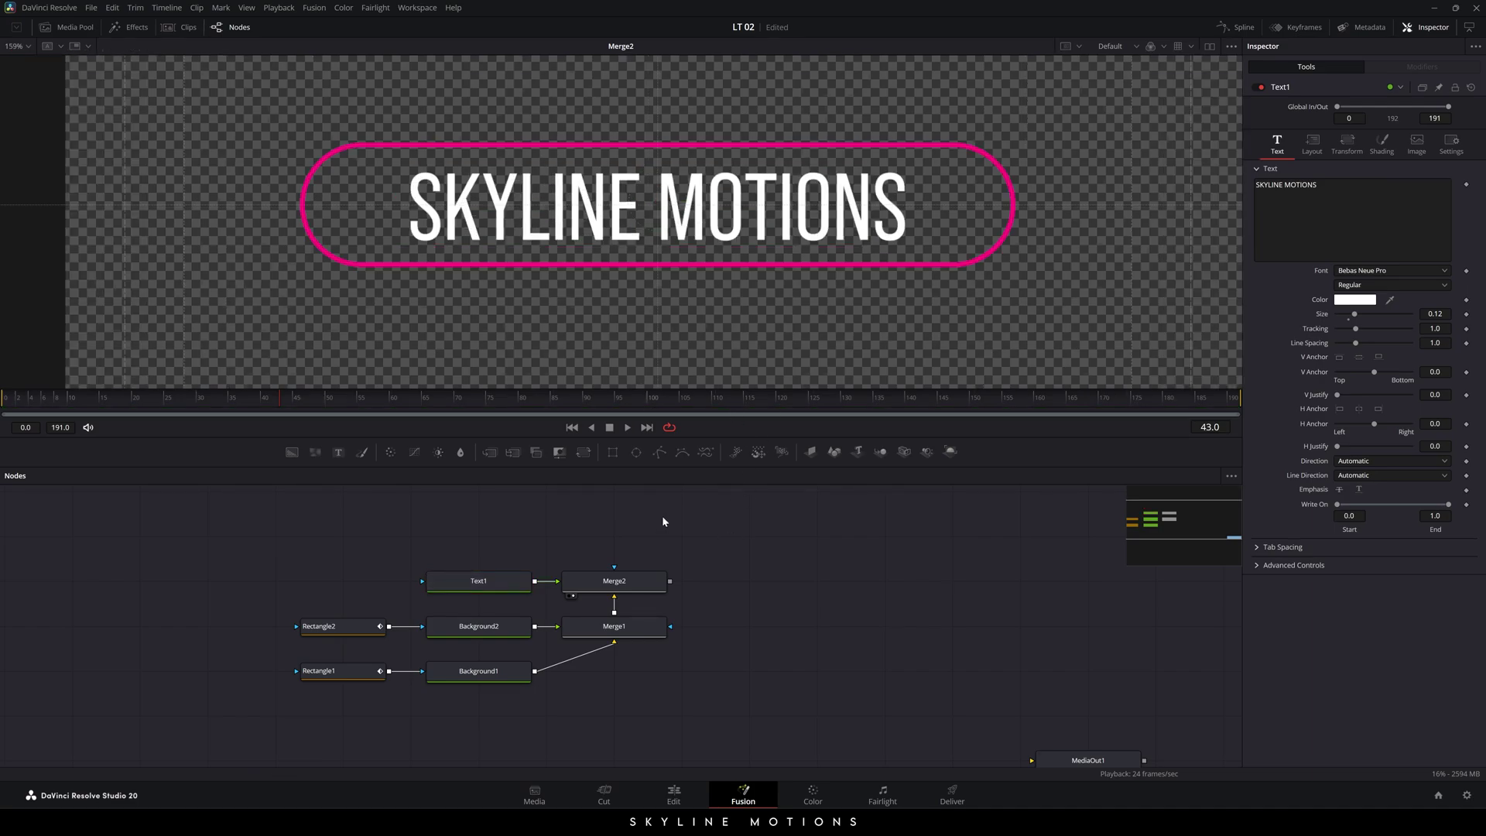
{"action": "left_click_drag", "start_coordinate": [235, 401], "coordinate": [201, 402]}
{"action": "left_click", "coordinate": [477, 581]}
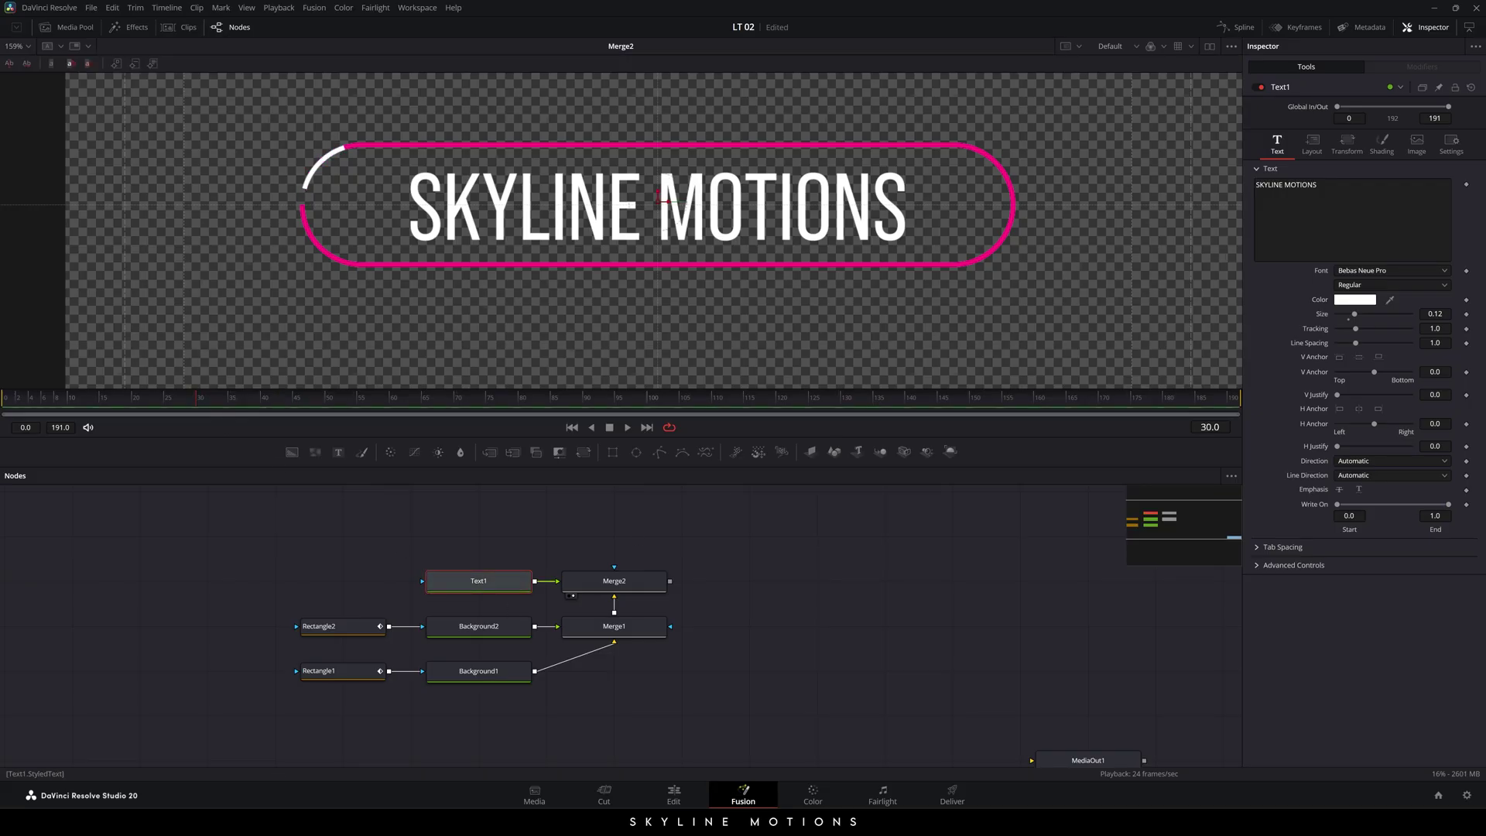
{"action": "left_click", "coordinate": [1312, 154]}
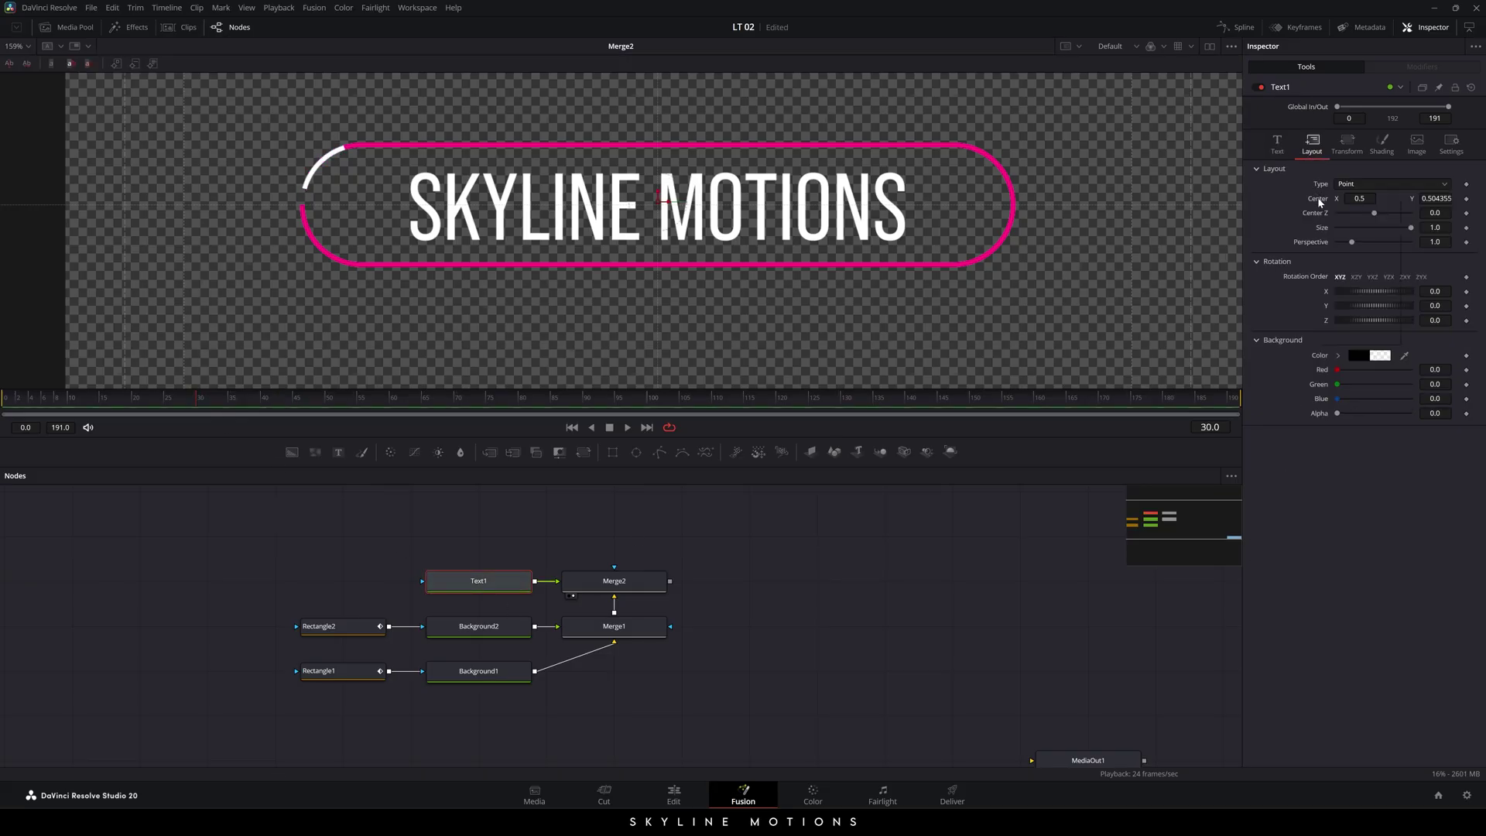
{"action": "right_click", "coordinate": [1335, 200]}
{"action": "left_click", "coordinate": [1348, 208]}
- At frame 0, move the title straight down below the outline and set its Center Y to 0.3
{"action": "left_click_drag", "start_coordinate": [199, 401], "coordinate": [4, 412]}
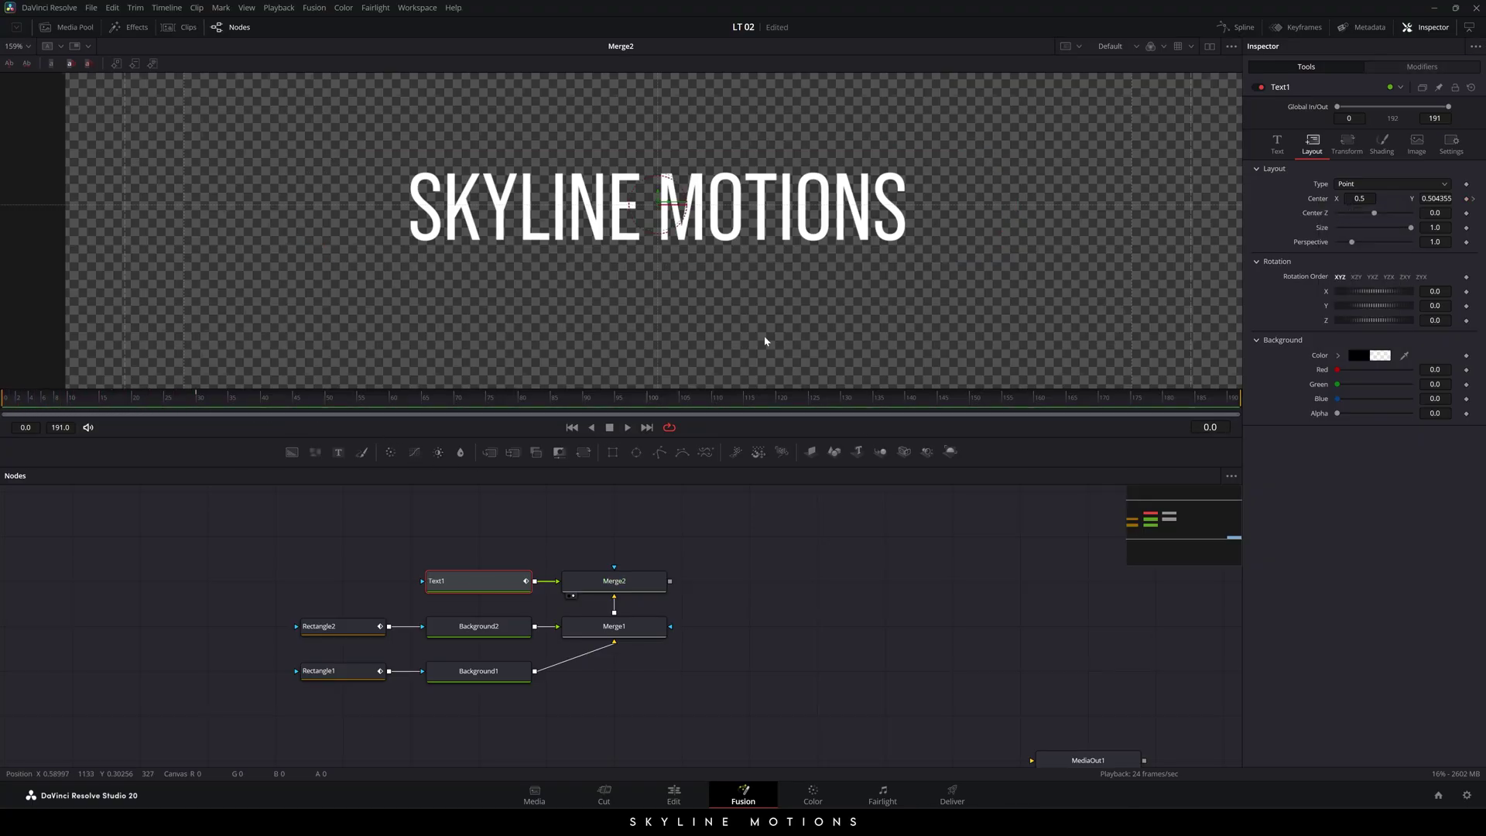
{"action": "left_click_drag", "start_coordinate": [658, 195], "coordinate": [654, 329]}
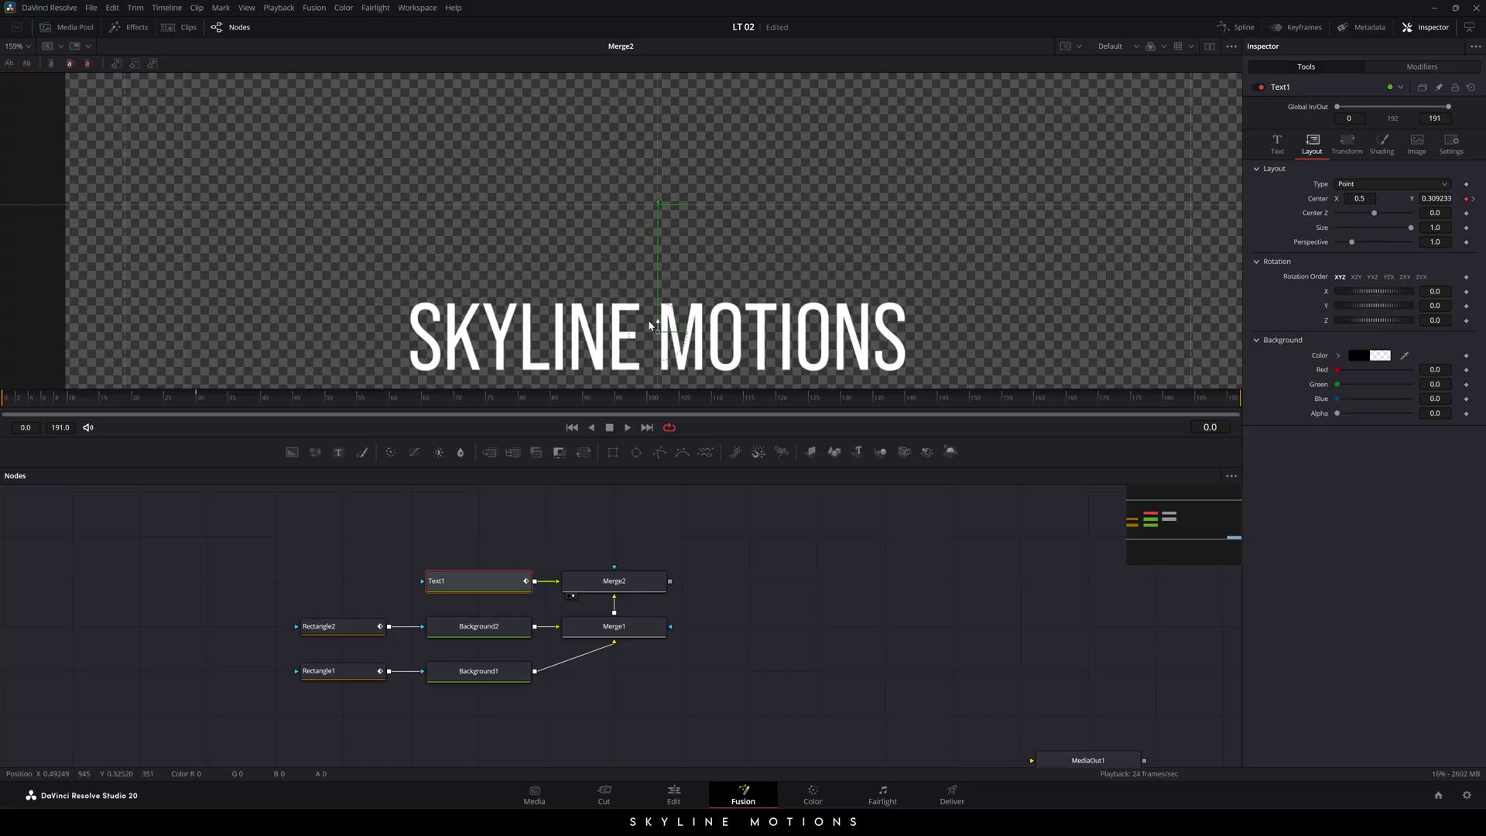
{"action": "double_click", "coordinate": [1435, 199]}
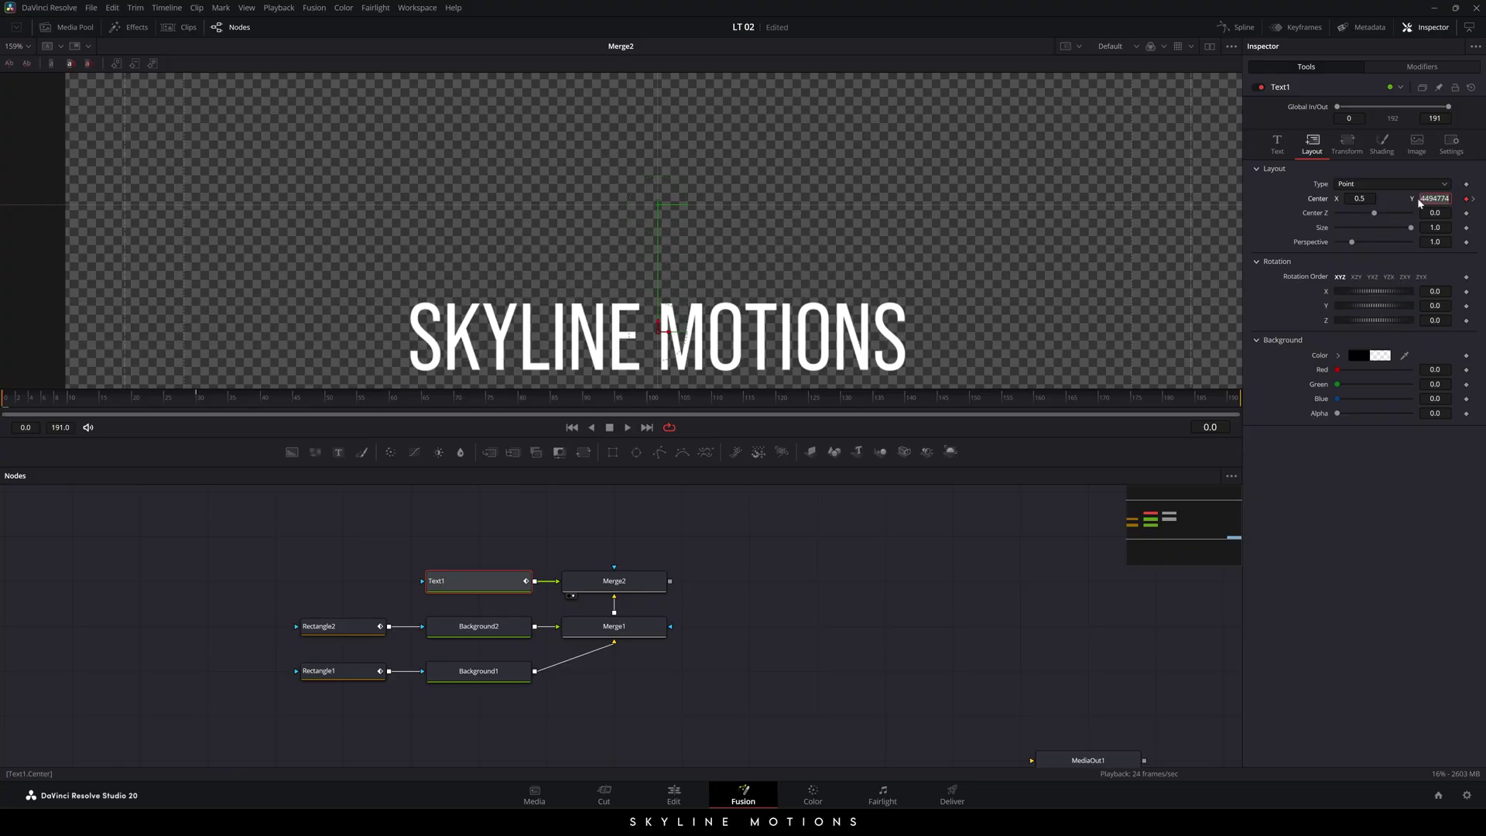
{"action": "type", "text": "0.3"}
{"action": "key", "text": "Tab"}
- Add a Center keyframe at frame 150 that holds the title at its centred position
{"action": "left_click_drag", "start_coordinate": [1061, 401], "coordinate": [979, 402]}
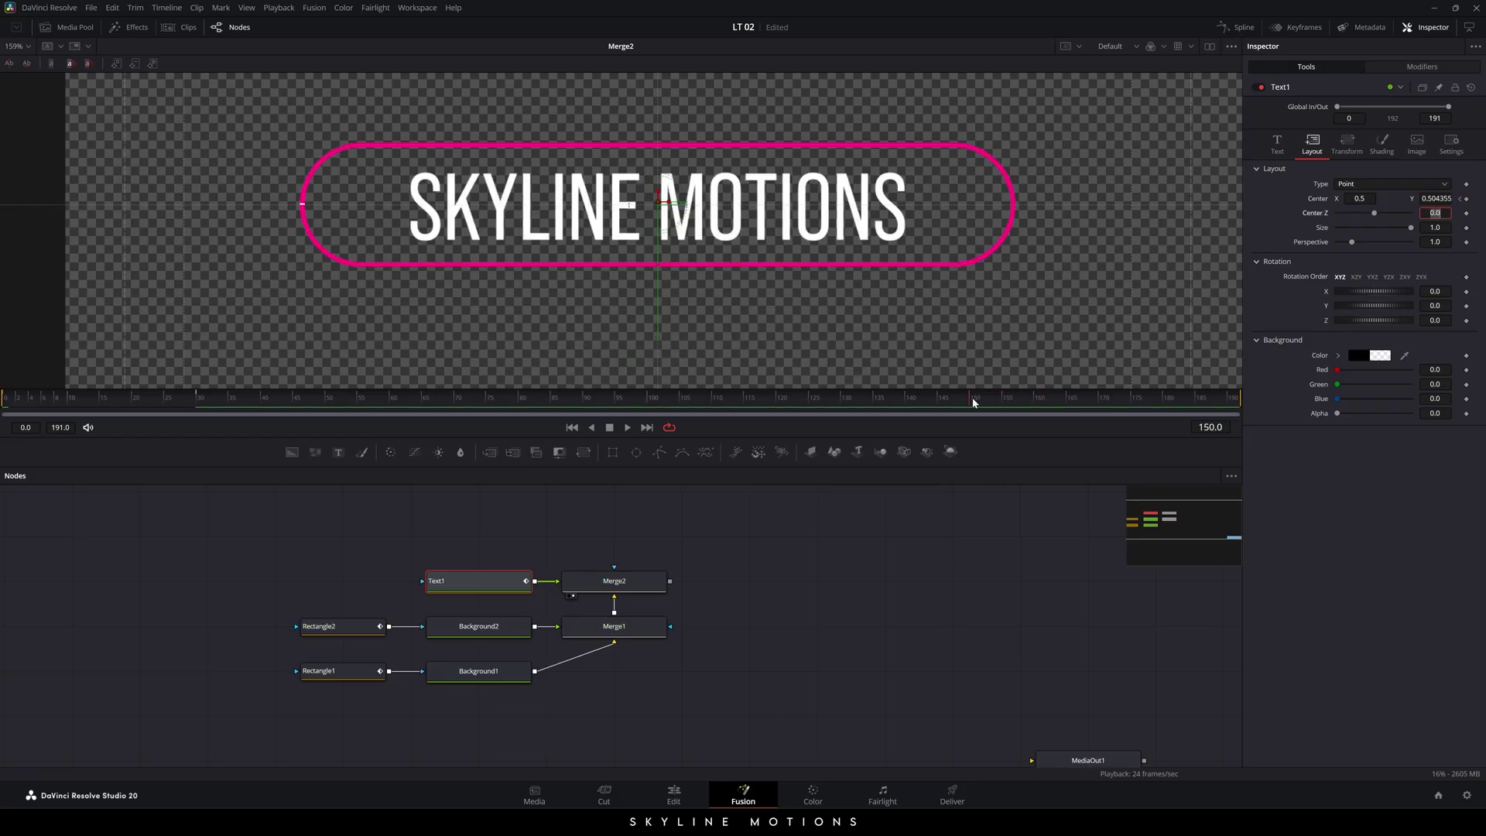
{"action": "right_click", "coordinate": [1322, 203]}
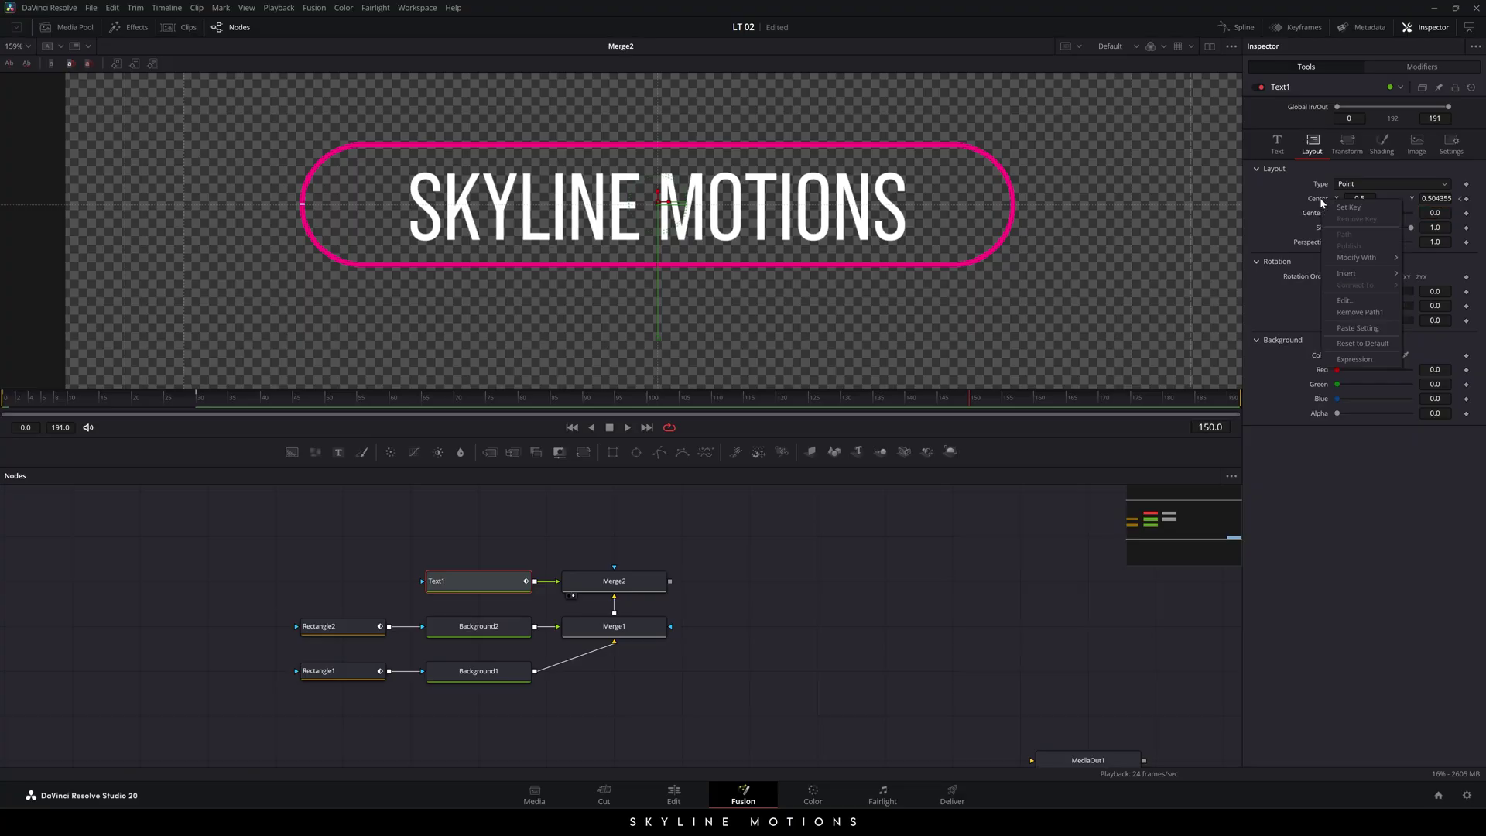
{"action": "left_click", "coordinate": [1349, 208]}
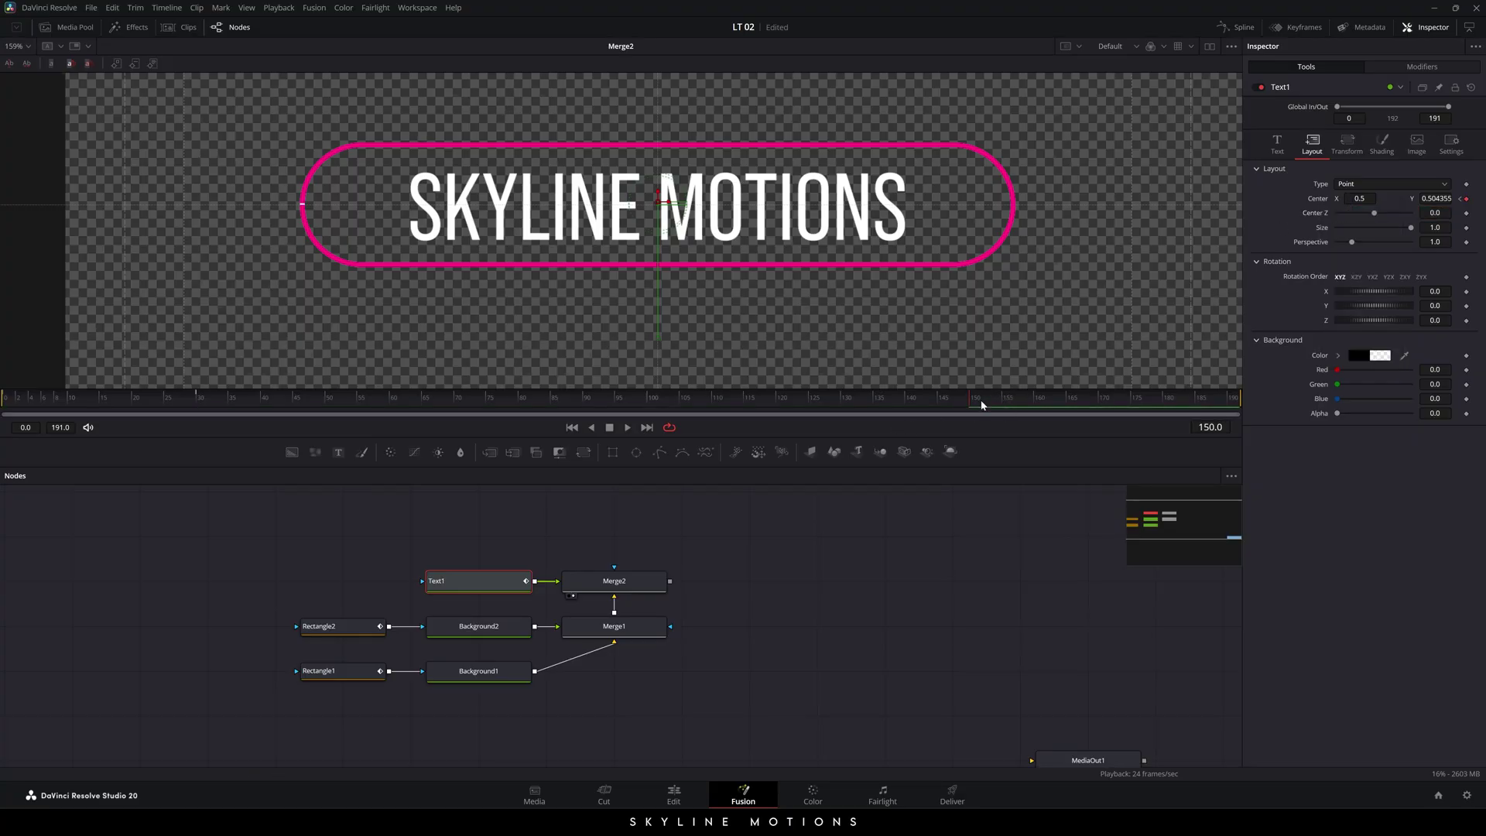
- At frame 180, move the title back down below the outline with Center Y at 0.3
{"action": "left_click_drag", "start_coordinate": [981, 404], "coordinate": [1168, 411]}
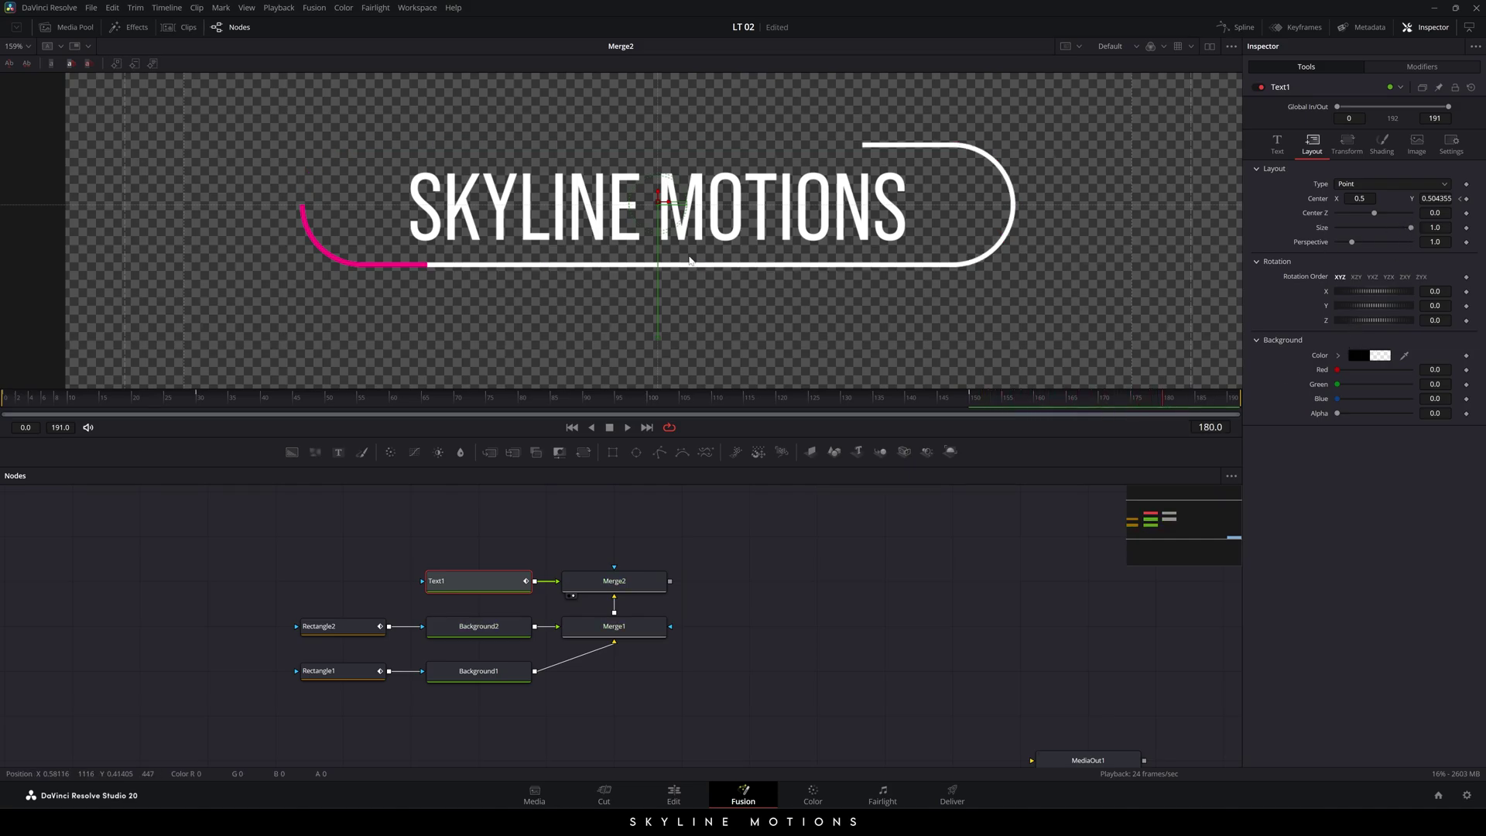
{"action": "left_click_drag", "start_coordinate": [658, 195], "coordinate": [659, 332]}
{"action": "left_click", "coordinate": [1448, 198]}
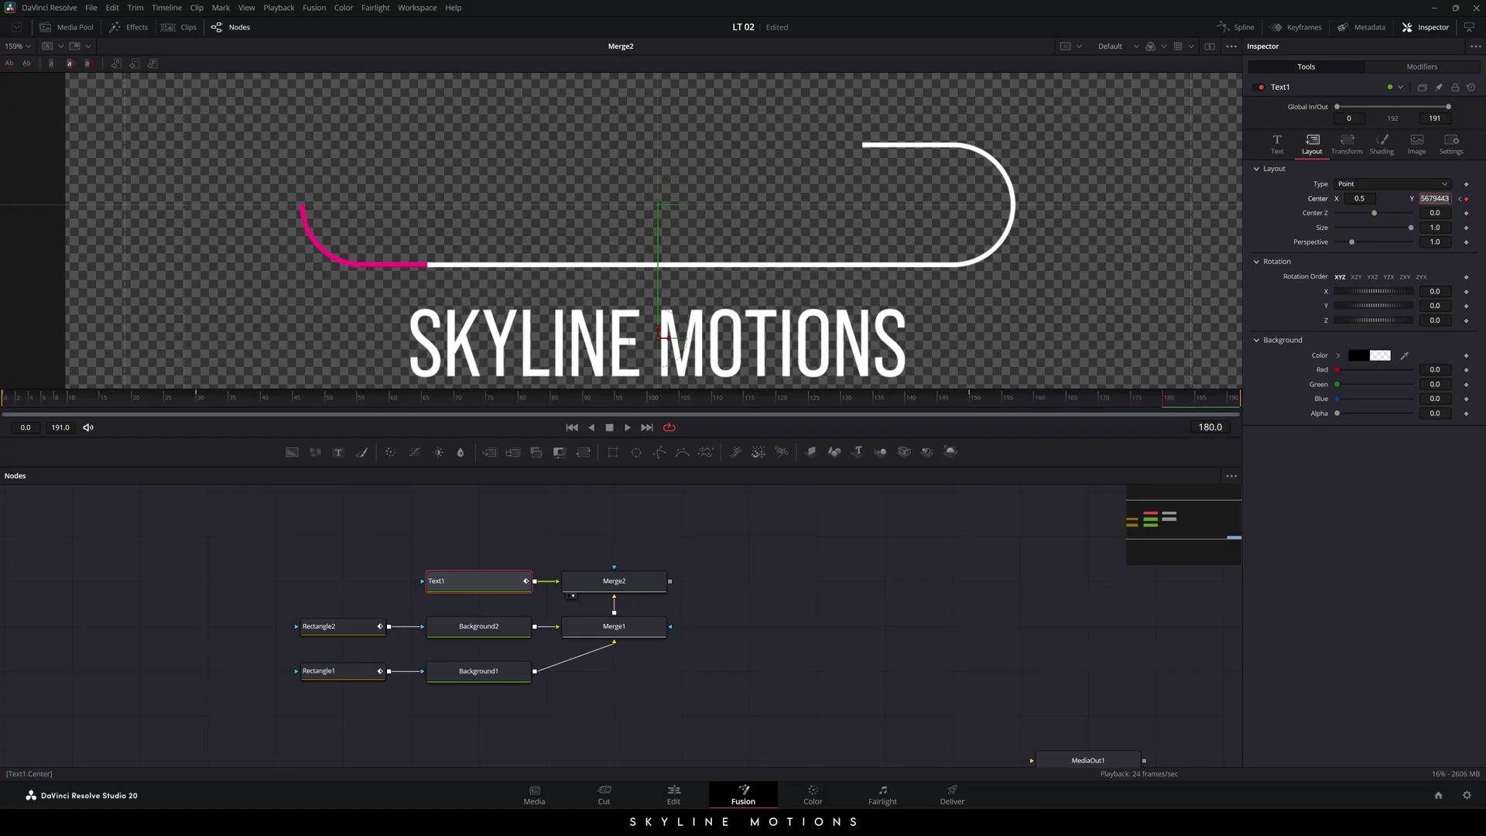
{"action": "key", "text": "BackSpace"}
{"action": "key", "text": "Tab"}
{"action": "left_click_drag", "start_coordinate": [1221, 399], "coordinate": [771, 407]}
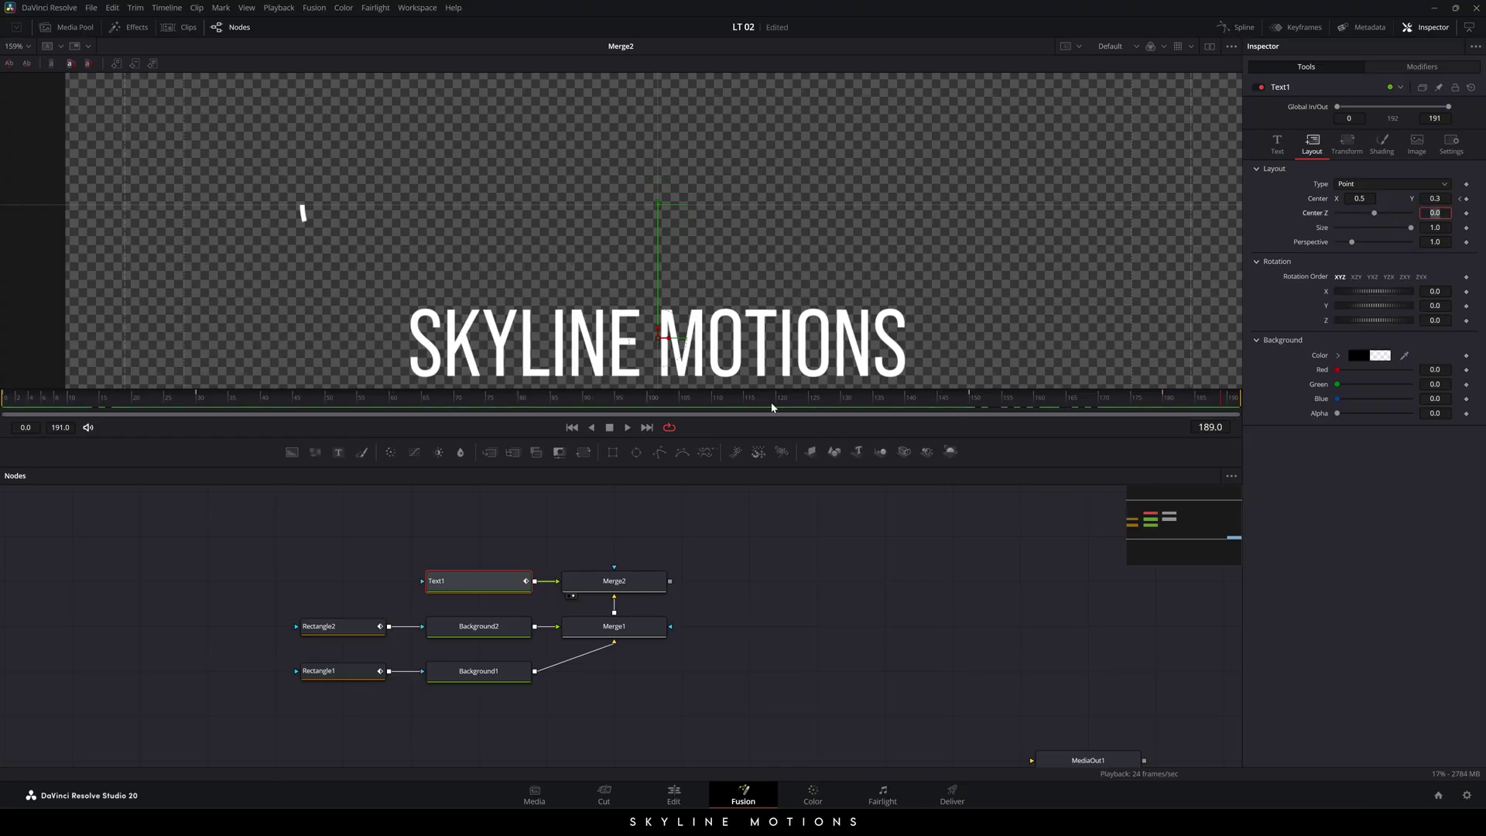
- Show only Text1's Displacement curve in the Spline editor and fit it to the view
{"action": "left_click", "coordinate": [1236, 26]}
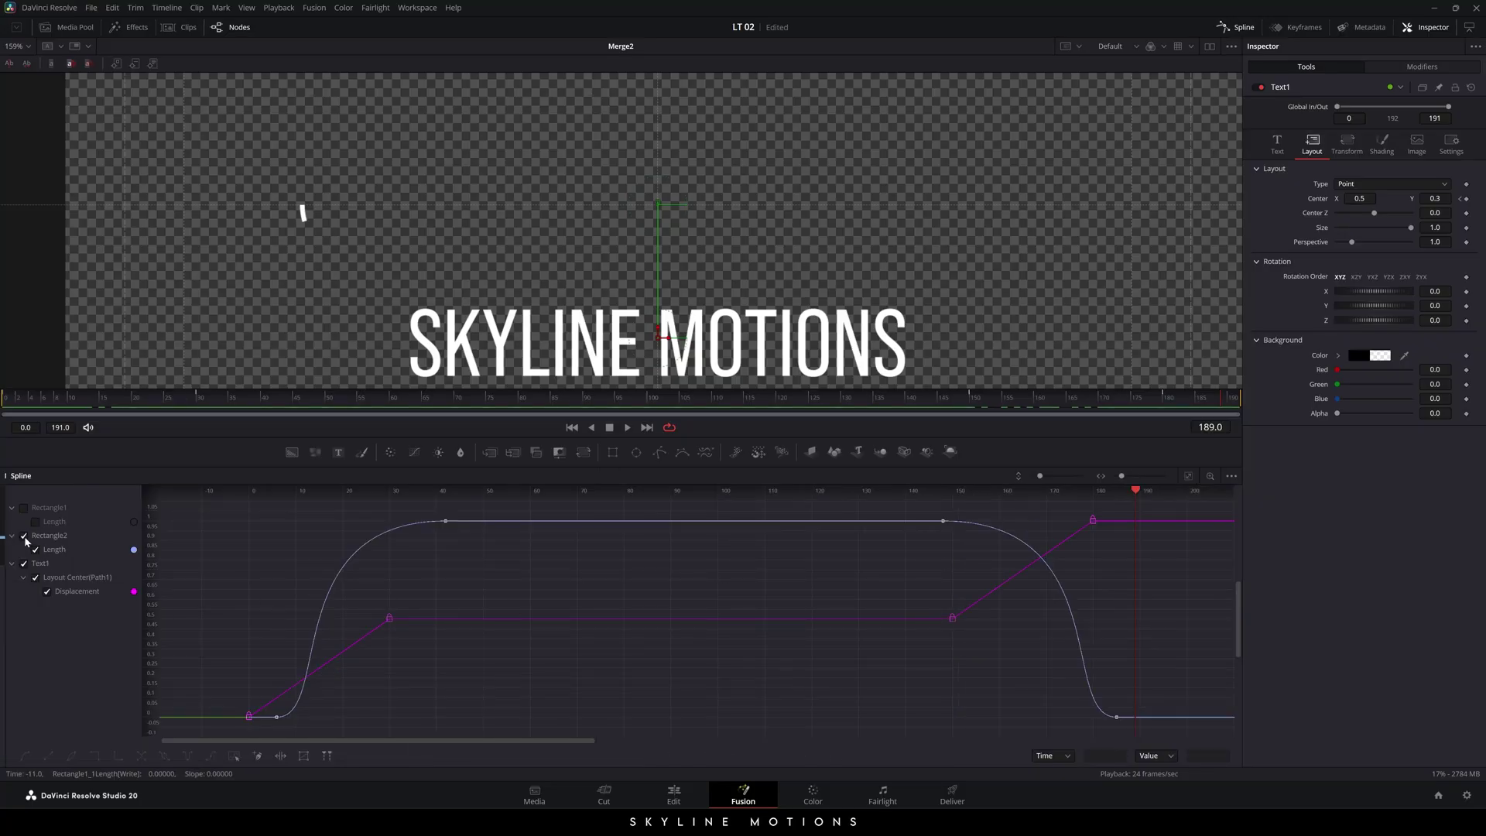
{"action": "left_click", "coordinate": [24, 535]}
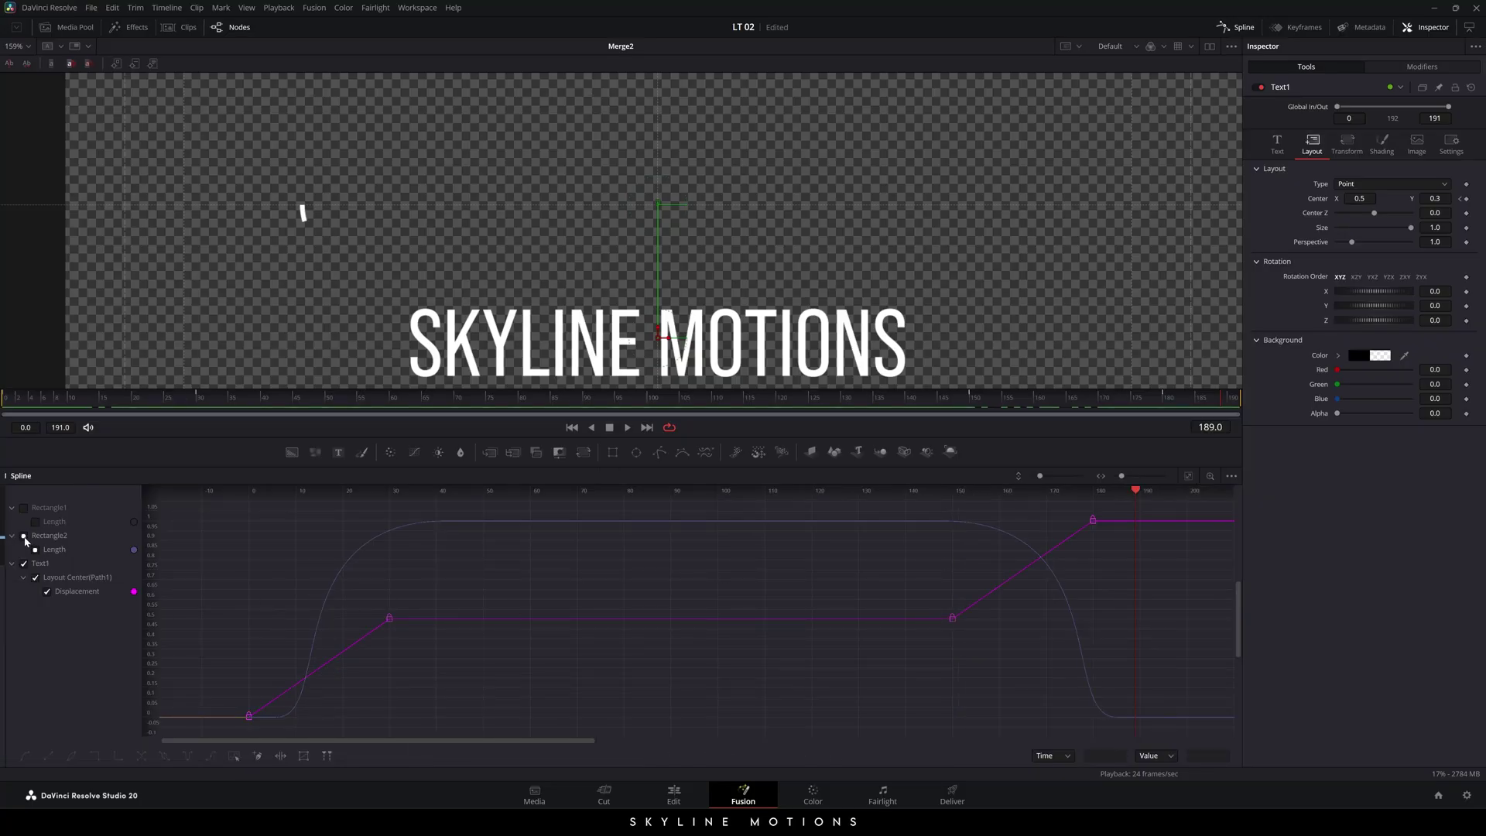
{"action": "left_click", "coordinate": [1188, 477]}
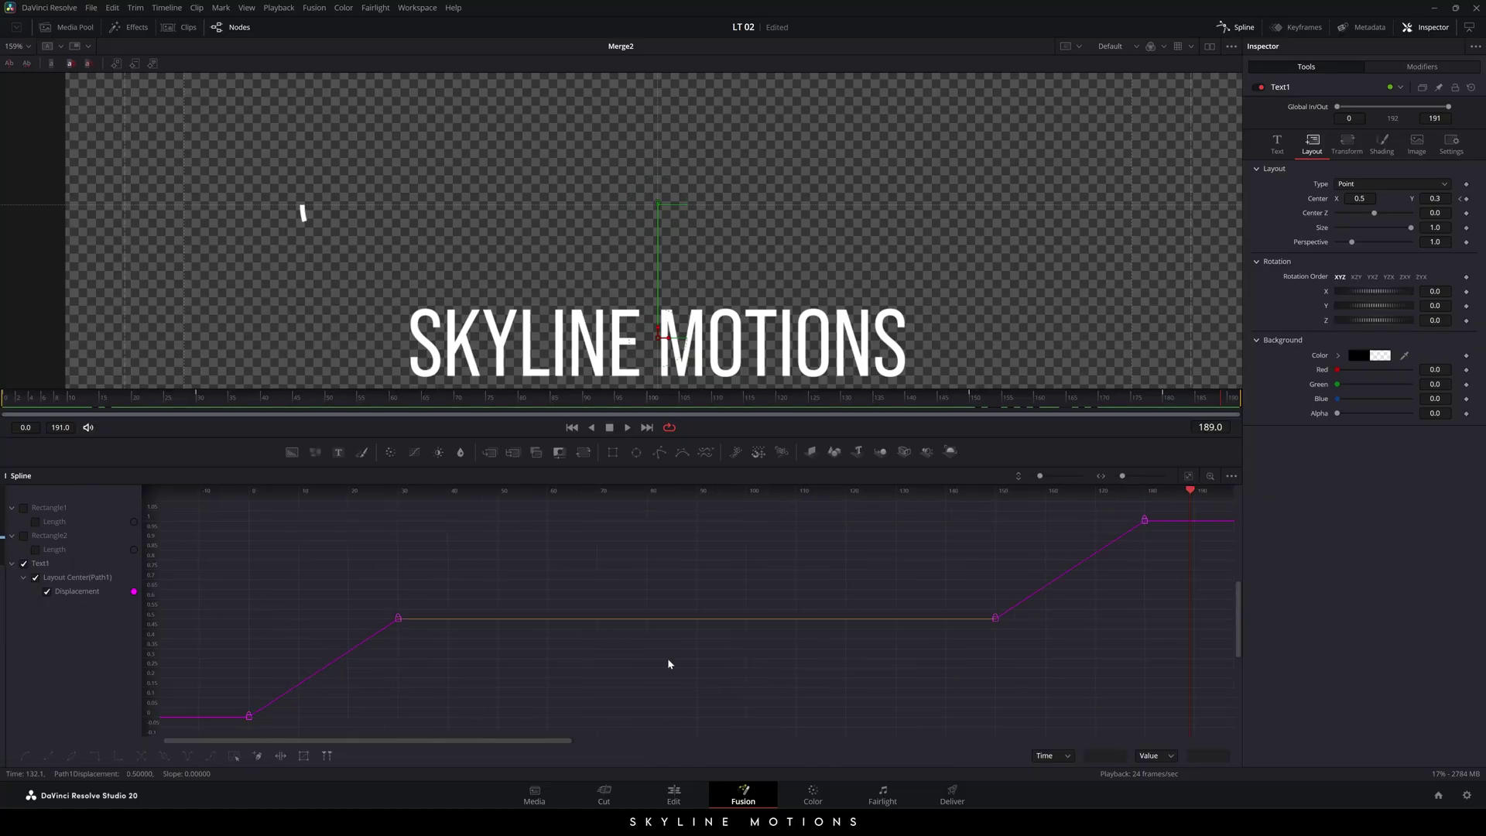
- Smooth the Displacement keyframes at frames 0 and 30, stretching the frame 30 incoming handle back to about frame 0
{"action": "left_click_drag", "start_coordinate": [440, 572], "coordinate": [226, 726]}
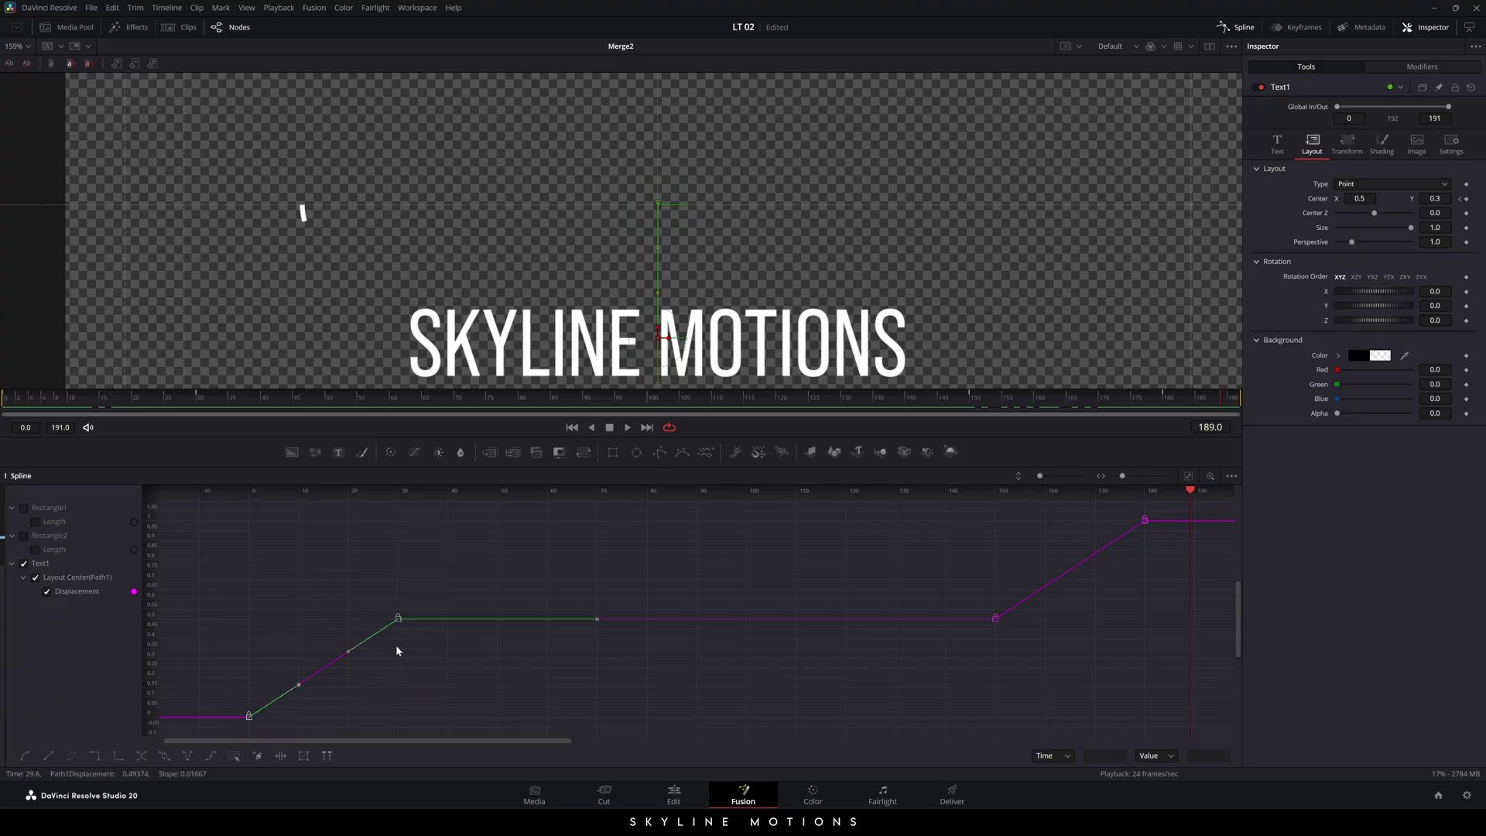
{"action": "key", "text": "s"}
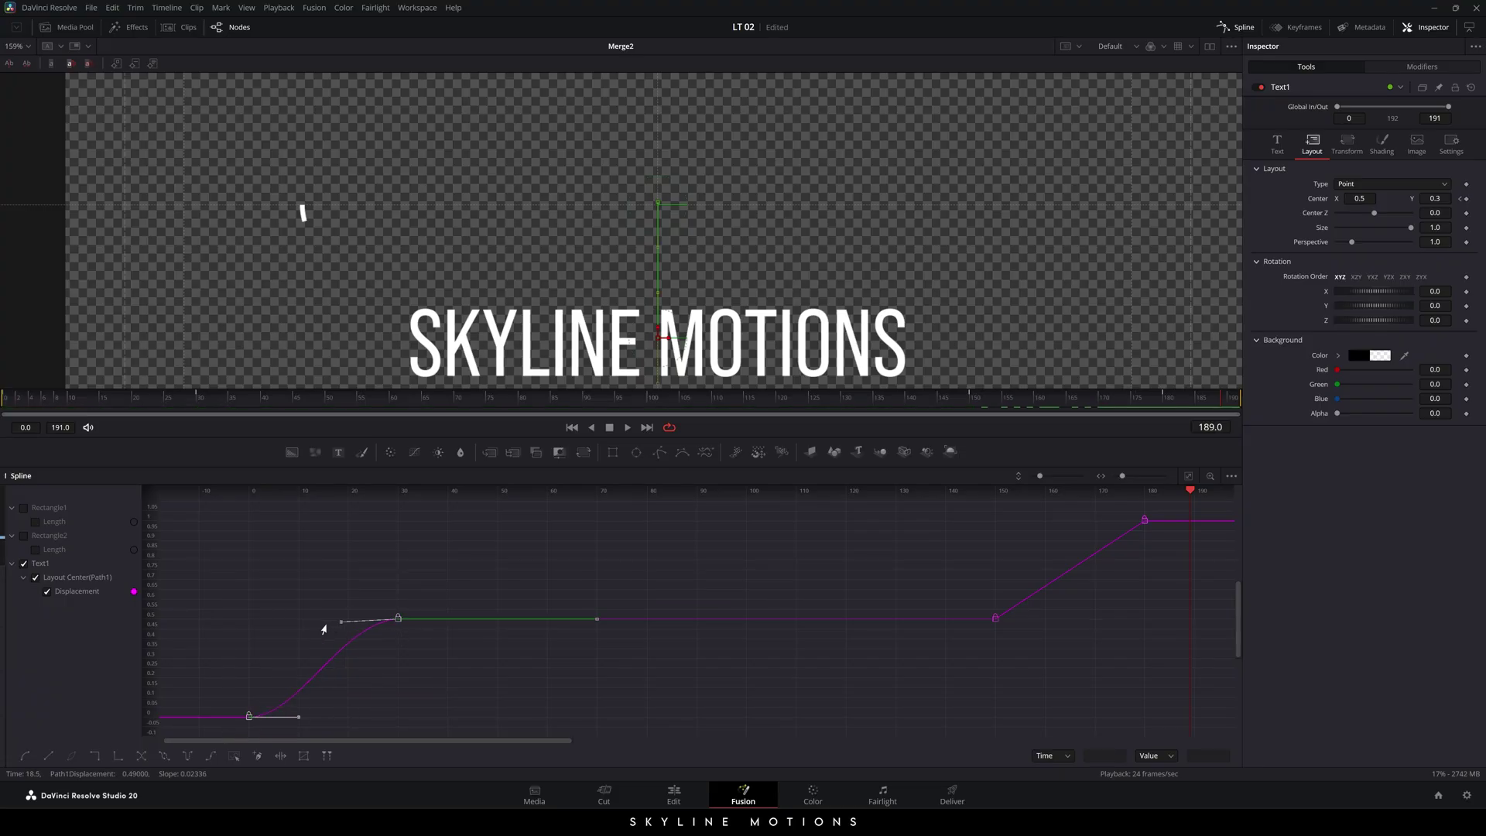
{"action": "left_click_drag", "start_coordinate": [340, 622], "coordinate": [249, 619]}
- Smooth the Displacement keyframes at frames 150 and 180, stretch the frame 150 outgoing handle to about frame 180, and close the Spline editor
{"action": "left_click_drag", "start_coordinate": [1173, 506], "coordinate": [962, 647]}
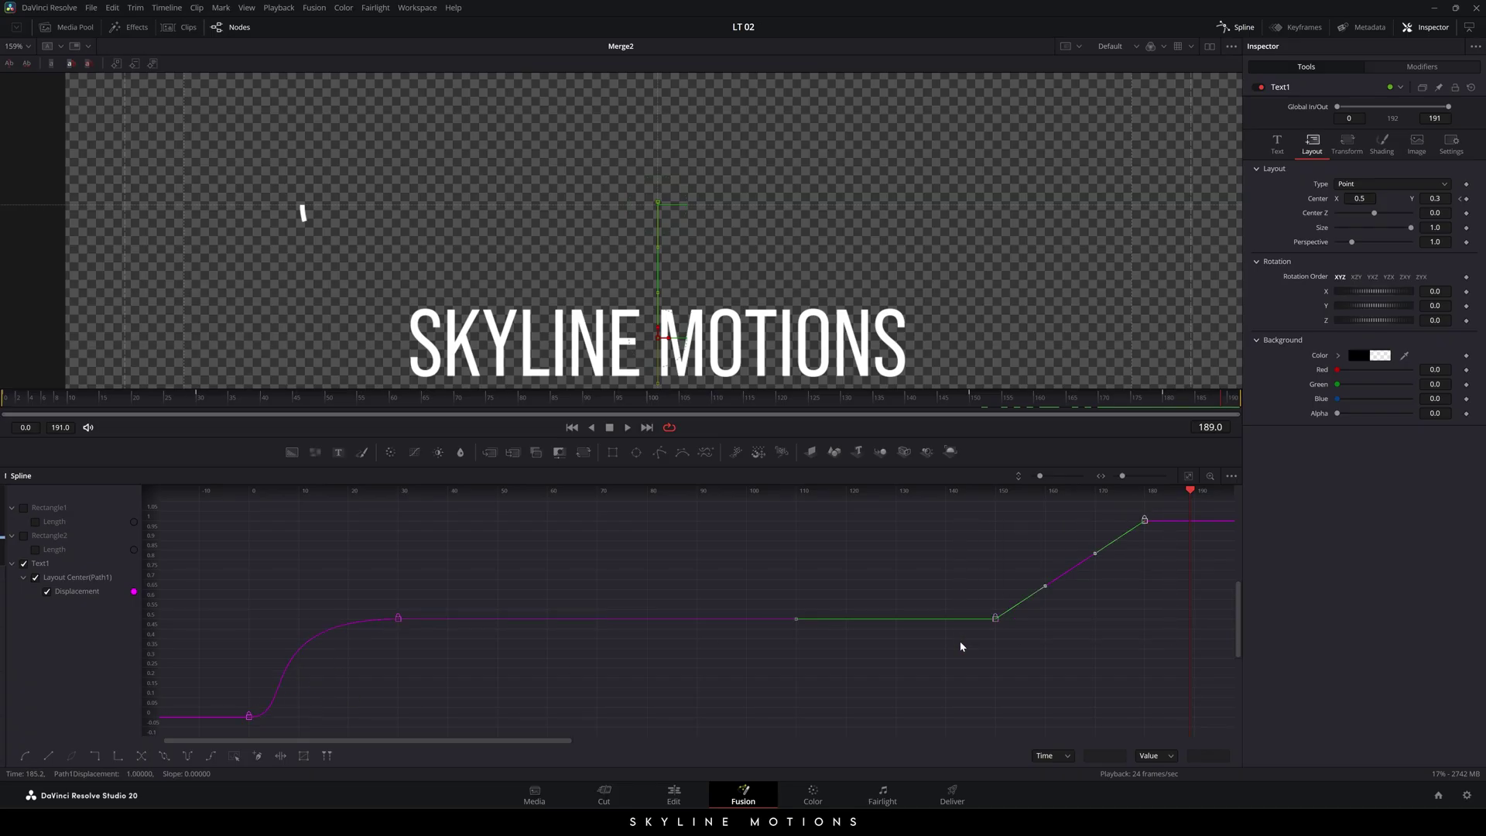
{"action": "key", "text": "s"}
{"action": "left_click_drag", "start_coordinate": [1041, 621], "coordinate": [1141, 622]}
{"action": "left_click", "coordinate": [1062, 658]}
{"action": "left_click", "coordinate": [1243, 29]}
- Play the animation from the start and scrub back through the opening frames to check the title's movement against the outline
{"action": "left_click", "coordinate": [572, 427]}
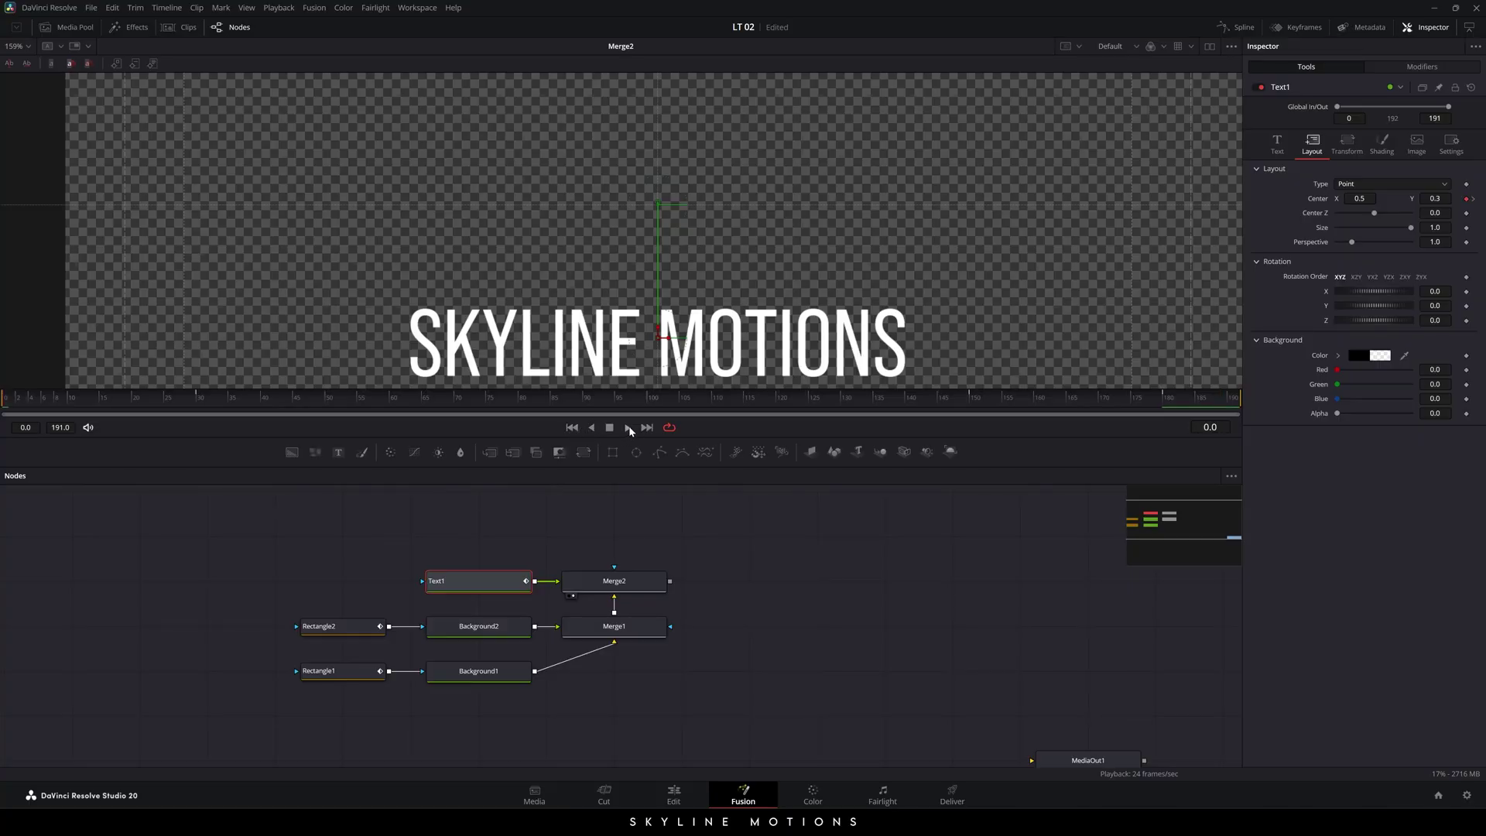
{"action": "left_click", "coordinate": [628, 427]}
{"action": "left_click", "coordinate": [572, 427]}
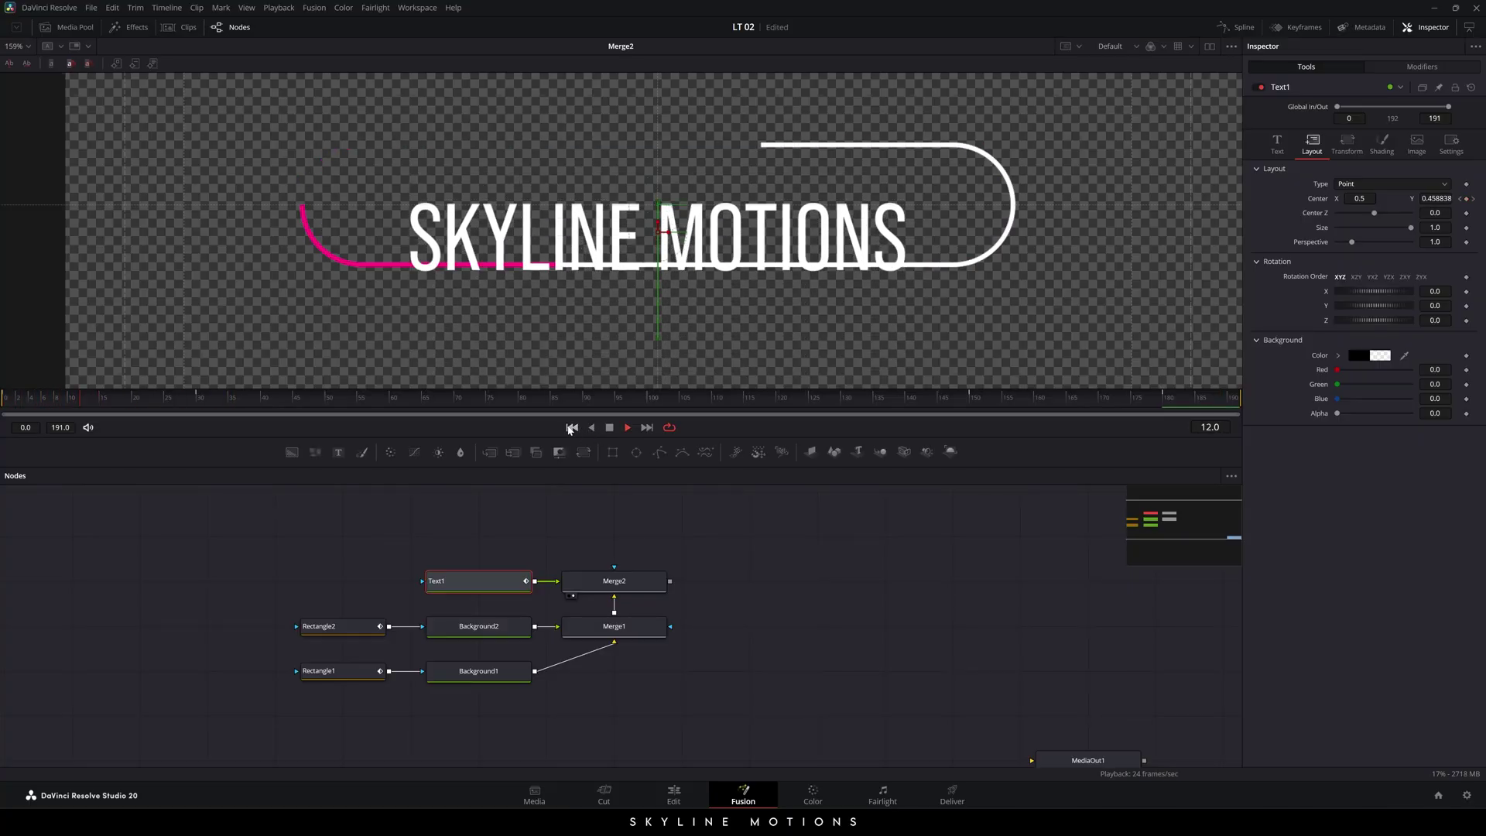
{"action": "left_click", "coordinate": [609, 427]}
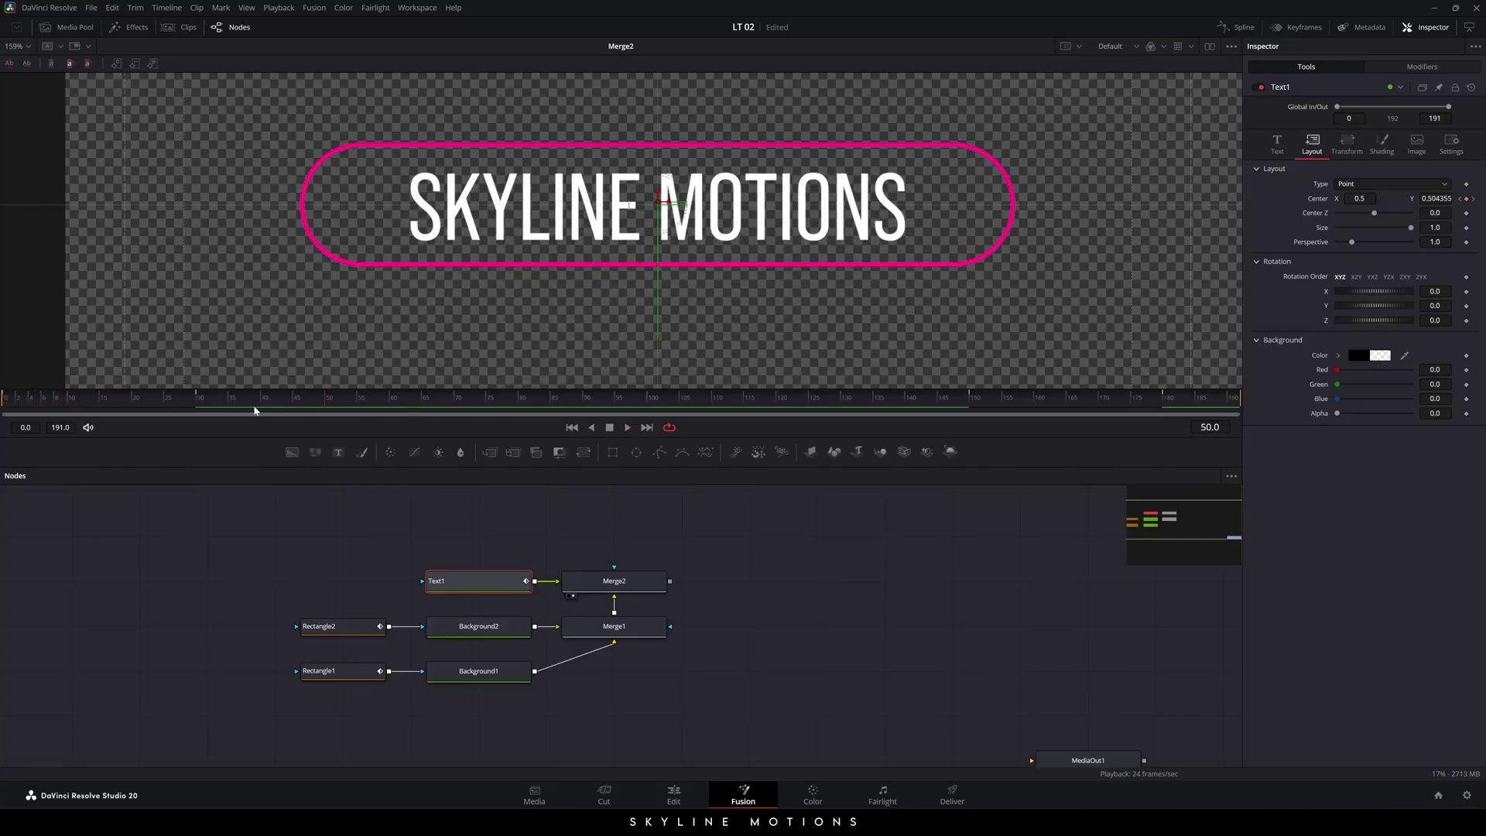
{"action": "left_click_drag", "start_coordinate": [301, 406], "coordinate": [54, 399]}
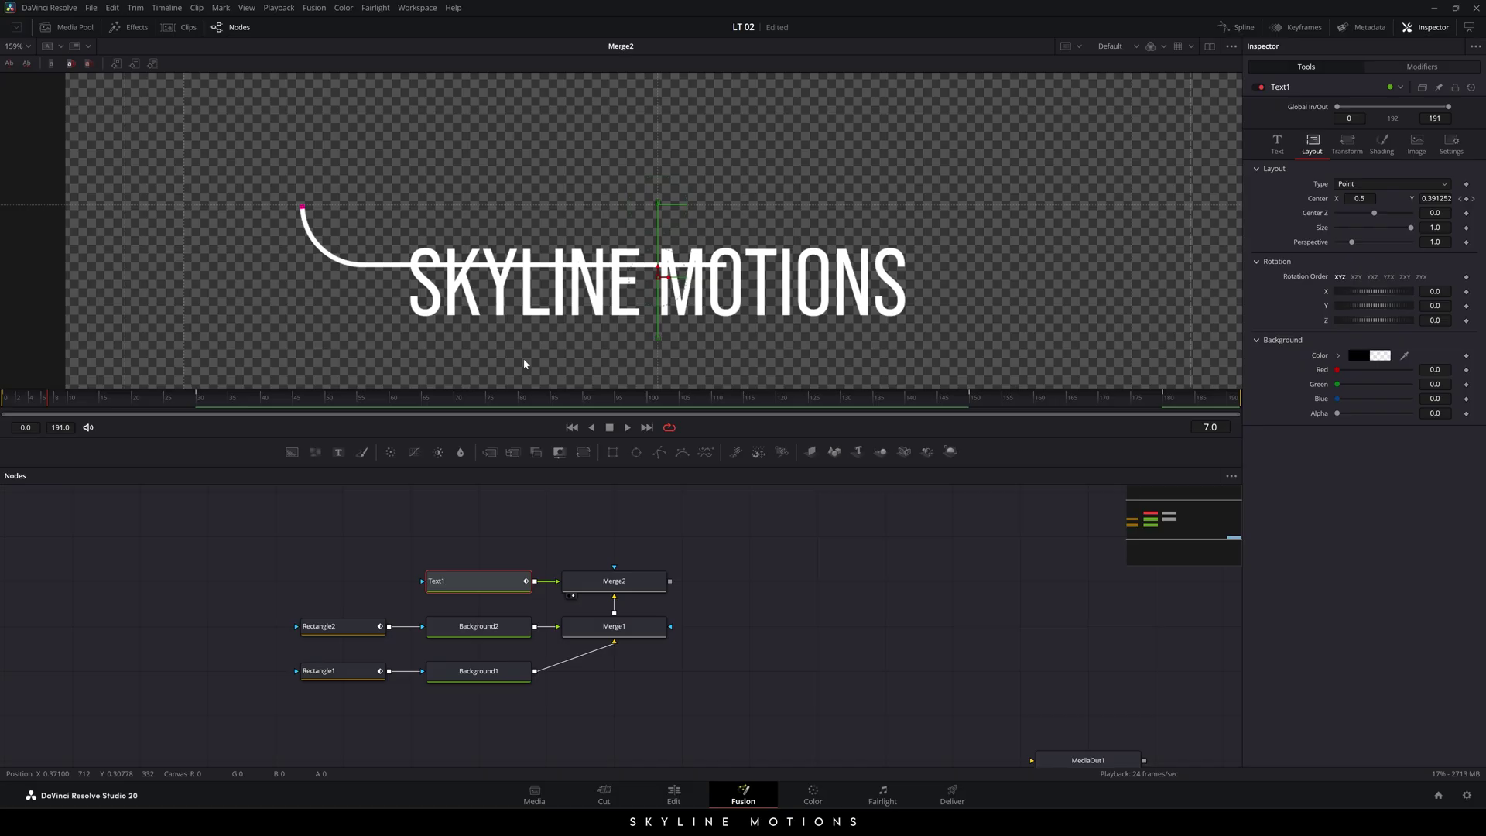
- Duplicate the Rectangle1 node into the empty space above the Rectangle2 node
{"action": "left_click", "coordinate": [661, 545]}
{"action": "left_click_drag", "start_coordinate": [622, 522], "coordinate": [647, 533]}
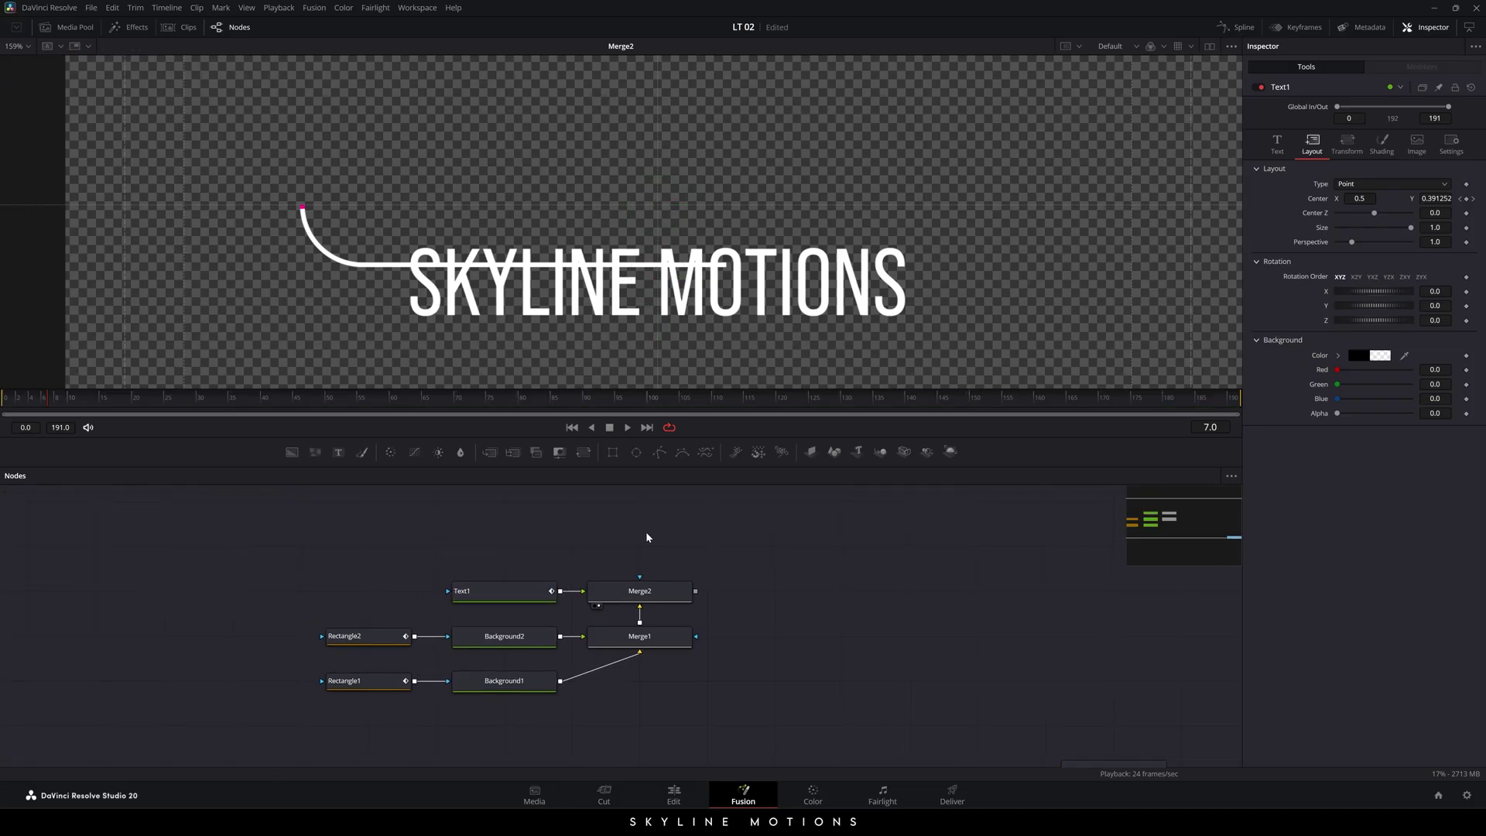
{"action": "left_click", "coordinate": [360, 686]}
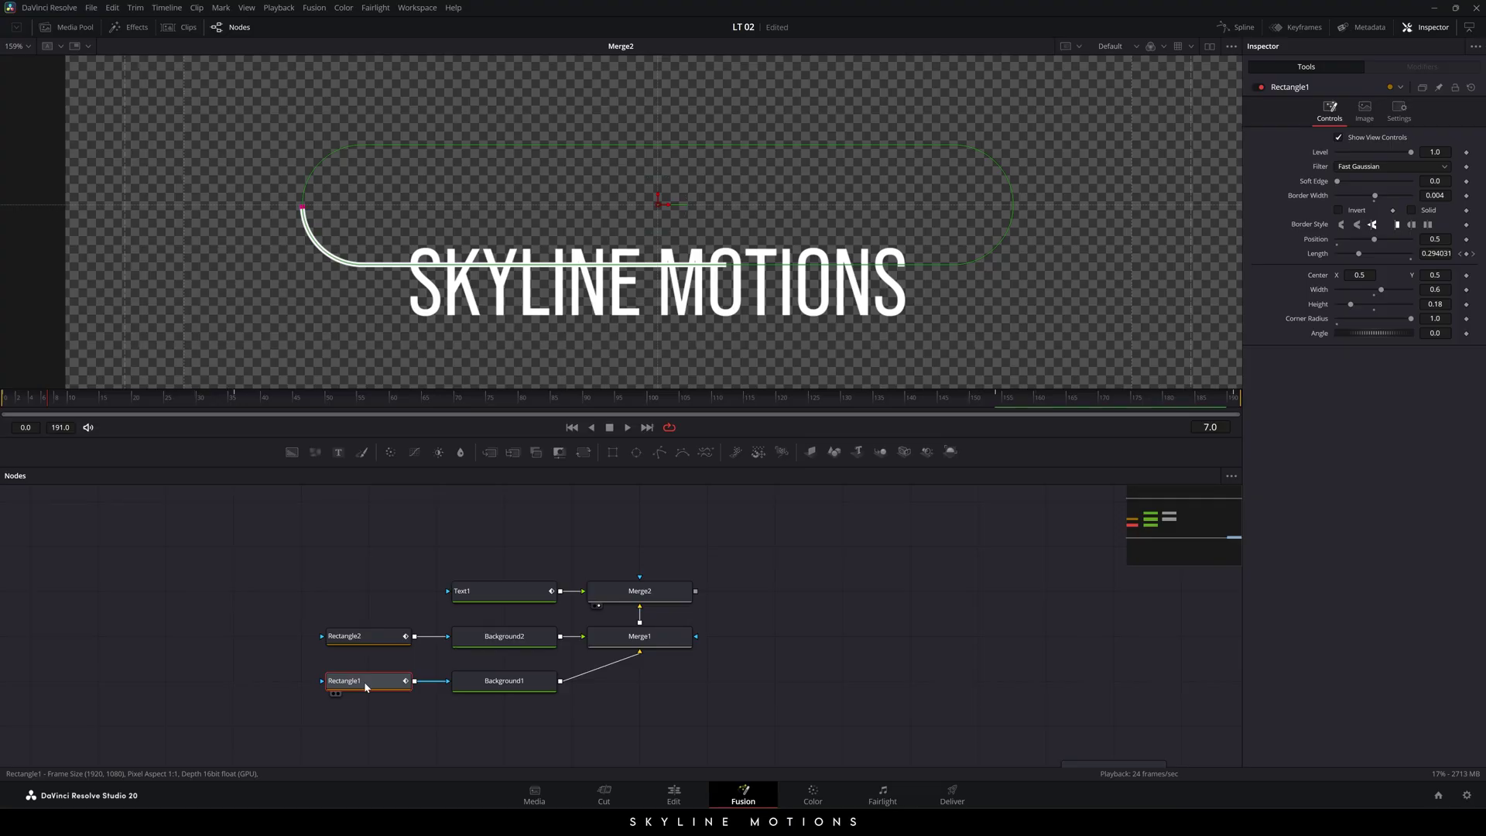
{"action": "left_click", "coordinate": [367, 561]}
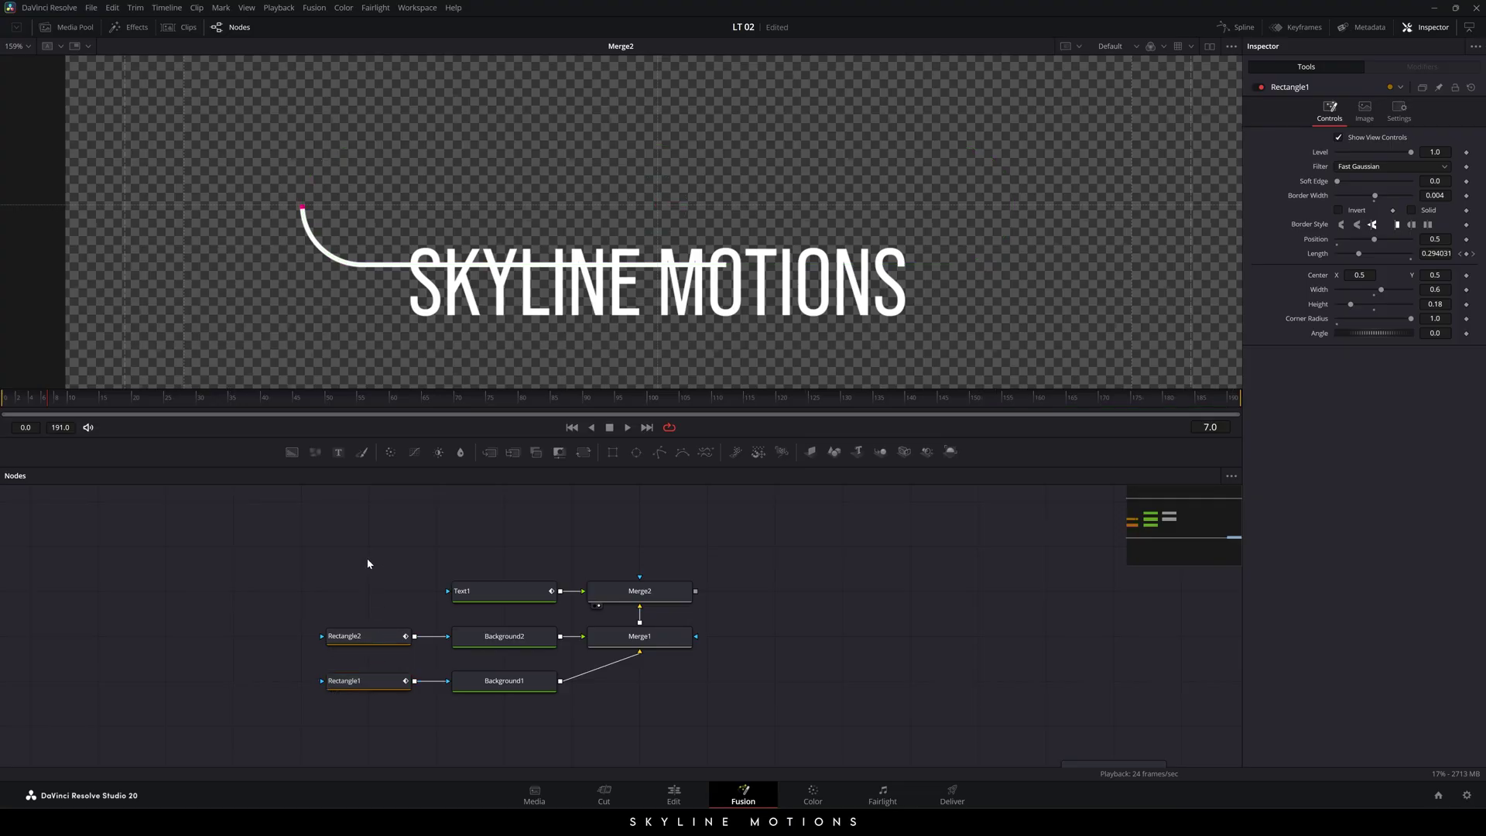
{"action": "key", "text": "ctrl+v"}
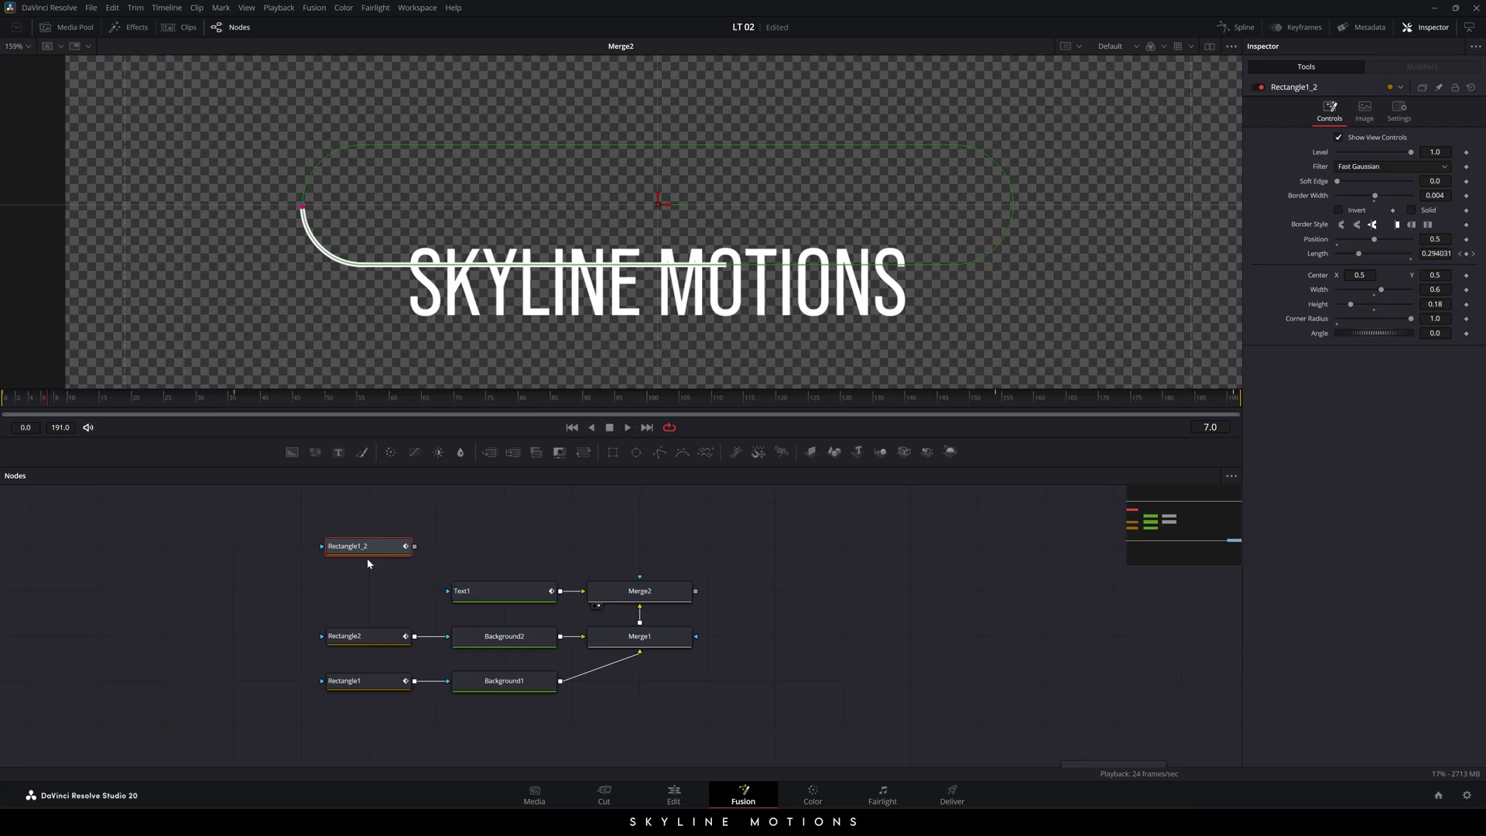
- Rename the copied rectangle node Matte and connect its output to Text1's effect mask input
{"action": "key", "text": "F2"}
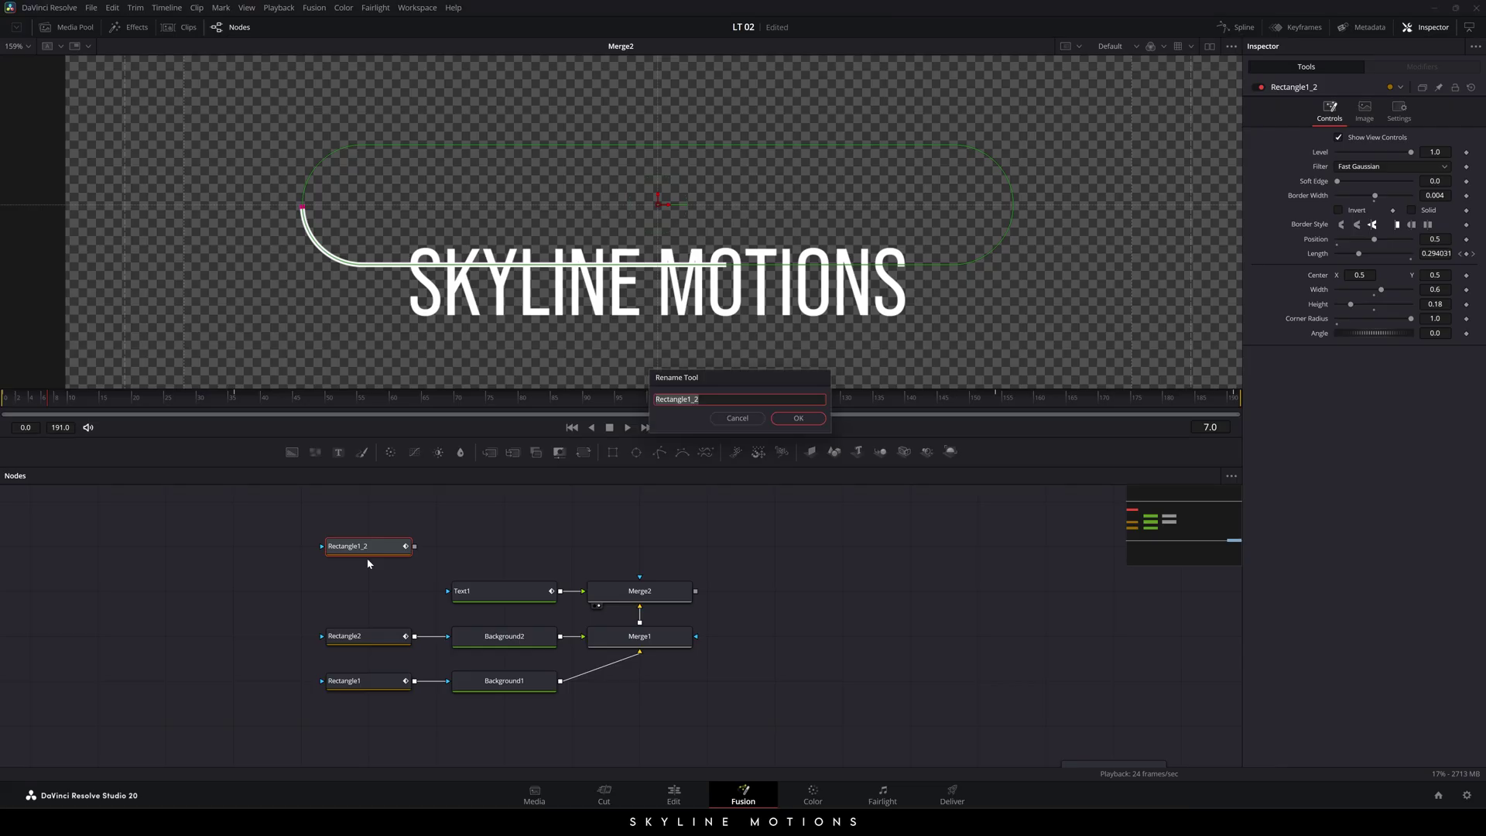
{"action": "key", "text": "BackSpace"}
{"action": "key", "text": "Return"}
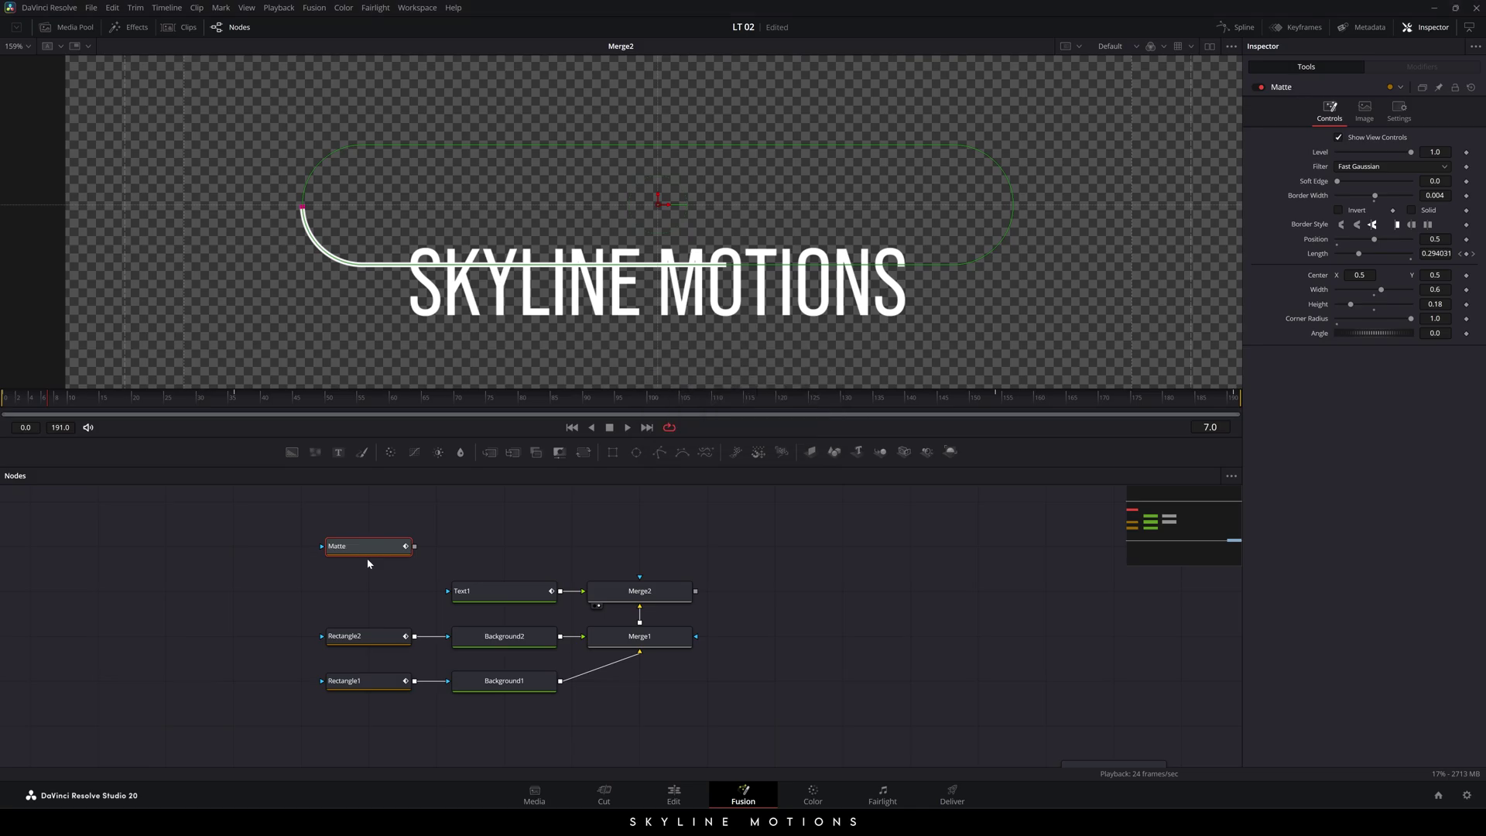
{"action": "left_click_drag", "start_coordinate": [414, 547], "coordinate": [478, 592]}
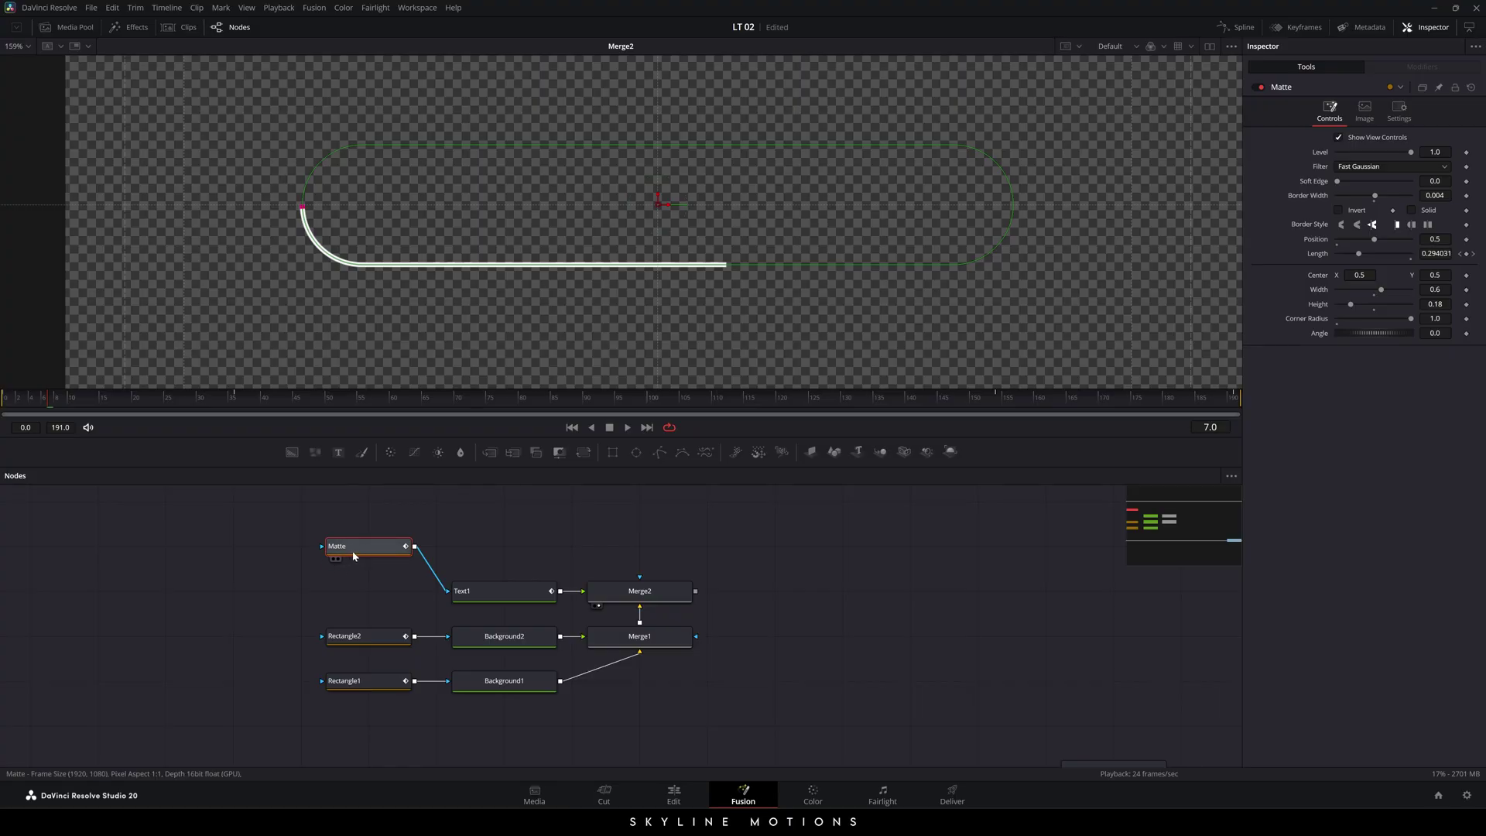
- Remove the Length animation from the Matte node at frame 100 so its Length stays at 1.0
{"action": "left_click_drag", "start_coordinate": [569, 403], "coordinate": [657, 404]}
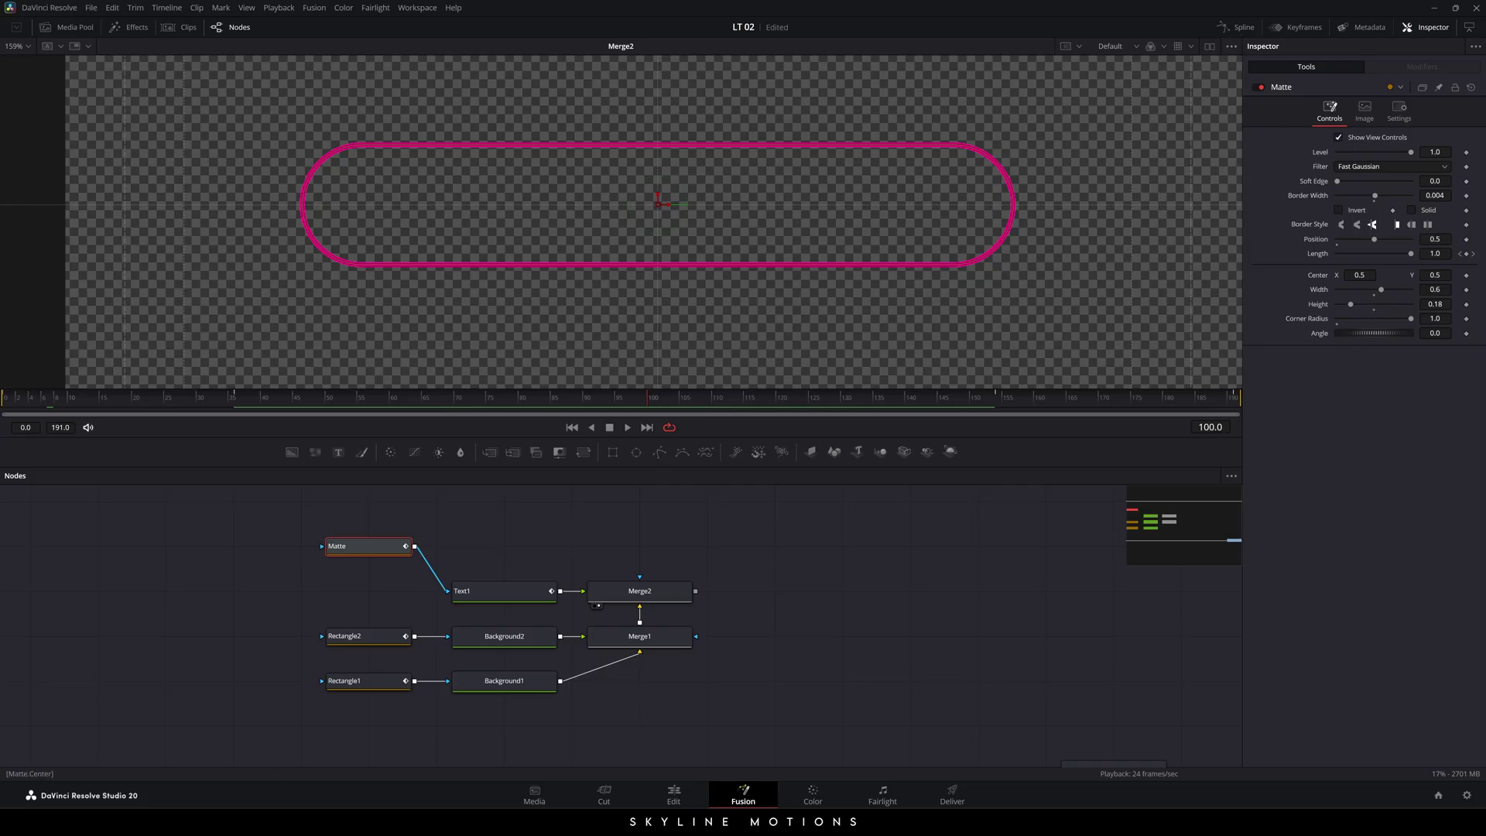
{"action": "right_click", "coordinate": [1319, 257]}
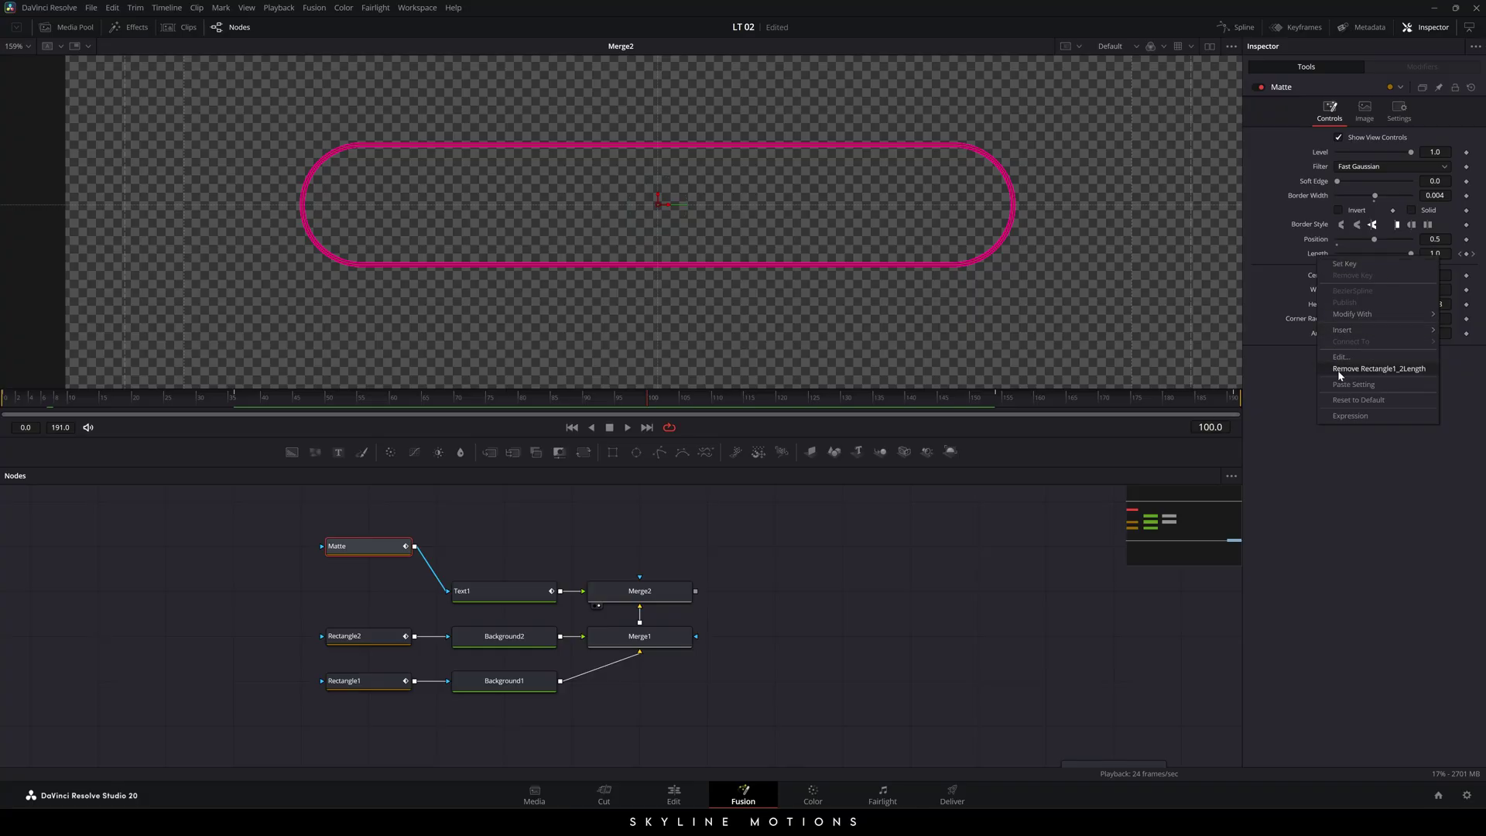
{"action": "left_click", "coordinate": [1395, 373]}
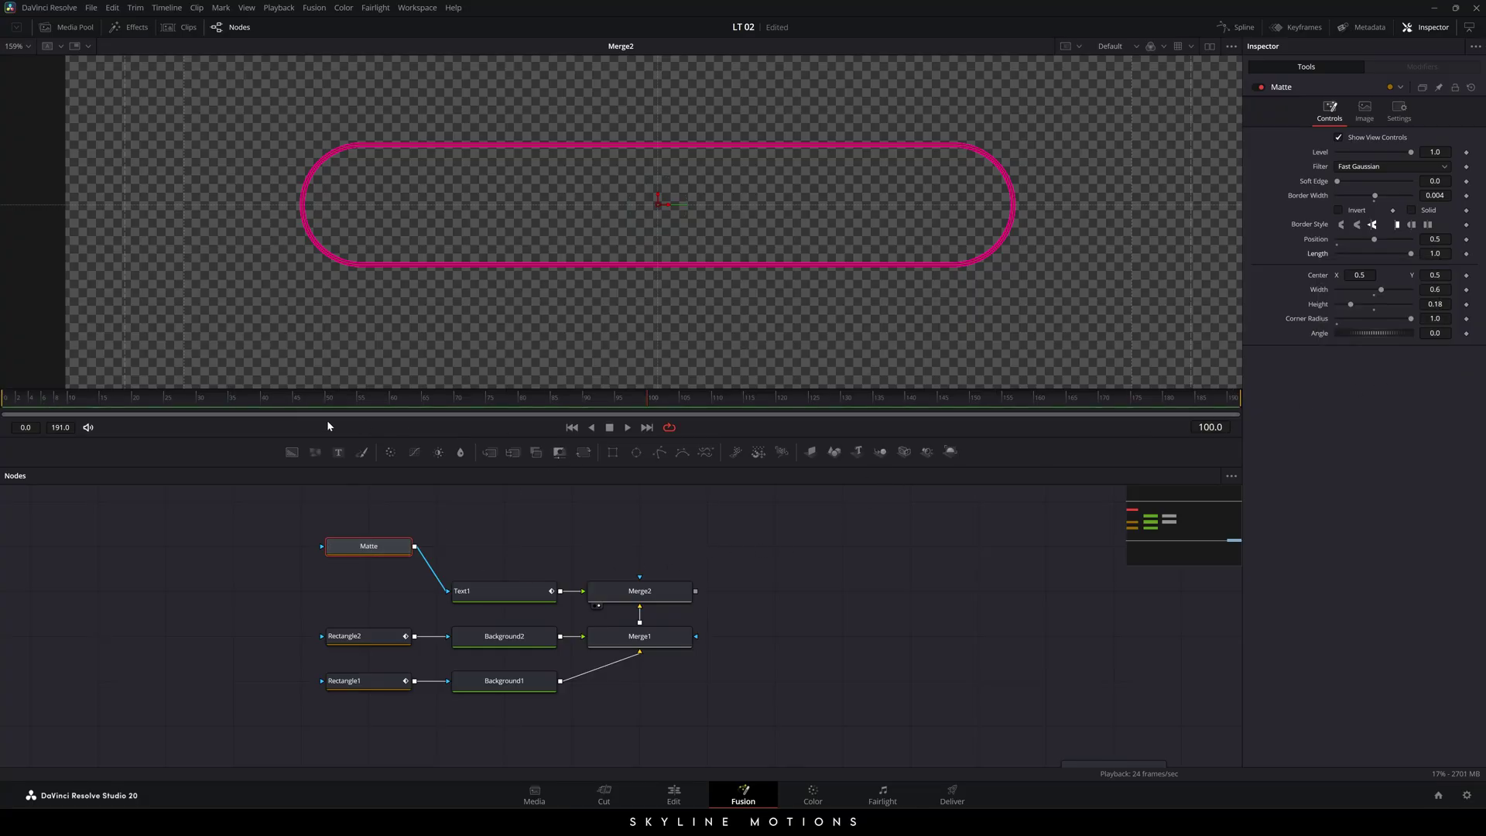
- Reset the Matte's Border Width to 0.0 and make the shape solid
{"action": "mouse_move", "coordinate": [550, 408]}
{"action": "left_mouse_down"}
{"action": "mouse_move", "coordinate": [195, 409]}
{"action": "mouse_move", "coordinate": [825, 411]}
{"action": "left_mouse_up"}
{"action": "left_click", "coordinate": [1374, 201]}
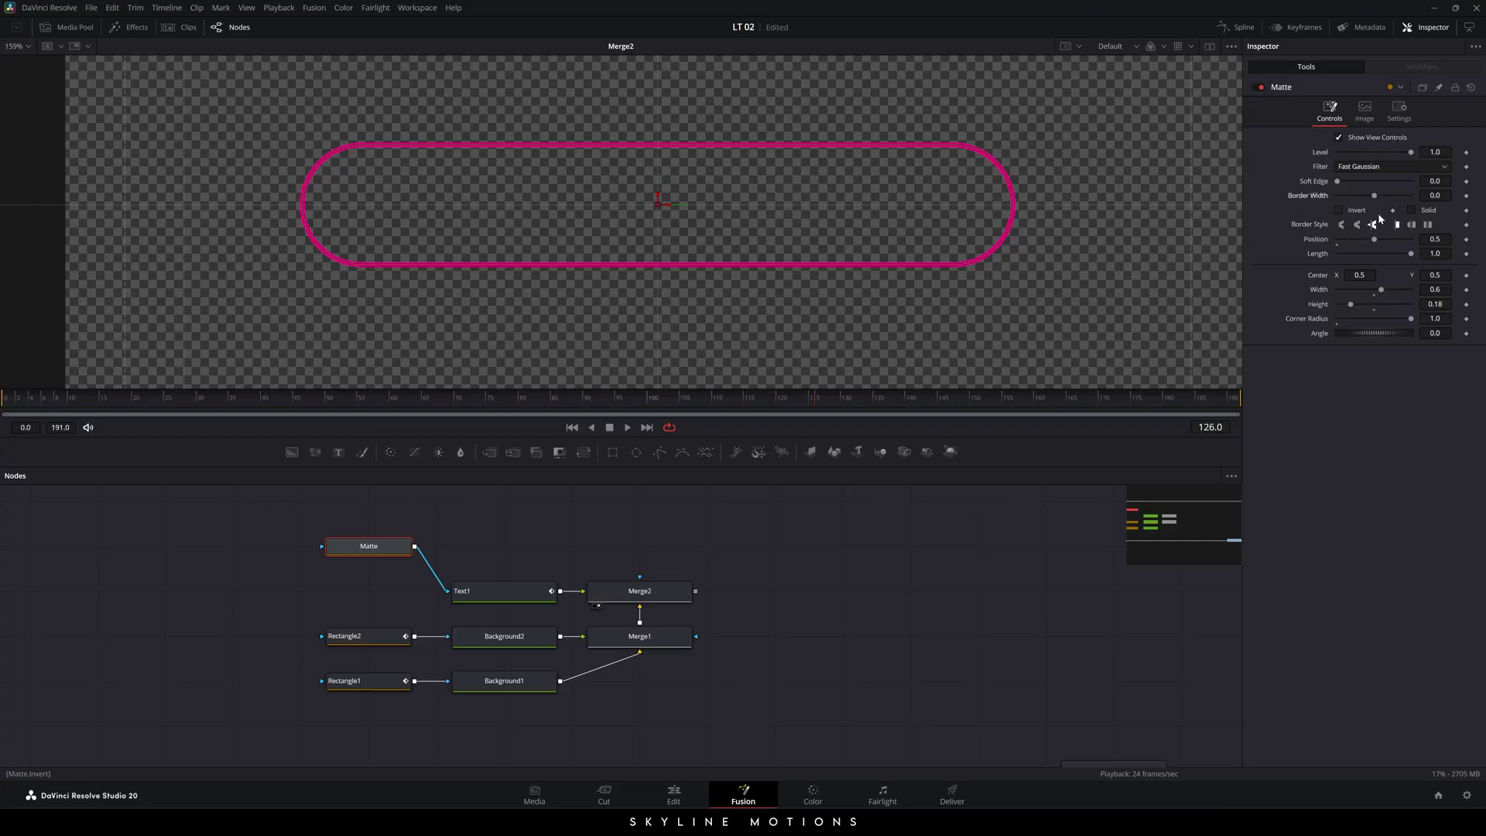
{"action": "left_click", "coordinate": [1425, 216]}
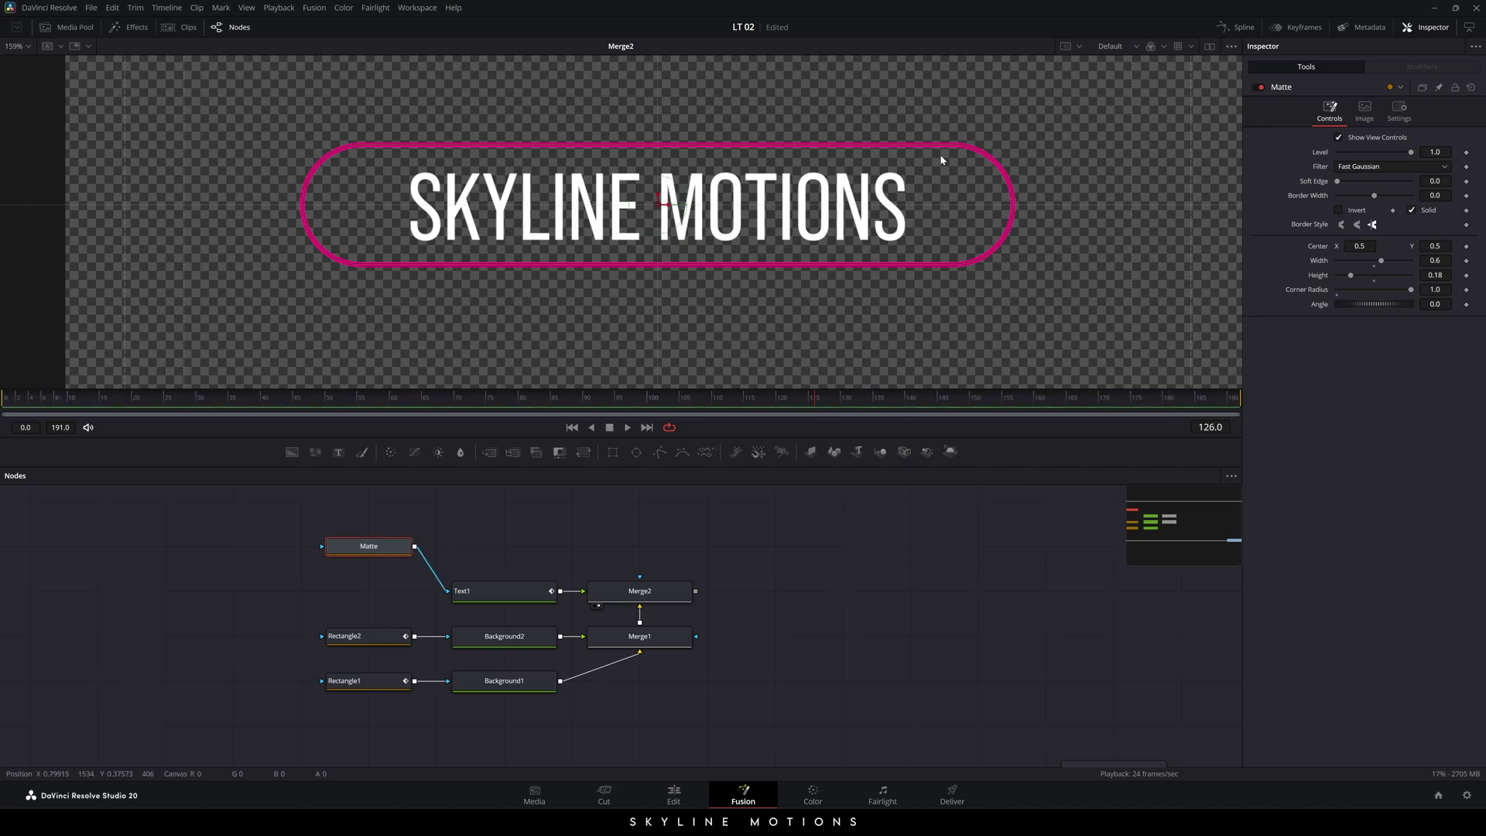
- Move the Matte node down so it lines up in the same row as Text1
{"action": "left_click_drag", "start_coordinate": [390, 554], "coordinate": [388, 577]}
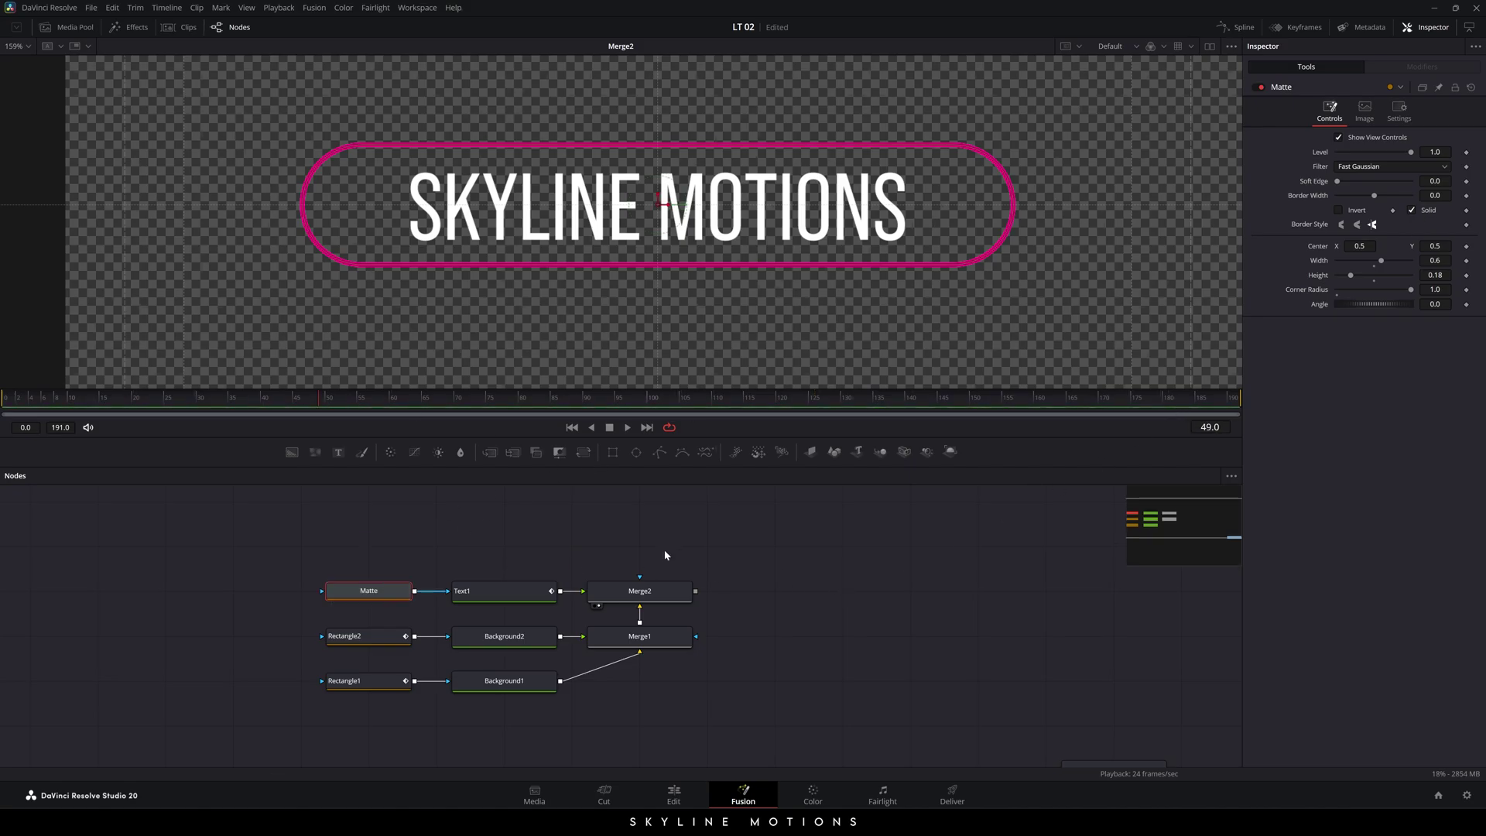
{"action": "left_click_drag", "start_coordinate": [635, 548], "coordinate": [624, 569]}
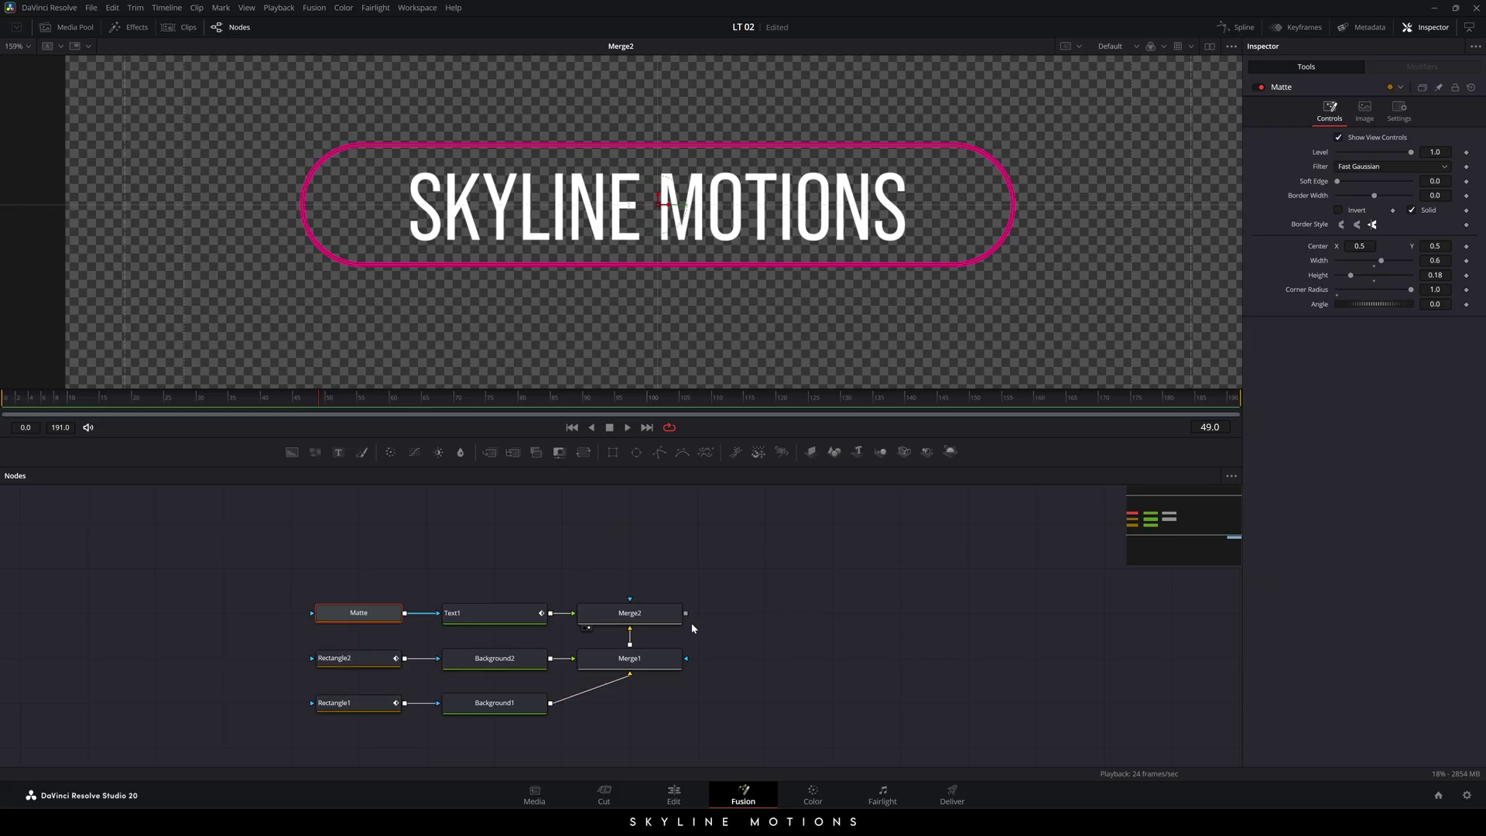
{"action": "left_click", "coordinate": [670, 545]}
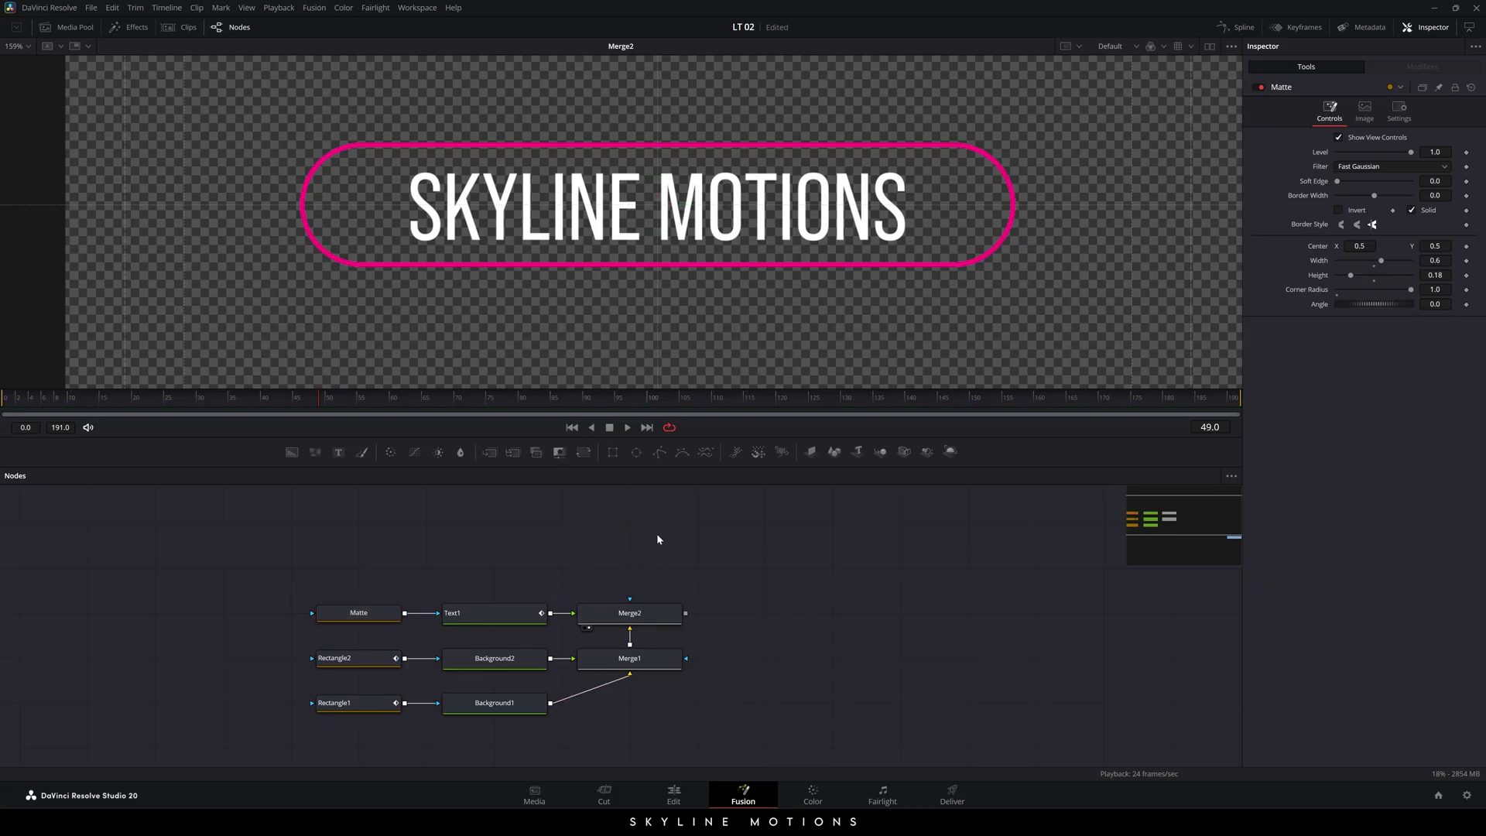
- Add a Background node above the Text1 row, show it in the viewer and set its color to pink #ff007f
{"action": "left_click_drag", "start_coordinate": [611, 527], "coordinate": [602, 557]}
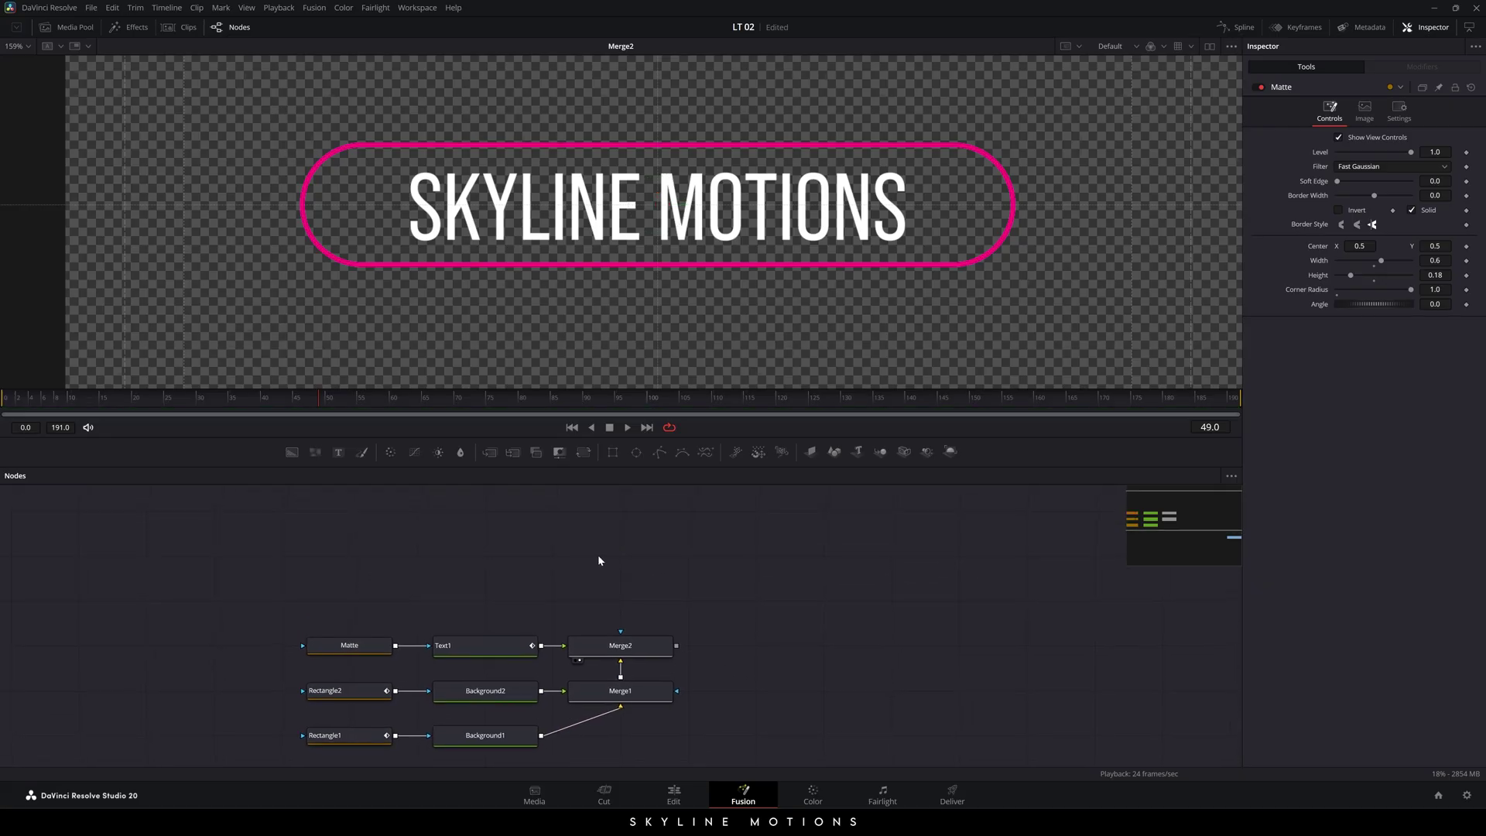
{"action": "left_click_drag", "start_coordinate": [740, 322], "coordinate": [742, 296]}
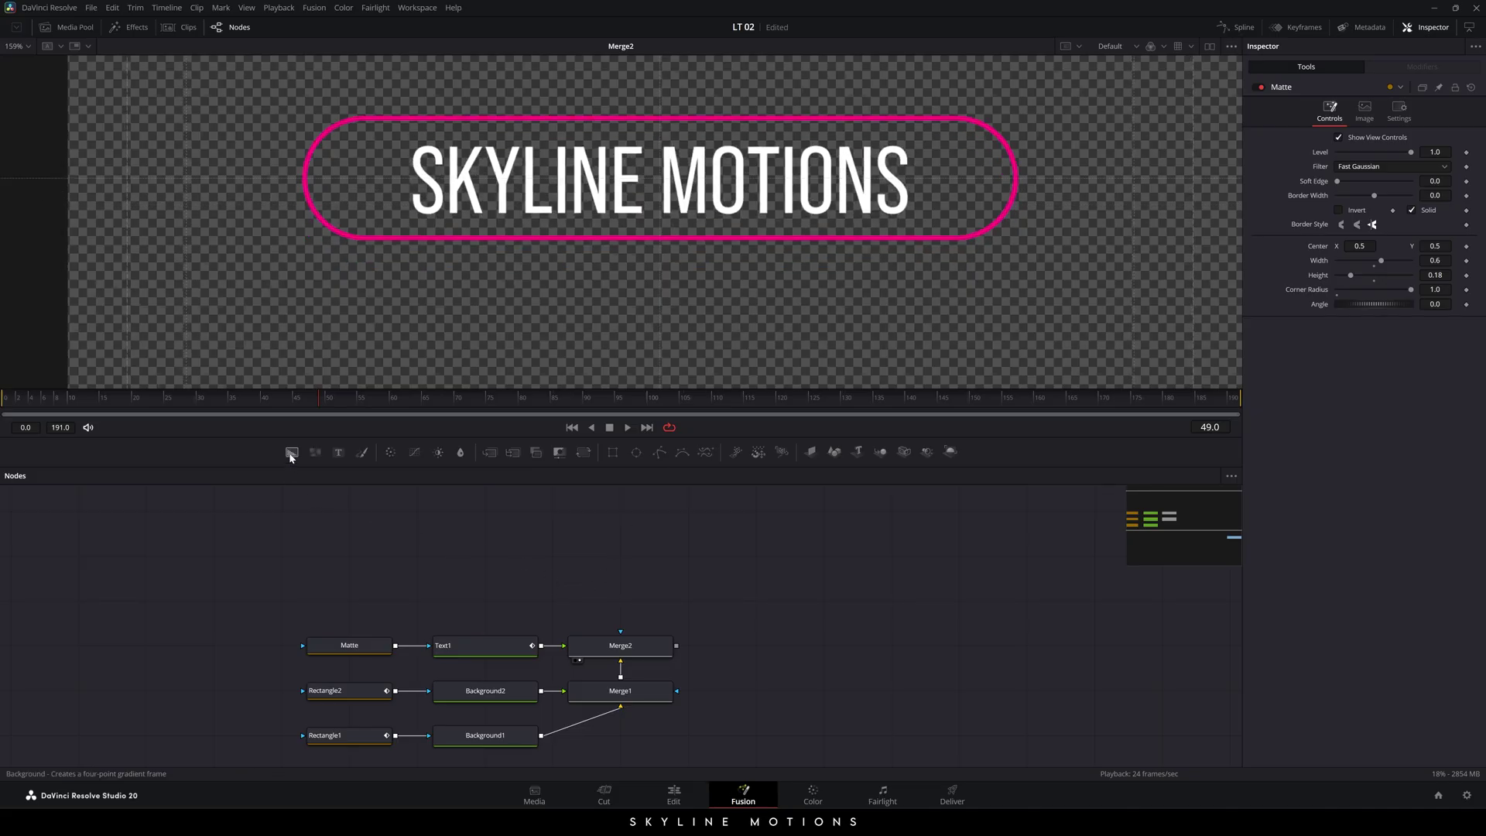
{"action": "left_click_drag", "start_coordinate": [292, 451], "coordinate": [488, 558]}
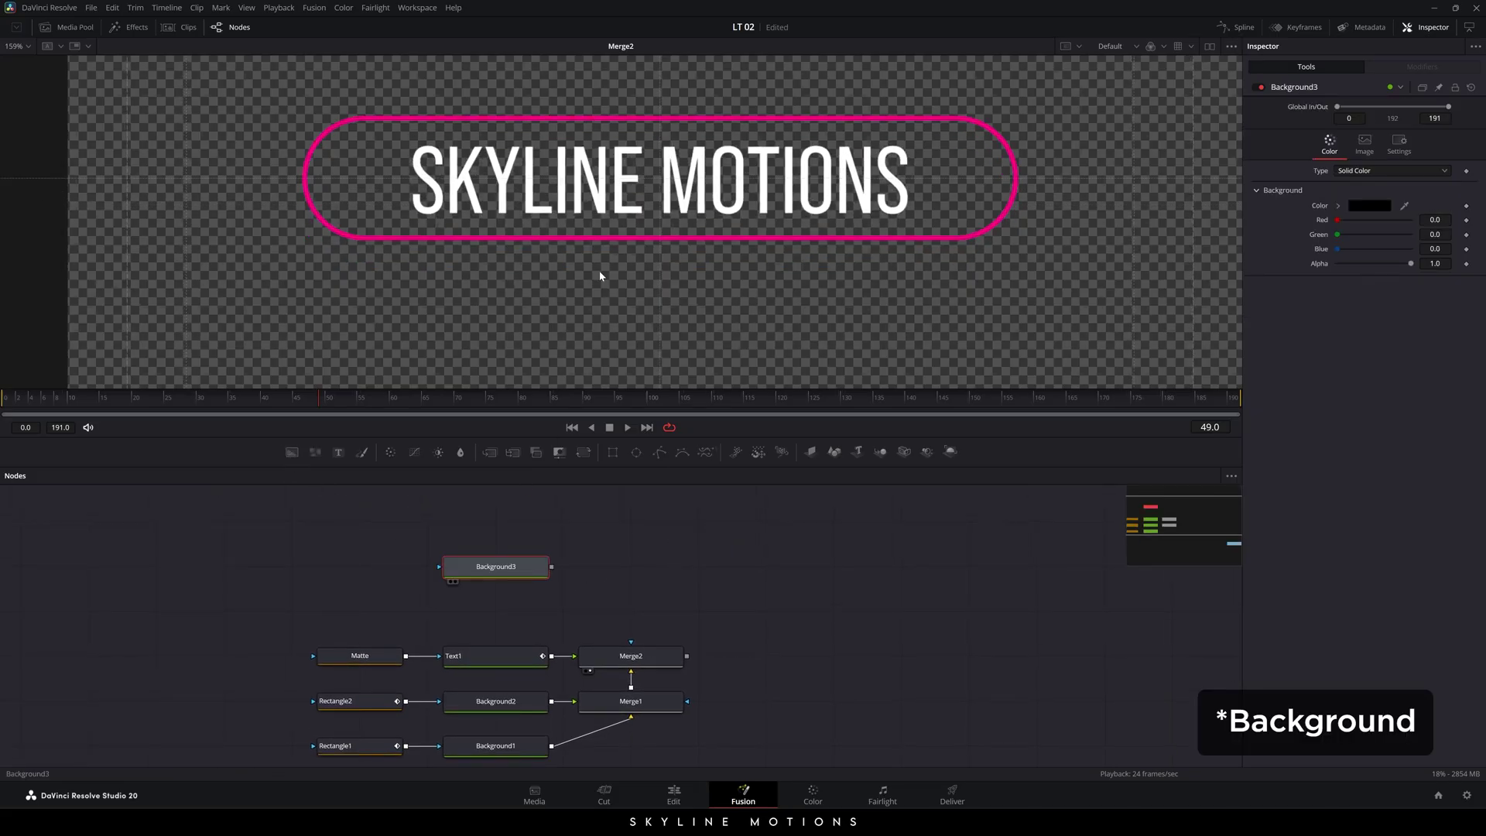
{"action": "key", "text": "1"}
{"action": "left_click", "coordinate": [1359, 206]}
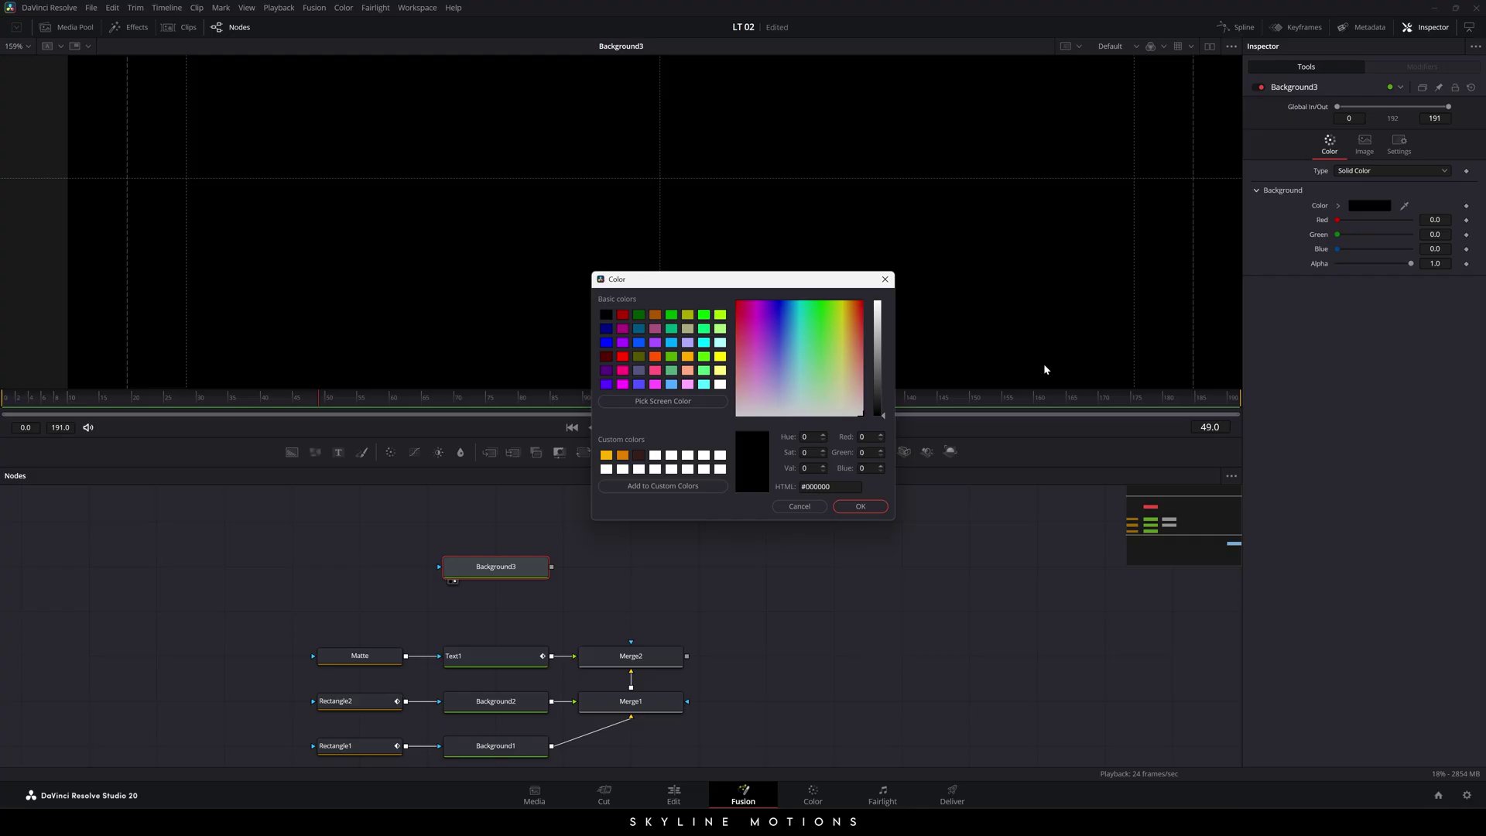
{"action": "left_click", "coordinate": [625, 372]}
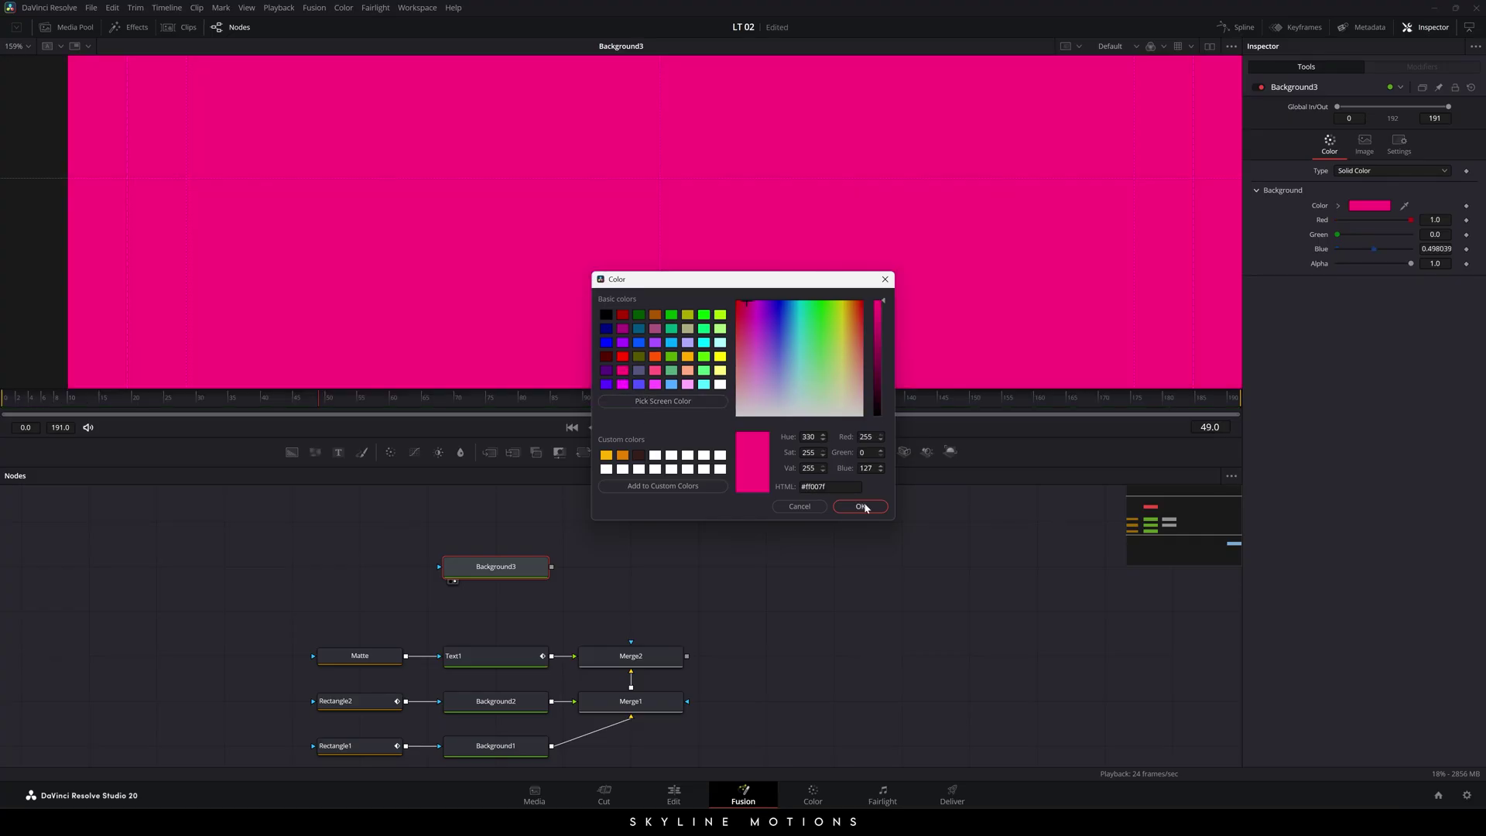
{"action": "left_click", "coordinate": [844, 504]}
{"action": "left_click", "coordinate": [599, 562]}
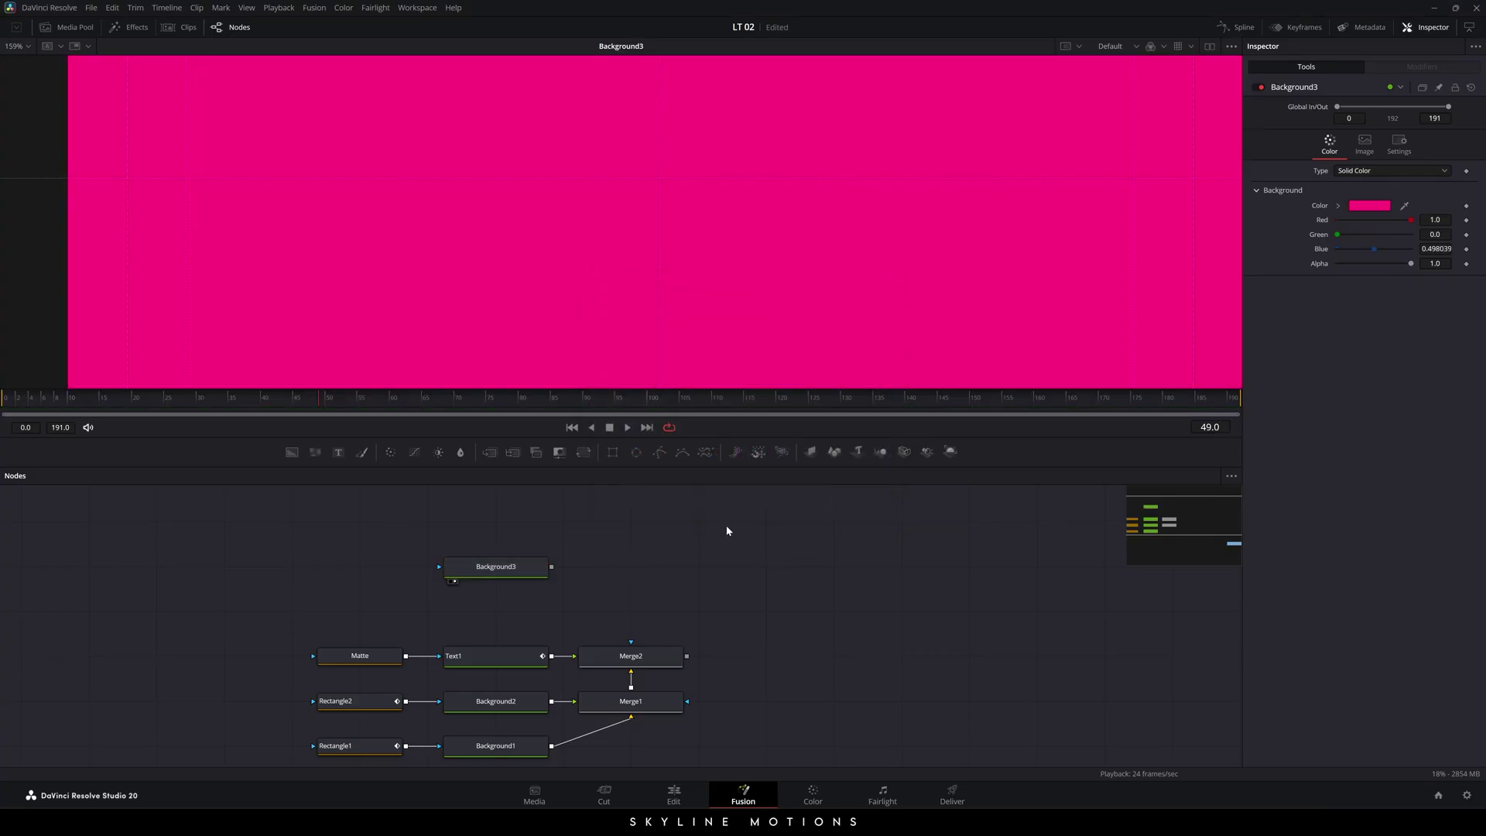
- Mask Background3 with a new Rectangle node, setting Width to 0.32, Height to 0.1 and Corner Radius to 1.0
{"action": "left_click_drag", "start_coordinate": [612, 451], "coordinate": [499, 573]}
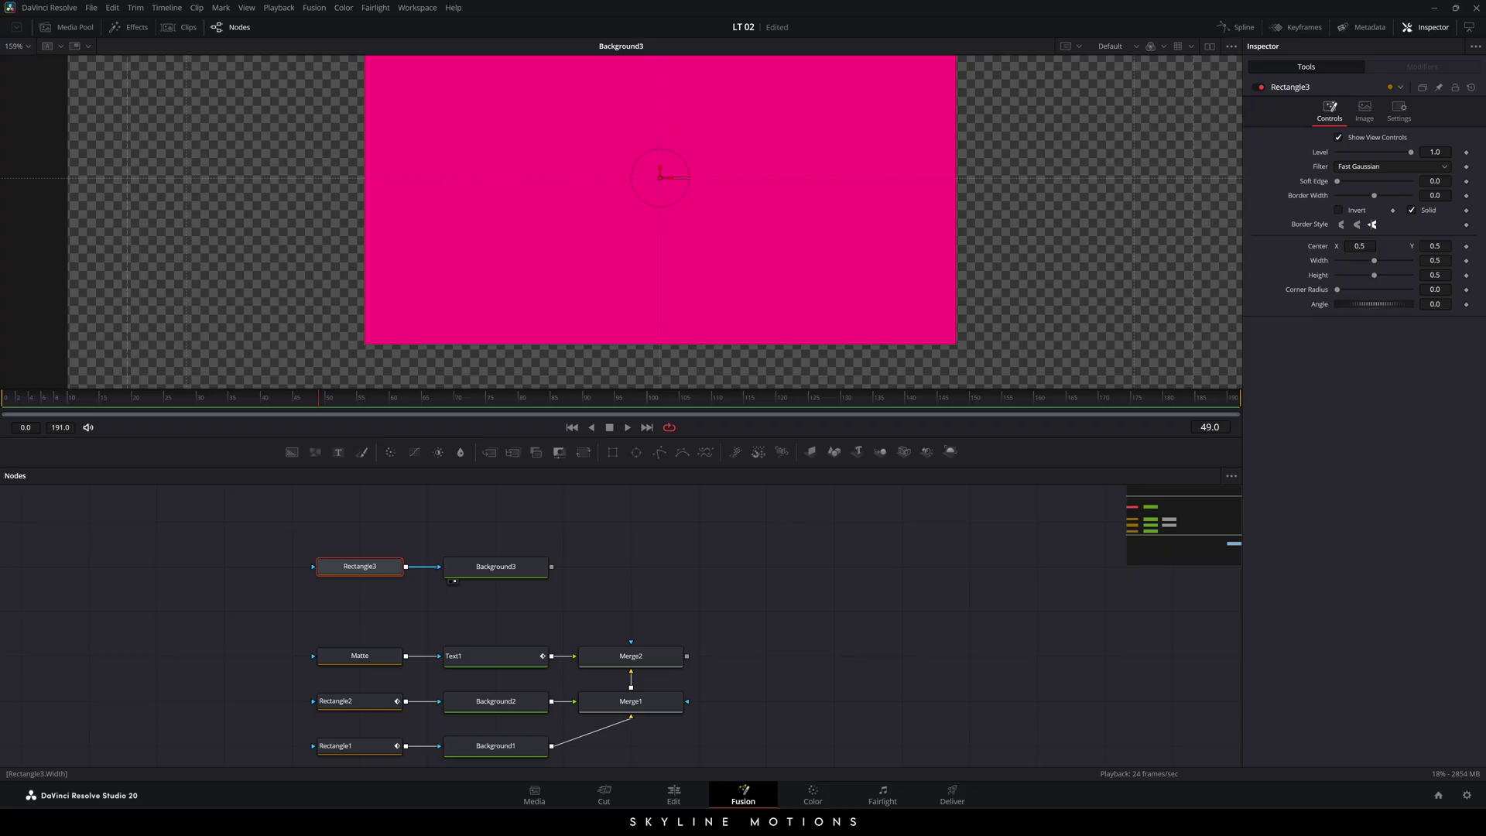
{"action": "double_click", "coordinate": [1434, 260]}
{"action": "type", "text": ".32"}
{"action": "key", "text": "Tab"}
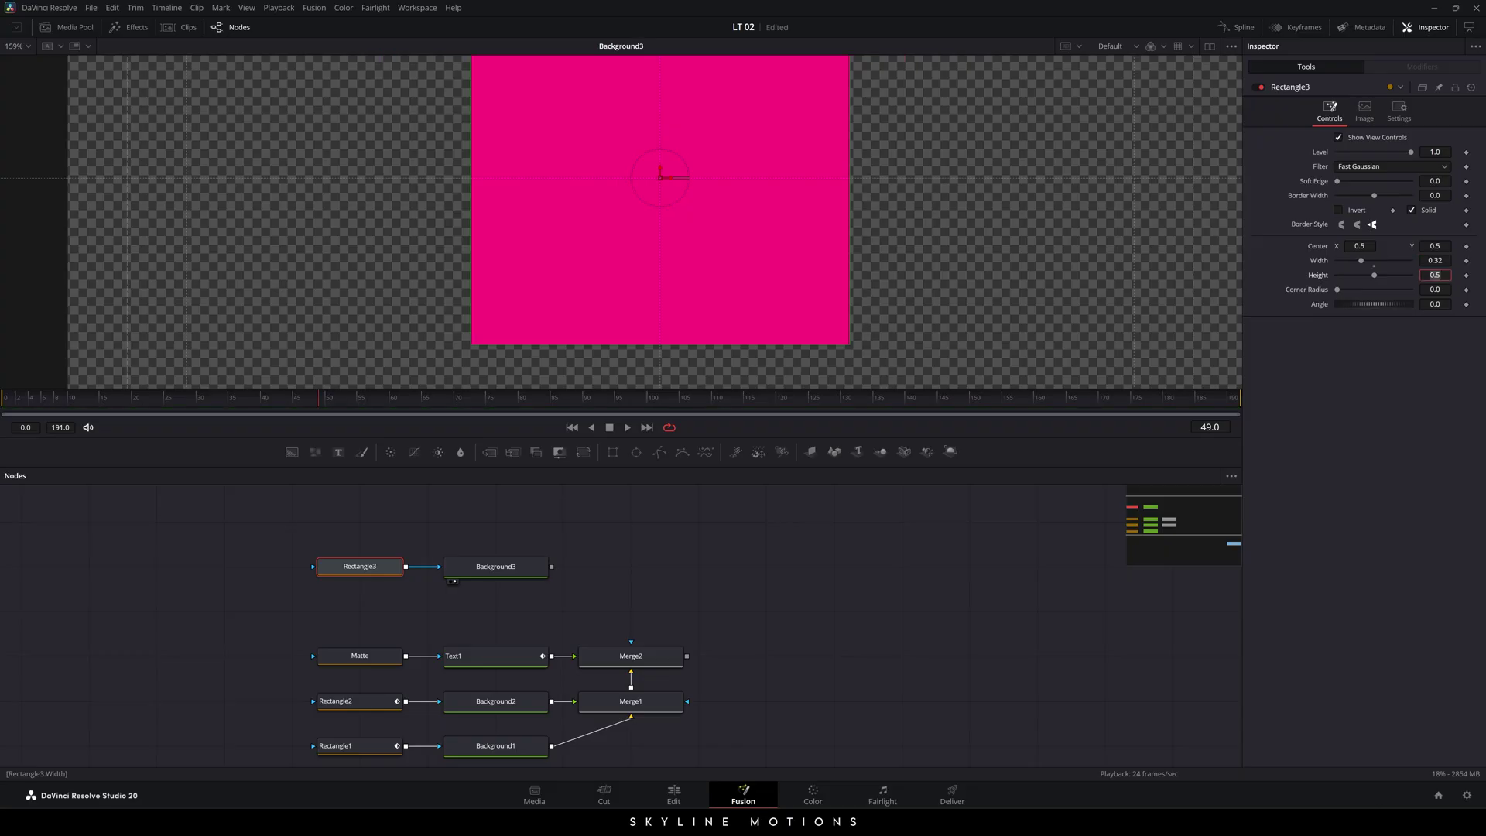
{"action": "type", "text": ".1"}
{"action": "key", "text": "Tab"}
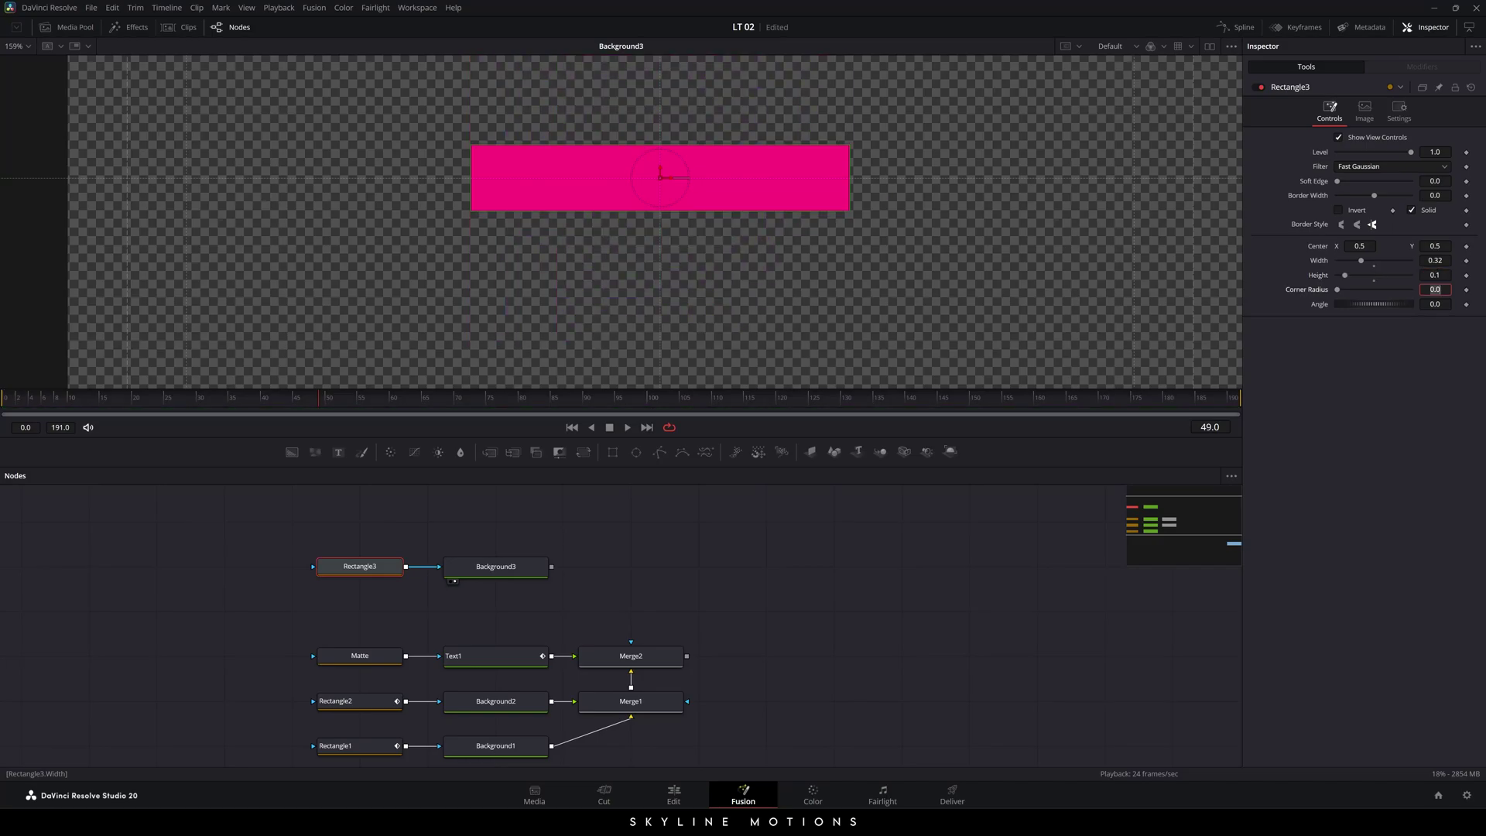
{"action": "type", "text": "1"}
{"action": "key", "text": "Tab"}
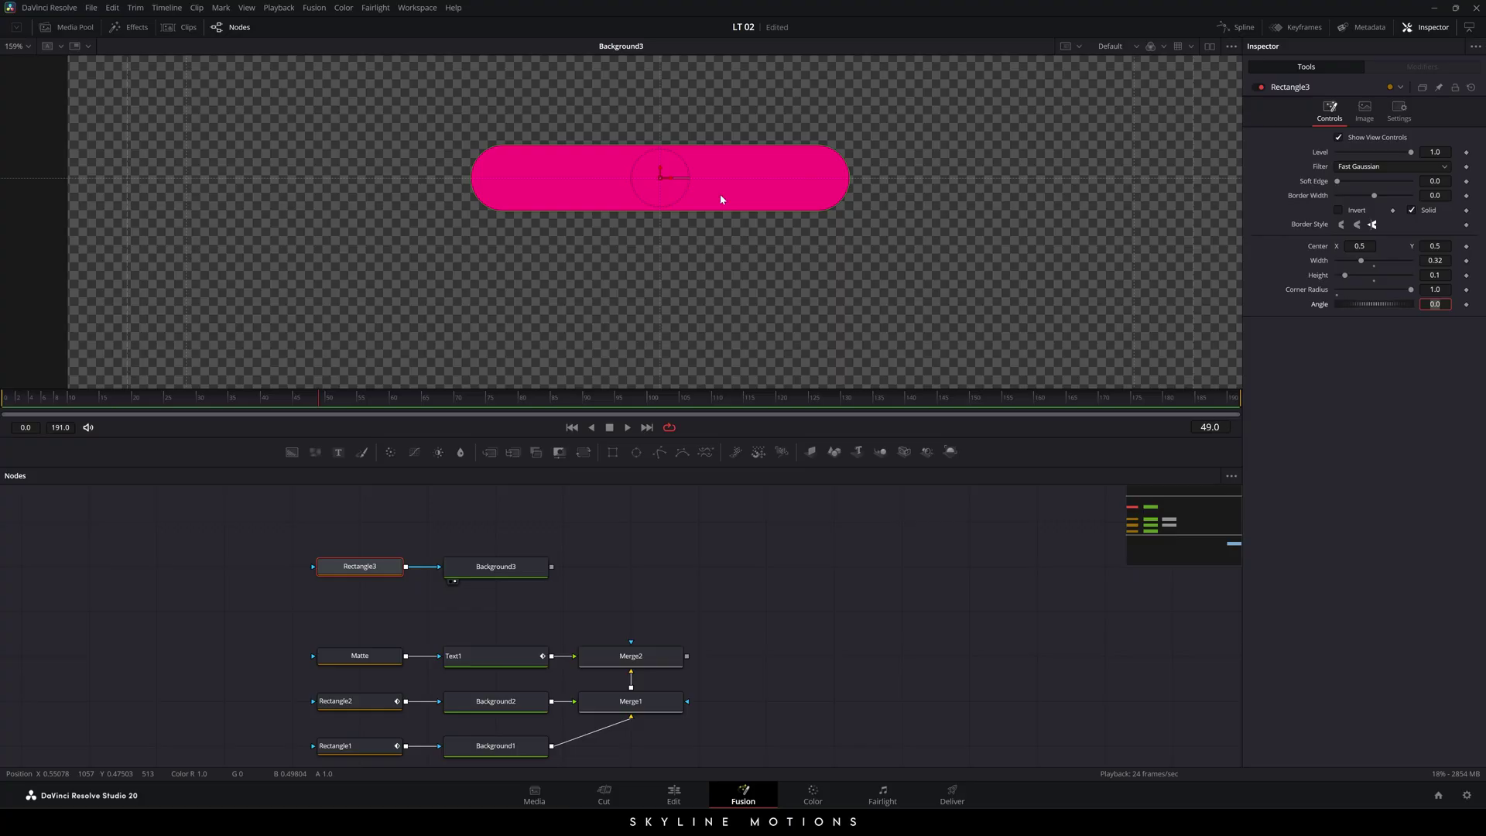
{"action": "left_click", "coordinate": [653, 584]}
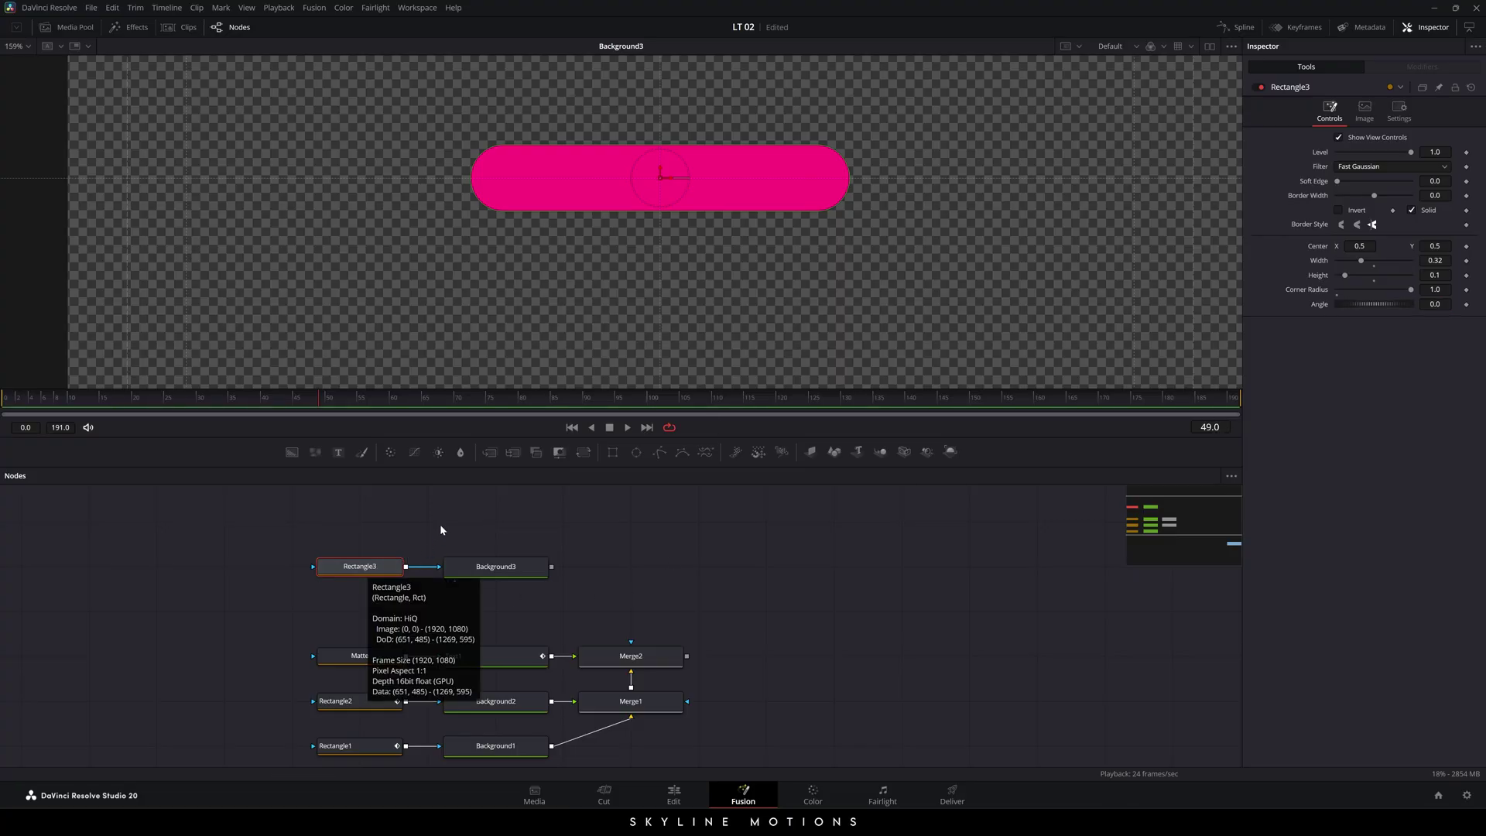
- Keyframe Rectangle3's Width to grow from 0.0 at frame 10 to 0.32 at frame 40
{"action": "left_click_drag", "start_coordinate": [322, 398], "coordinate": [265, 402]}
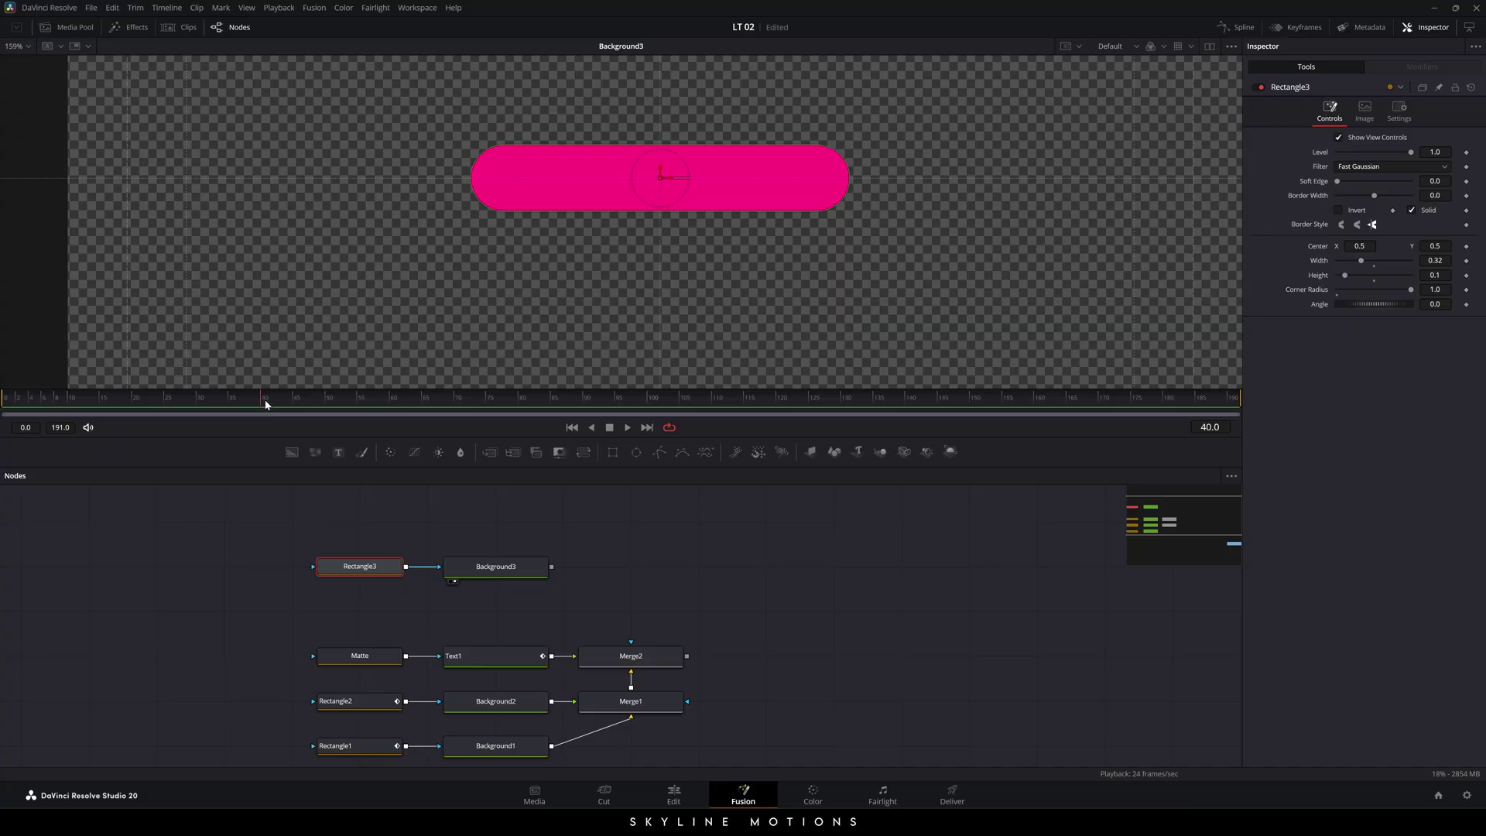
{"action": "right_click", "coordinate": [1321, 266]}
{"action": "left_click", "coordinate": [1333, 271]}
{"action": "left_click", "coordinate": [92, 409]}
{"action": "left_click_drag", "start_coordinate": [1360, 266], "coordinate": [1333, 261]}
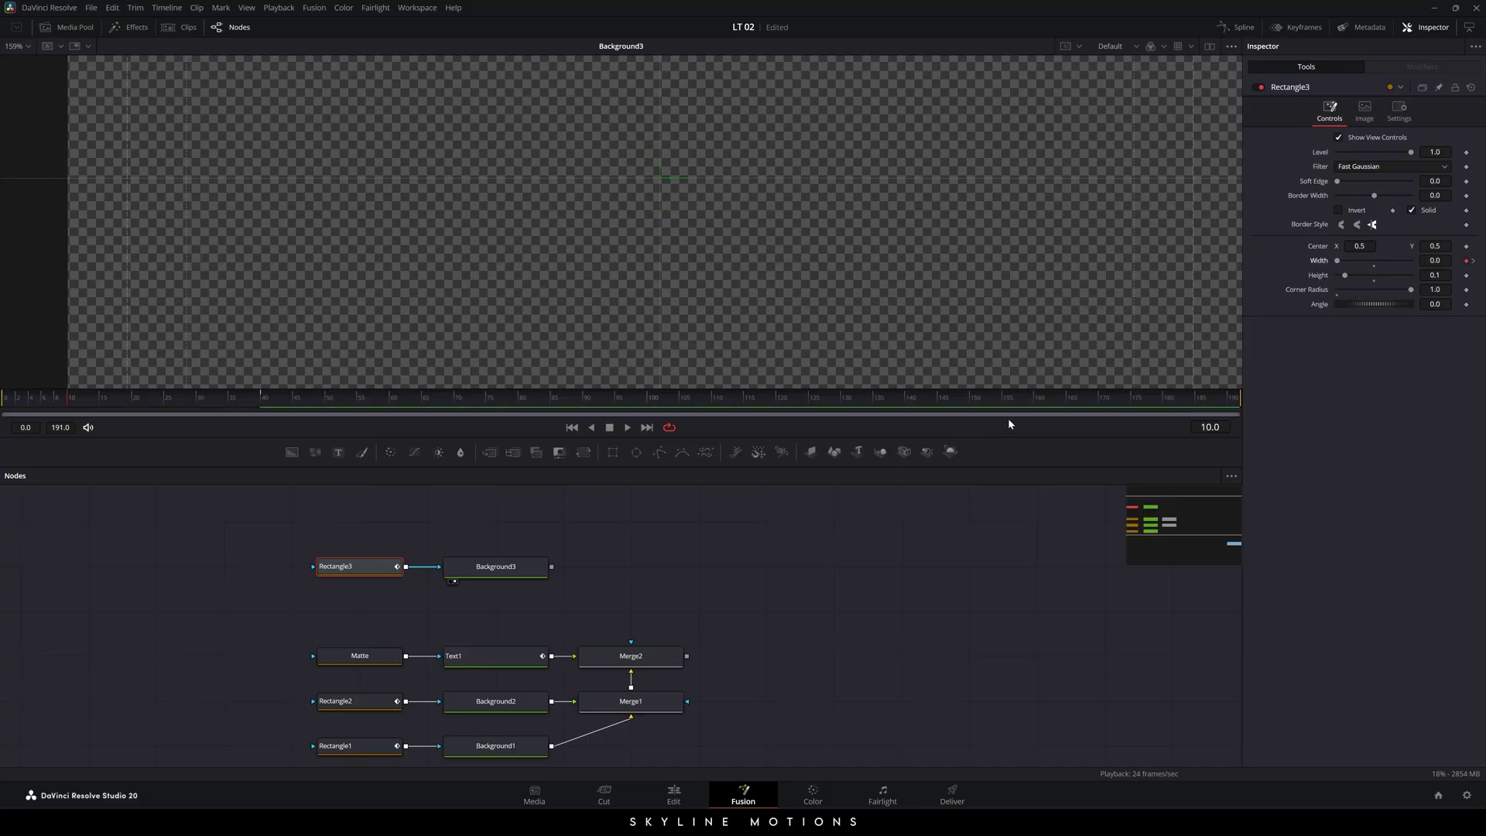
- Keyframe Rectangle3's Width to hold 0.32 at frame 150 and shrink to 0.0 at frame 180
{"action": "left_click", "coordinate": [973, 403]}
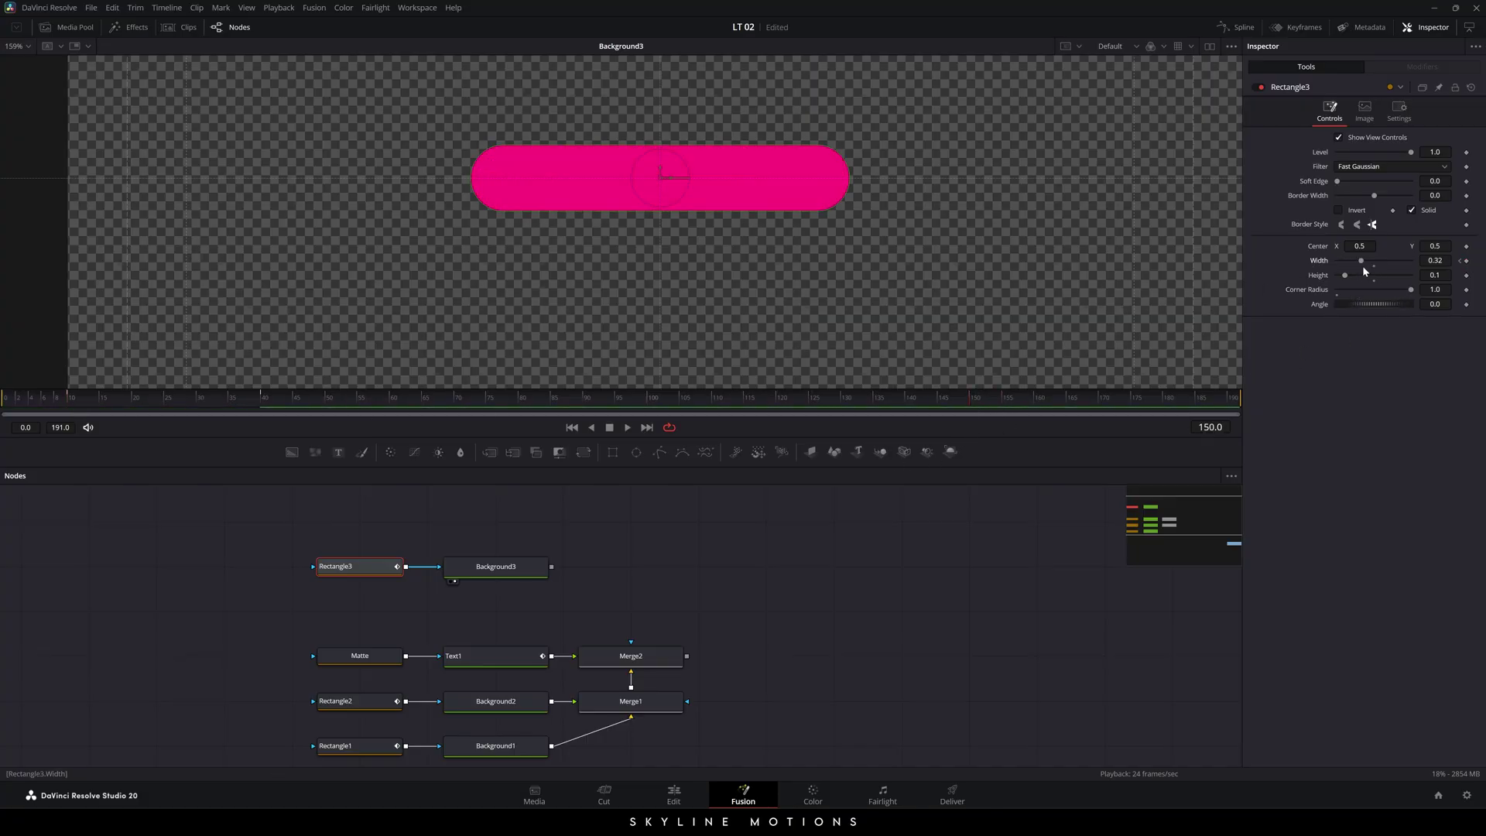
{"action": "right_click", "coordinate": [1319, 266]}
{"action": "left_click", "coordinate": [1333, 270]}
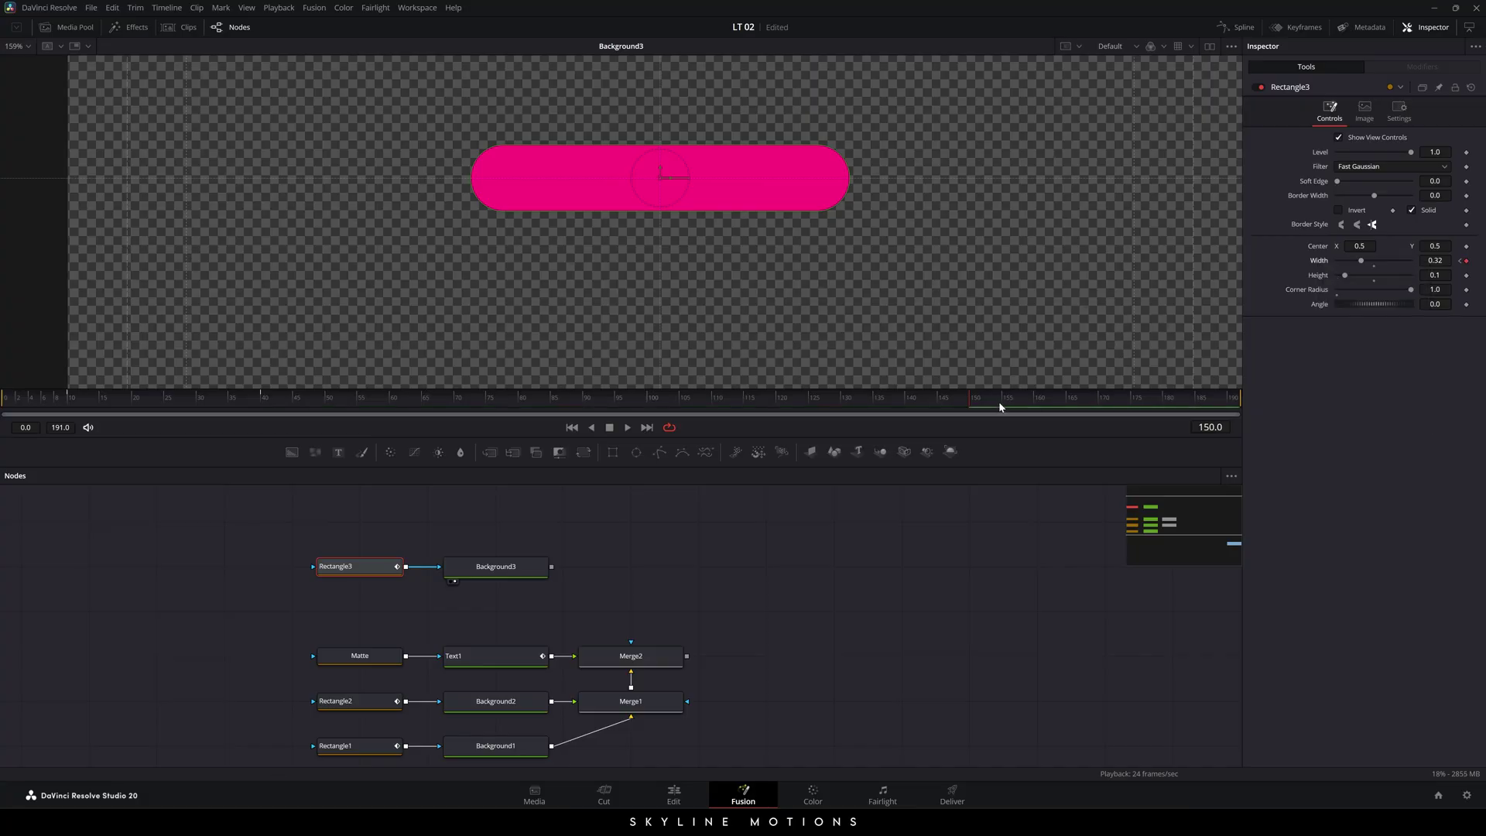
{"action": "left_click_drag", "start_coordinate": [1087, 403], "coordinate": [1130, 404]}
{"action": "left_click_drag", "start_coordinate": [1364, 266], "coordinate": [1333, 266]}
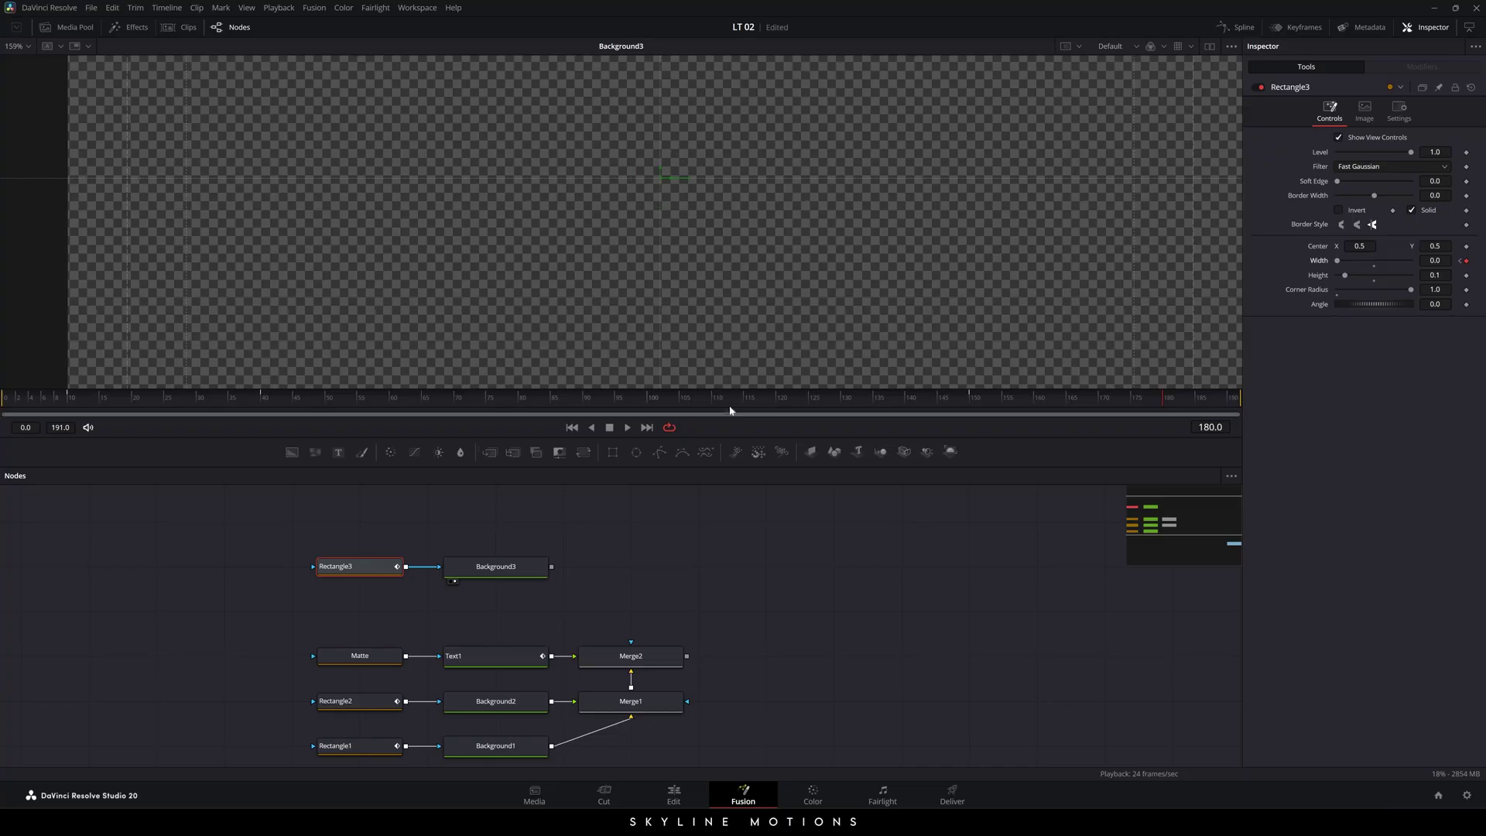
{"action": "left_click_drag", "start_coordinate": [549, 398], "coordinate": [302, 393]}
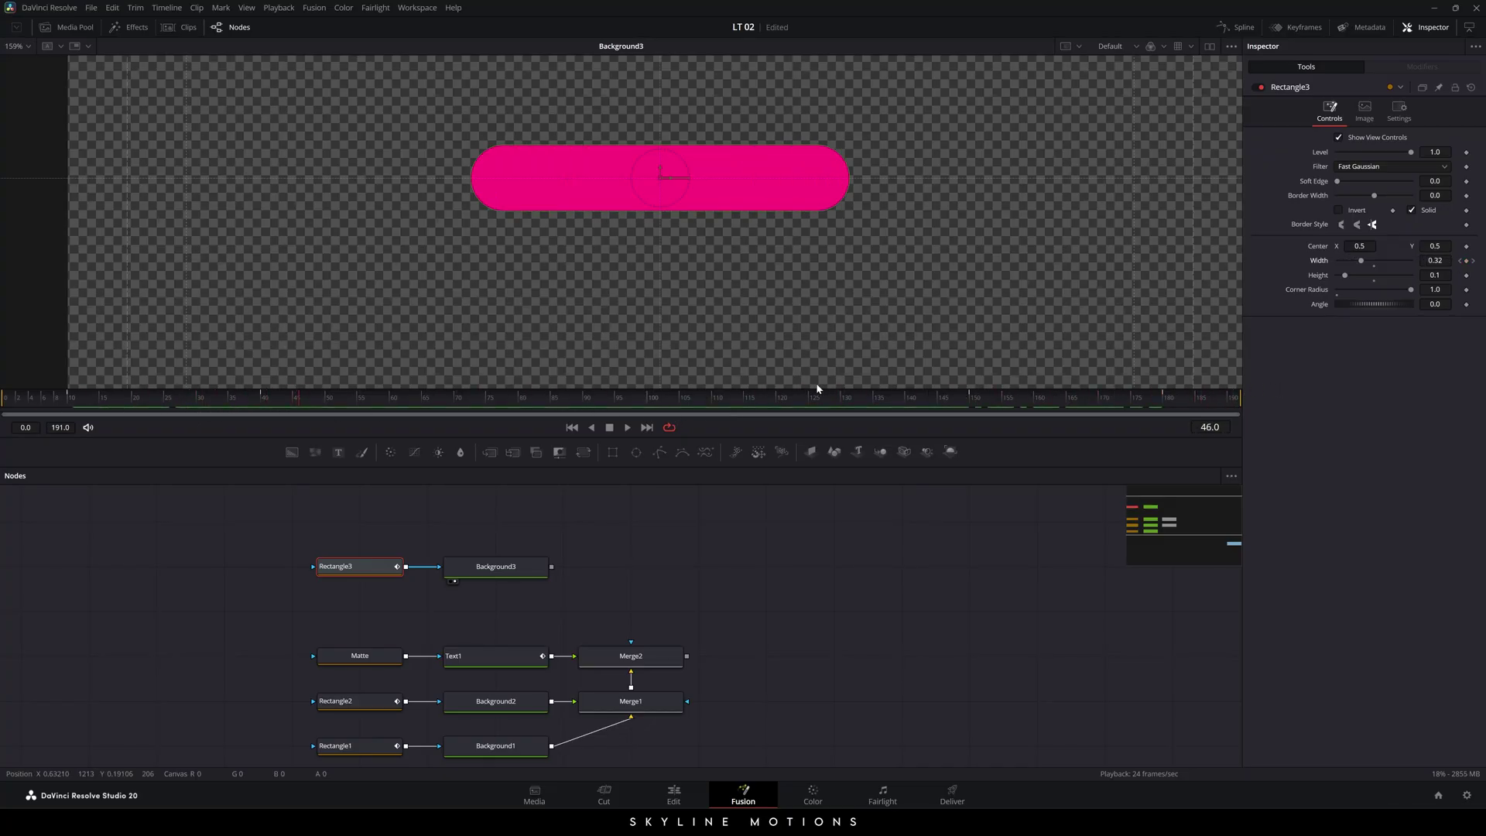
- Isolate Rectangle3's Width spline and smooth its first two keyframes, stretching the frame 40 handle back to frame 10
{"action": "left_click", "coordinate": [1237, 27]}
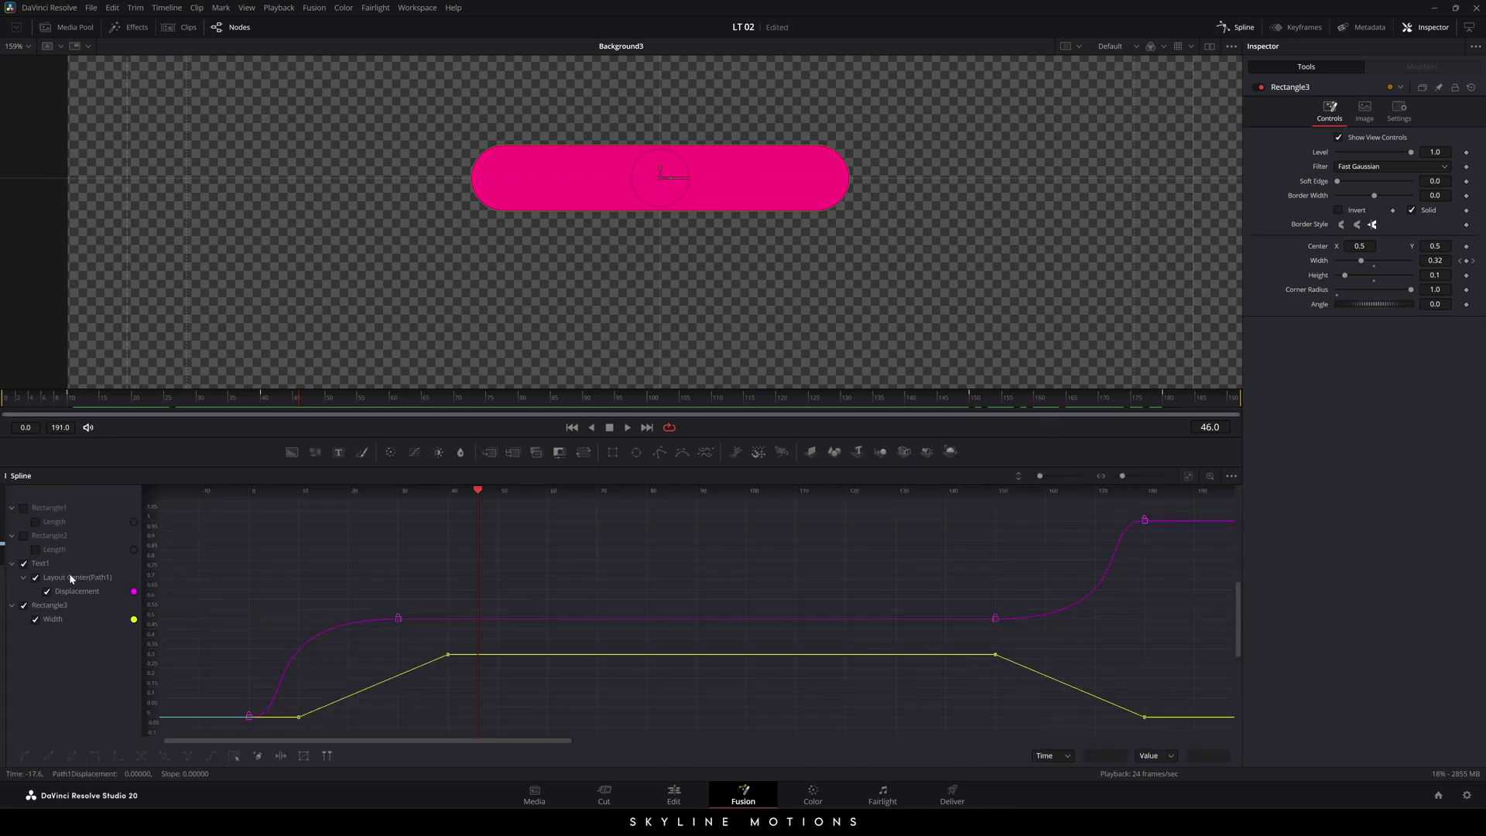
{"action": "left_click", "coordinate": [24, 564]}
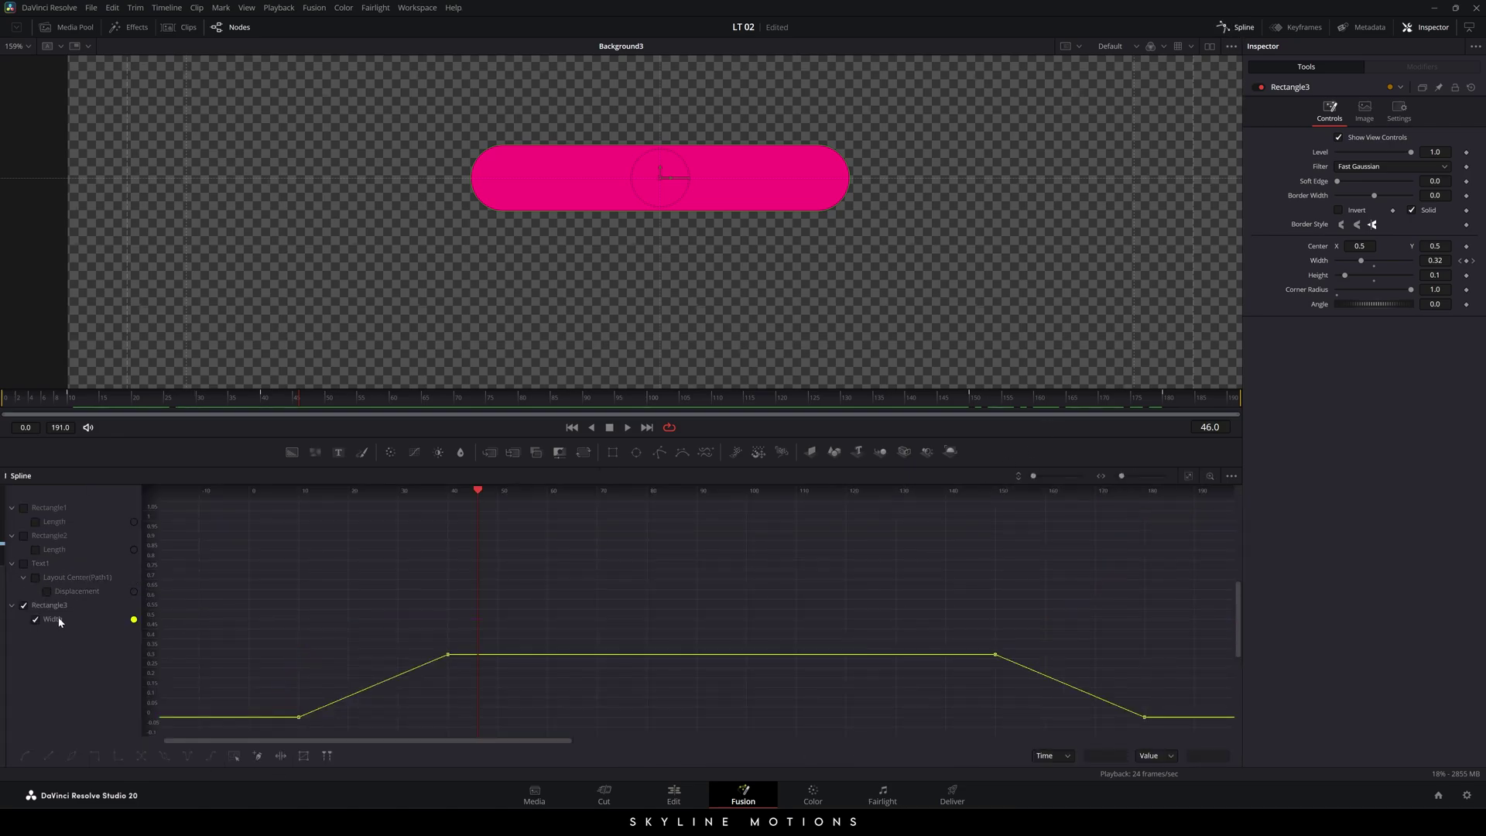
{"action": "left_click", "coordinate": [1189, 476]}
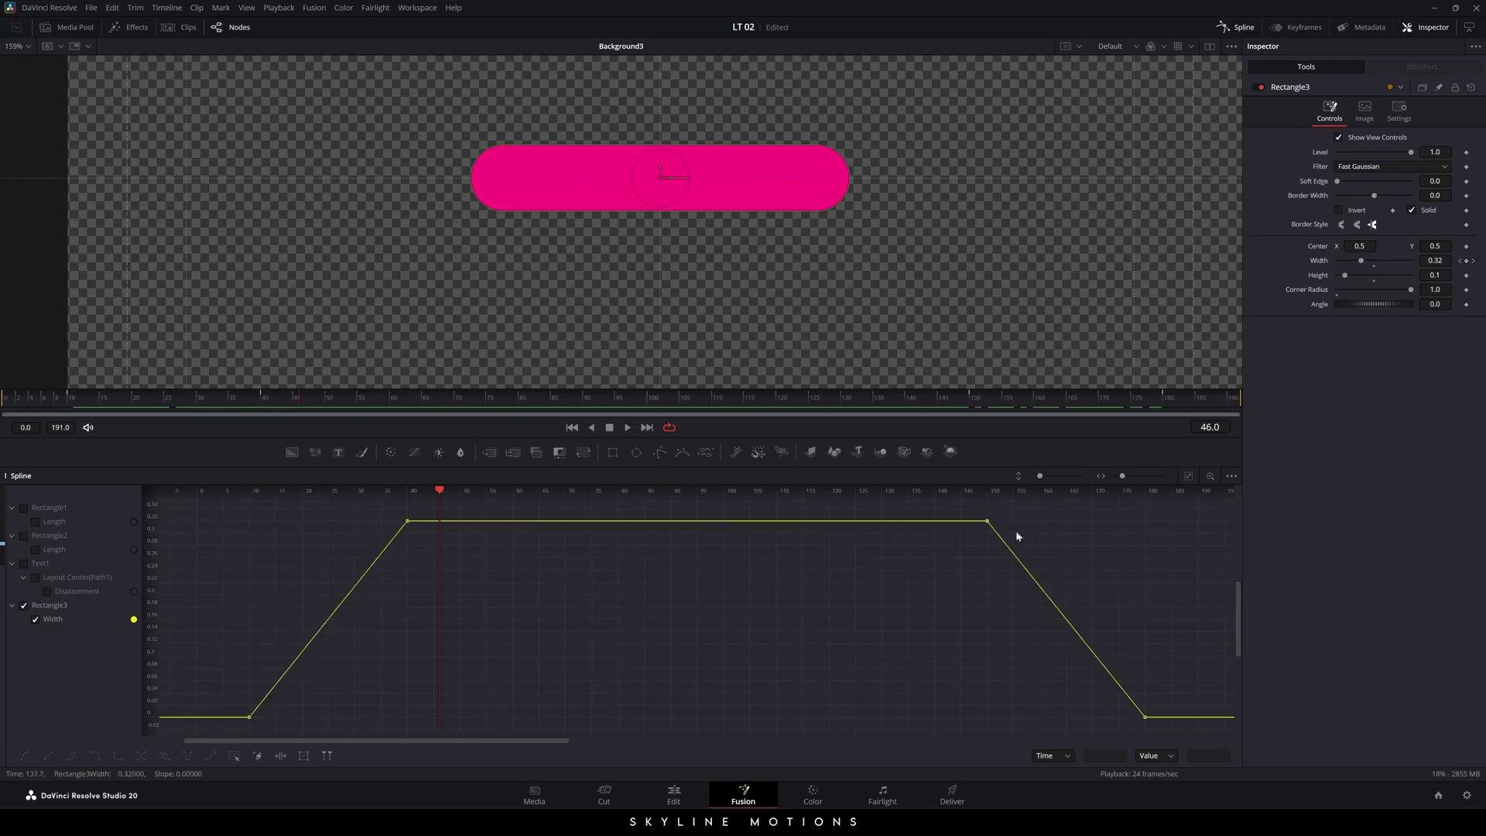
{"action": "left_click_drag", "start_coordinate": [420, 508], "coordinate": [233, 720]}
{"action": "key", "text": "shift+s"}
{"action": "left_click_drag", "start_coordinate": [355, 521], "coordinate": [249, 521]}
- Smooth the last two Width keyframes, stretching the frame 150 handle to frame 180, and play the animation from frame 0
{"action": "left_click_drag", "start_coordinate": [969, 509], "coordinate": [1186, 733]}
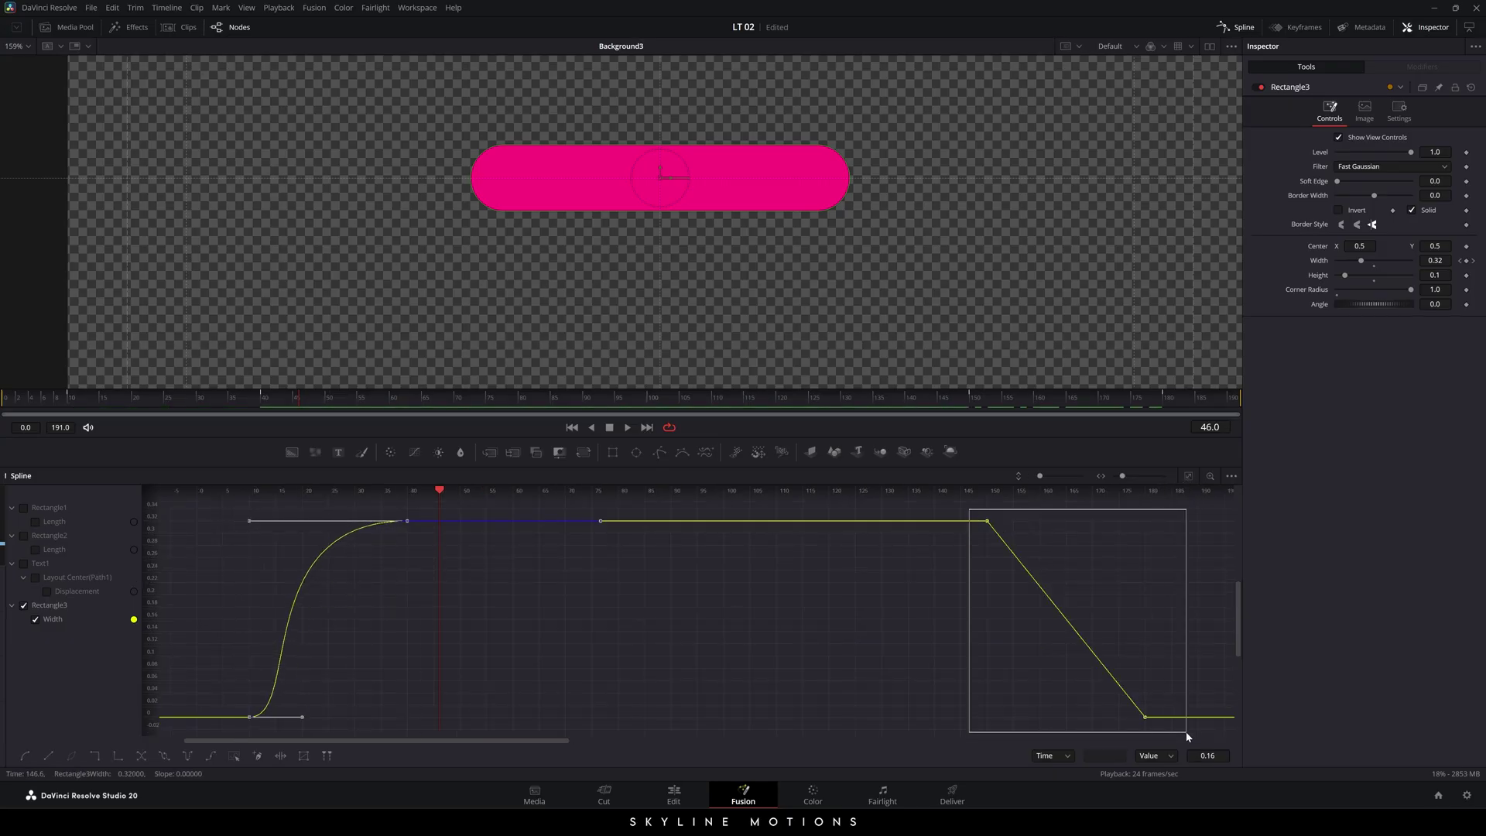
{"action": "key", "text": "s"}
{"action": "left_click_drag", "start_coordinate": [1040, 520], "coordinate": [1145, 521]}
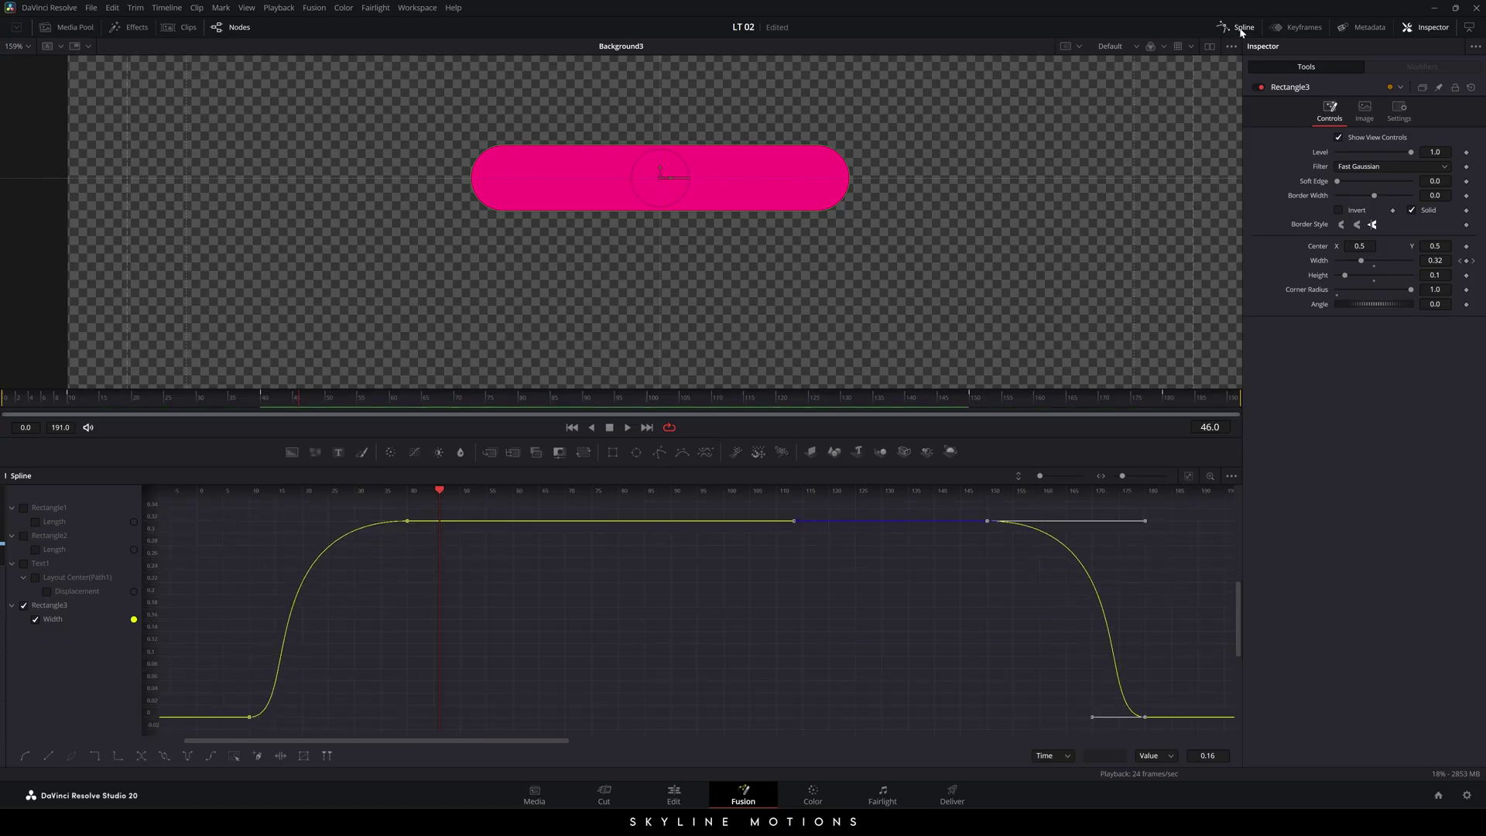
{"action": "left_click", "coordinate": [1240, 28]}
{"action": "left_click_drag", "start_coordinate": [310, 404], "coordinate": [2, 403]}
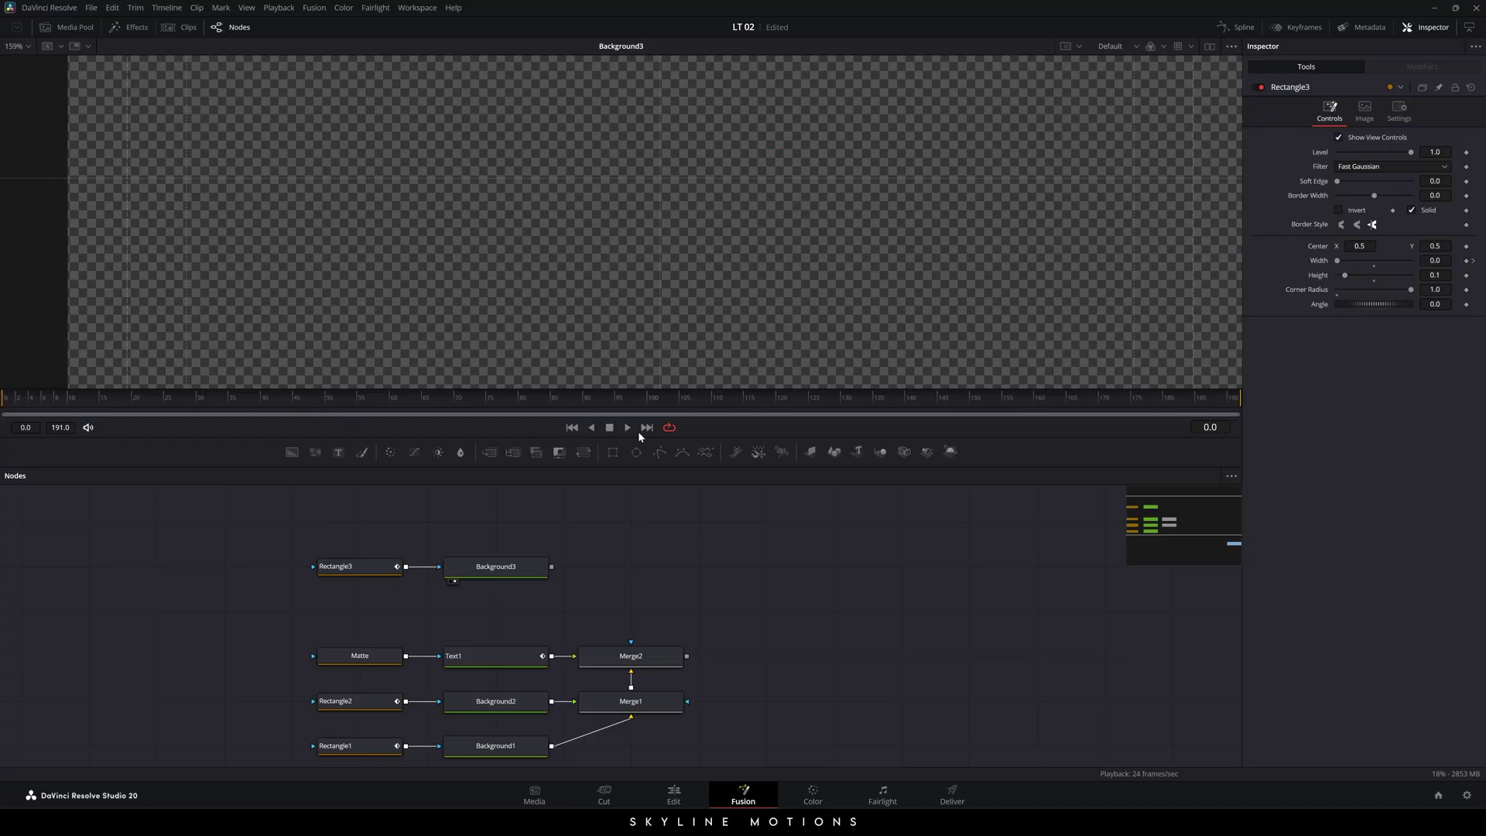
{"action": "left_click", "coordinate": [629, 428]}
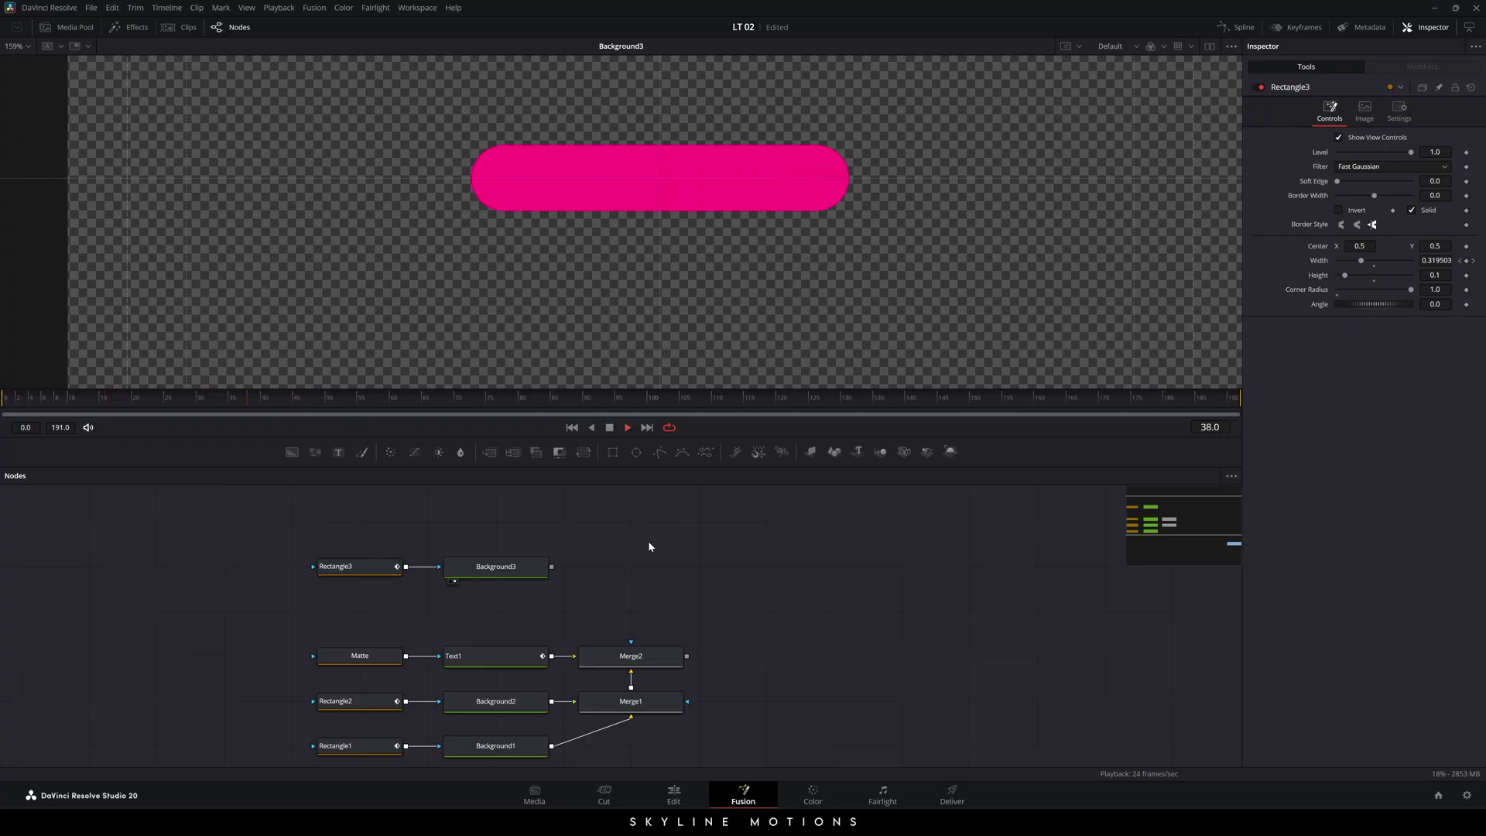
{"action": "left_click_drag", "start_coordinate": [649, 542], "coordinate": [657, 556]}
{"action": "left_click", "coordinate": [609, 427]}
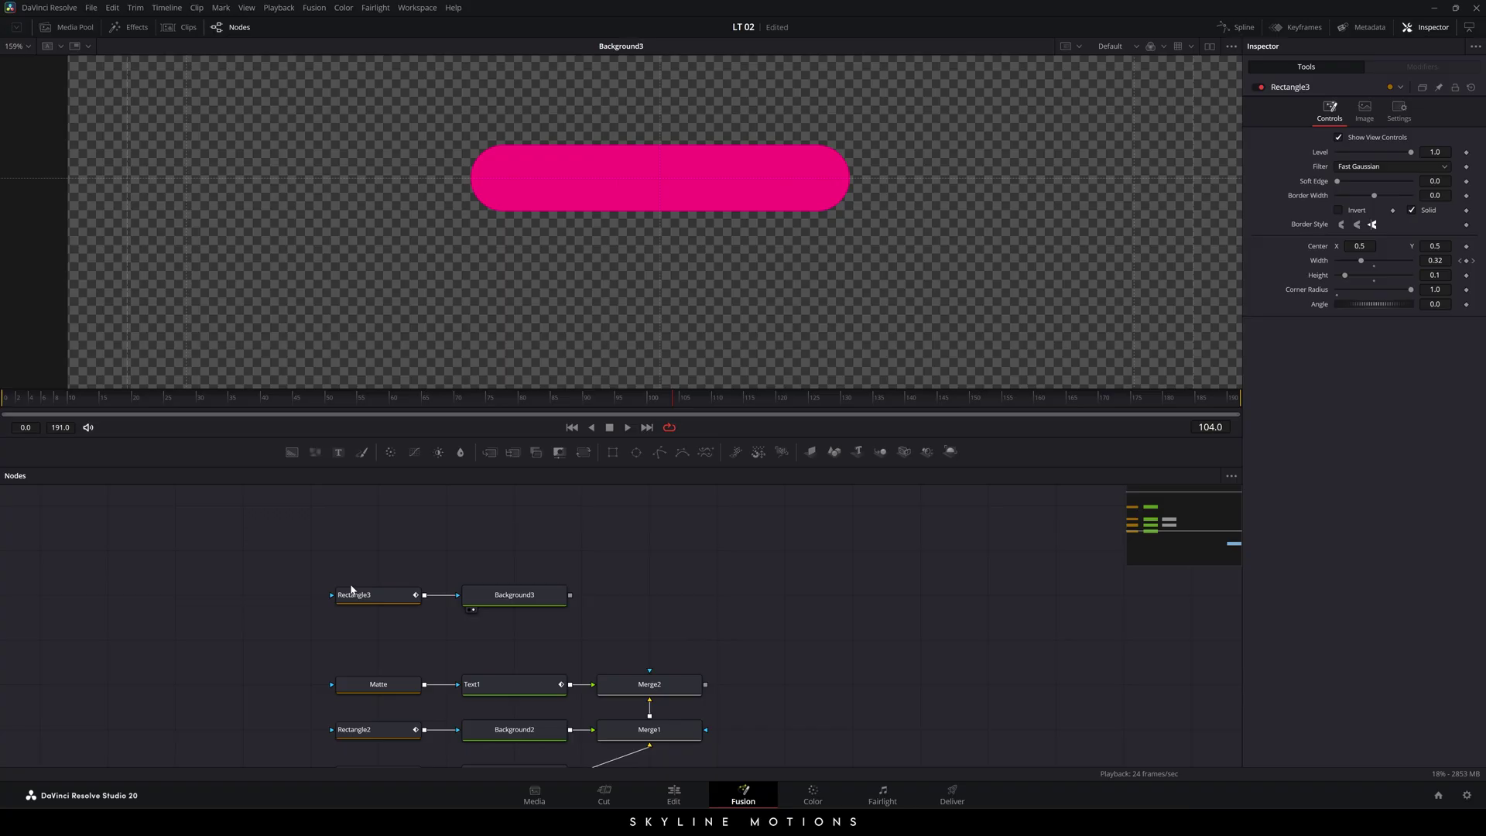
- Duplicate the Rectangle3 and Background3 nodes and place the copies in the row directly above the originals
{"action": "left_click_drag", "start_coordinate": [339, 567], "coordinate": [544, 623]}
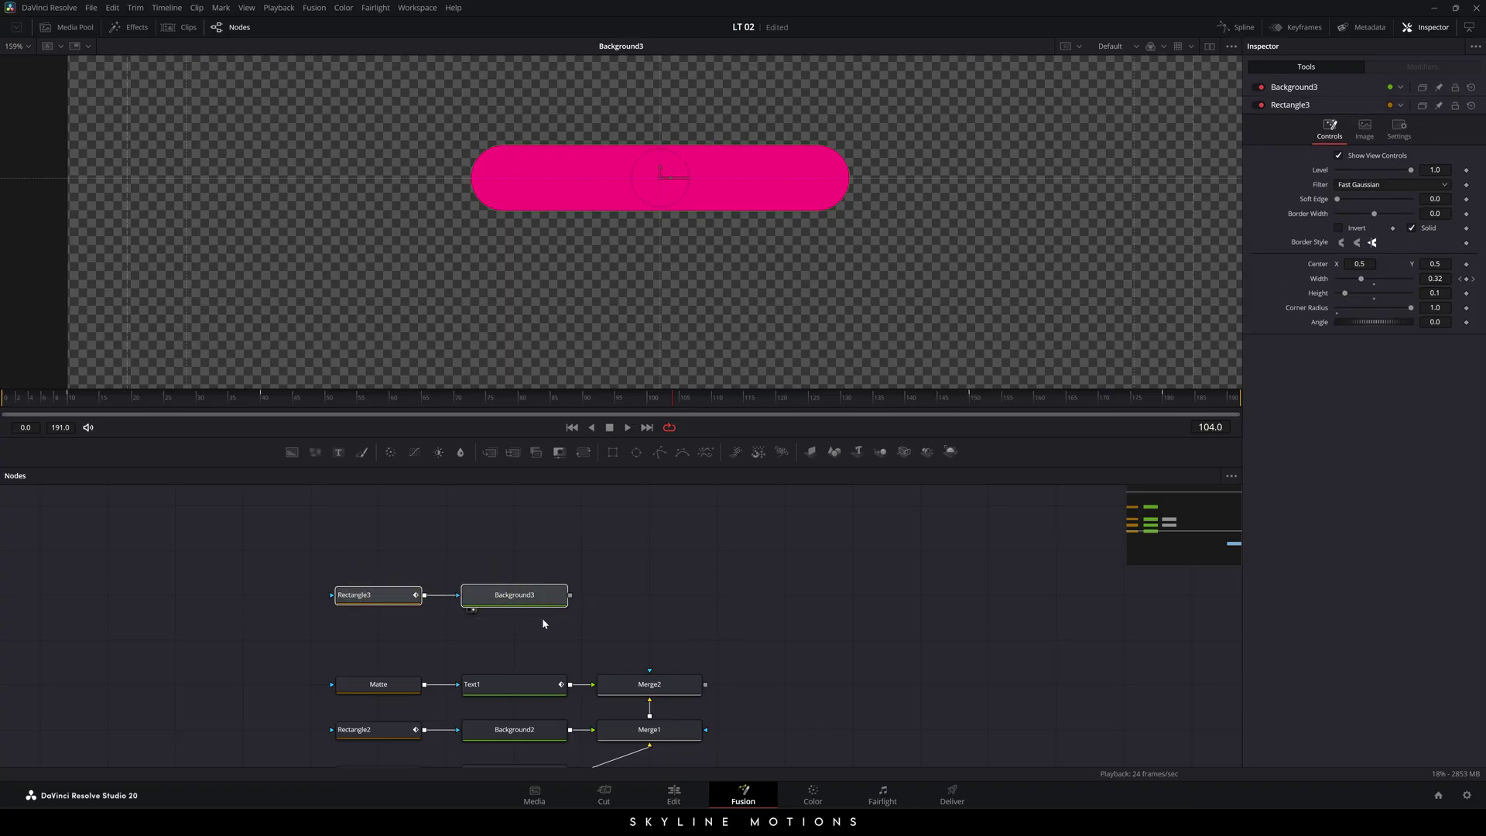
{"action": "left_click", "coordinate": [514, 554]}
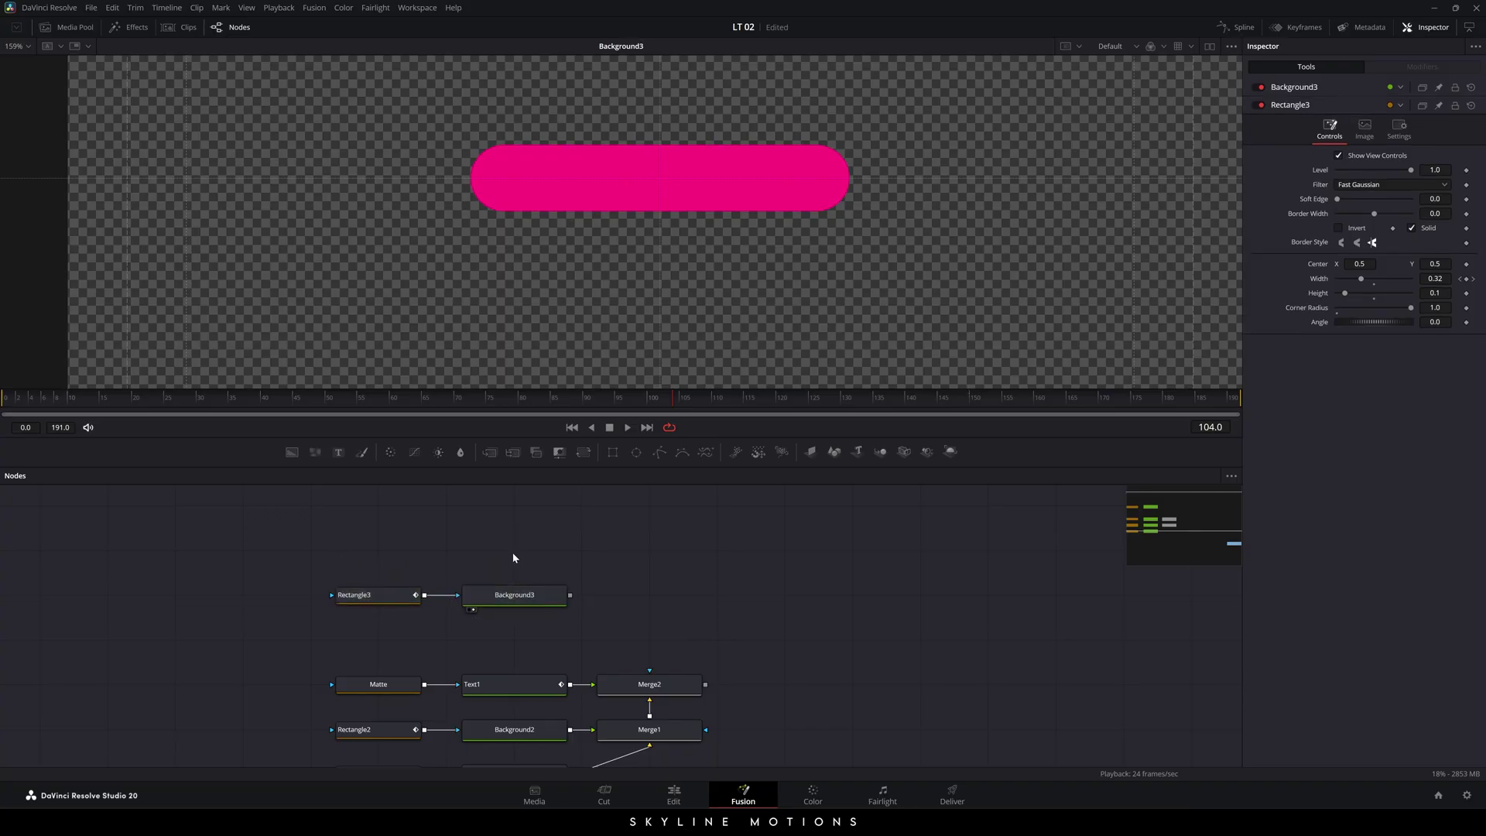
{"action": "key", "text": "ctrl+v"}
{"action": "left_click_drag", "start_coordinate": [665, 554], "coordinate": [530, 553]}
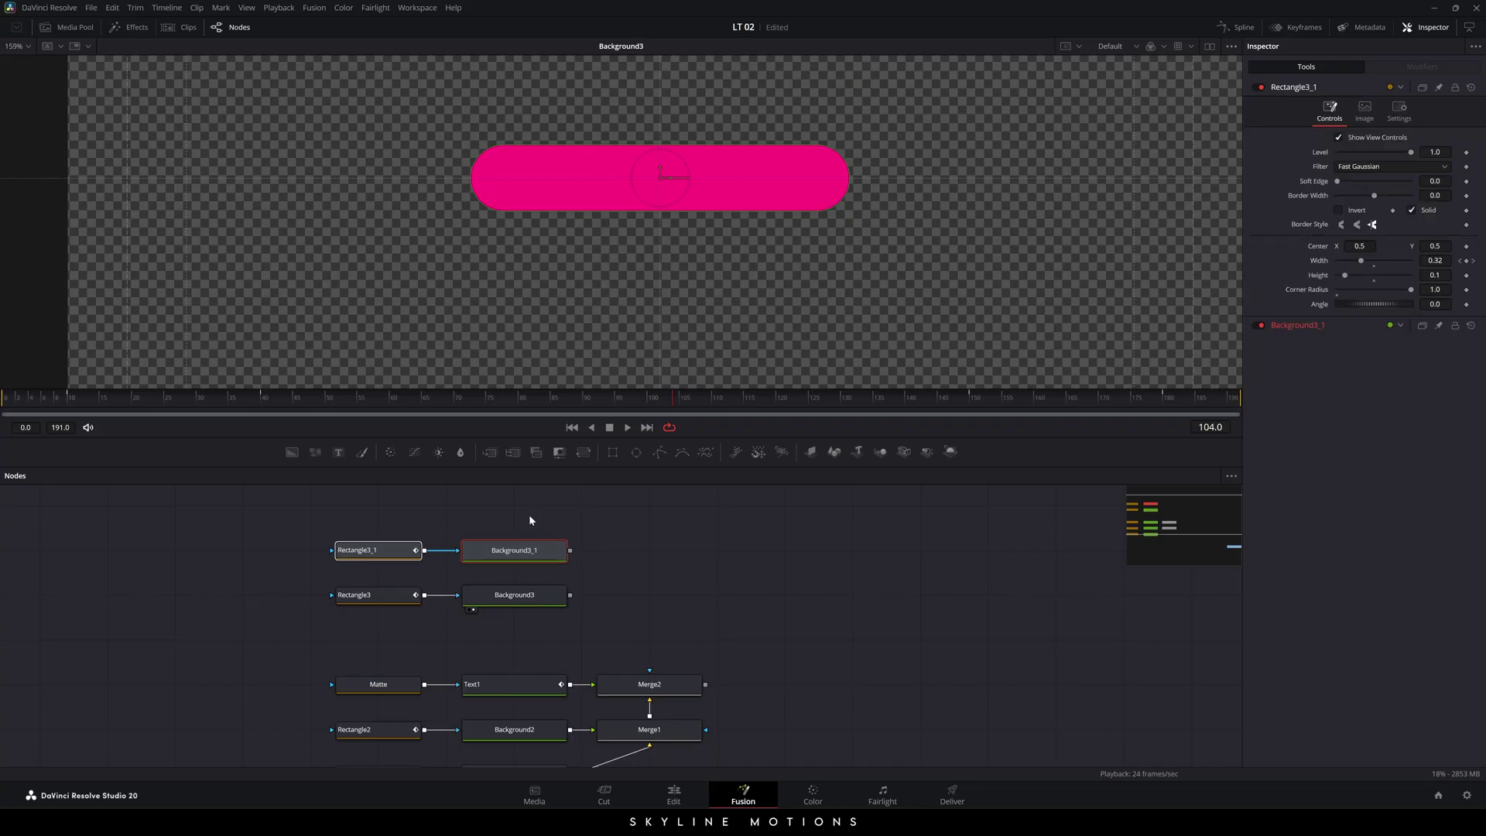
- Rename the duplicated nodes Background4 and Rectangle4
{"action": "left_click", "coordinate": [538, 561]}
{"action": "key", "text": "F2"}
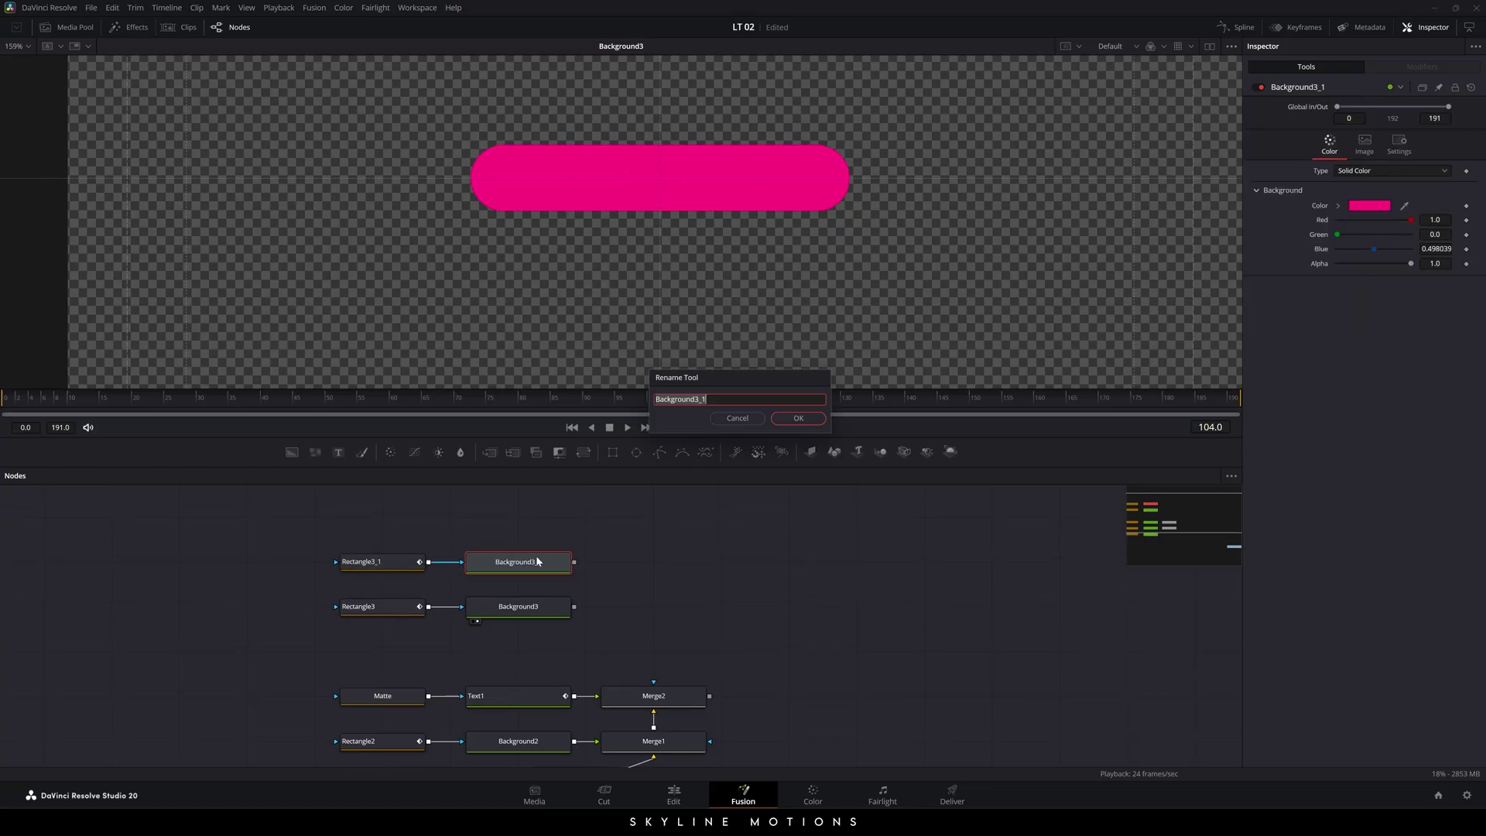
{"action": "key", "text": "ctrl+a"}
{"action": "type", "text": "Background4"}
{"action": "key", "text": "Return"}
{"action": "left_click", "coordinate": [375, 561]}
{"action": "key", "text": "F2"}
{"action": "type", "text": "Rectangle4"}
{"action": "key", "text": "Return"}
- Set Background4's color to white
{"action": "left_click", "coordinate": [518, 561]}
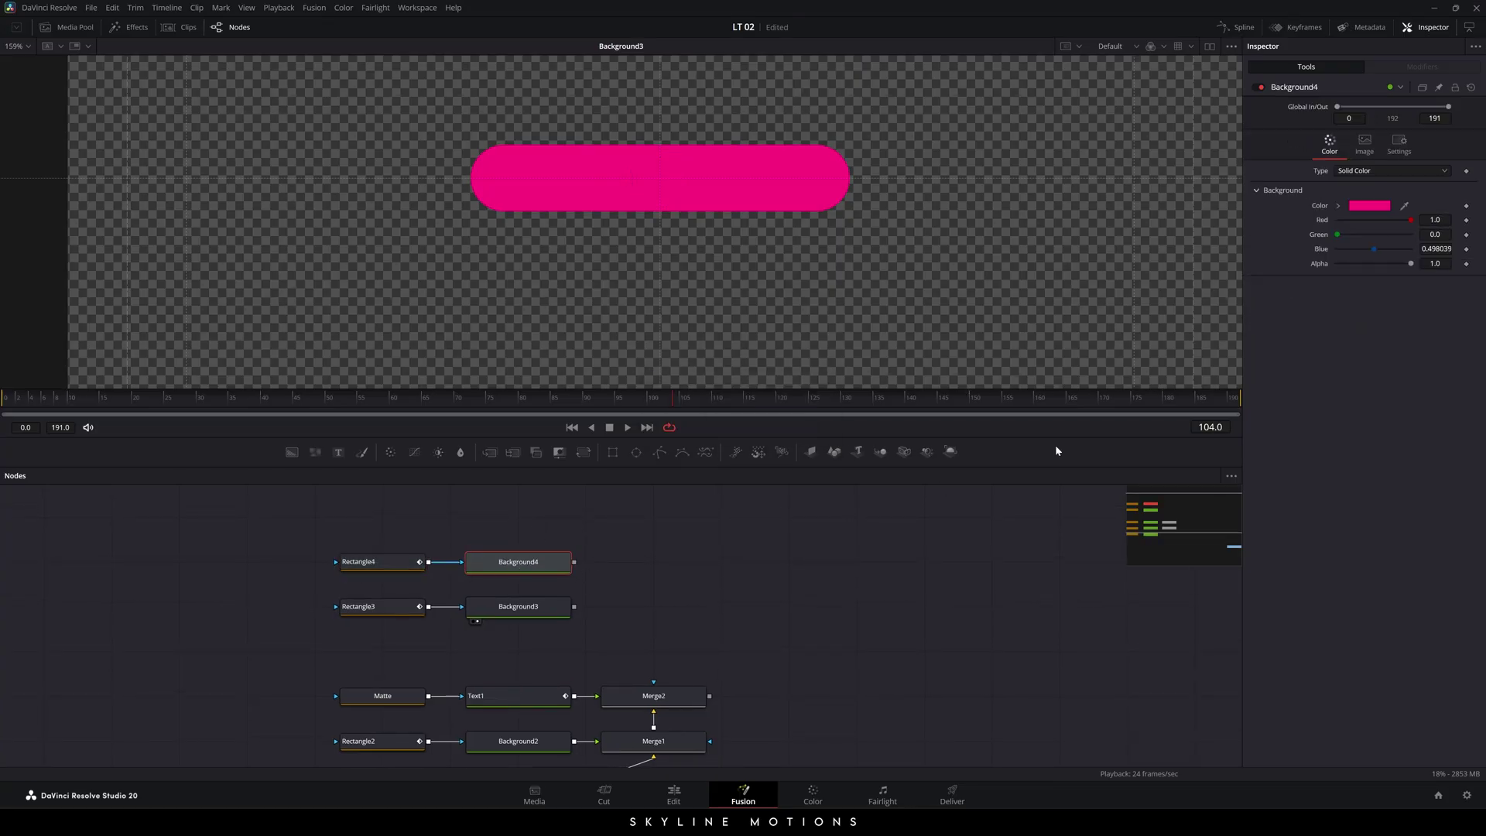
{"action": "left_click", "coordinate": [1366, 206]}
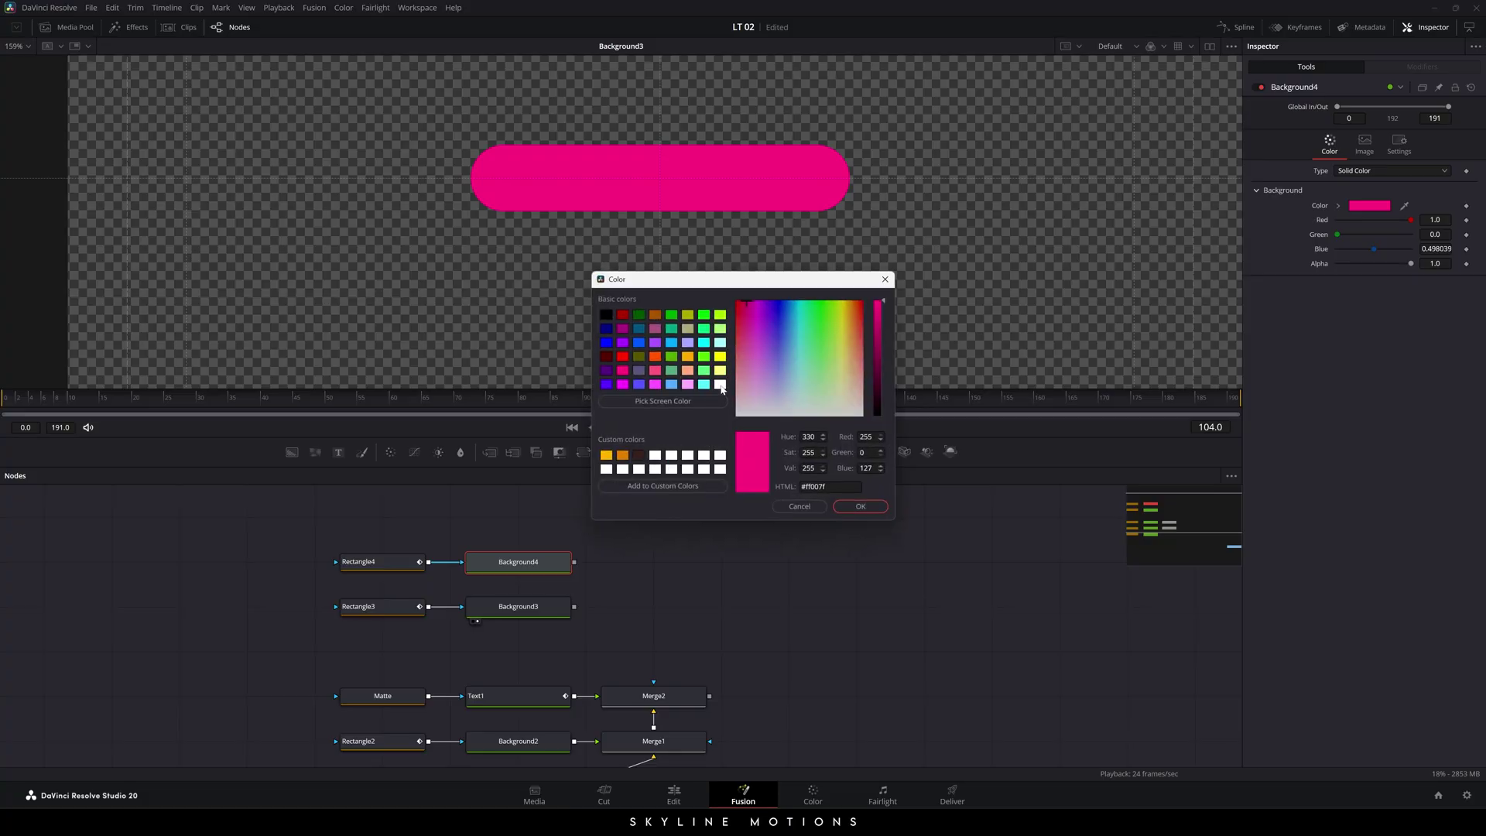
{"action": "left_click", "coordinate": [719, 385]}
{"action": "left_click", "coordinate": [859, 506]}
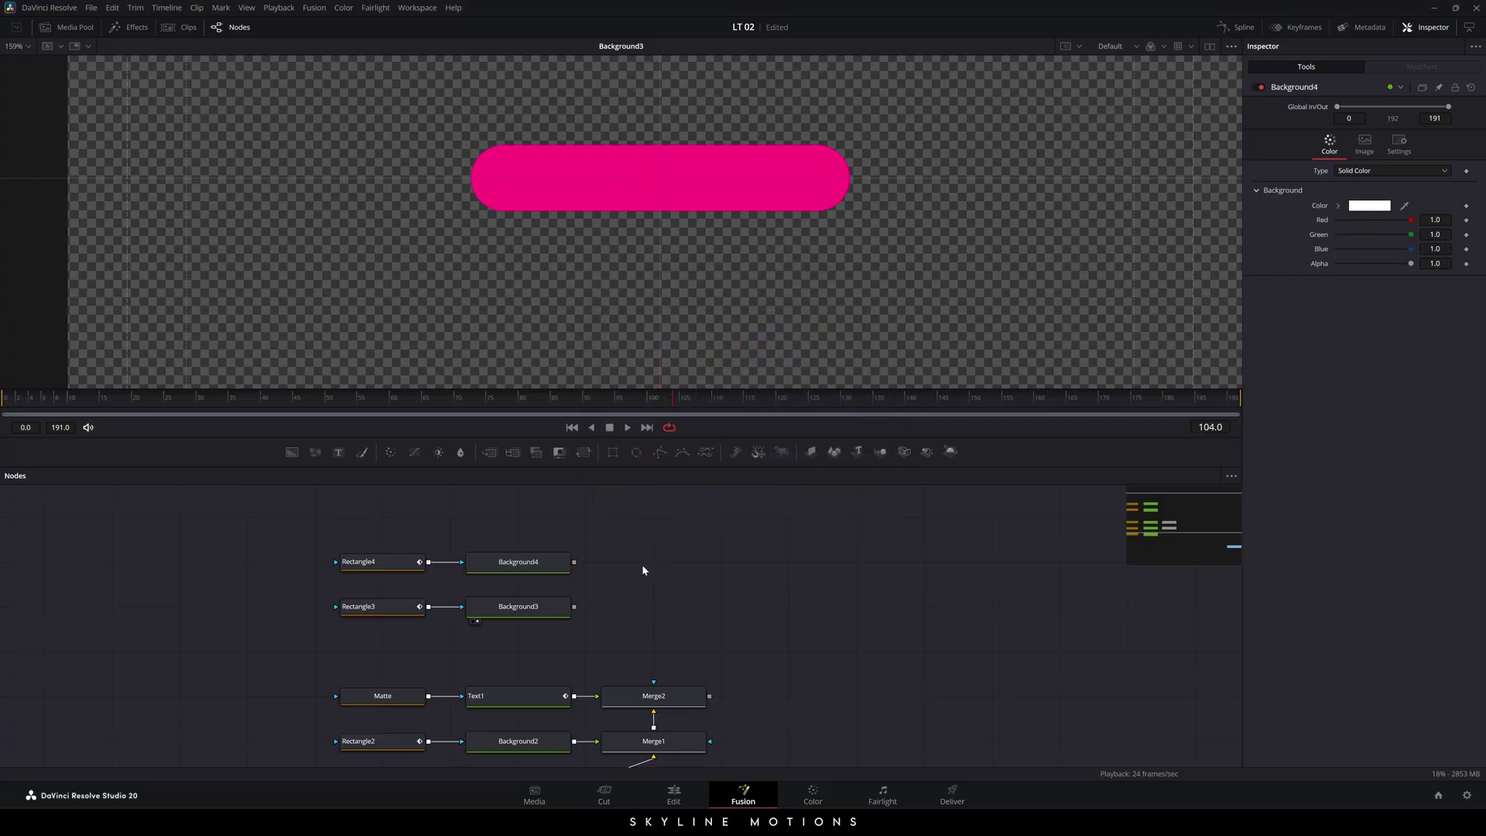
- Isolate Rectangle4's Width curve in the spline editor and shift its first two keyframes later so the expansion starts at frame 13
{"action": "left_click", "coordinate": [372, 567]}
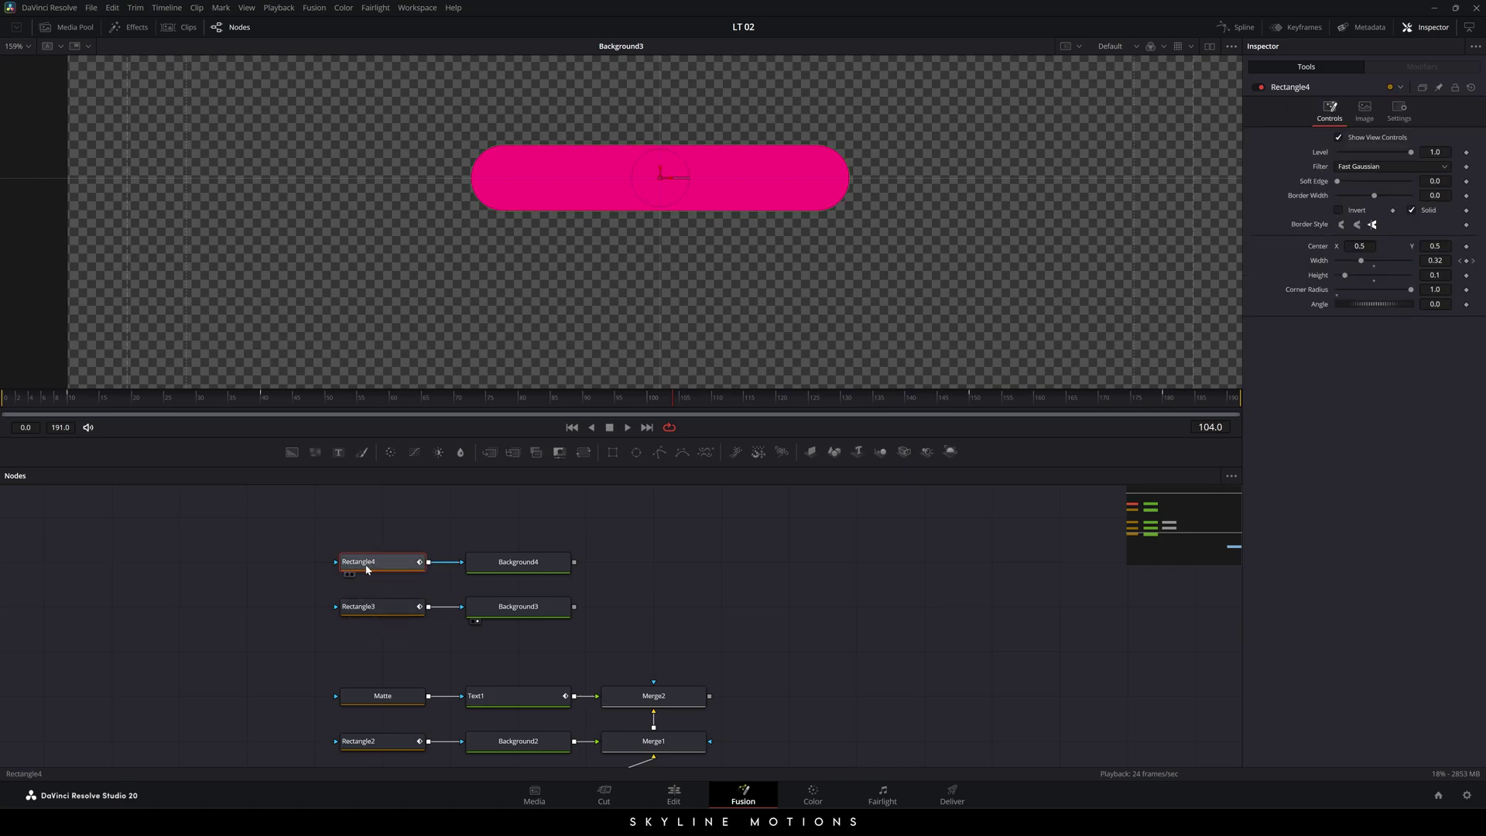
{"action": "left_click", "coordinate": [1236, 27]}
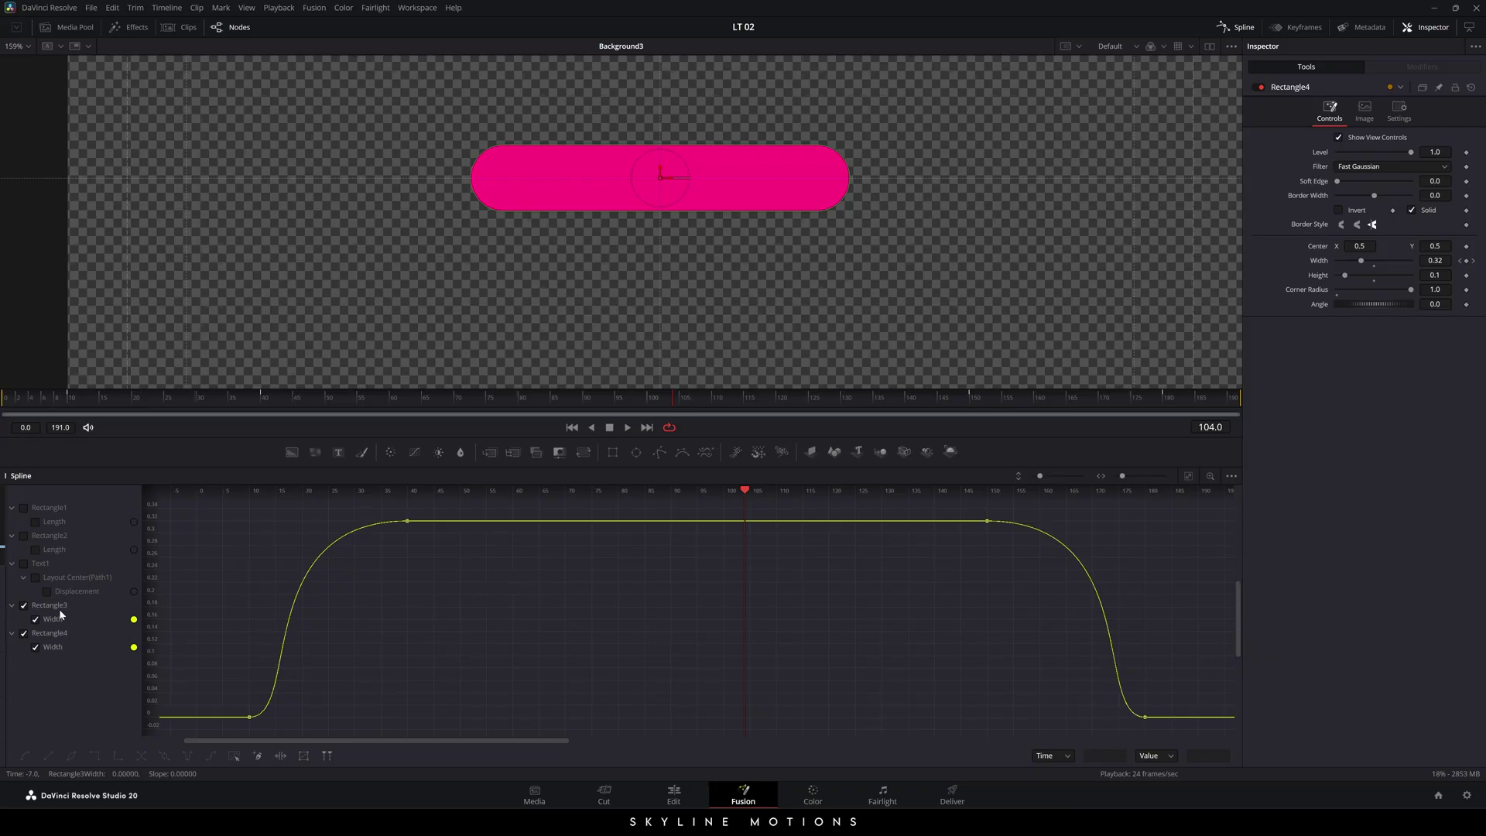
{"action": "left_click", "coordinate": [23, 606]}
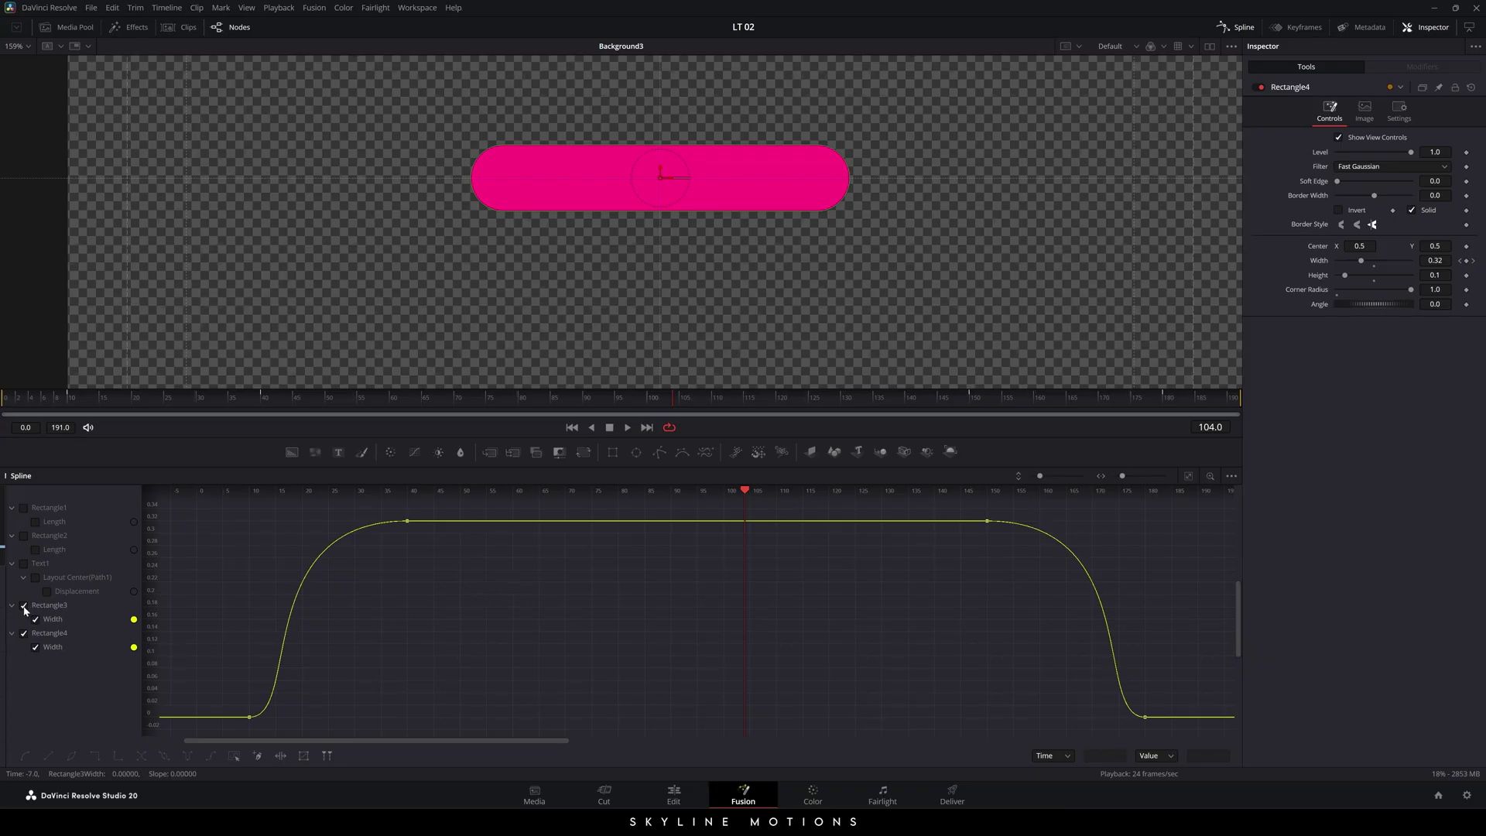
{"action": "left_click", "coordinate": [34, 646]}
{"action": "left_click_drag", "start_coordinate": [745, 492], "coordinate": [590, 503]}
{"action": "left_click_drag", "start_coordinate": [473, 514], "coordinate": [264, 577]}
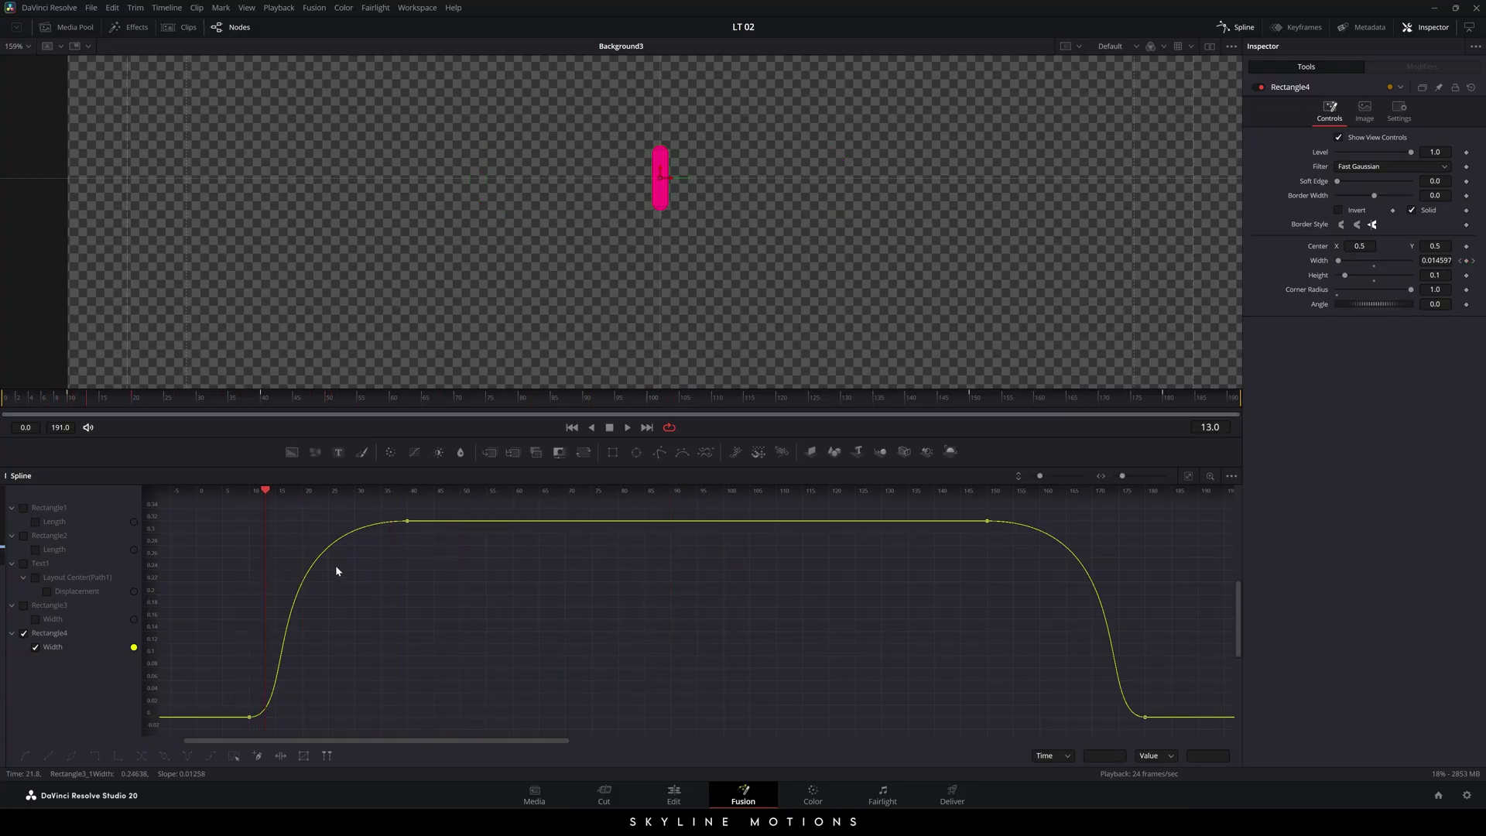
{"action": "left_click_drag", "start_coordinate": [424, 508], "coordinate": [264, 718]}
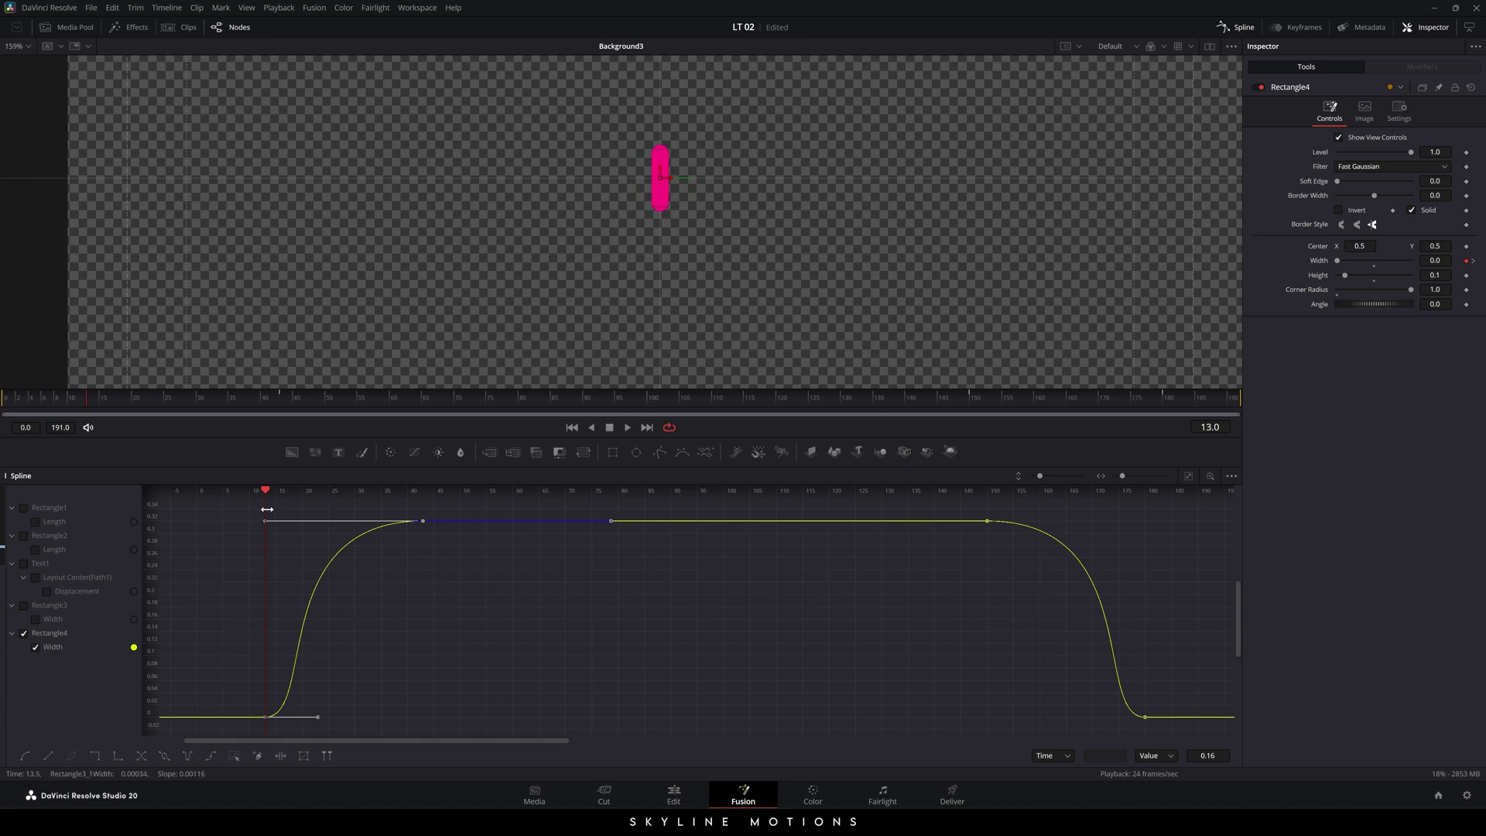
- Shift Rectangle4's last two Width keyframes earlier so the collapse starts at frame 147, and return to the node graph
{"action": "left_click_drag", "start_coordinate": [266, 490], "coordinate": [972, 490]}
{"action": "left_click_drag", "start_coordinate": [983, 545], "coordinate": [988, 545]}
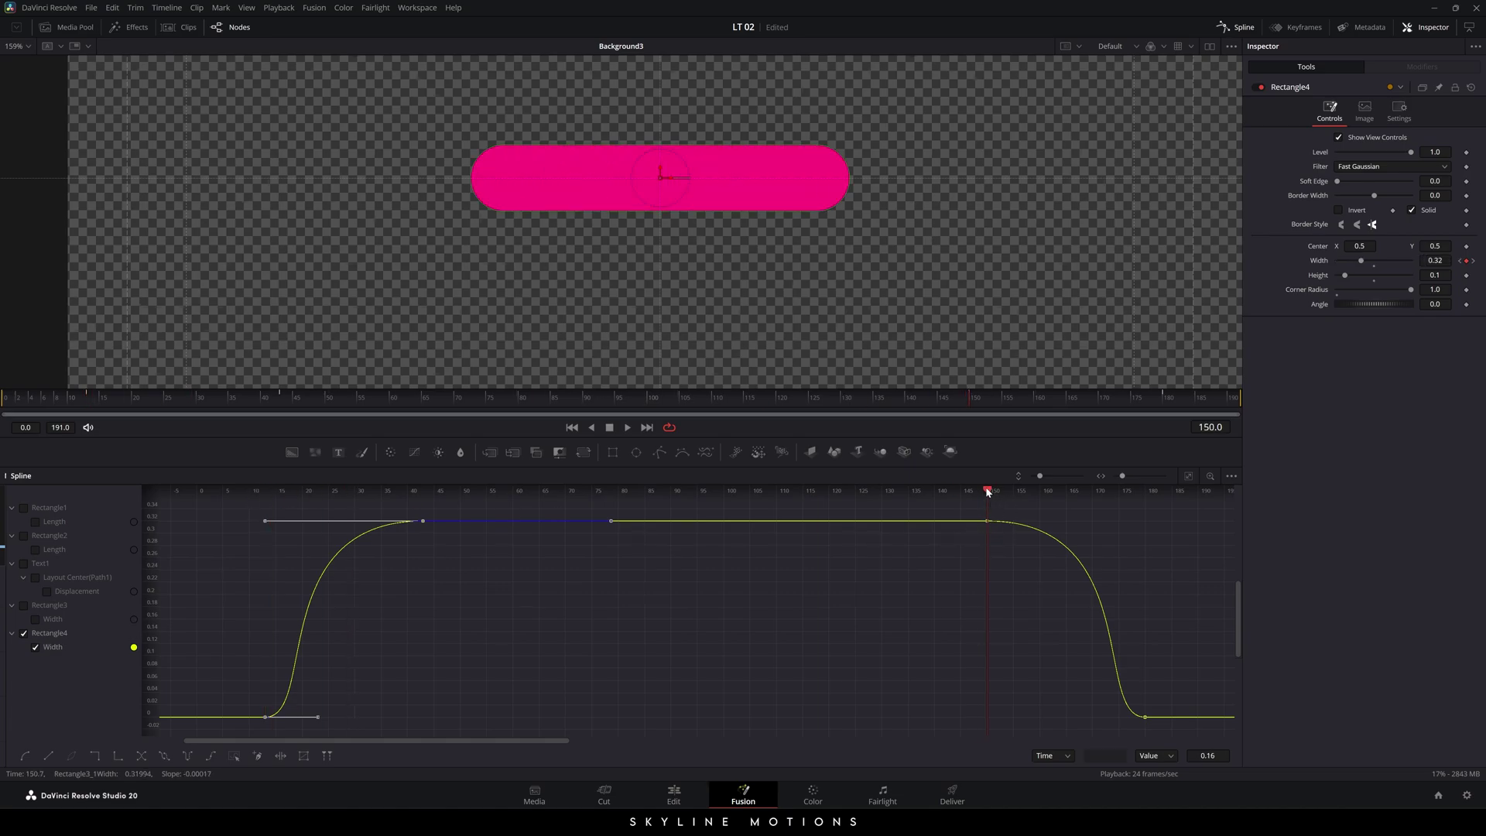
{"action": "left_click_drag", "start_coordinate": [987, 492], "coordinate": [1164, 725]}
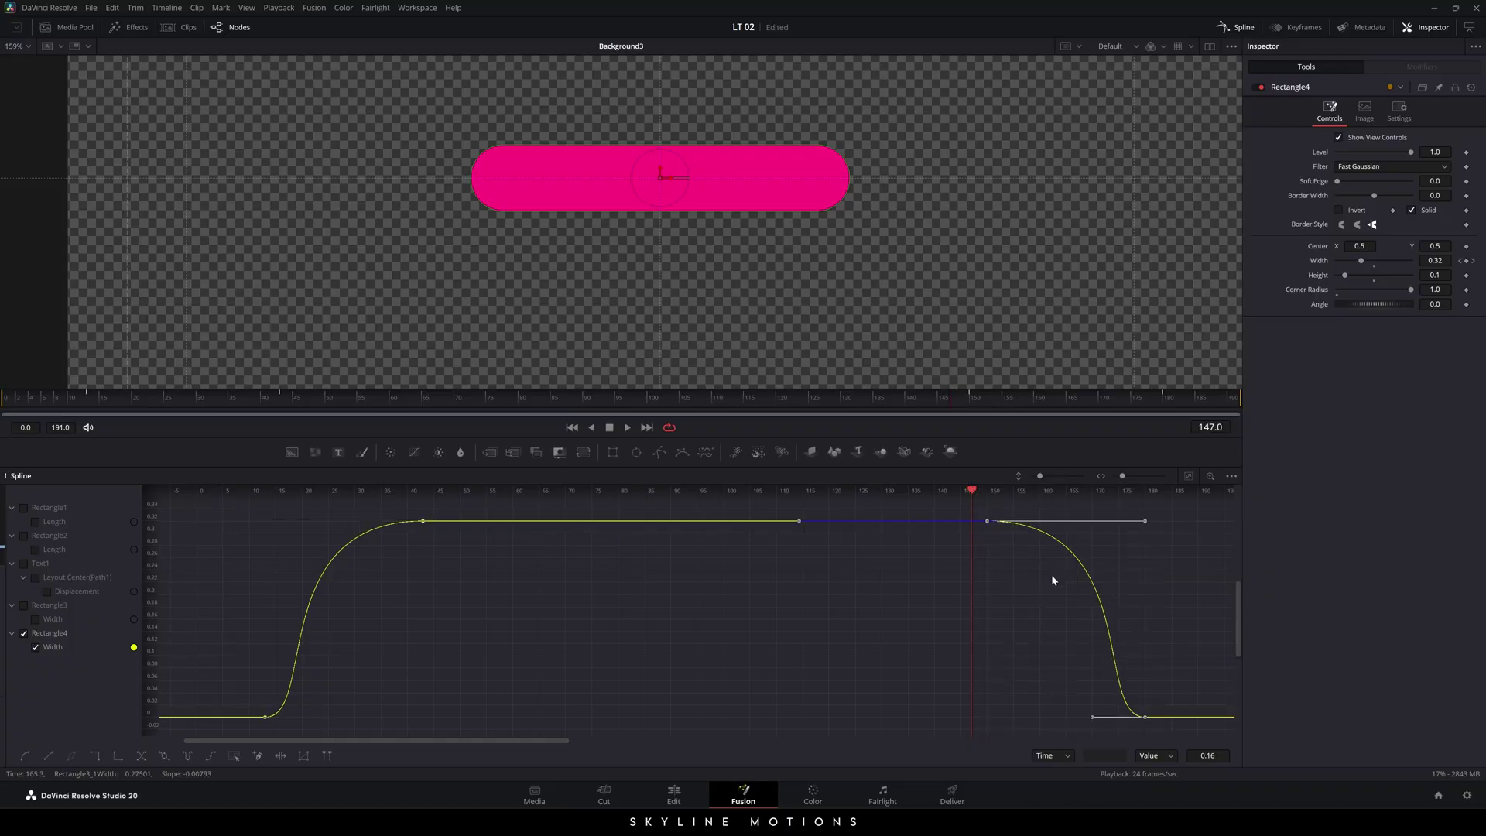
{"action": "left_click_drag", "start_coordinate": [984, 526], "coordinate": [968, 526]}
{"action": "left_click", "coordinate": [979, 586]}
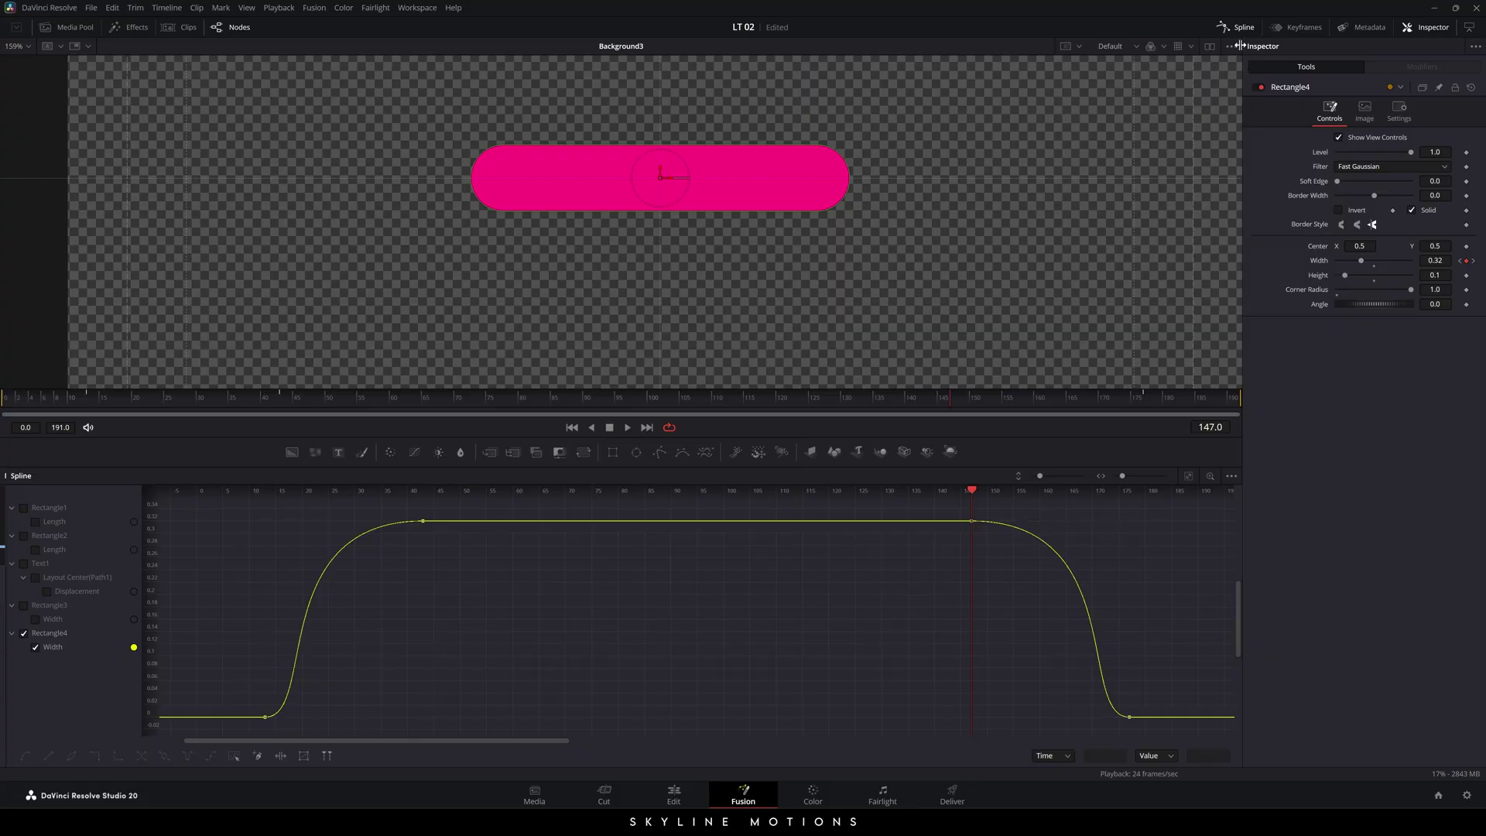
{"action": "left_click", "coordinate": [1237, 27]}
{"action": "left_click", "coordinate": [754, 617]}
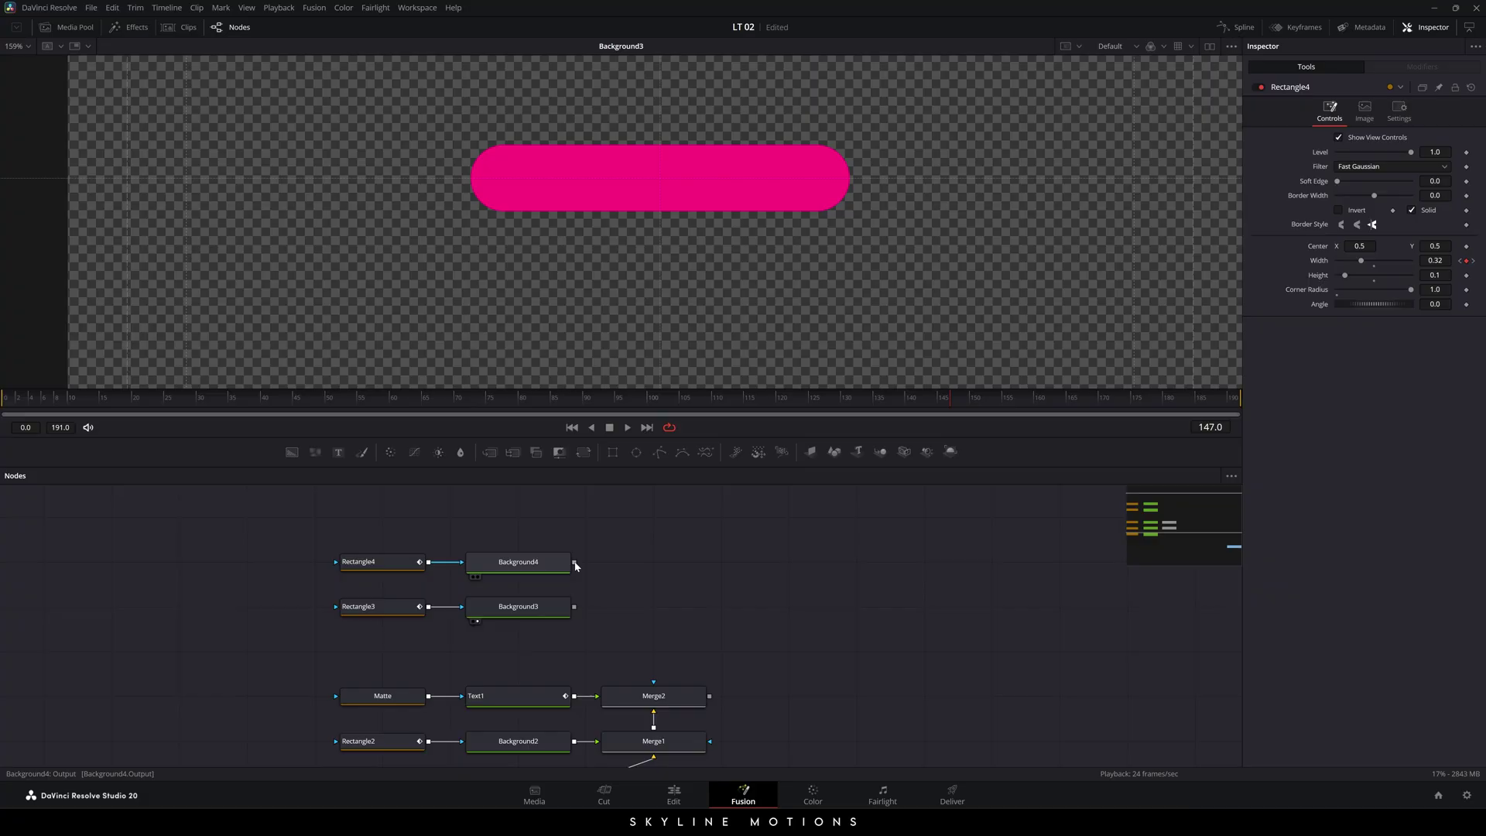
- Merge Background4 over Background3, show the merge in the viewer, and play the pill animation
{"action": "left_click_drag", "start_coordinate": [575, 562], "coordinate": [654, 516]}
{"action": "left_click_drag", "start_coordinate": [650, 441], "coordinate": [653, 253]}
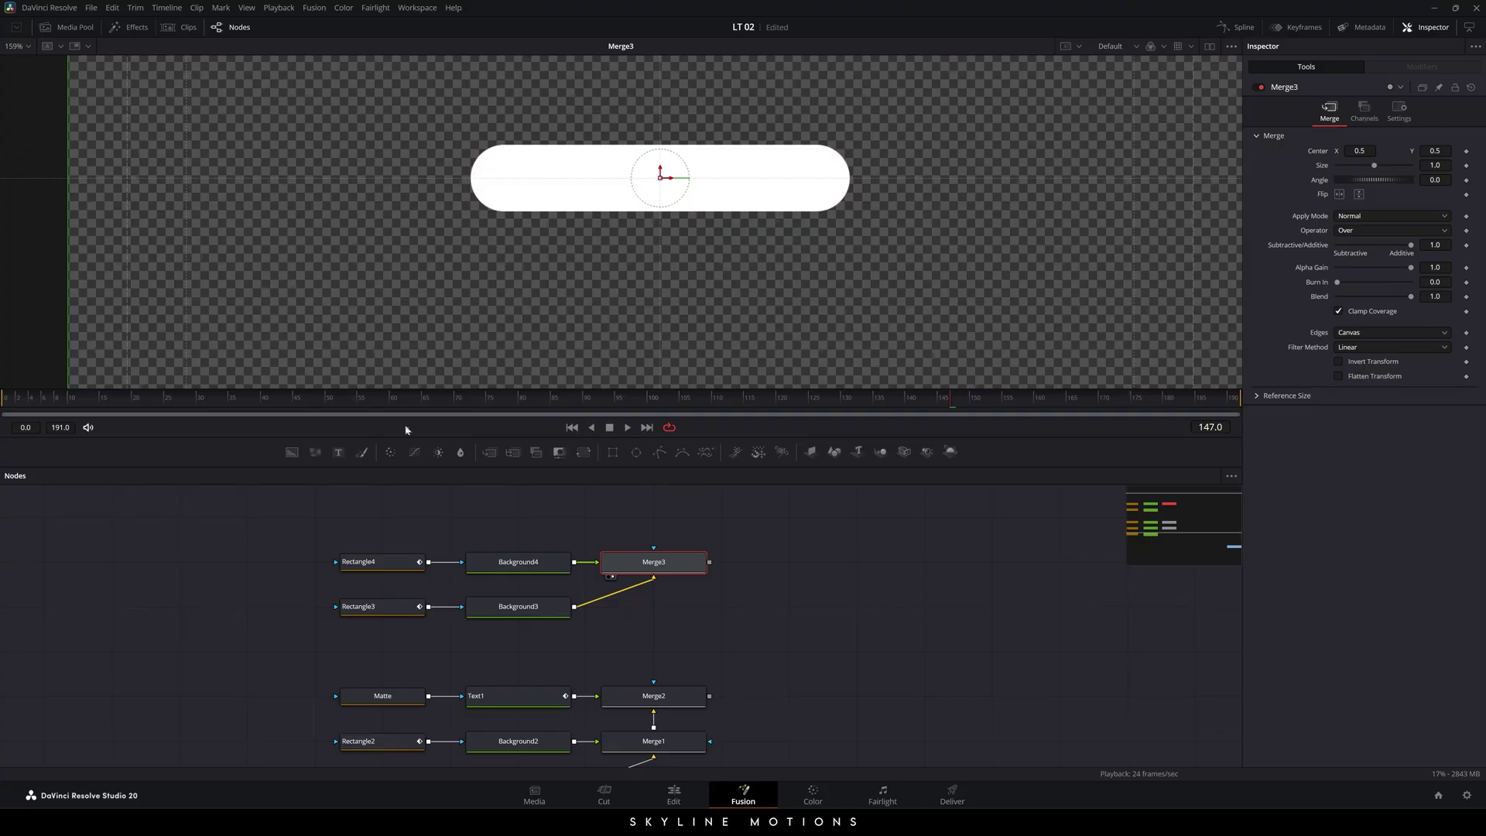
{"action": "left_click", "coordinate": [81, 398]}
{"action": "left_click", "coordinate": [626, 429]}
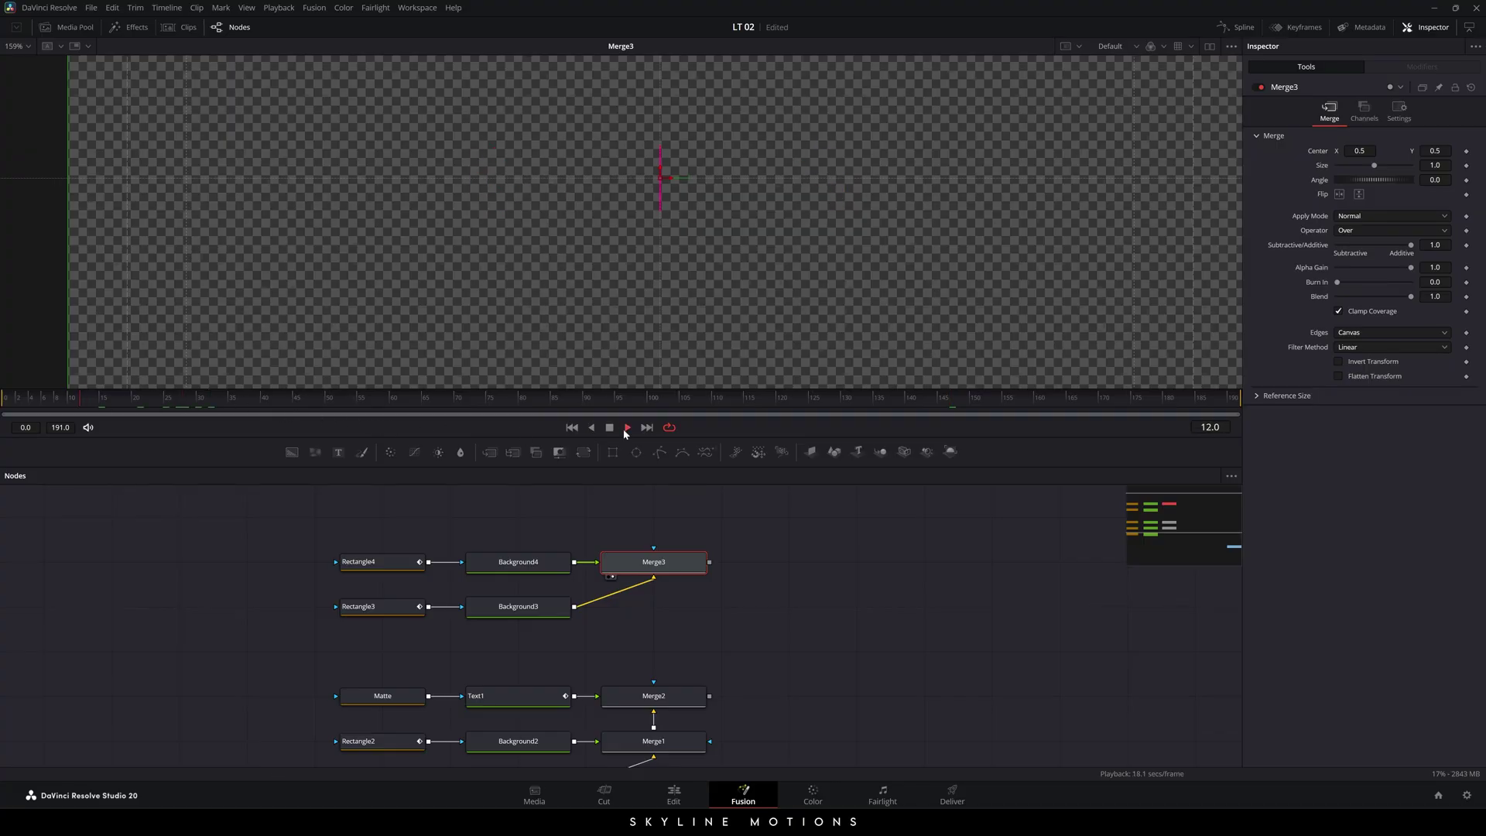
{"action": "left_click", "coordinate": [572, 428]}
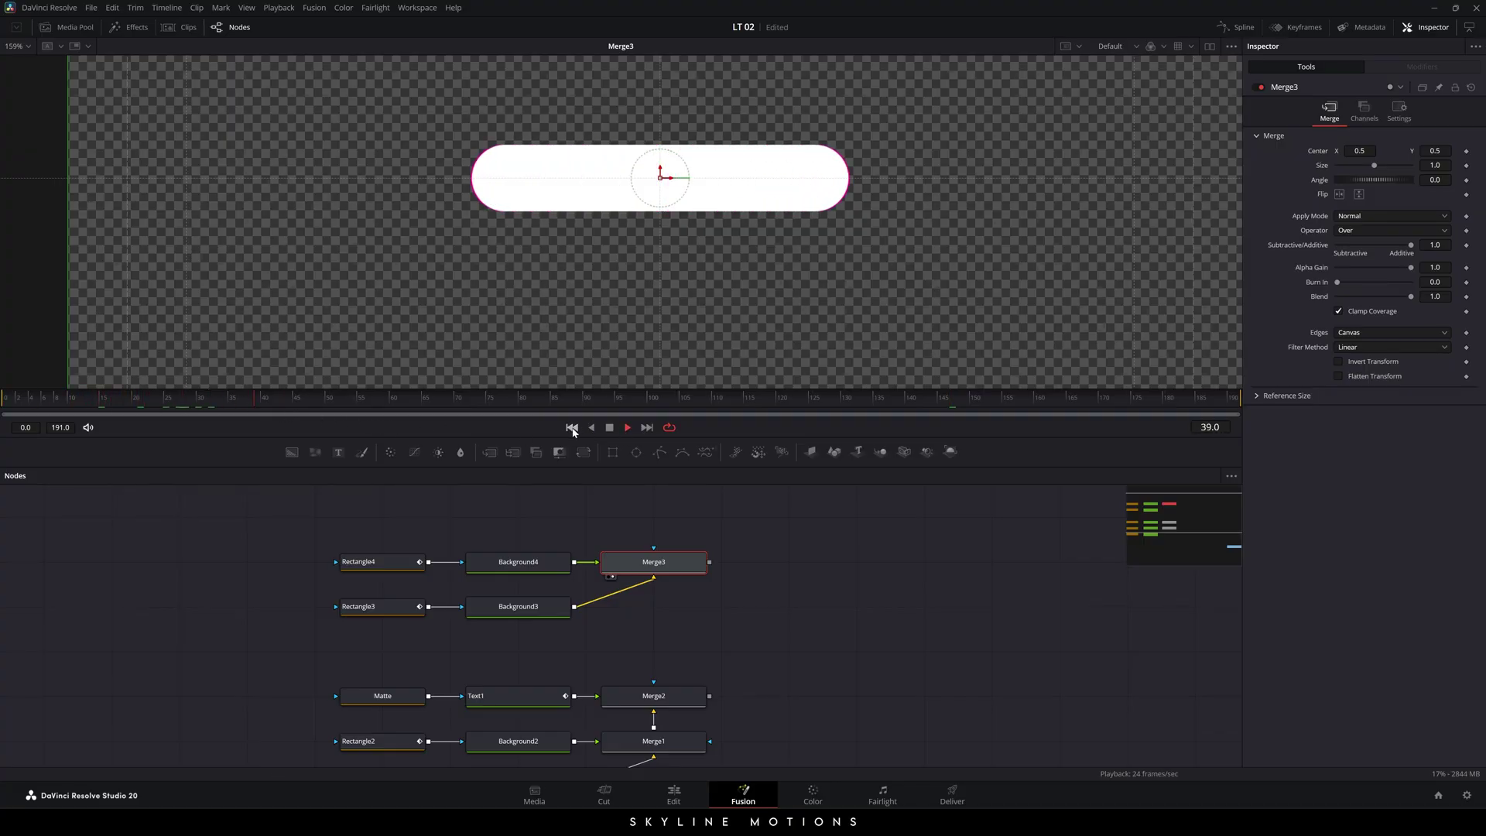
{"action": "key", "text": "space"}
- Add a Text node above Background4, merge it over Merge3, place the new merge above Merge3, and view it
{"action": "left_click_drag", "start_coordinate": [716, 527], "coordinate": [709, 567]}
{"action": "left_click", "coordinate": [640, 535]}
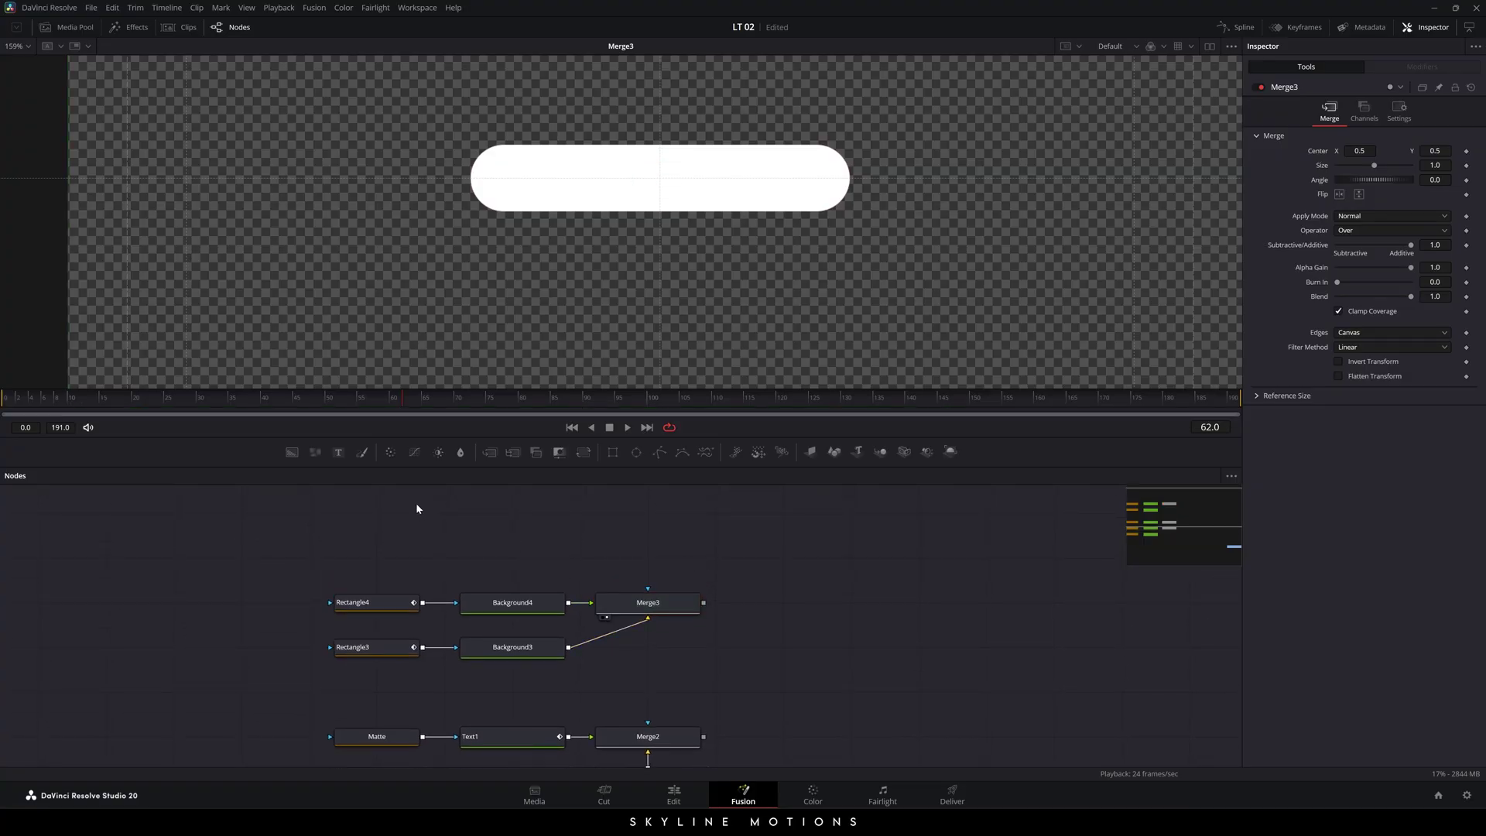
{"action": "left_click_drag", "start_coordinate": [338, 452], "coordinate": [691, 610]}
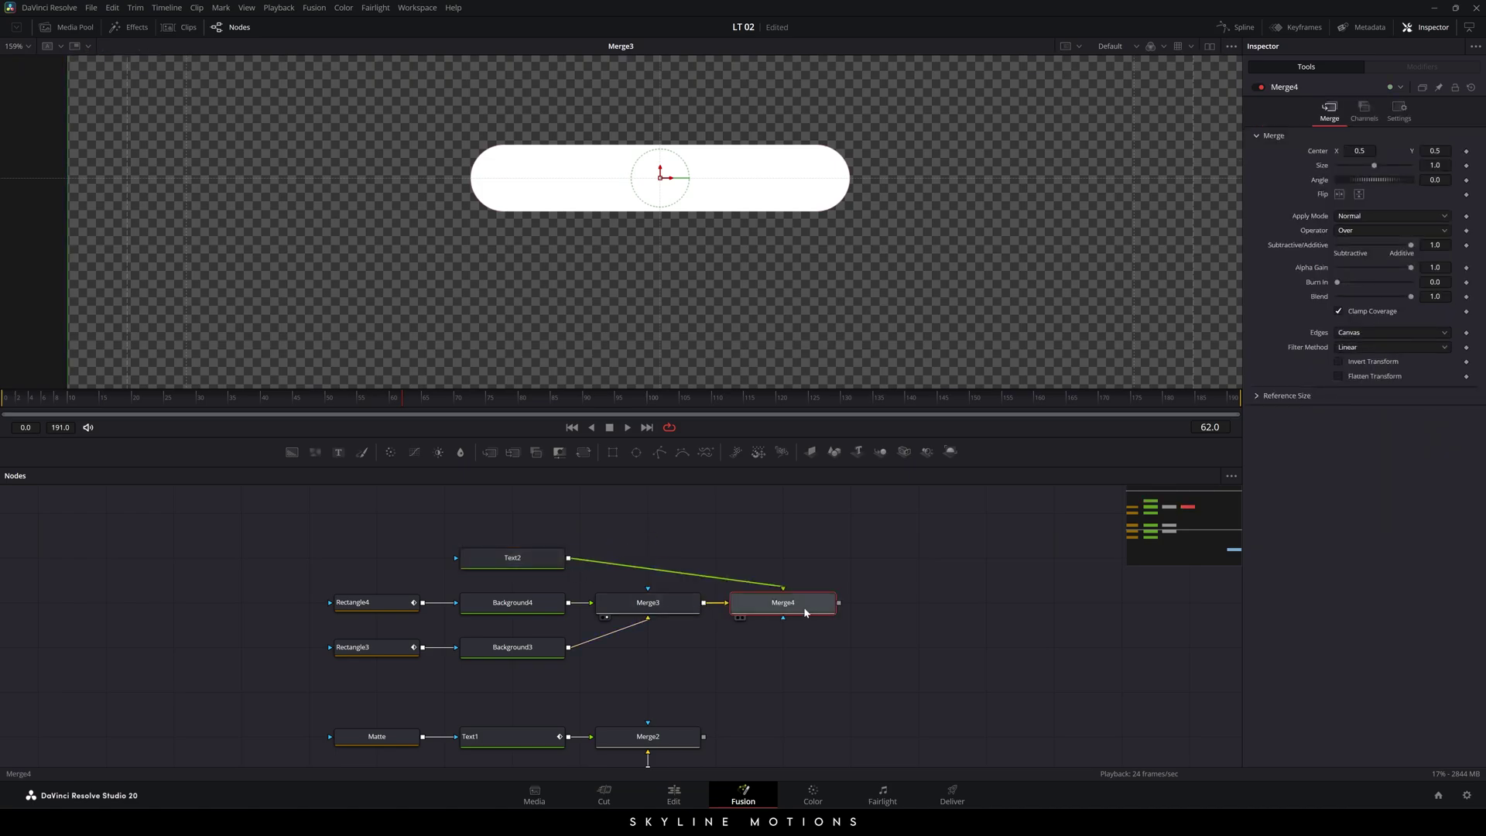
{"action": "left_click_drag", "start_coordinate": [819, 610], "coordinate": [673, 567]}
{"action": "key", "text": "1"}
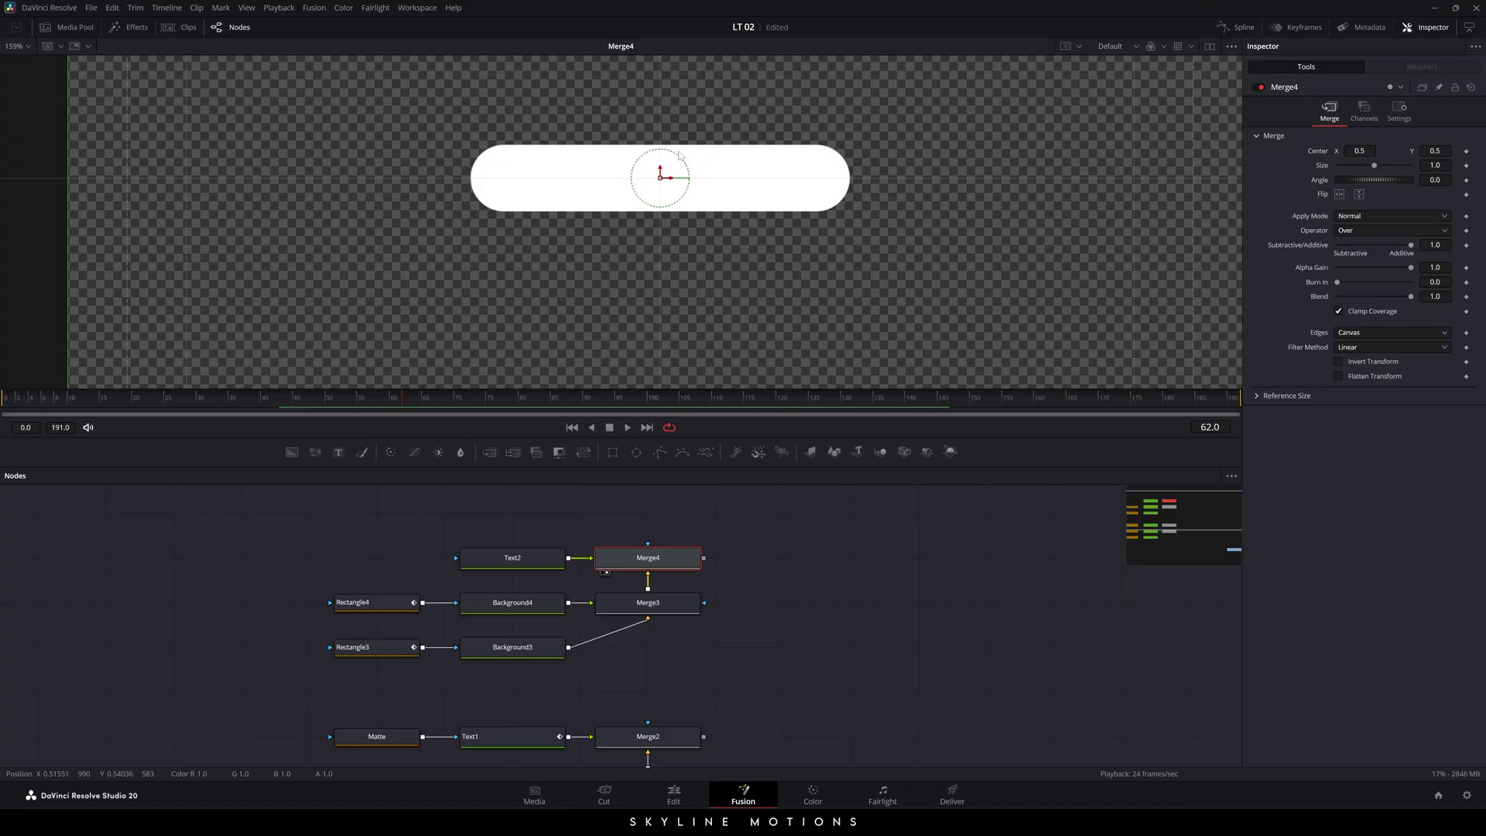
- Enter MOTION DESIGNER as the Text2 content and color it pink
{"action": "left_click", "coordinate": [531, 566]}
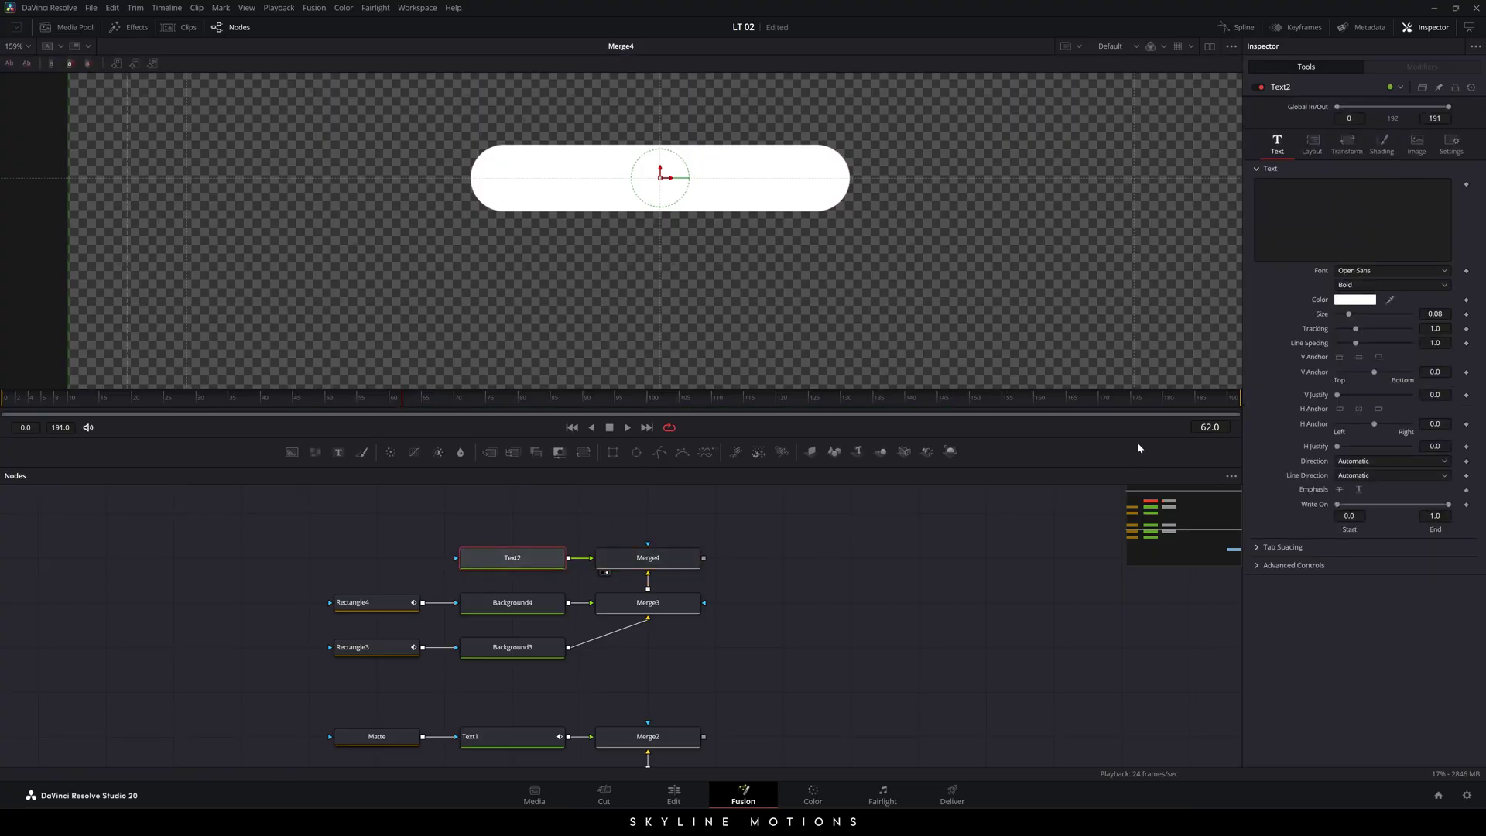
{"action": "left_click", "coordinate": [1285, 209]}
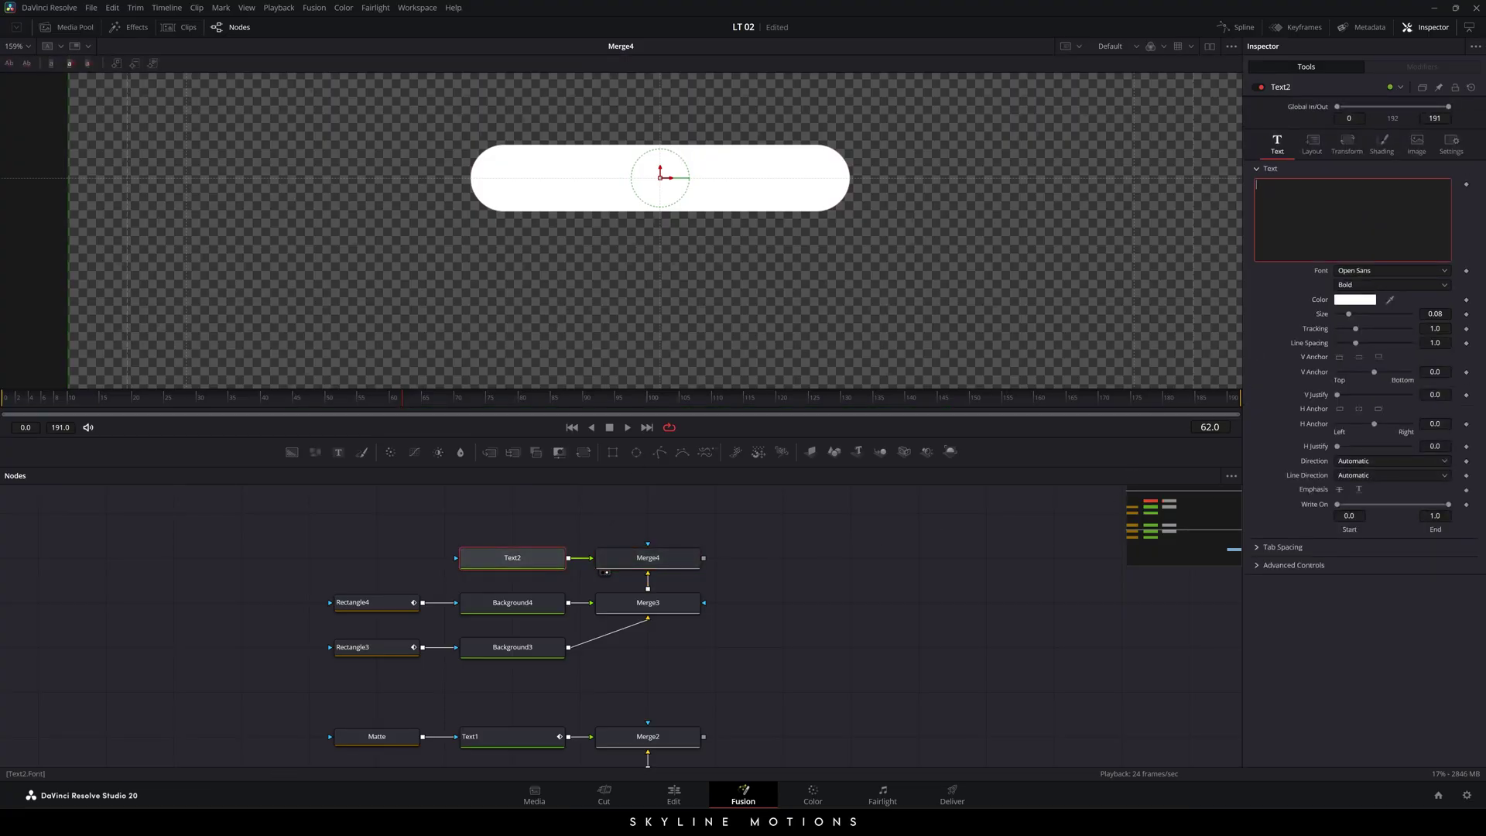
{"action": "type", "text": "MOTION DESIGNER"}
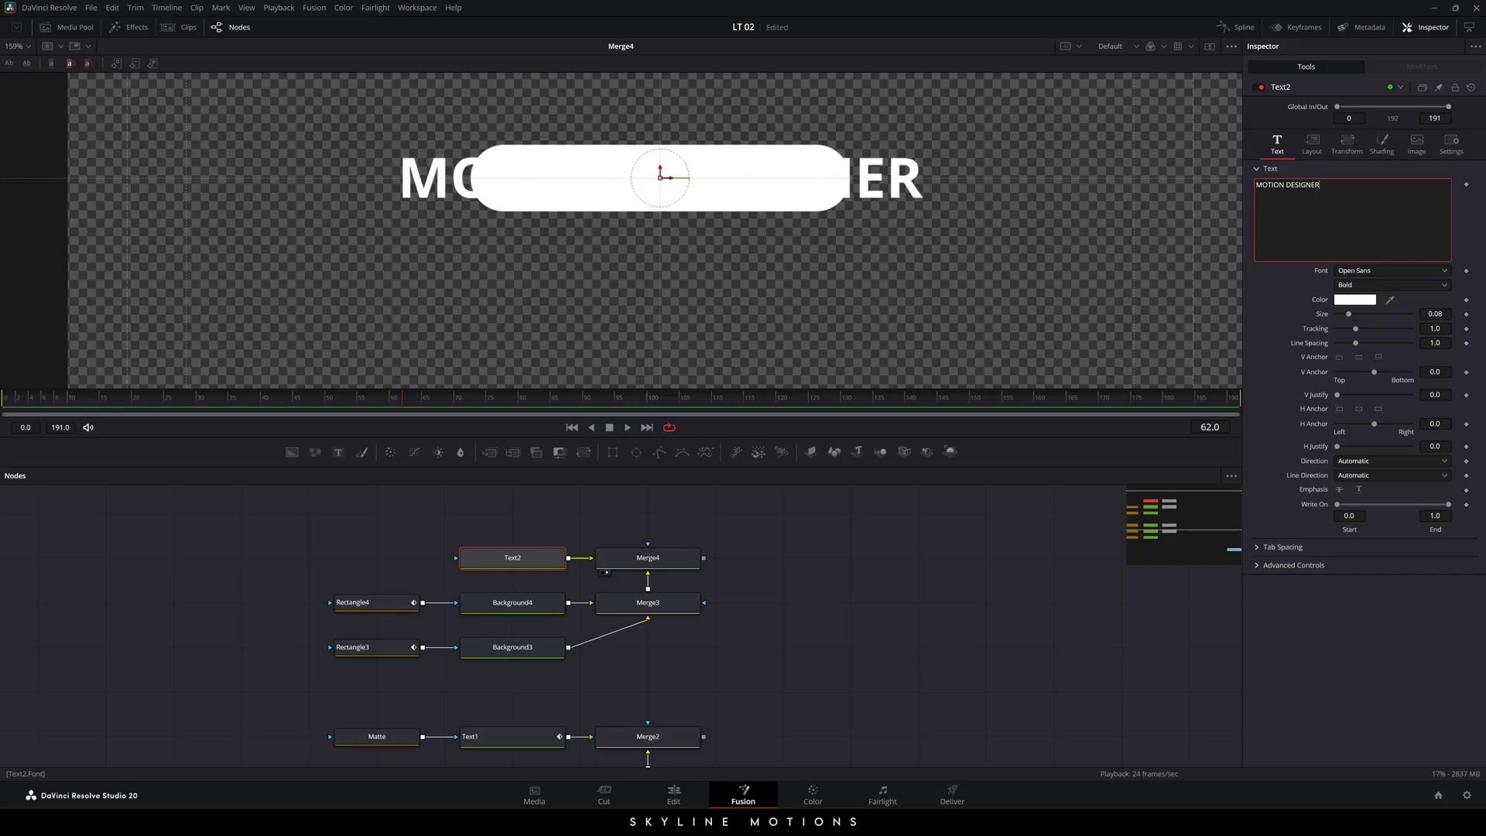
{"action": "left_click", "coordinate": [1337, 298]}
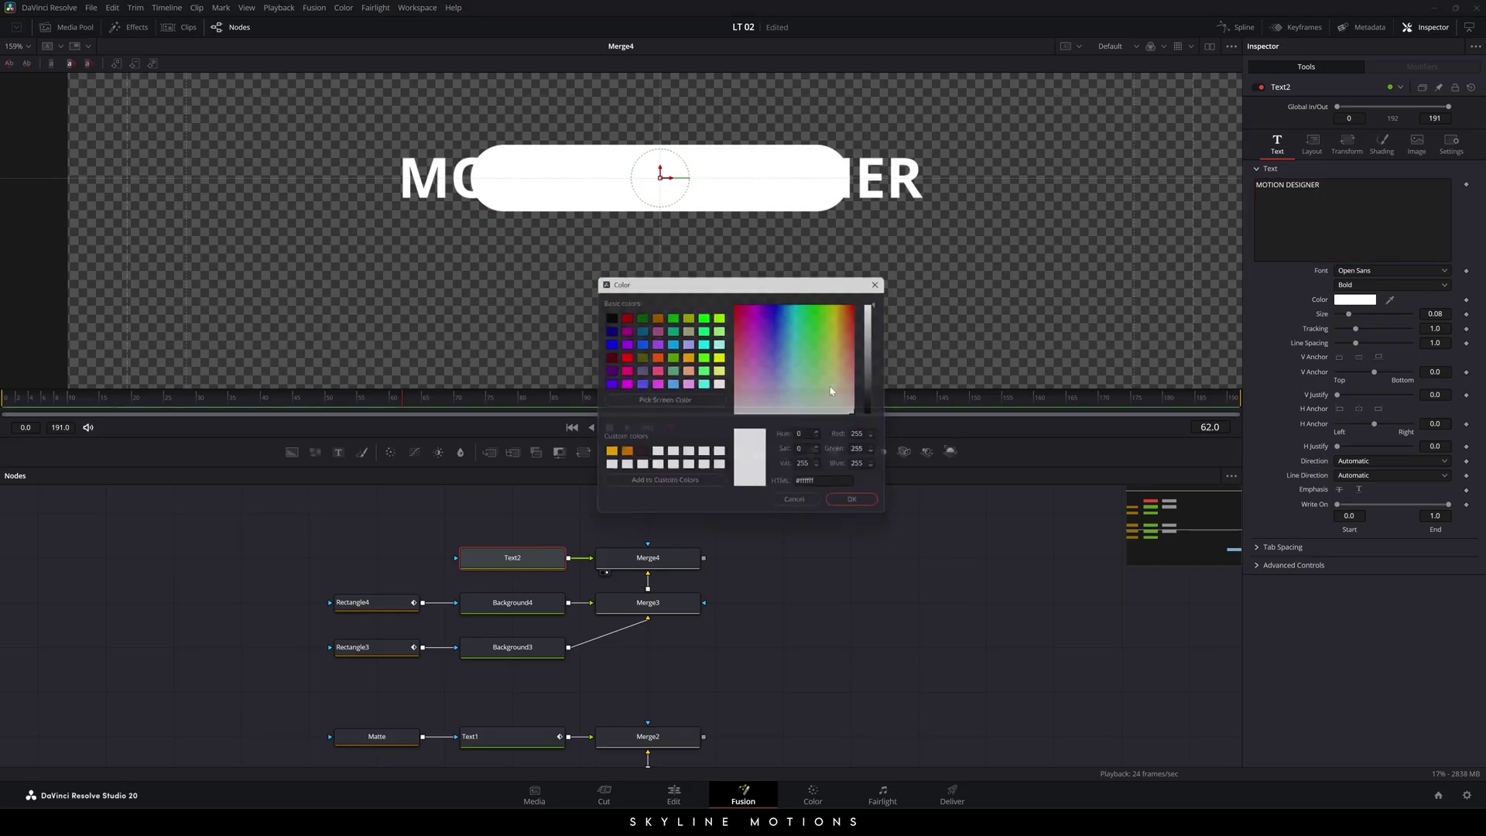
{"action": "left_click", "coordinate": [622, 370]}
{"action": "left_click", "coordinate": [841, 508]}
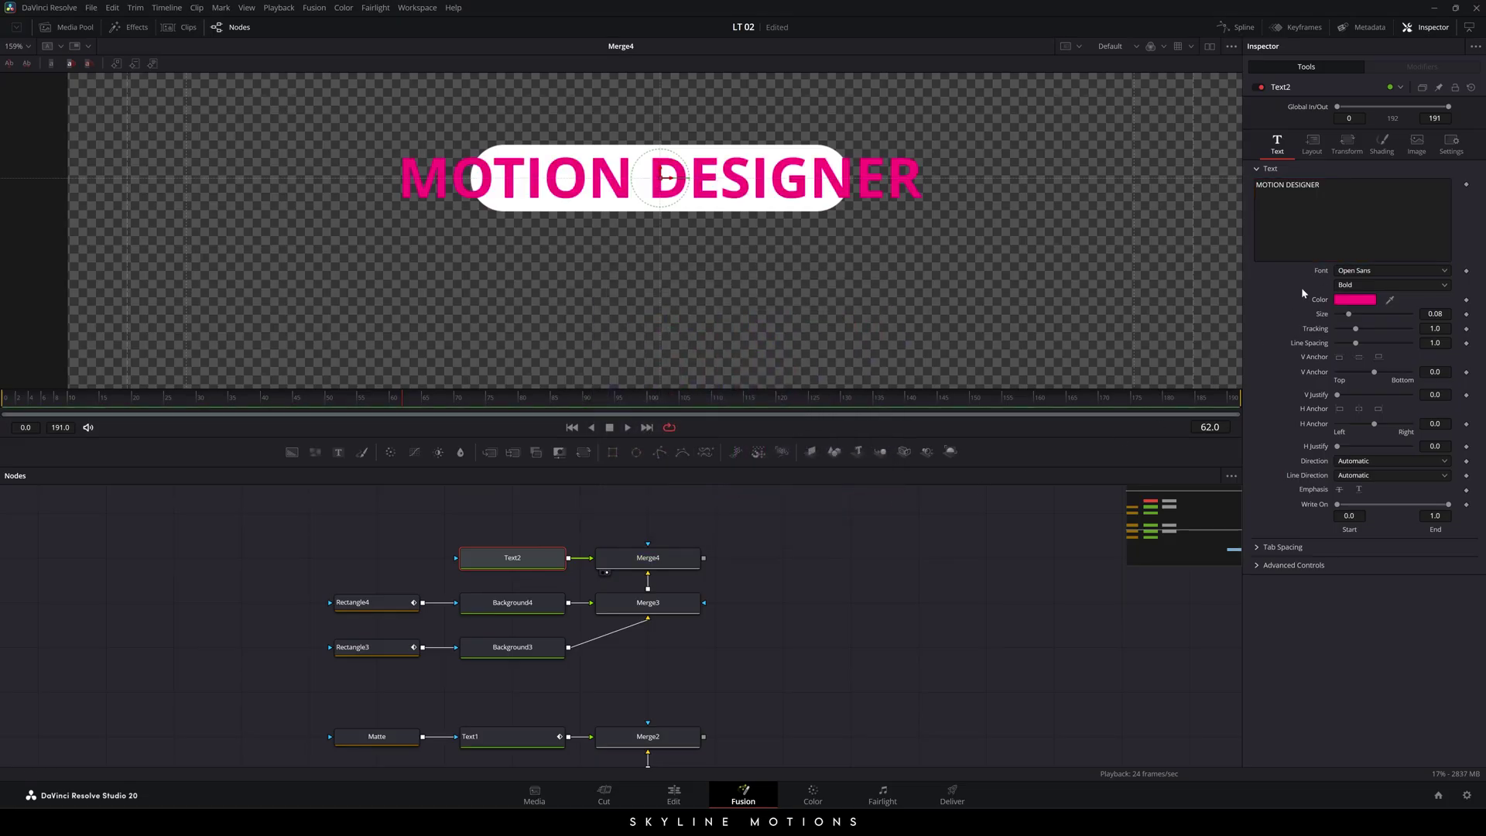
- Set the MOTION DESIGNER text to Bebas Neue Pro, Bold Italic, with a size of 0.05
{"action": "left_click", "coordinate": [1390, 271]}
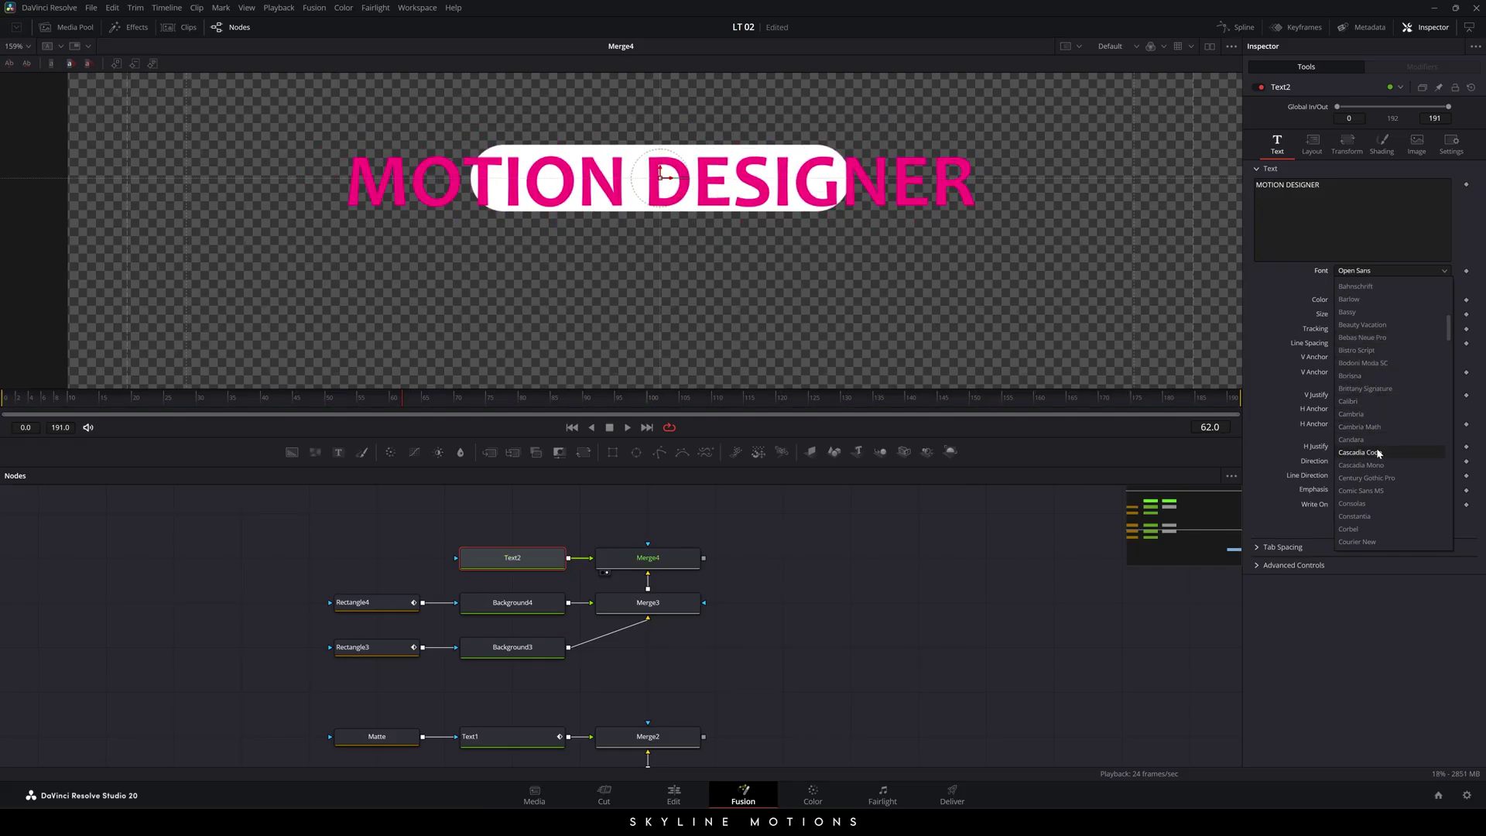
{"action": "left_click", "coordinate": [1363, 338]}
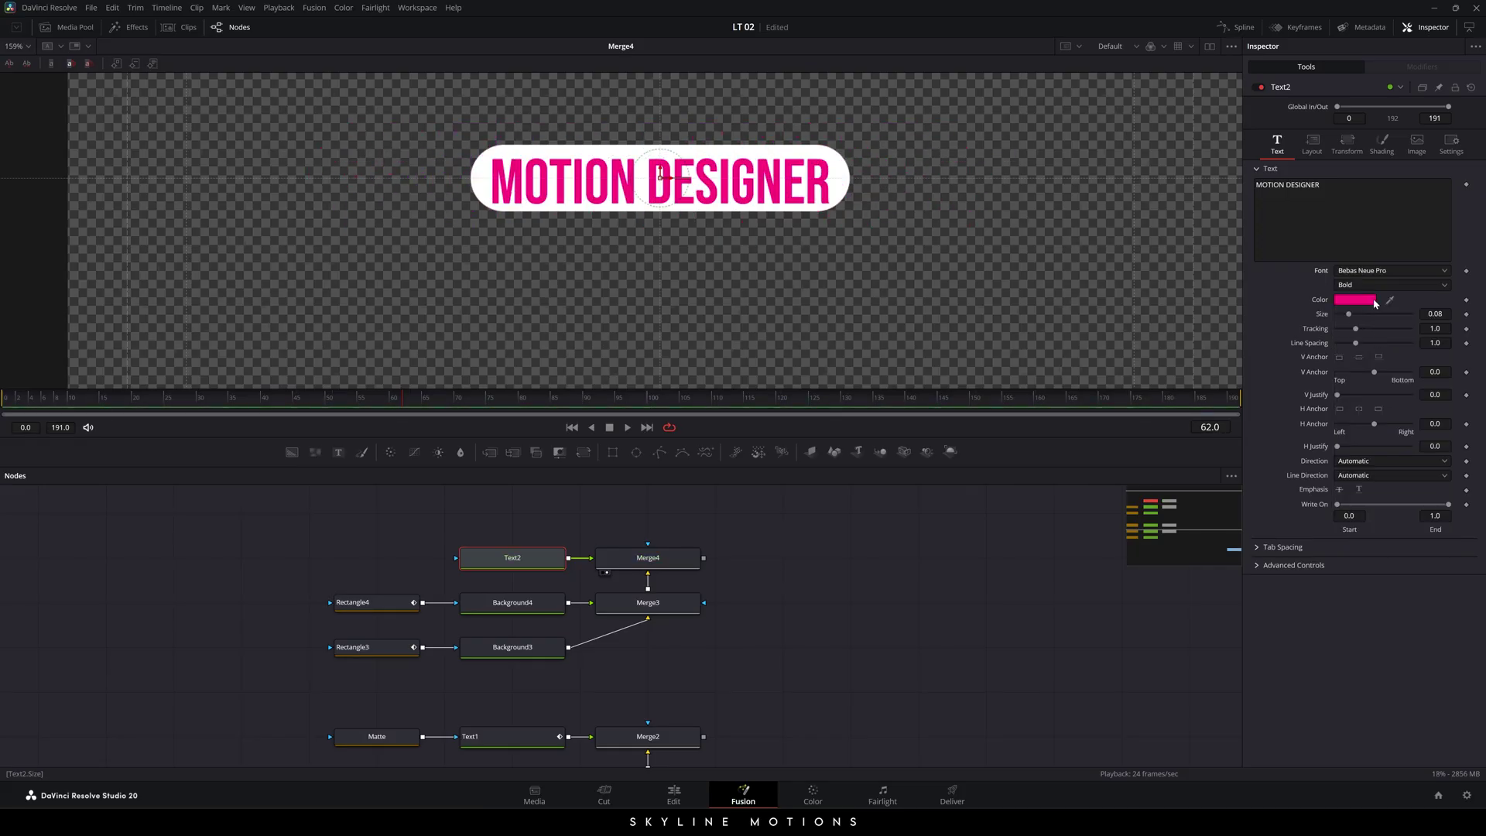
{"action": "left_click", "coordinate": [1356, 284]}
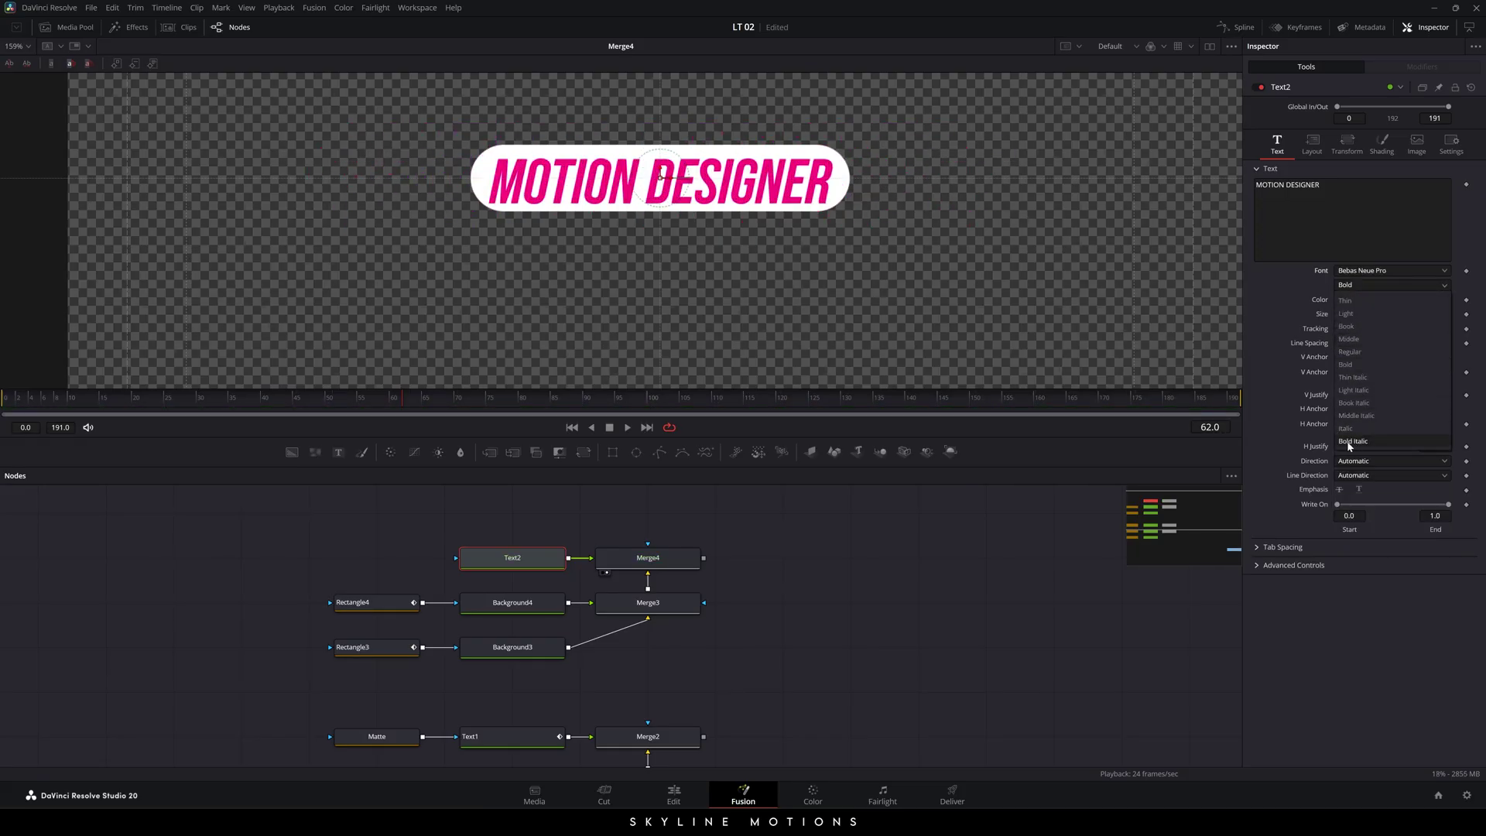
{"action": "left_click", "coordinate": [1372, 439]}
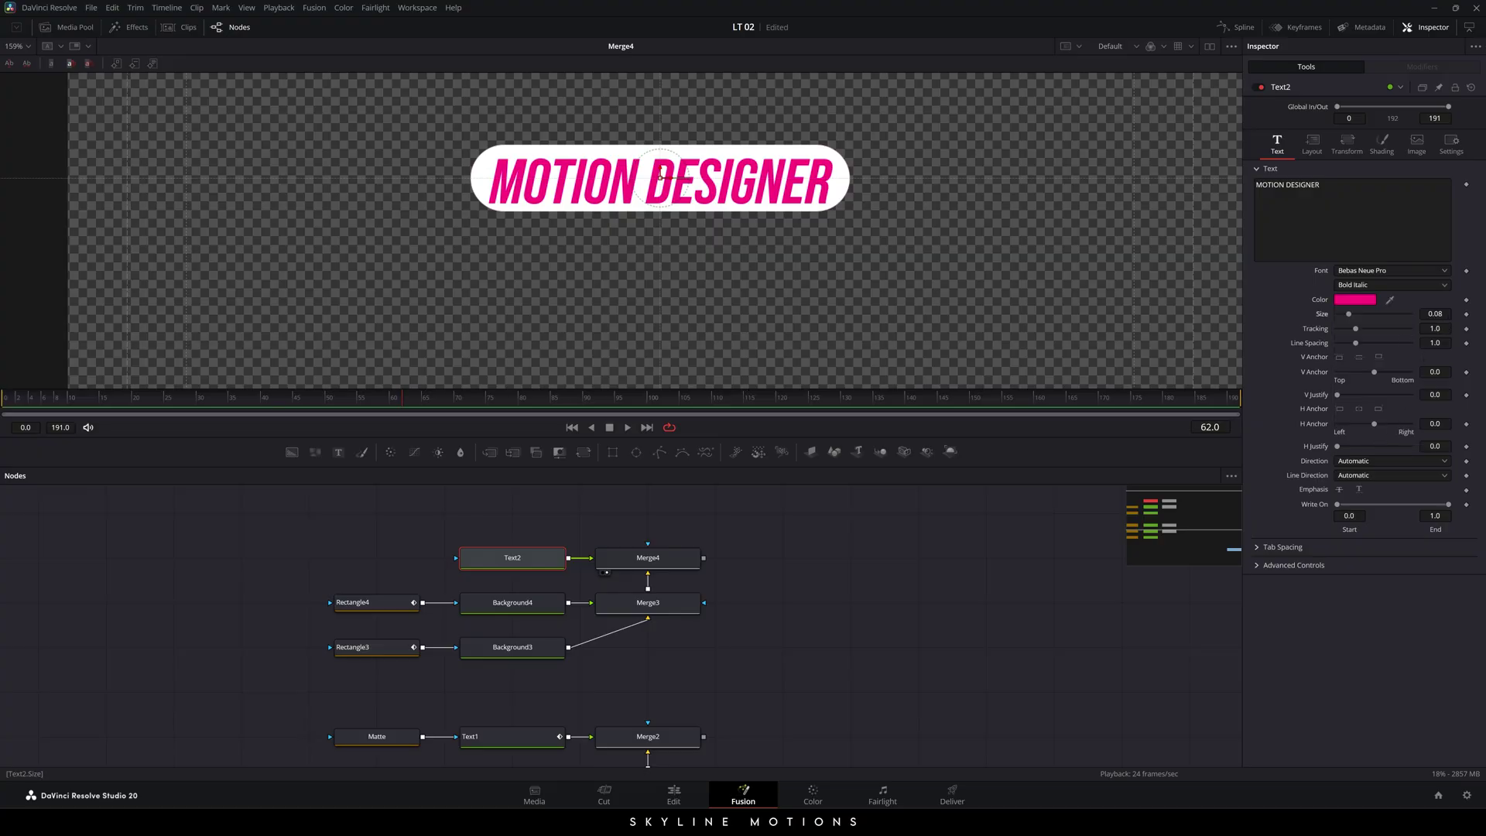
{"action": "type", "text": "5"}
{"action": "key", "text": "Tab"}
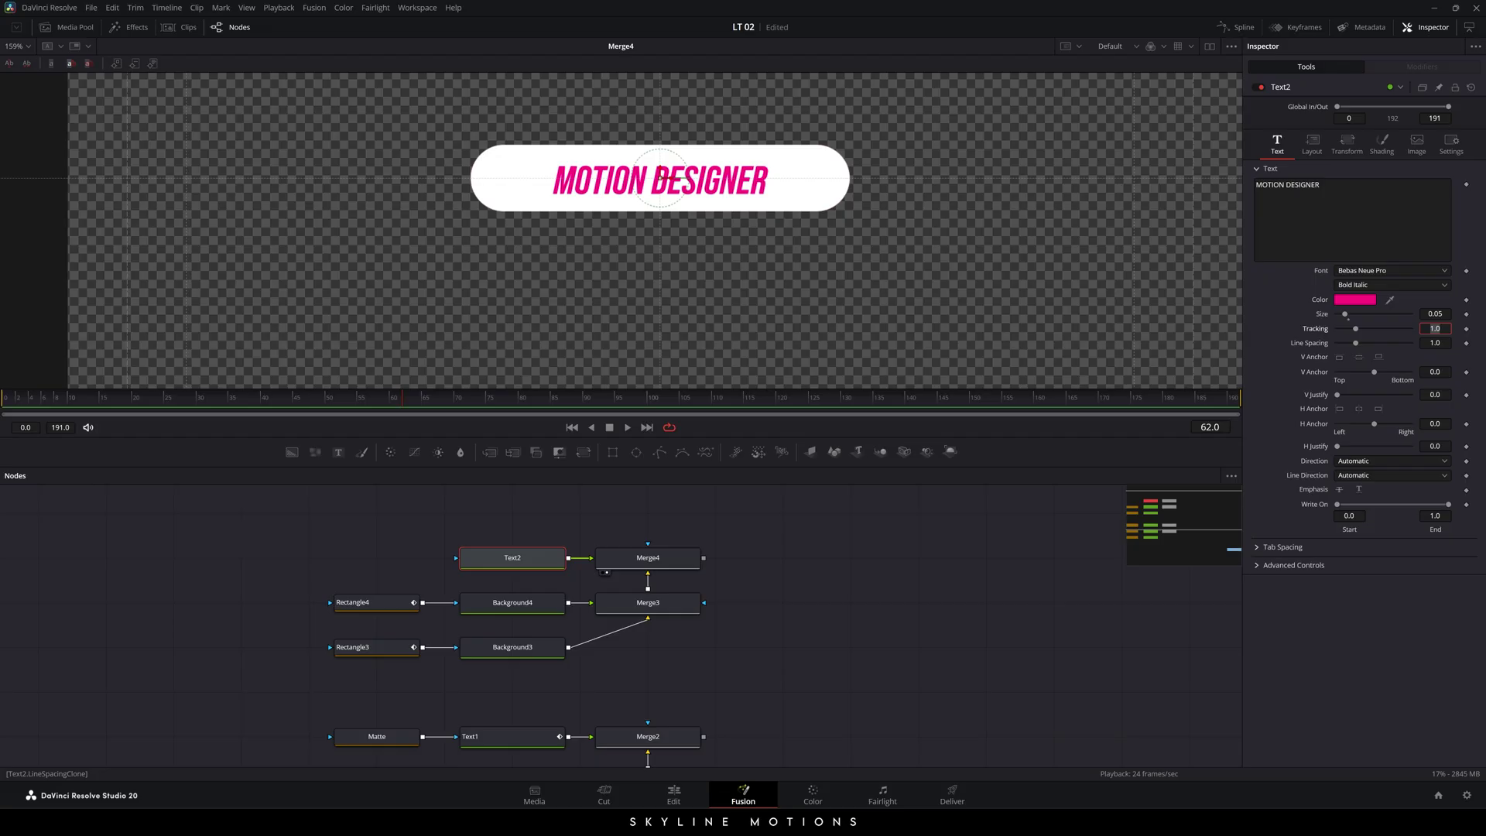
- Set the Text2 tracking to 1.05 and reset its line spacing to 1.0
{"action": "key", "text": "Tab"}
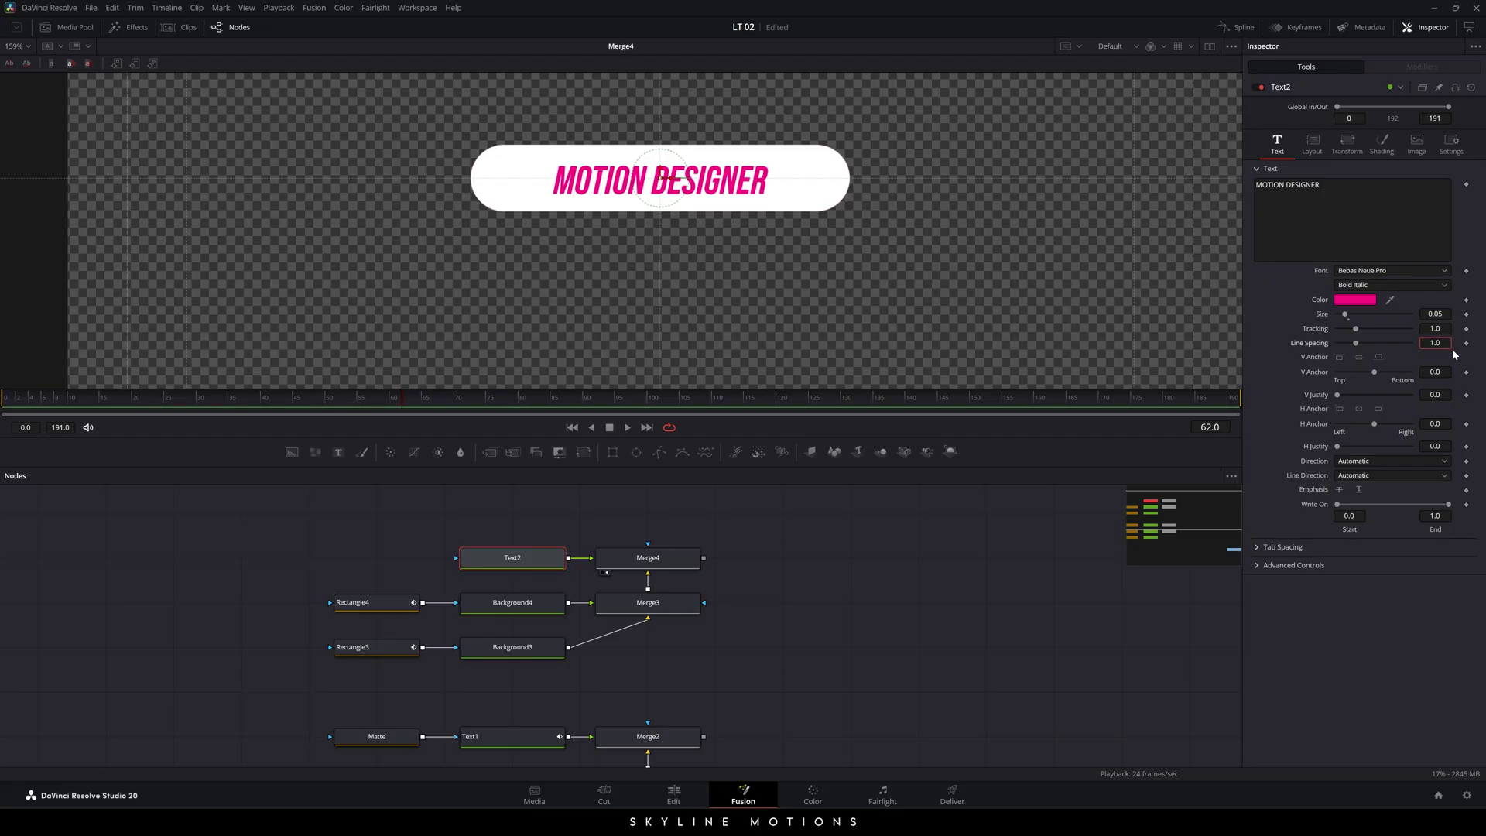
{"action": "type", "text": "5"}
{"action": "key", "text": "Return"}
{"action": "double_click", "coordinate": [1356, 342]}
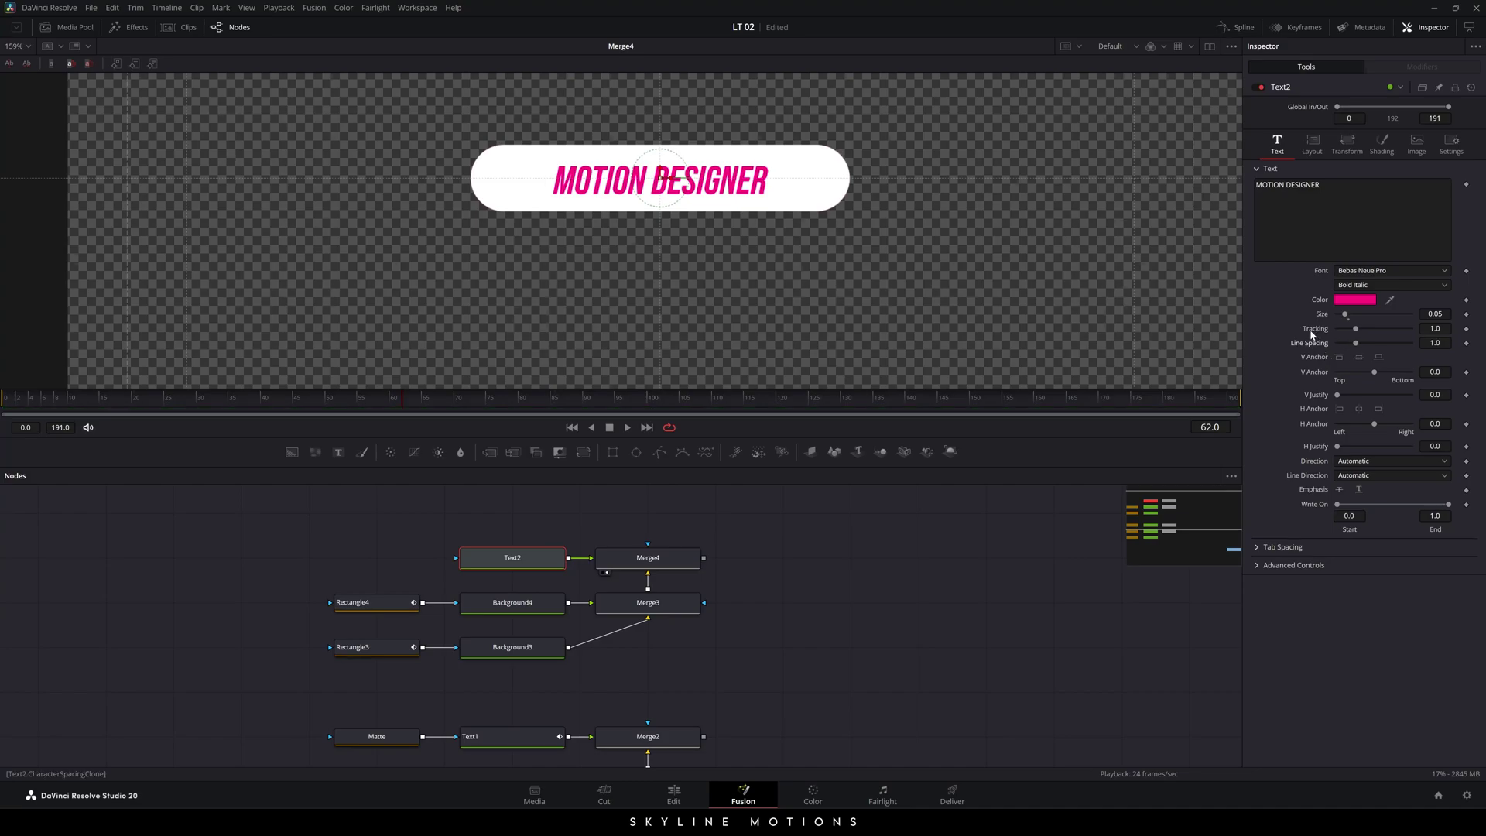
{"action": "left_click", "coordinate": [1444, 328]}
{"action": "type", "text": "5"}
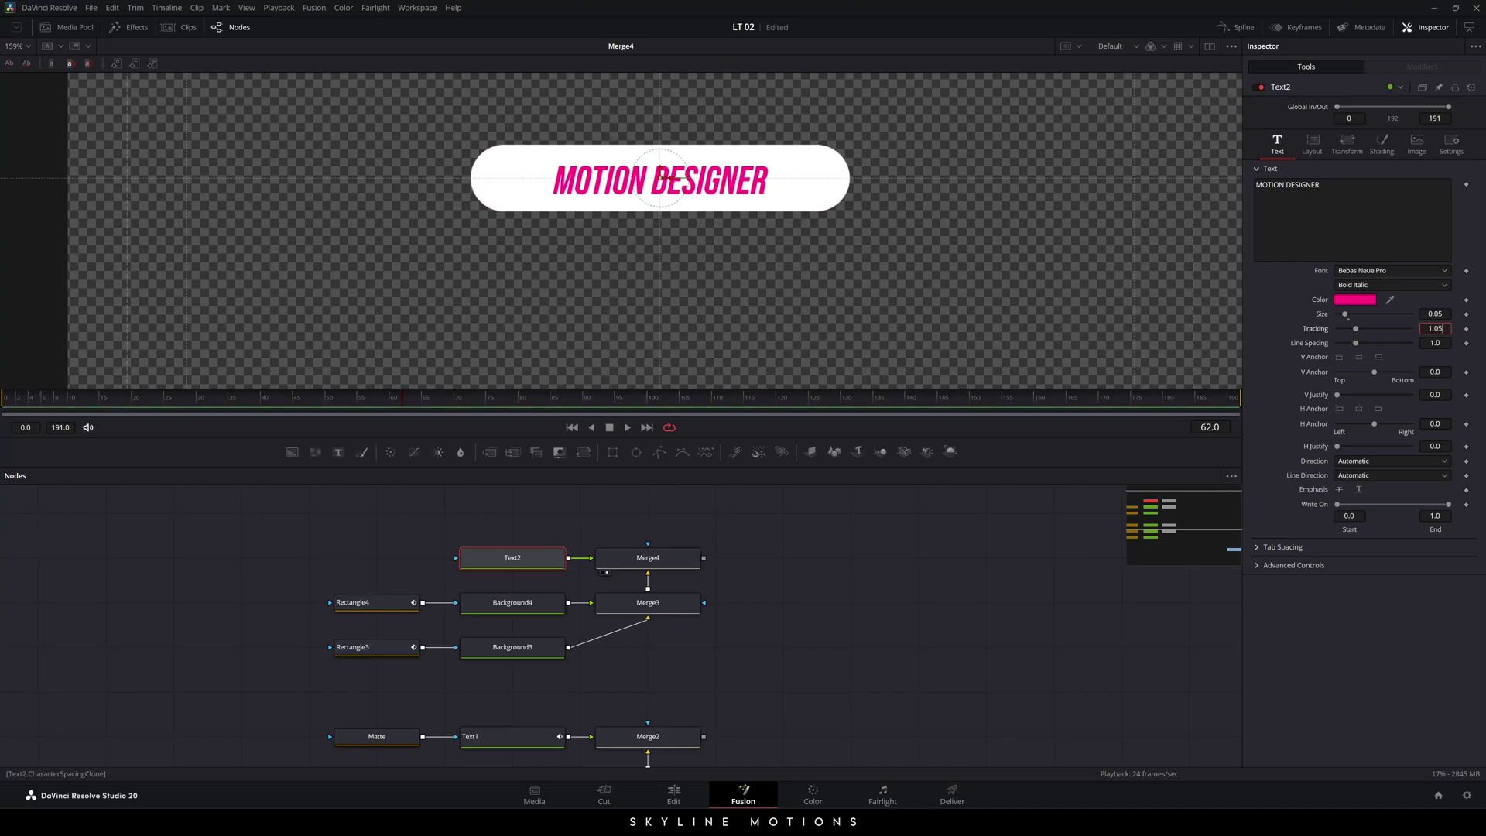
{"action": "key", "text": "Return"}
- Nudge the MOTION DESIGNER text slightly upward to about 0.502 in Y so it sits centered in the white pill
{"action": "left_click", "coordinate": [825, 742]}
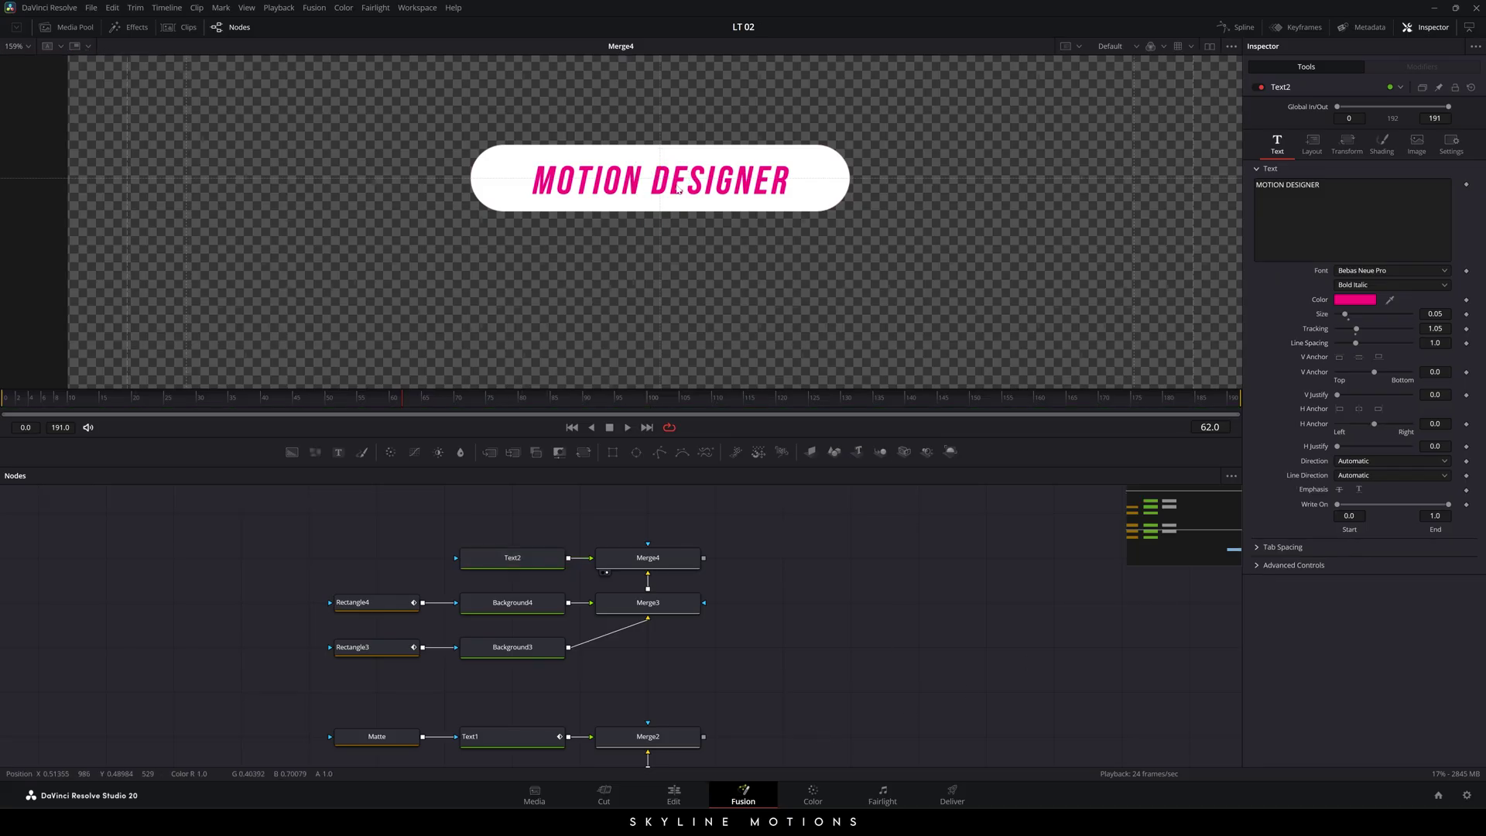
{"action": "scroll", "coordinate": [683, 192], "scroll_direction": "up", "scroll_amount": 2}
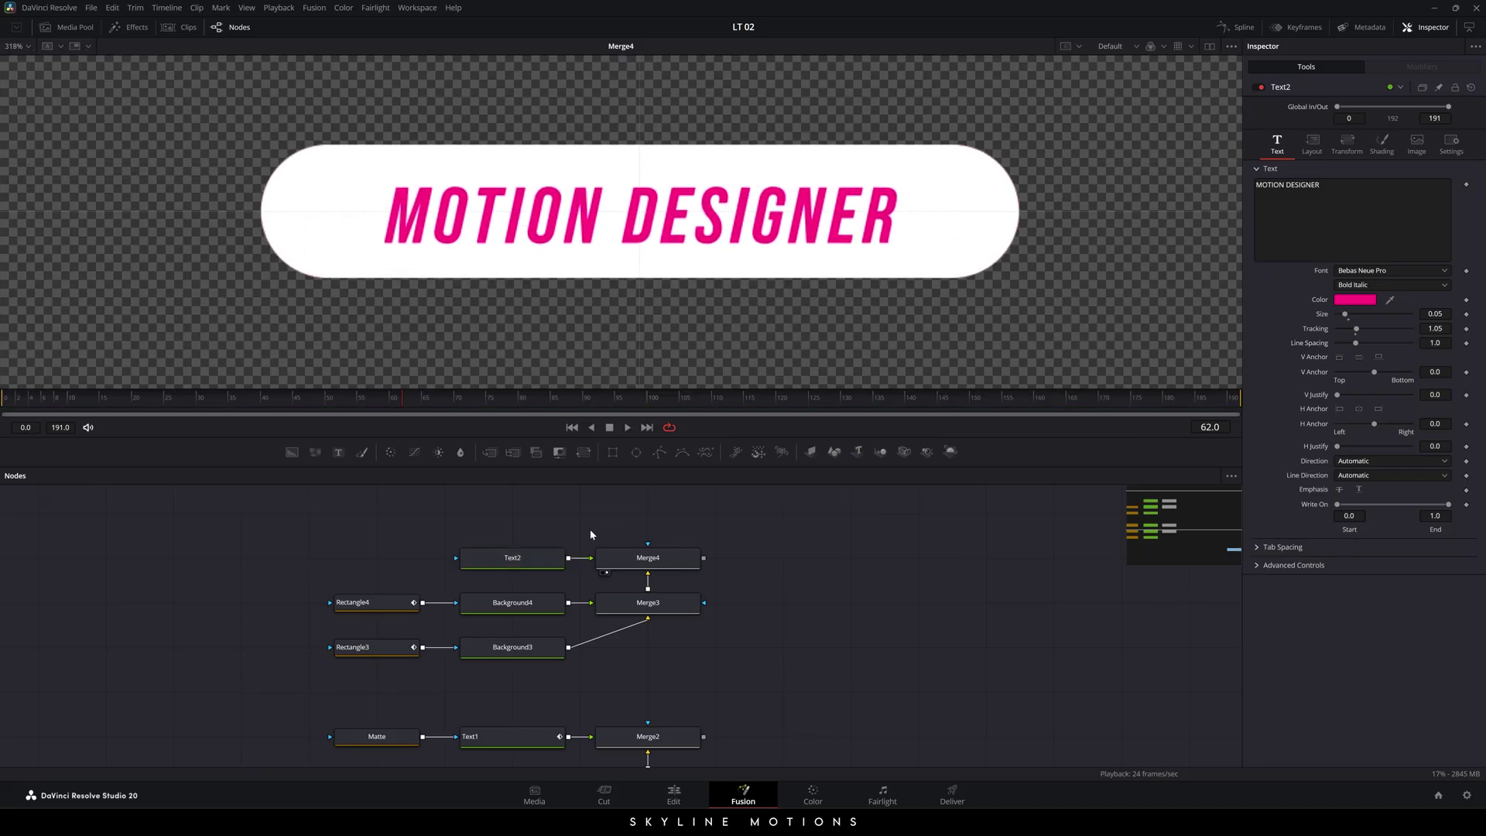
{"action": "left_click", "coordinate": [507, 558]}
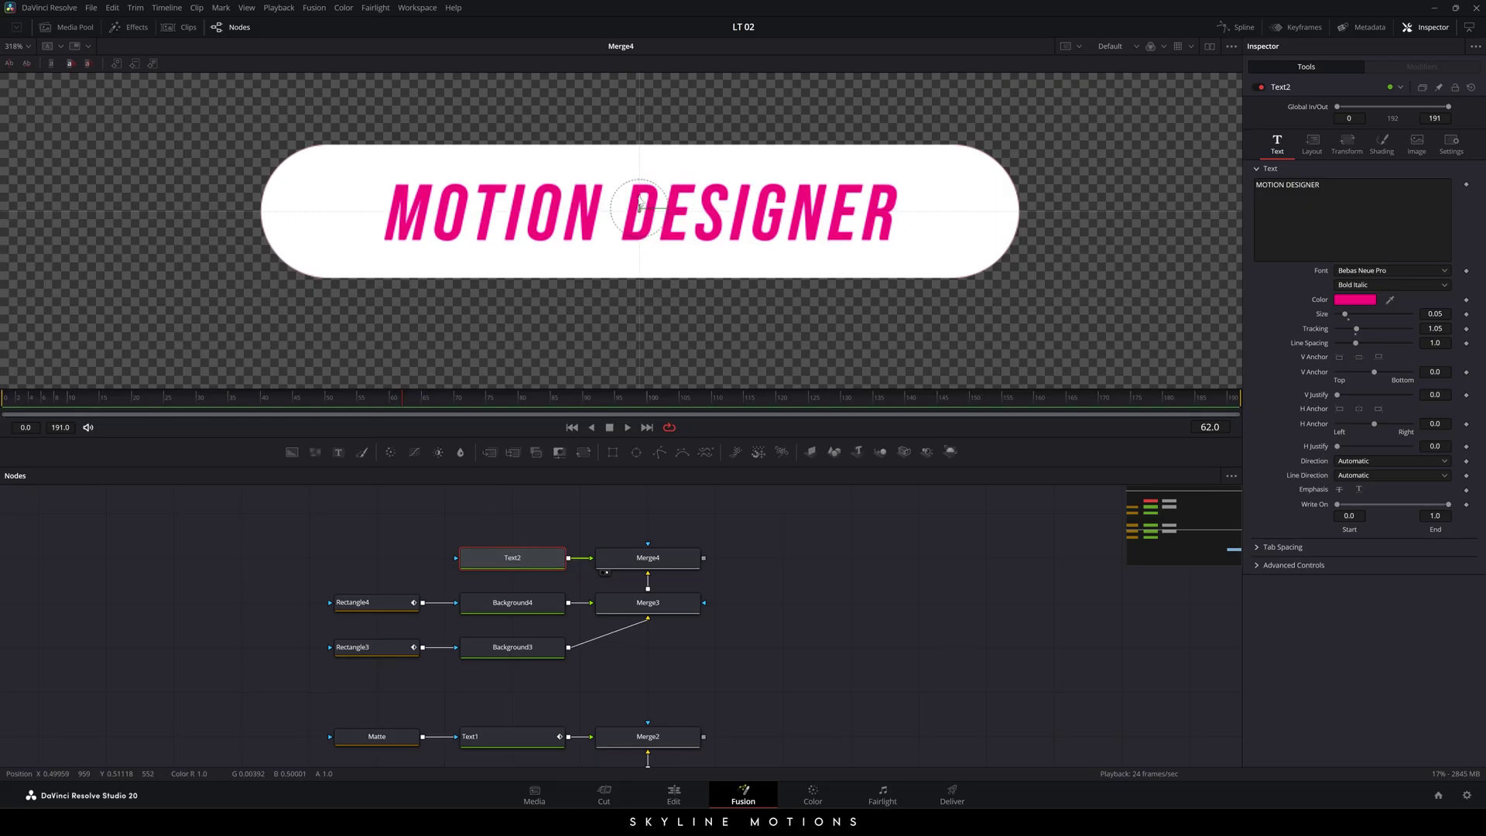
- Keyframe the layout Center of Text2 at frame 45
{"action": "left_click", "coordinate": [375, 408]}
{"action": "left_click_drag", "start_coordinate": [188, 398], "coordinate": [266, 401]}
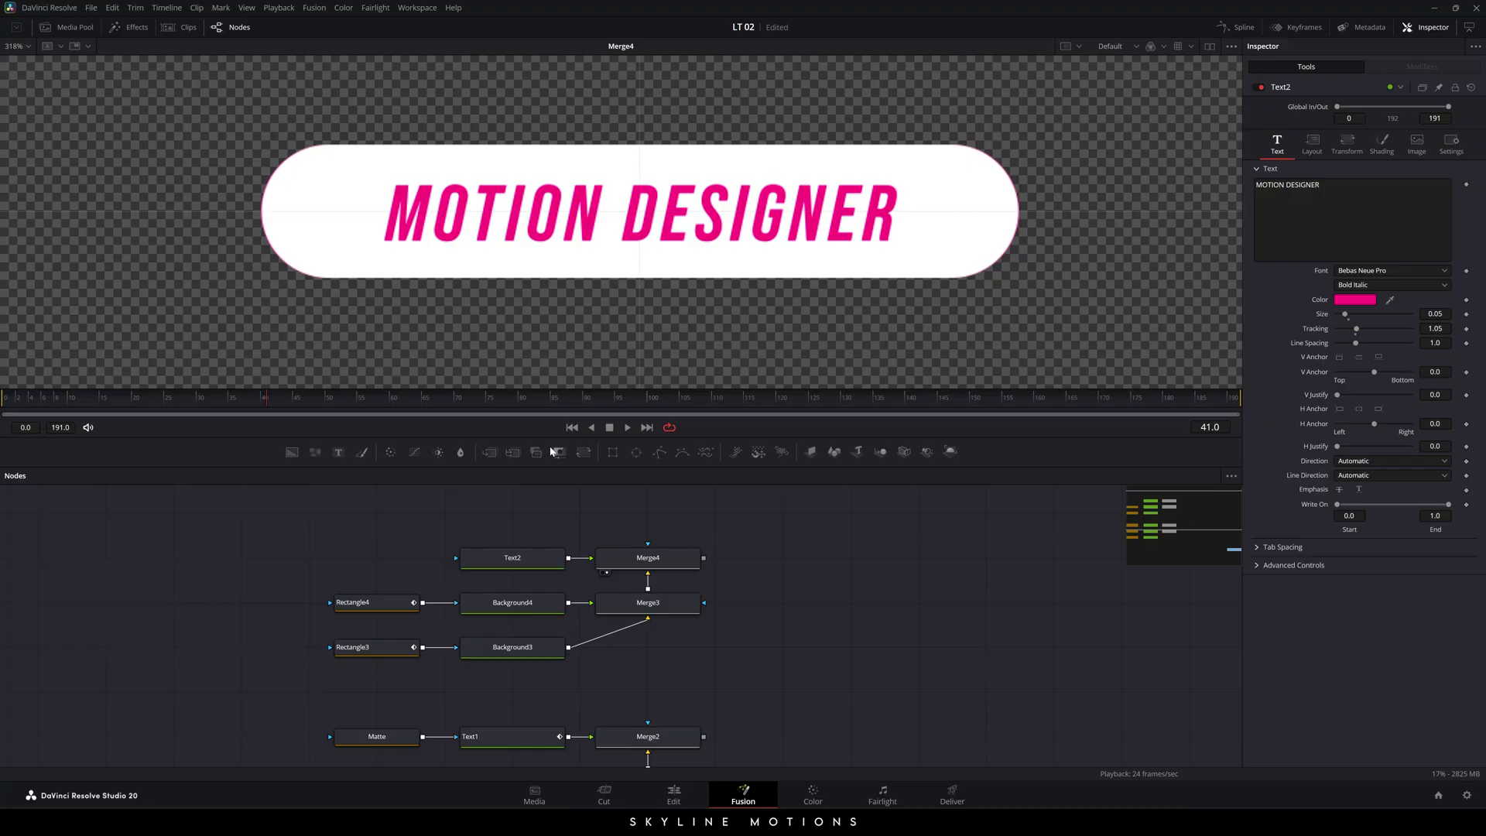
{"action": "left_click", "coordinate": [295, 402]}
{"action": "left_click", "coordinate": [536, 561]}
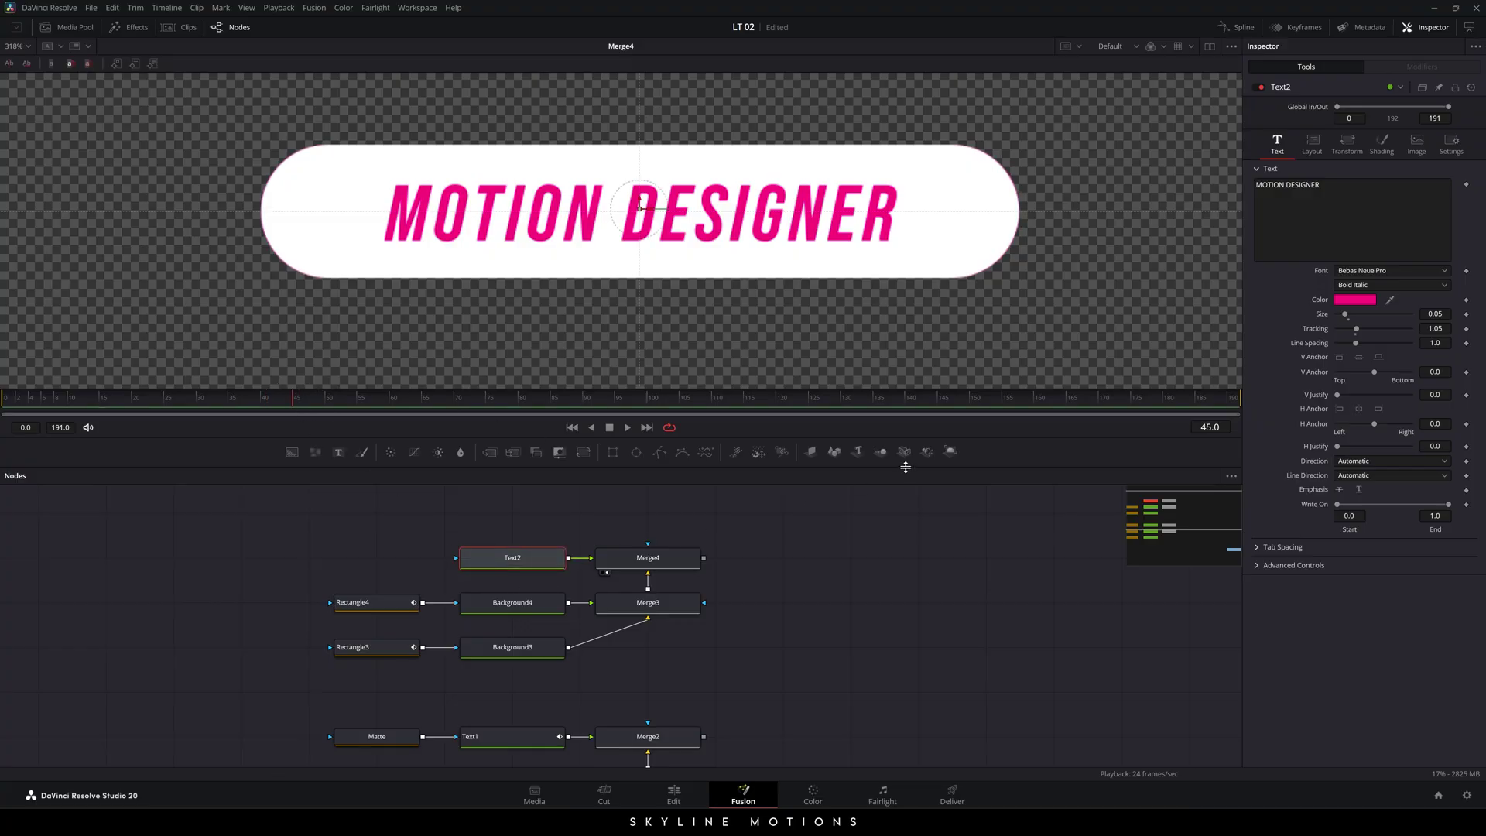
{"action": "left_click", "coordinate": [1319, 149]}
{"action": "right_click", "coordinate": [1321, 202]}
{"action": "left_click", "coordinate": [1343, 209]}
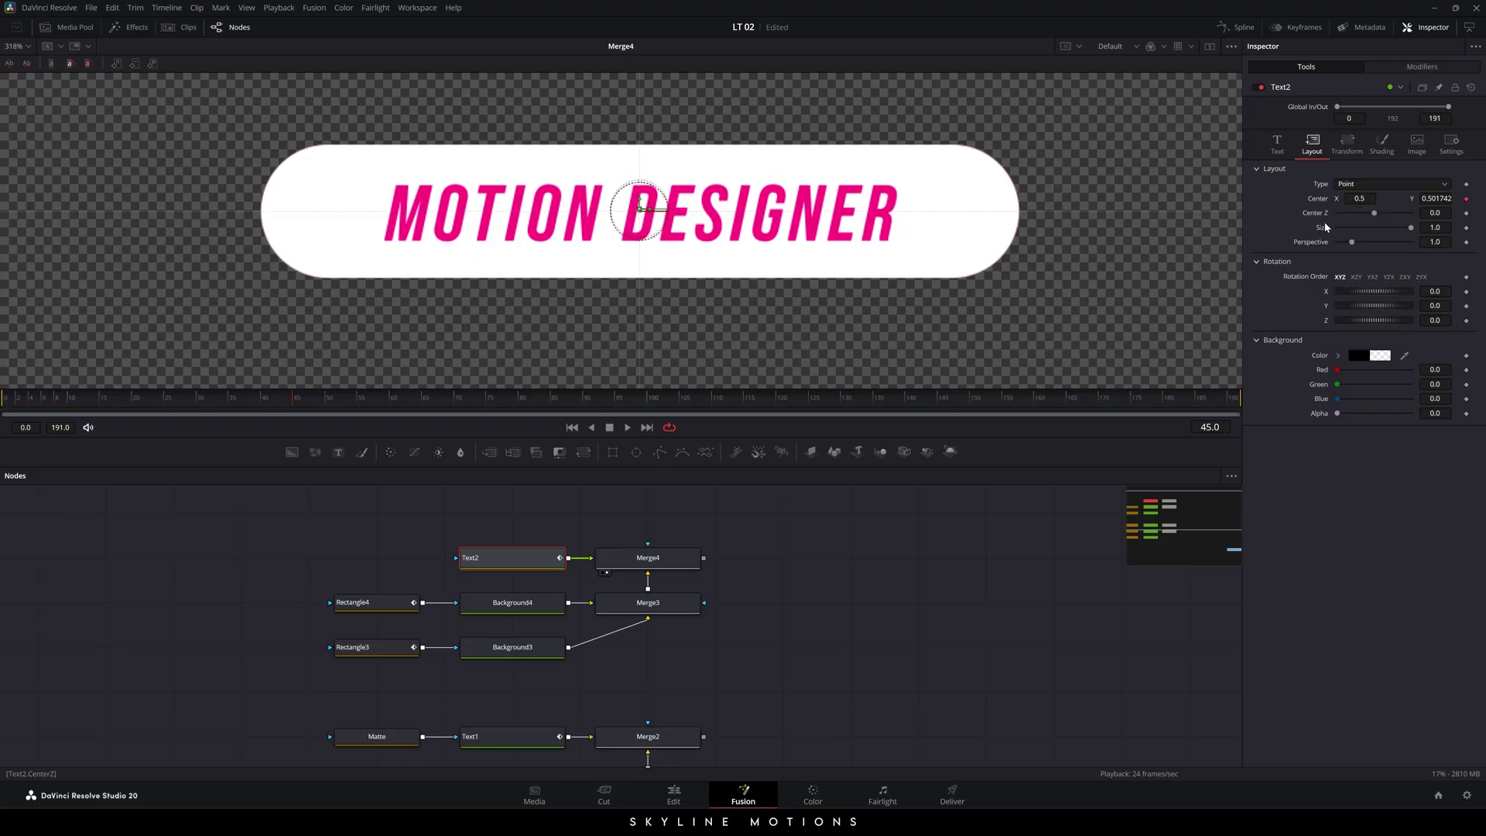
- At frame 15, move the Text2 layout Center below the pill with a Y value of 0.4
{"action": "left_click_drag", "start_coordinate": [293, 406], "coordinate": [103, 404]}
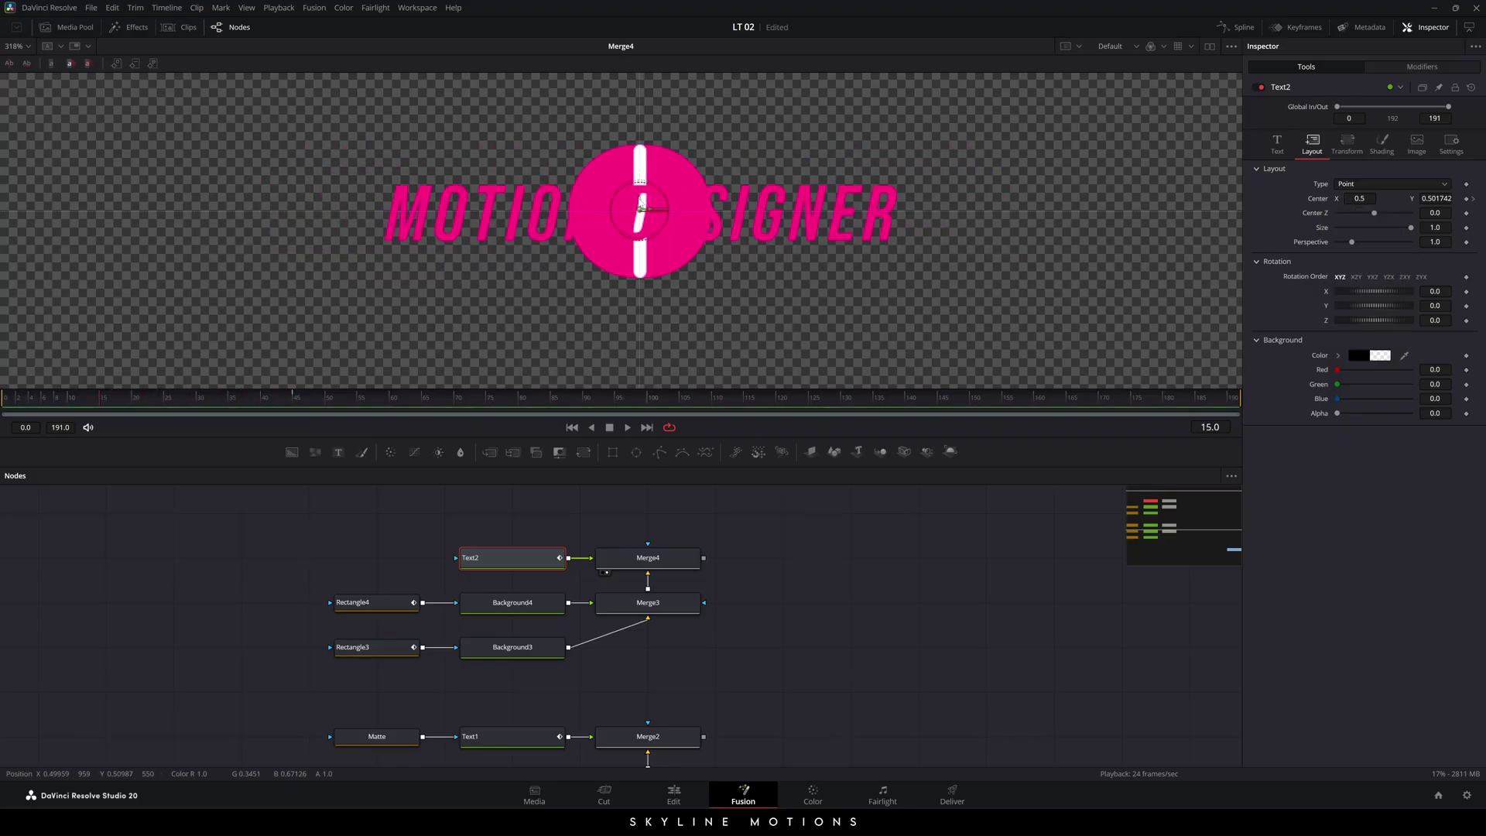
{"action": "left_click_drag", "start_coordinate": [640, 208], "coordinate": [641, 275]}
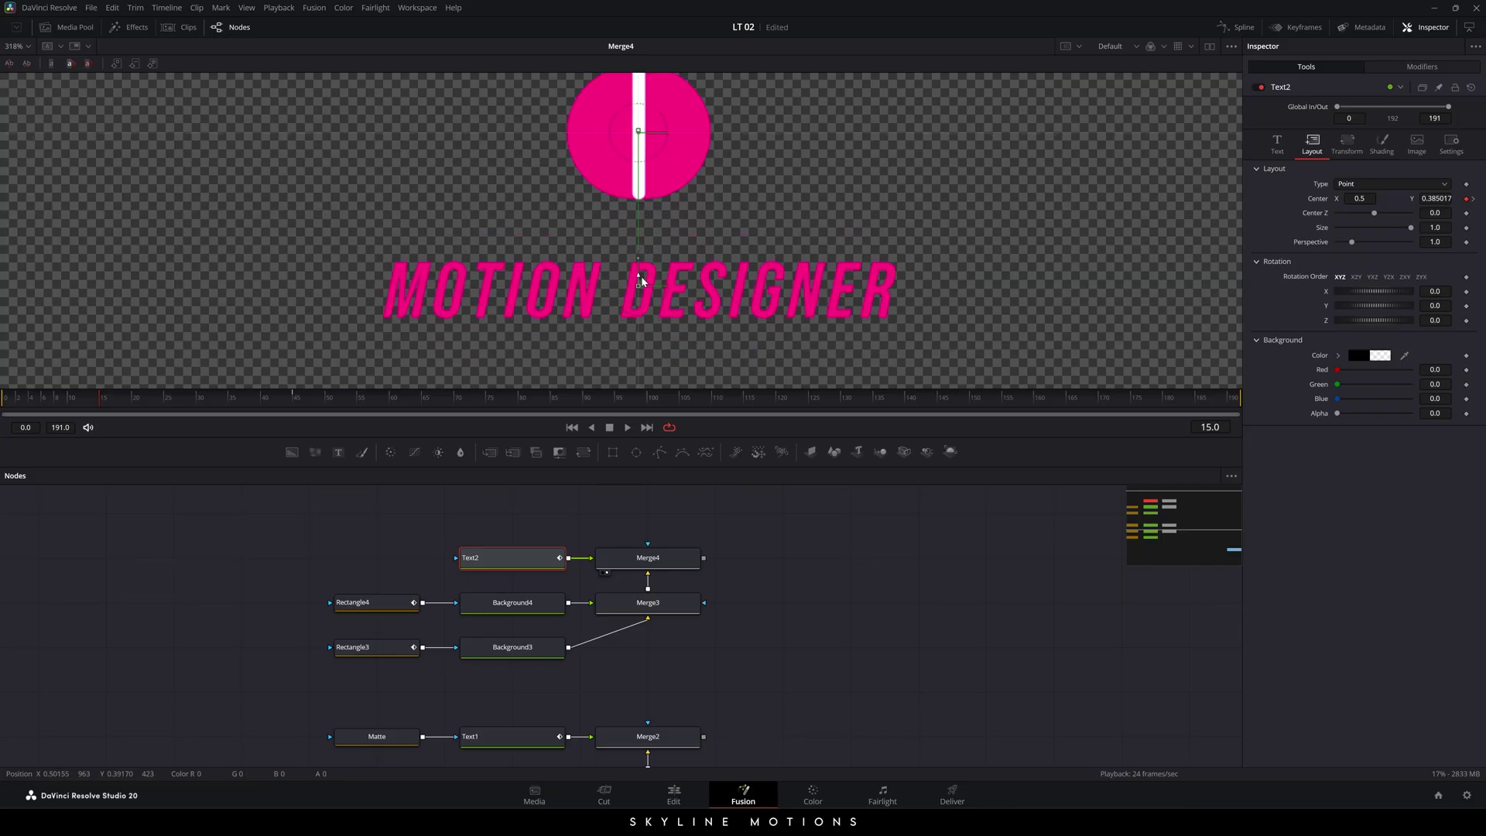
{"action": "left_click", "coordinate": [1436, 198]}
{"action": "type", "text": ".4"}
{"action": "key", "text": "Tab"}
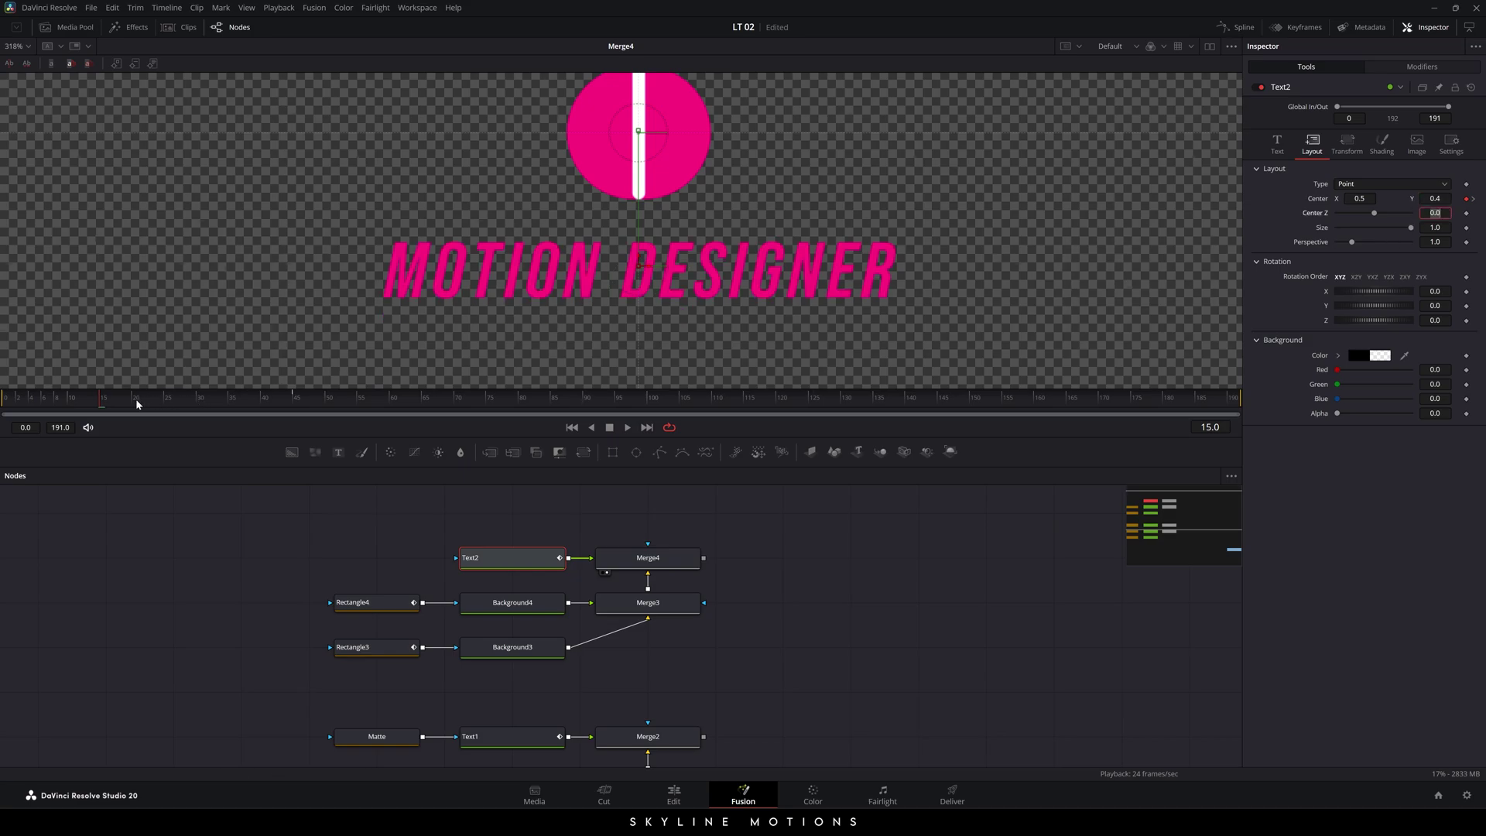
- Isolate the Text2 Displacement spline and smooth both keyframes, extending the frame 45 keyframe's handle back to about frame 15 for a long ease-out
{"action": "left_click", "coordinate": [188, 398]}
{"action": "left_click_drag", "start_coordinate": [197, 398], "coordinate": [367, 390]}
{"action": "left_click", "coordinate": [1237, 27]}
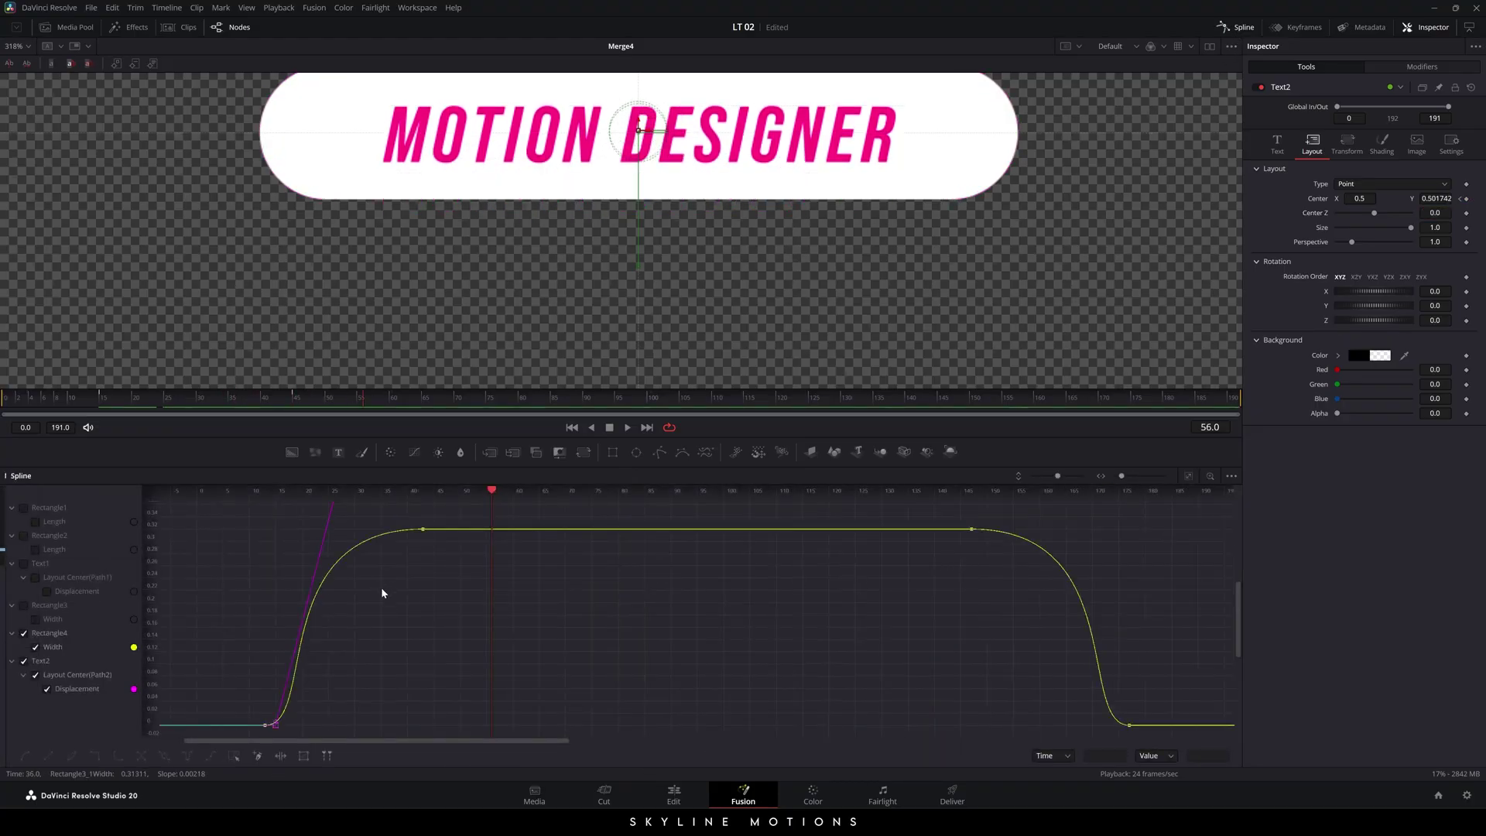
{"action": "left_click", "coordinate": [24, 633]}
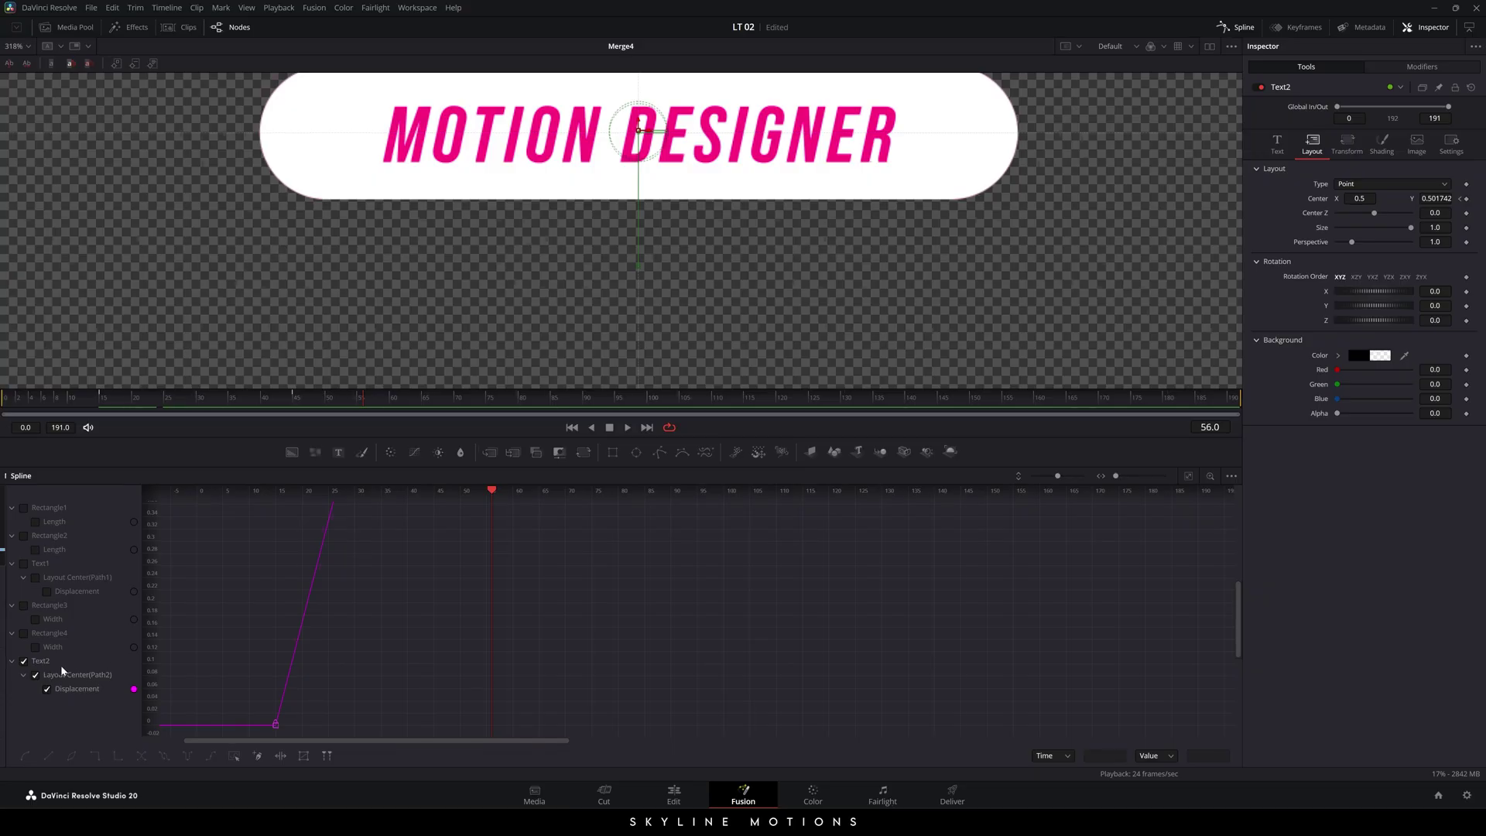
{"action": "left_click", "coordinate": [1188, 476]}
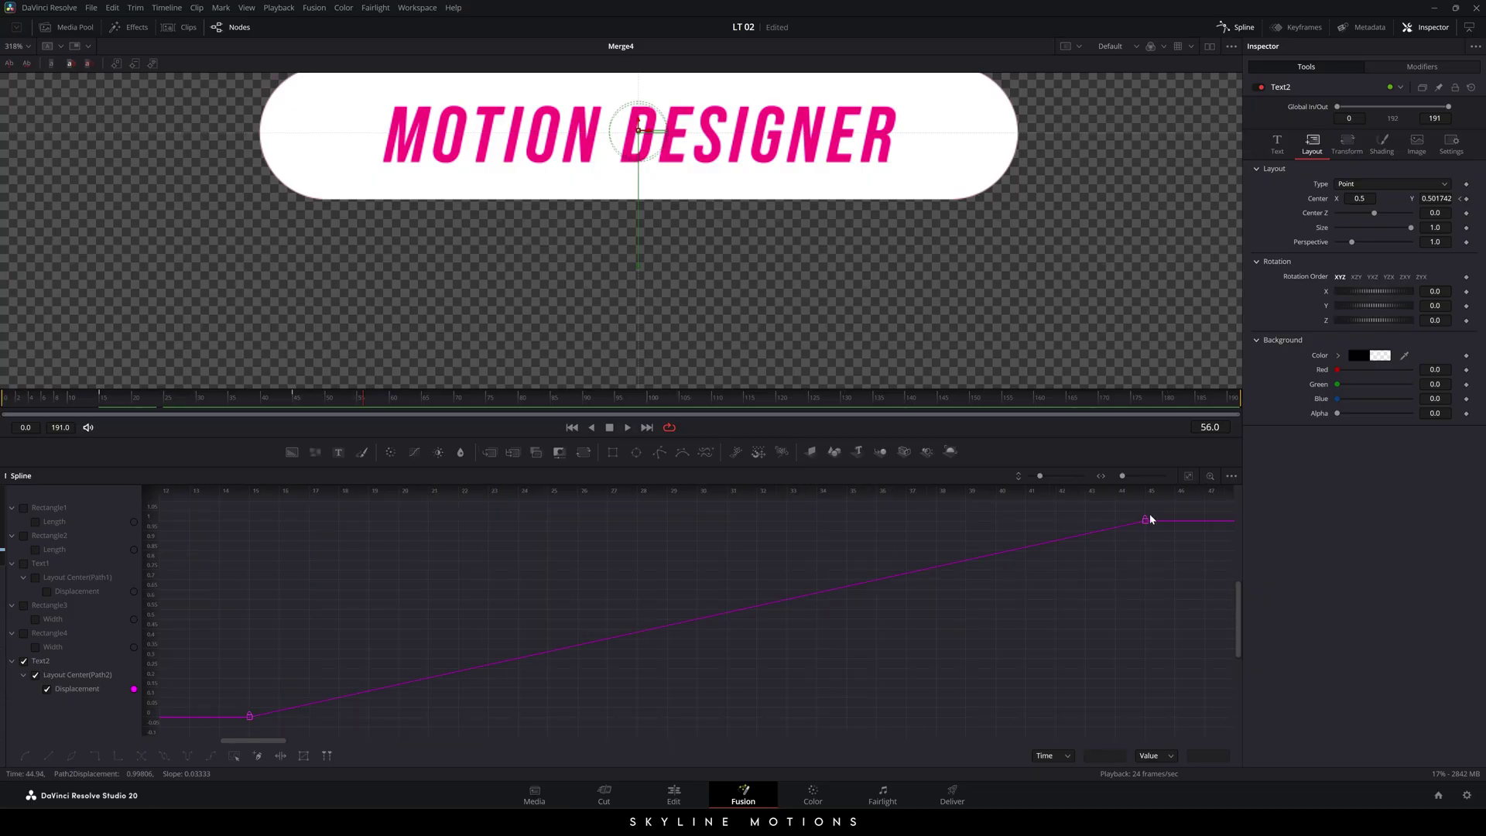
{"action": "left_click_drag", "start_coordinate": [1163, 513], "coordinate": [236, 727]}
{"action": "key", "text": "s"}
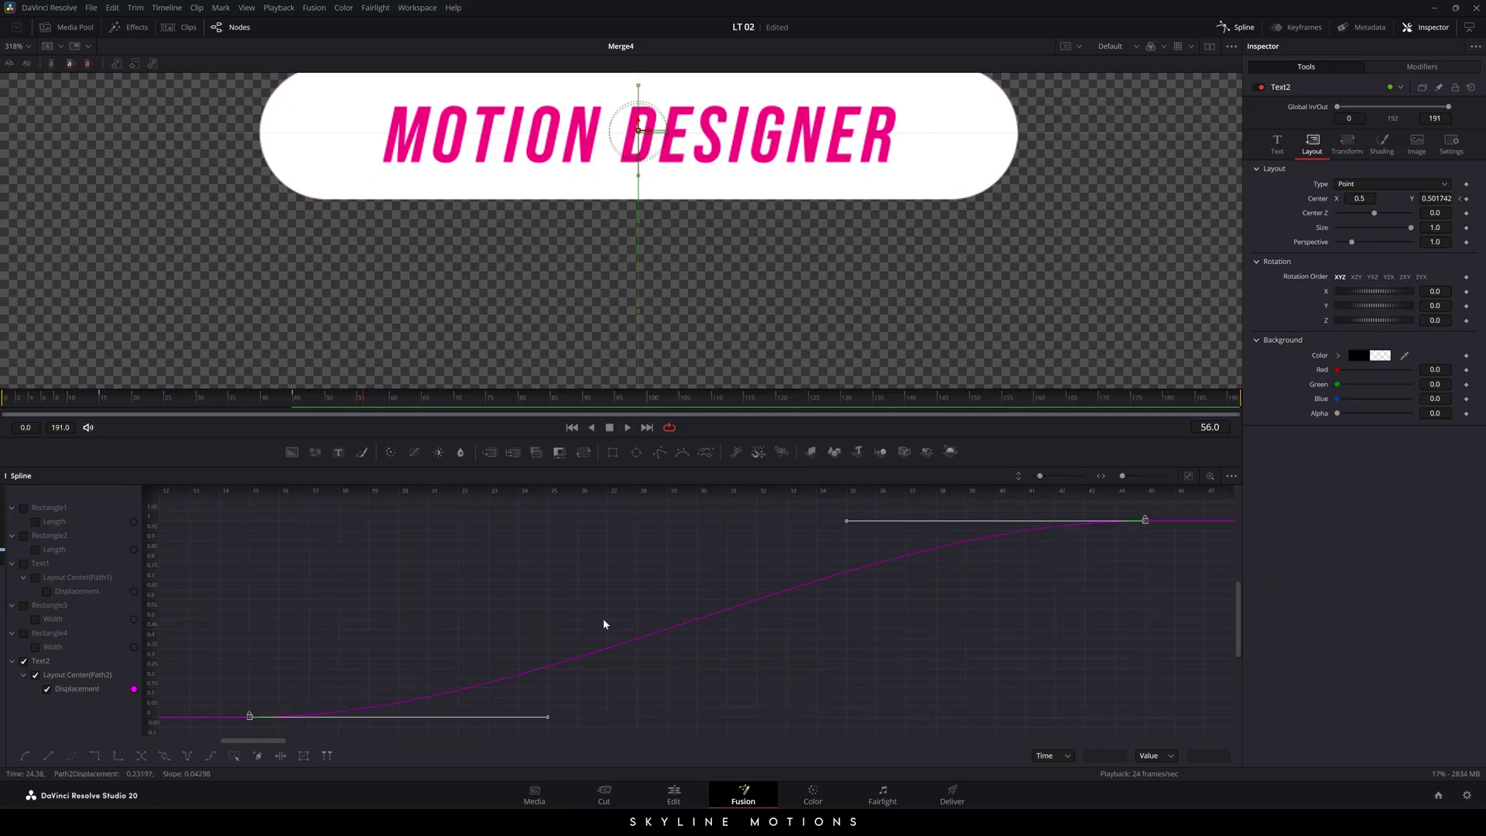
{"action": "left_click_drag", "start_coordinate": [847, 521], "coordinate": [247, 526]}
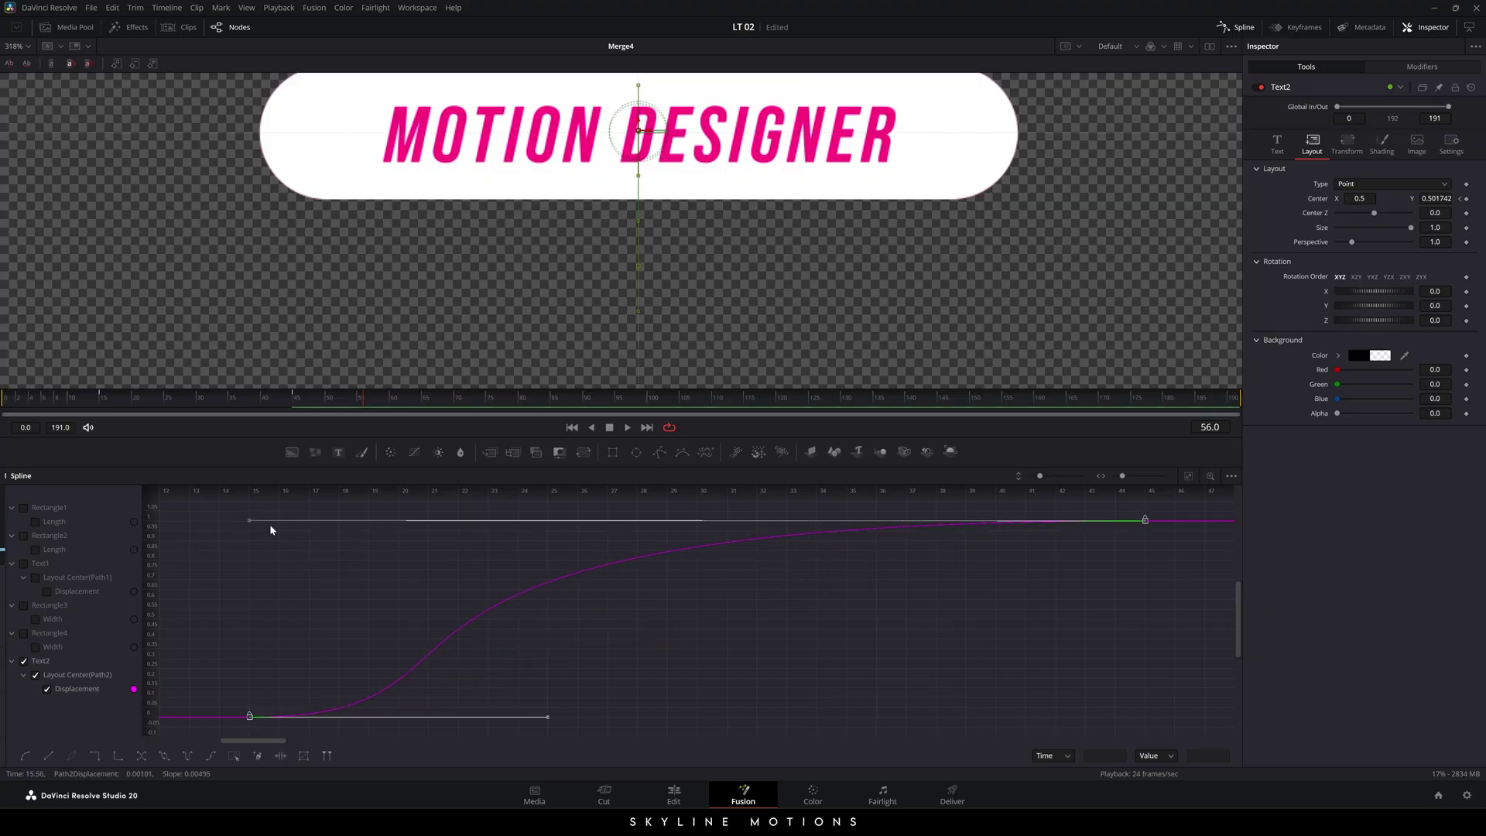
{"action": "left_click", "coordinate": [1235, 29]}
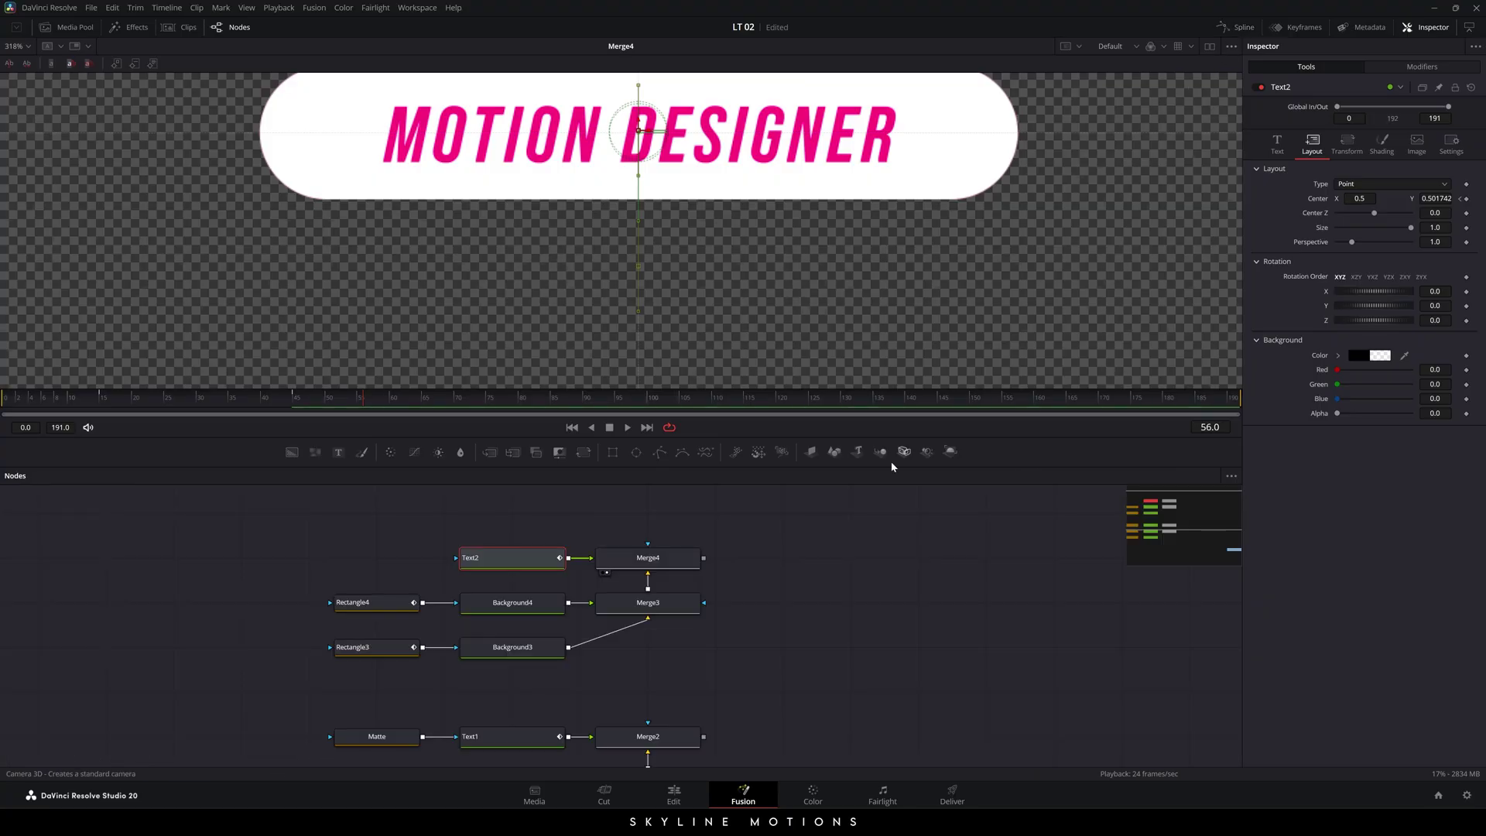
- Play back the start of the animation to check how MOTION DESIGNER rises into the white pill
{"action": "left_click_drag", "start_coordinate": [176, 404], "coordinate": [105, 408]}
{"action": "key", "text": "space"}
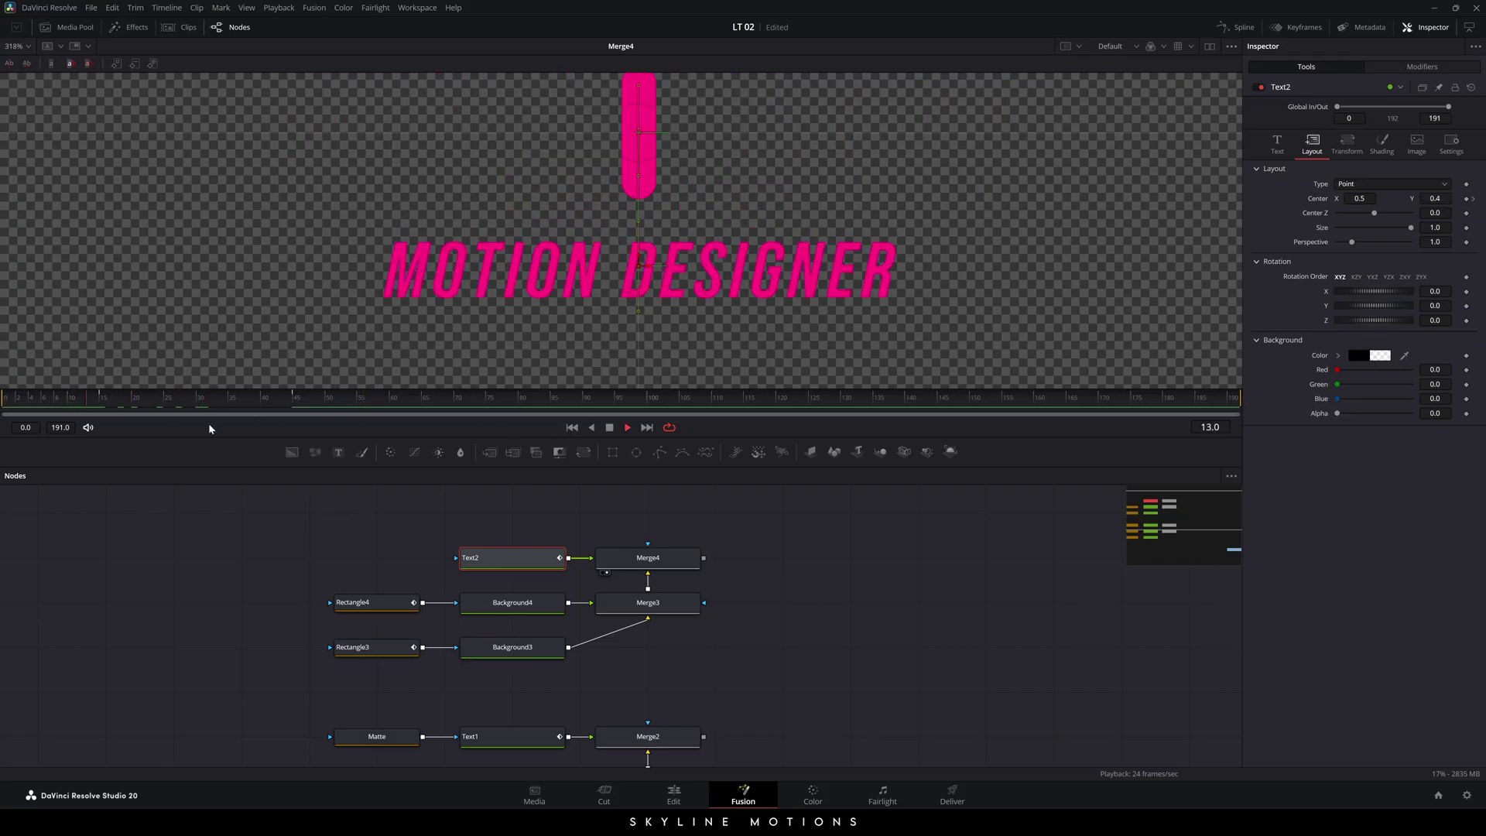
{"action": "key", "text": "space"}
{"action": "left_click_drag", "start_coordinate": [791, 545], "coordinate": [838, 586]}
{"action": "left_click_drag", "start_coordinate": [666, 196], "coordinate": [683, 271]}
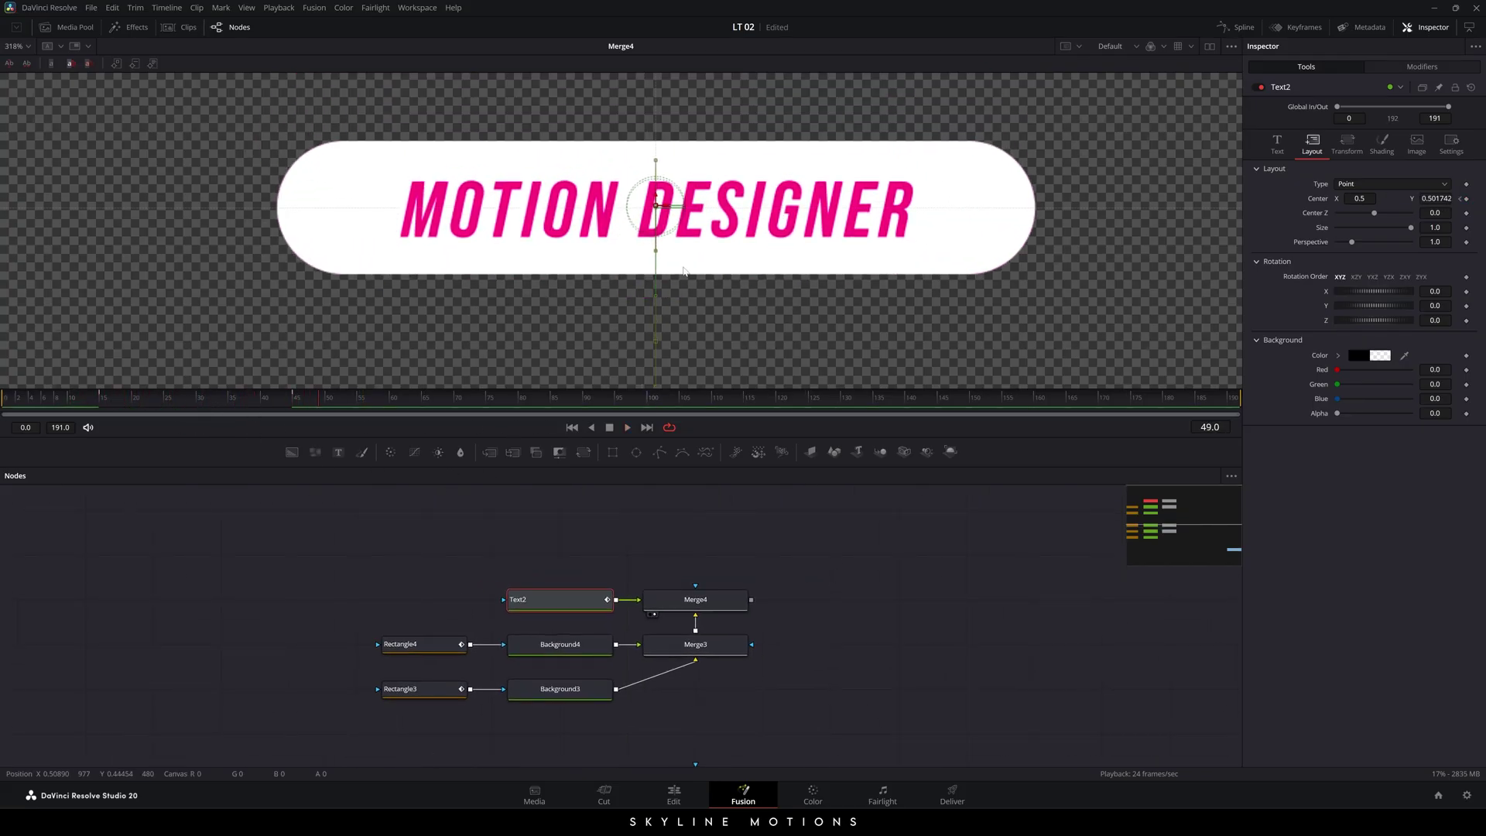
{"action": "left_click", "coordinate": [588, 558]}
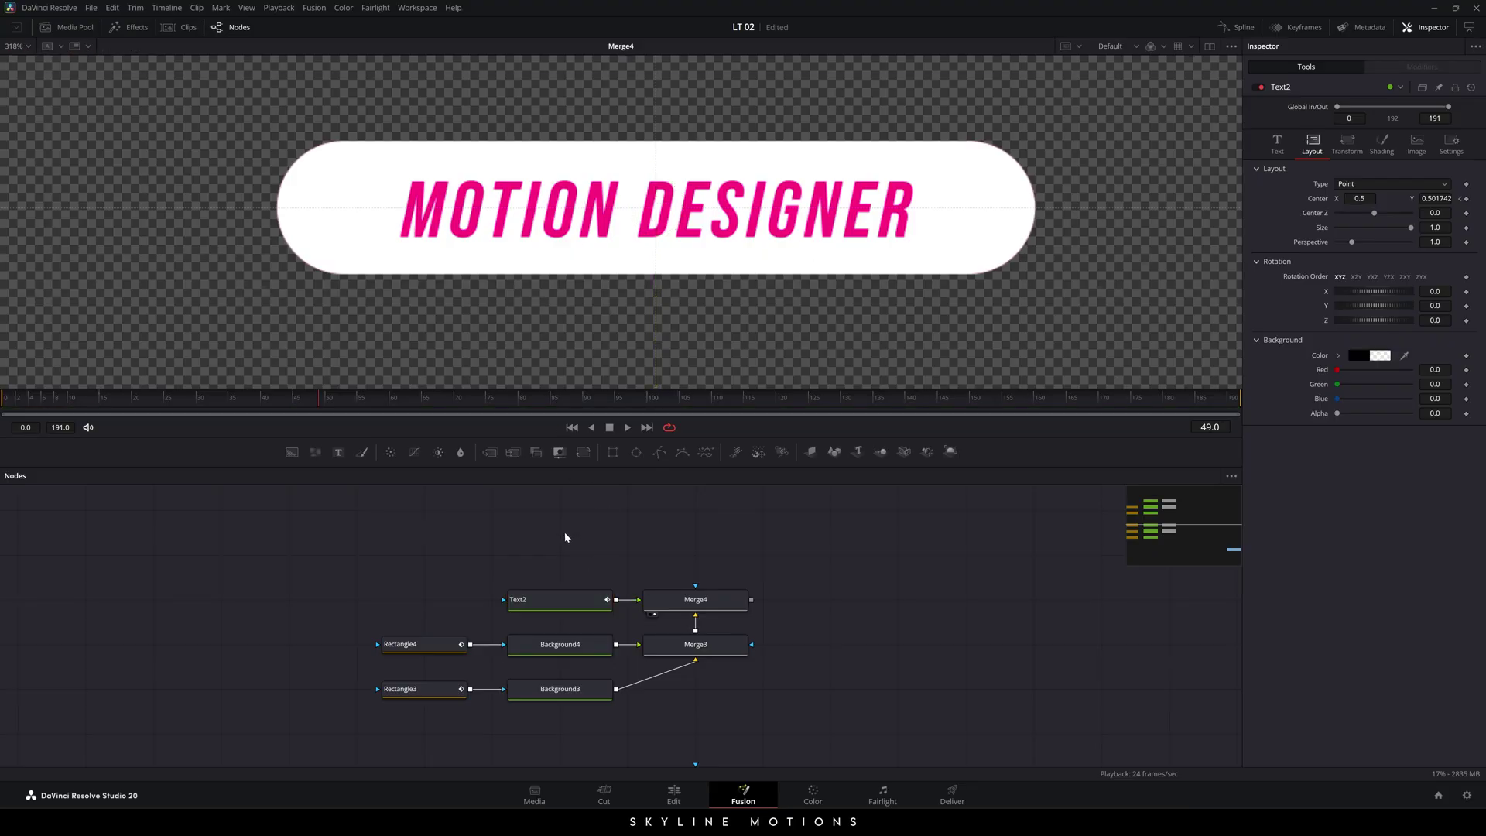
- Connect Rectangle4 to Text2 as its mask and scrub the timeline to check the MOTION DESIGNER reveal
{"action": "left_click_drag", "start_coordinate": [233, 401], "coordinate": [328, 400]}
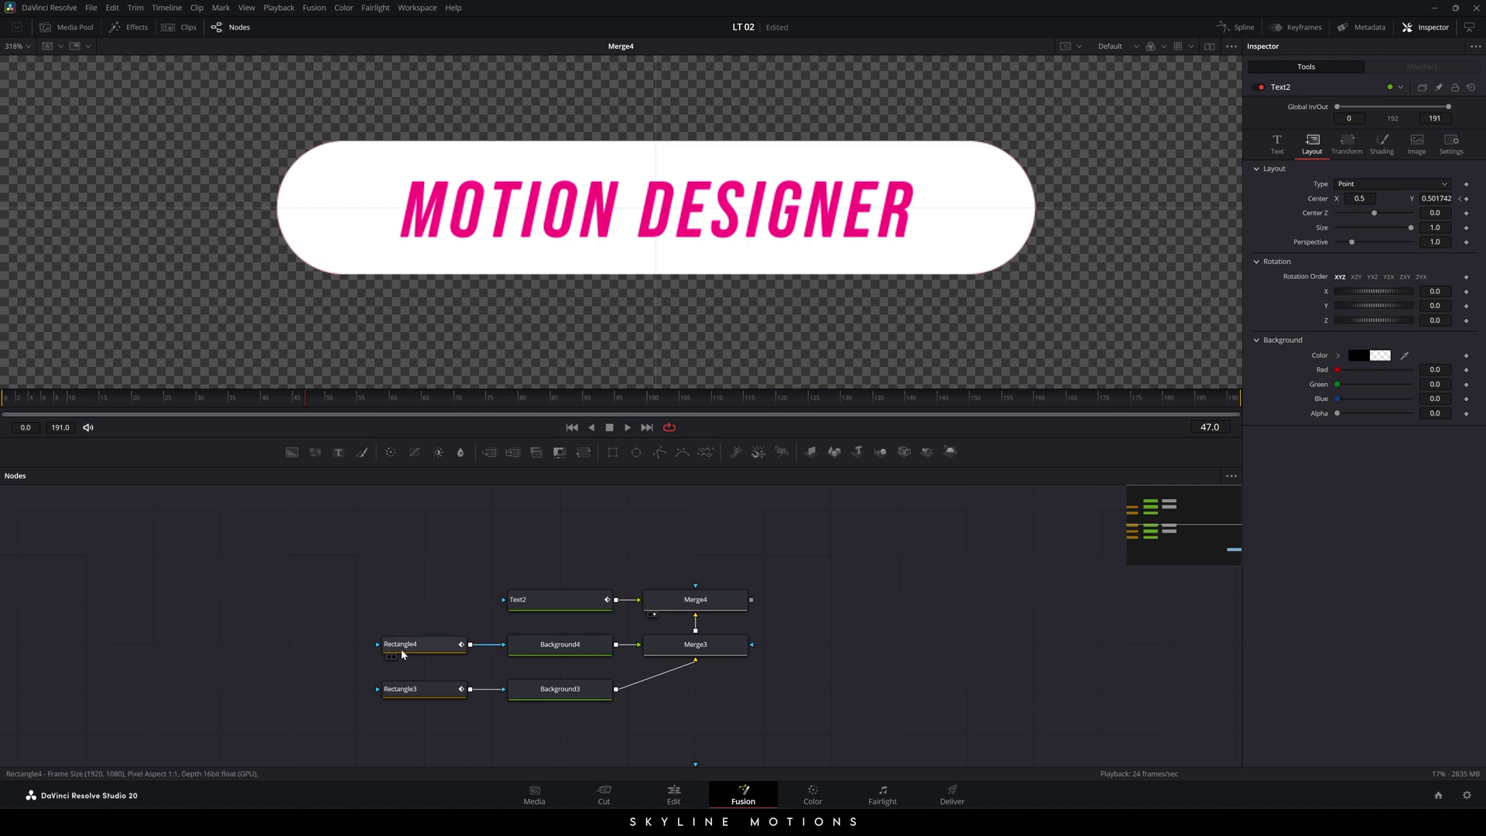
{"action": "left_click_drag", "start_coordinate": [470, 644], "coordinate": [547, 604]}
{"action": "left_click_drag", "start_coordinate": [103, 399], "coordinate": [503, 397]}
- Fit the viewer to the full frame and display the Merge2 output with the SKYLINE MOTIONS title
{"action": "left_click", "coordinate": [30, 49]}
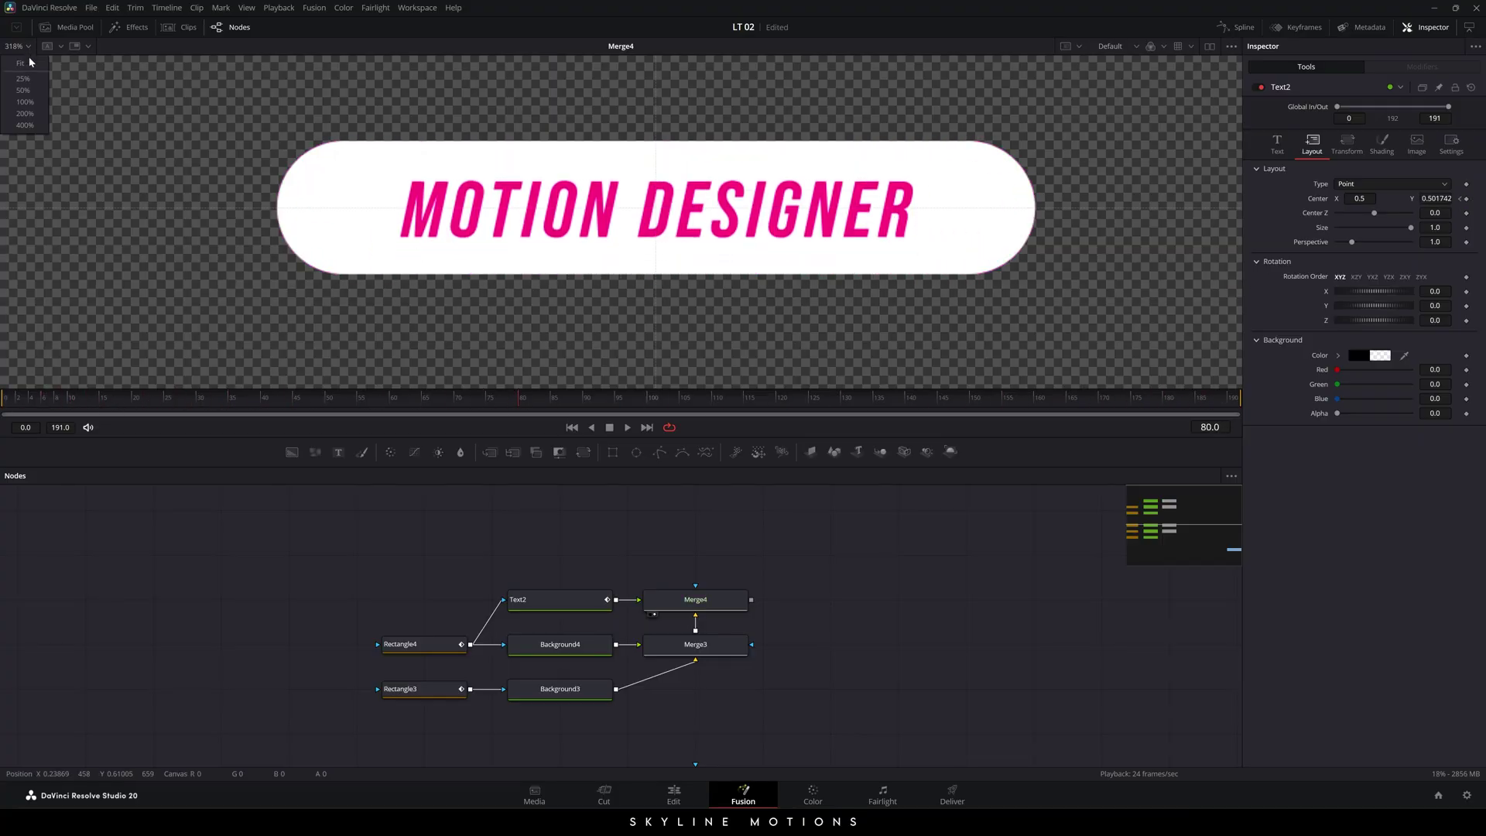
{"action": "left_click", "coordinate": [28, 63]}
{"action": "scroll", "coordinate": [862, 587], "scroll_direction": "down", "scroll_amount": 3}
{"action": "scroll", "coordinate": [862, 587], "scroll_direction": "right", "scroll_amount": 3}
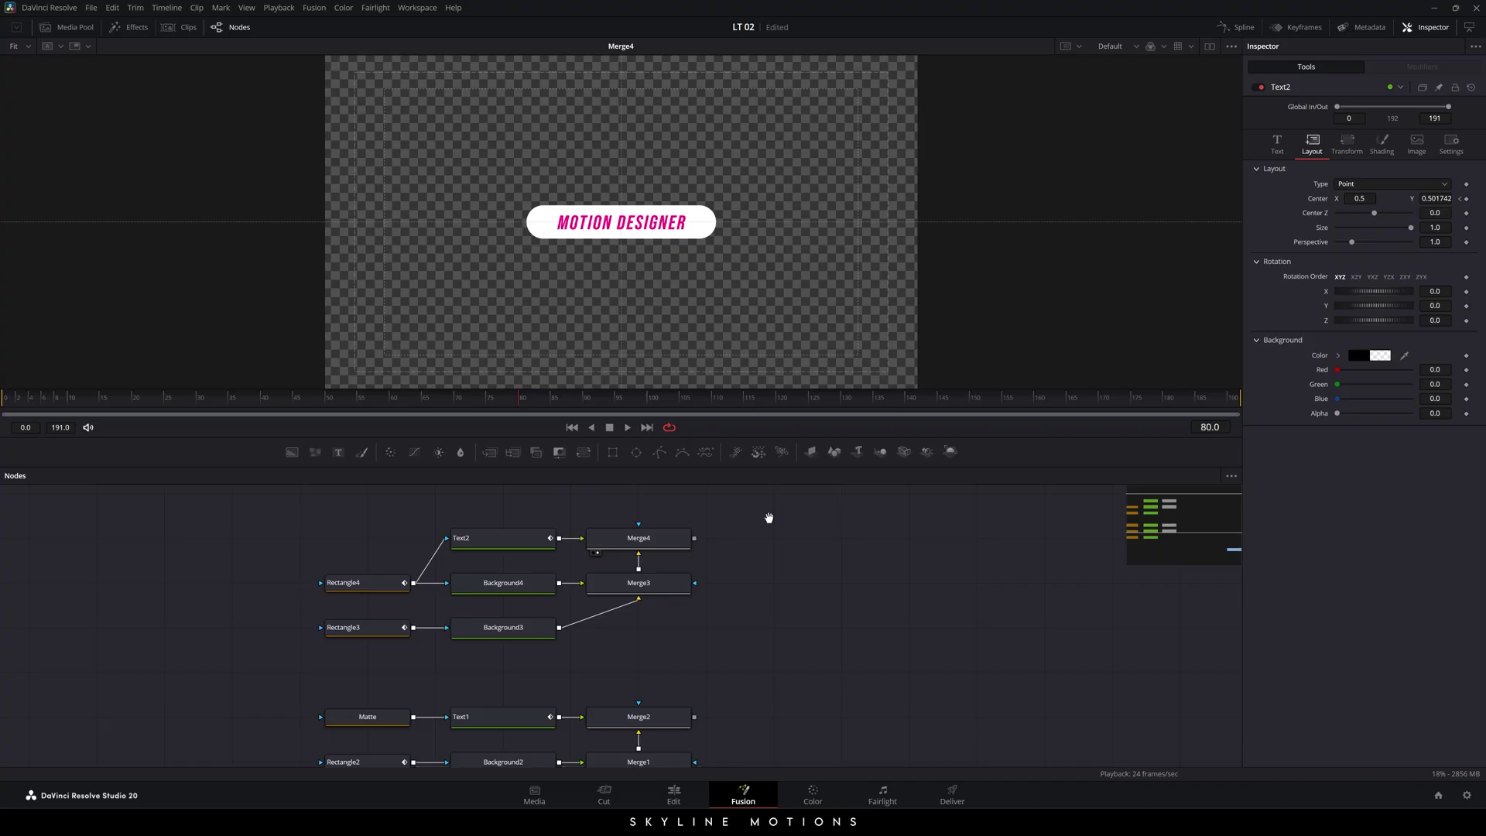
{"action": "scroll", "coordinate": [759, 604], "scroll_direction": "down", "scroll_amount": 1}
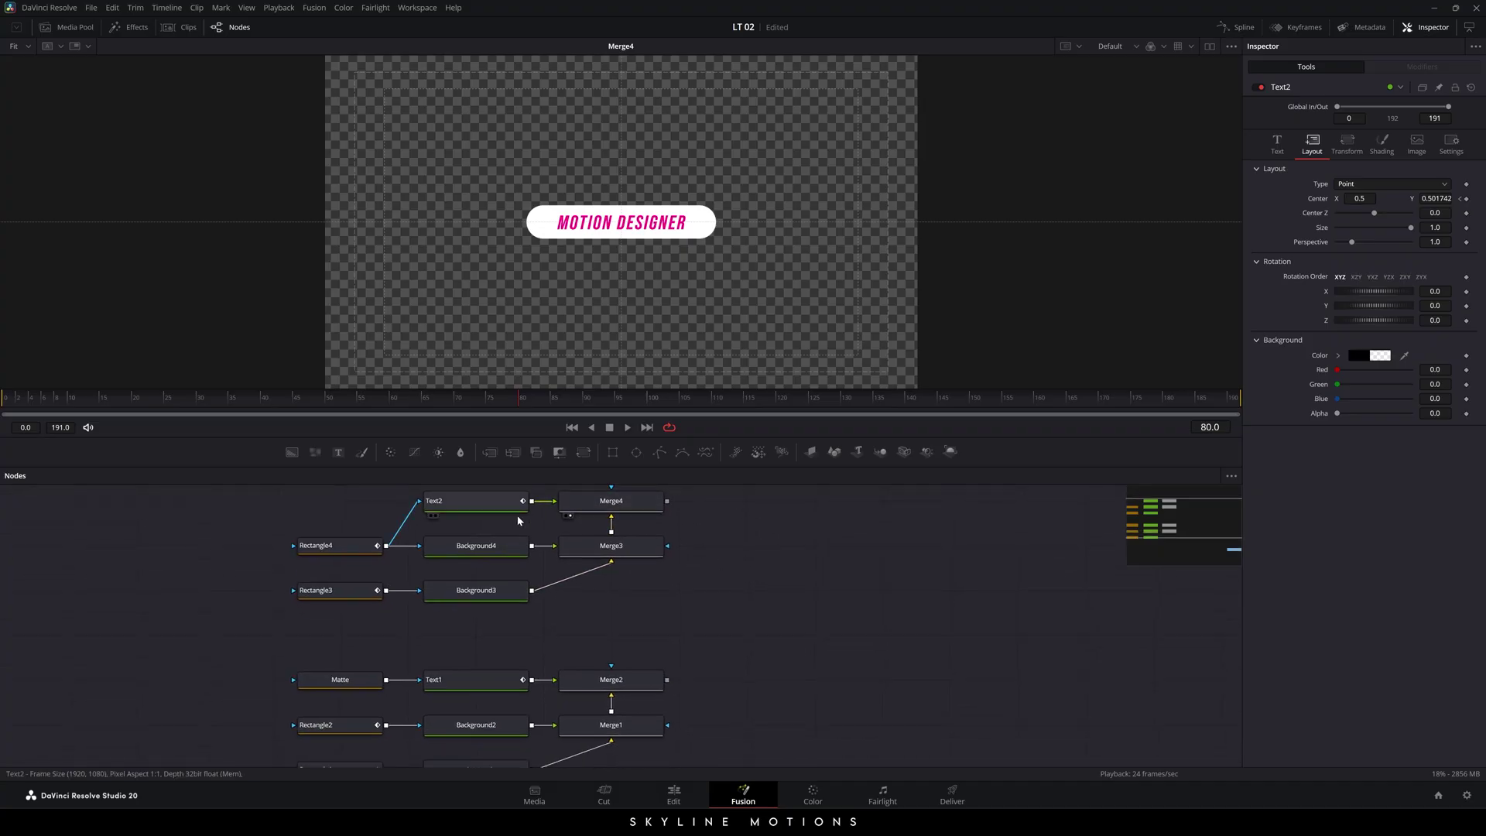
{"action": "scroll", "coordinate": [714, 628], "scroll_direction": "right", "scroll_amount": 2}
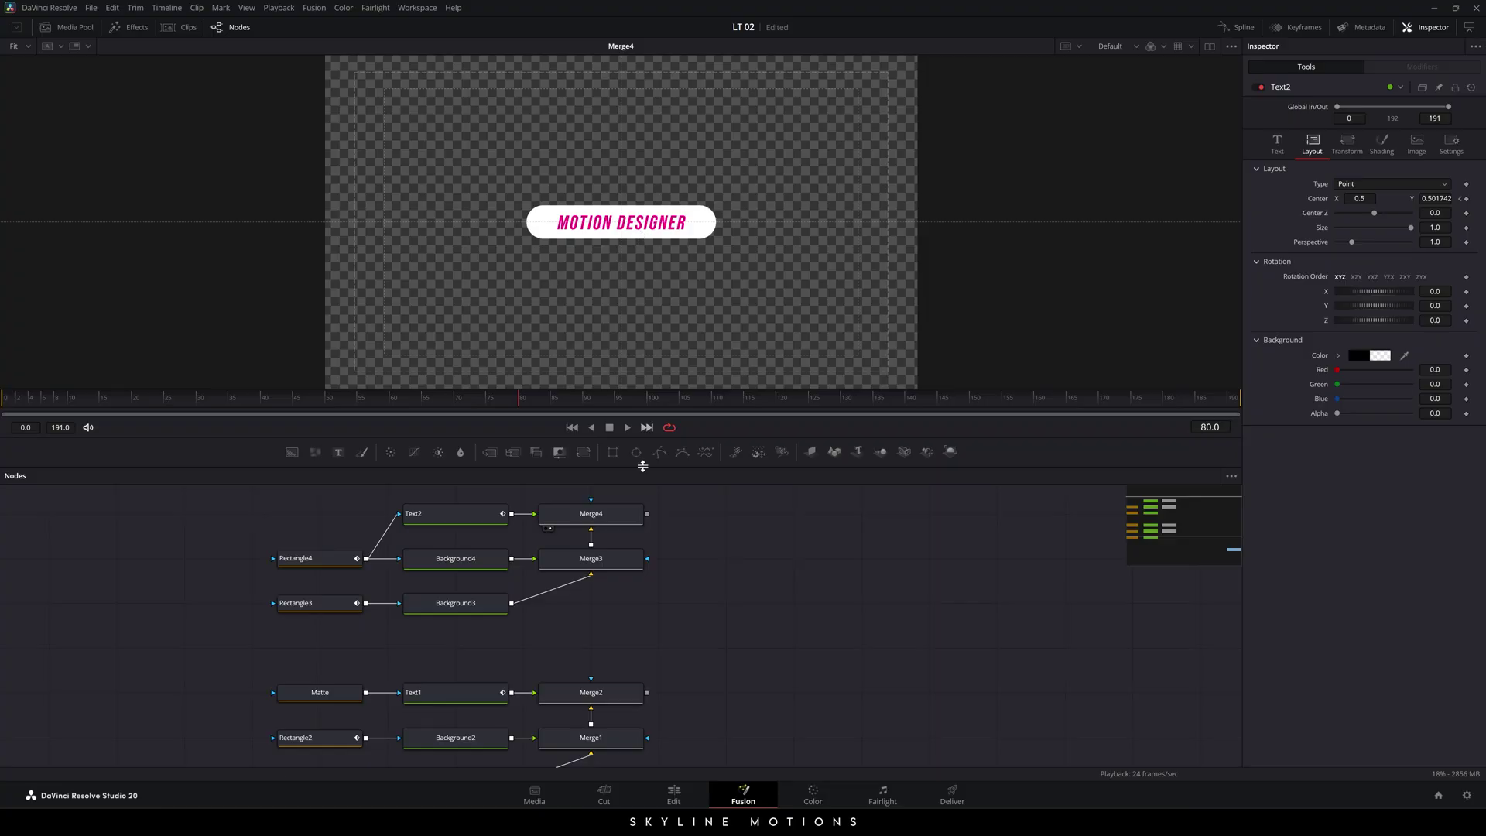
{"action": "left_click_drag", "start_coordinate": [617, 695], "coordinate": [537, 295]}
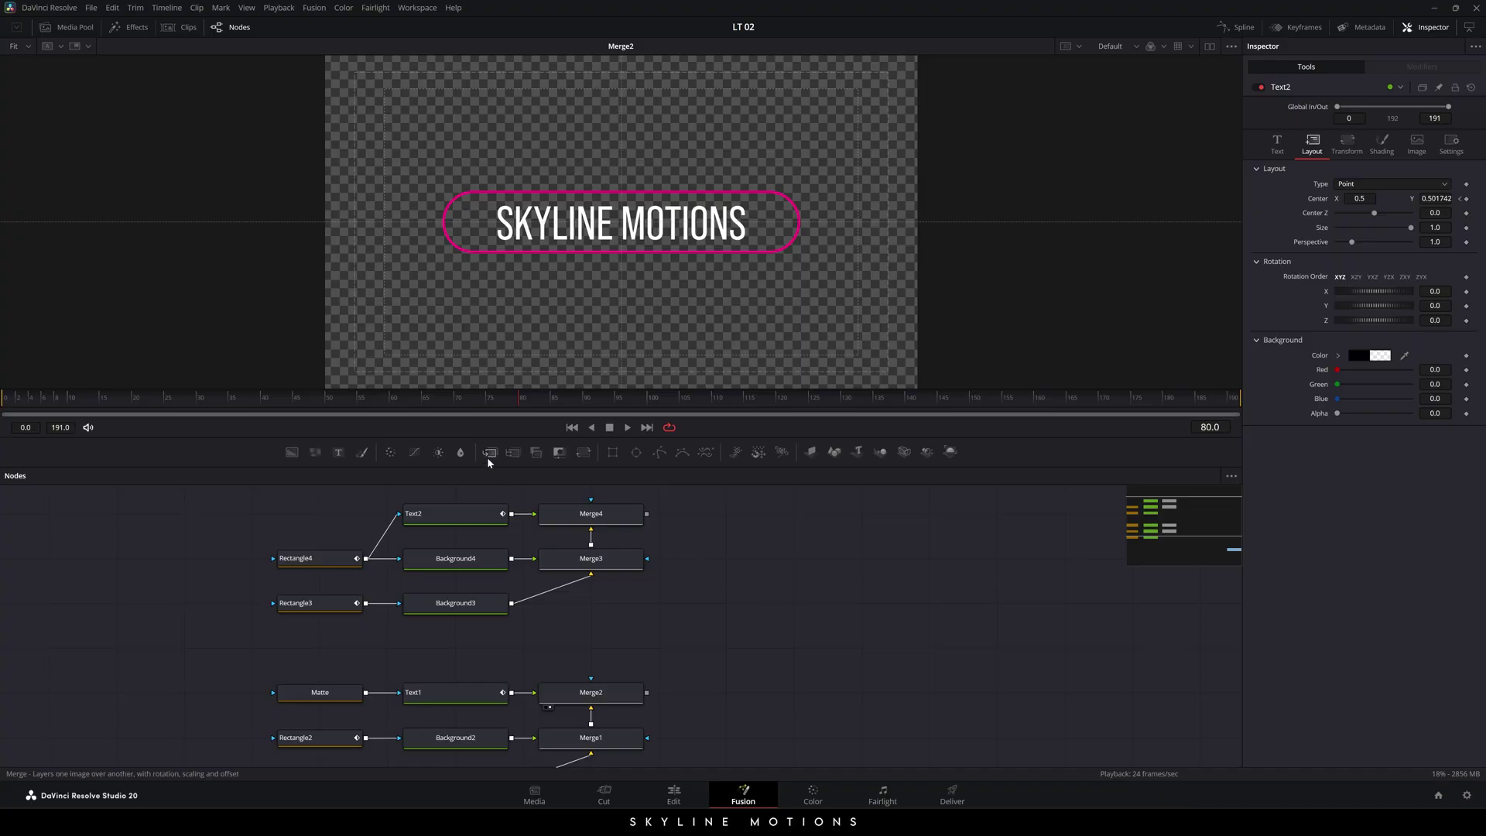
- Add a Merge node with Merge2 as foreground and Merge4 as background, line it up beyond Merge4, and display its output
{"action": "left_click_drag", "start_coordinate": [489, 453], "coordinate": [782, 603]}
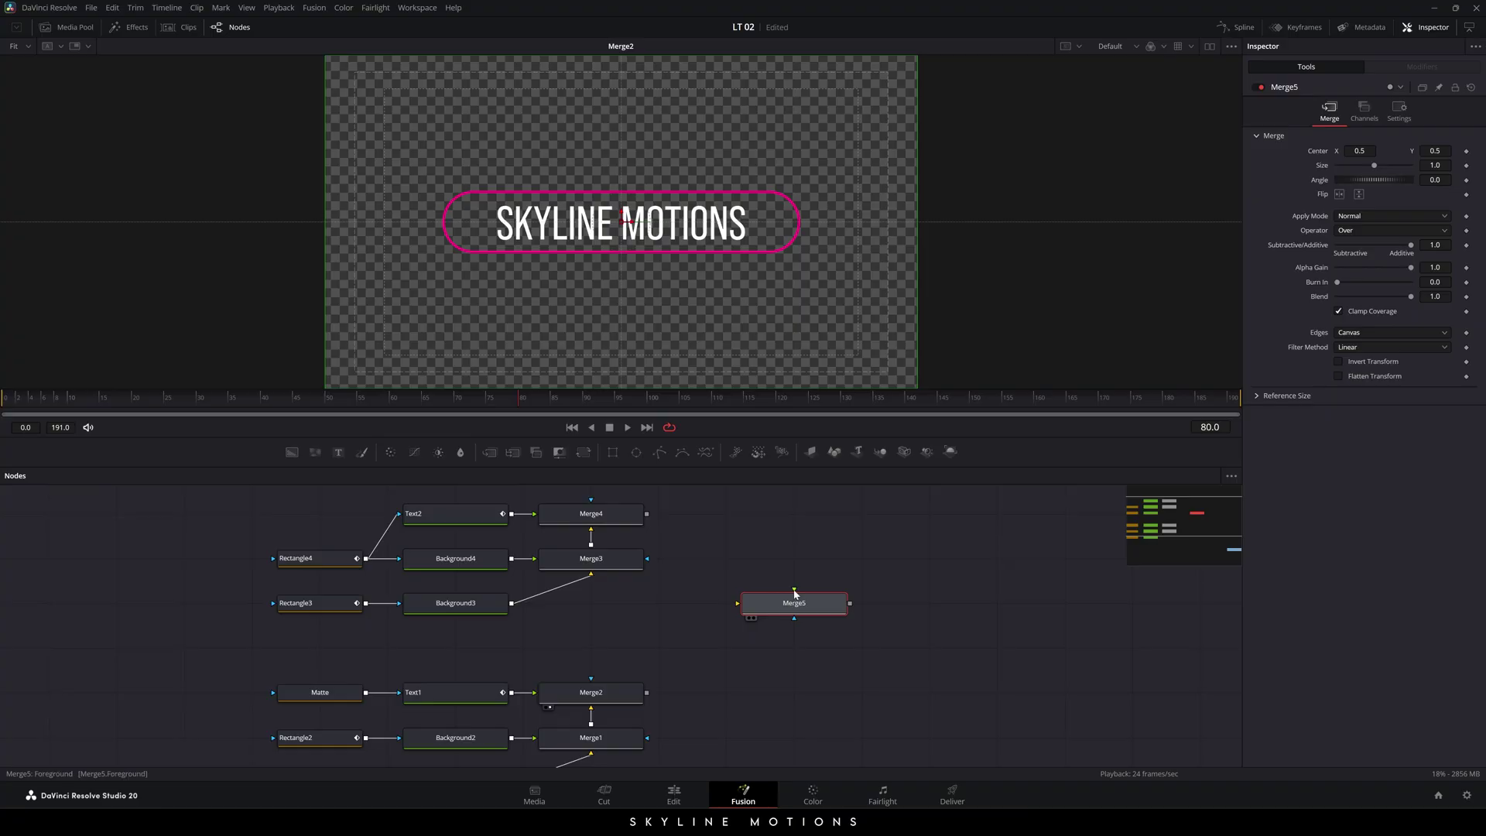
{"action": "left_click_drag", "start_coordinate": [794, 590], "coordinate": [620, 691]}
{"action": "left_click_drag", "start_coordinate": [795, 590], "coordinate": [596, 514]}
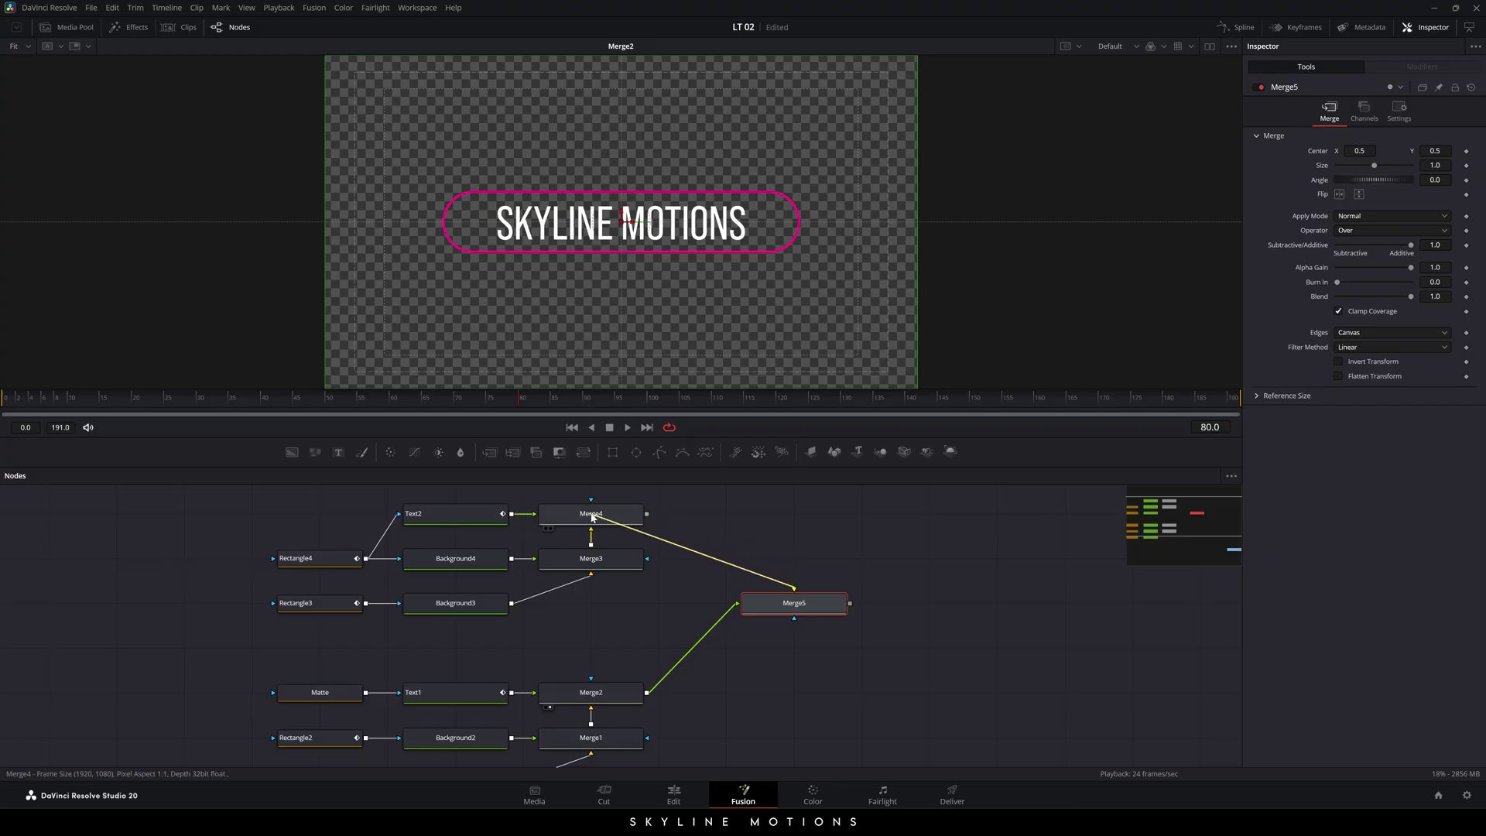
{"action": "left_click_drag", "start_coordinate": [830, 613], "coordinate": [762, 523]}
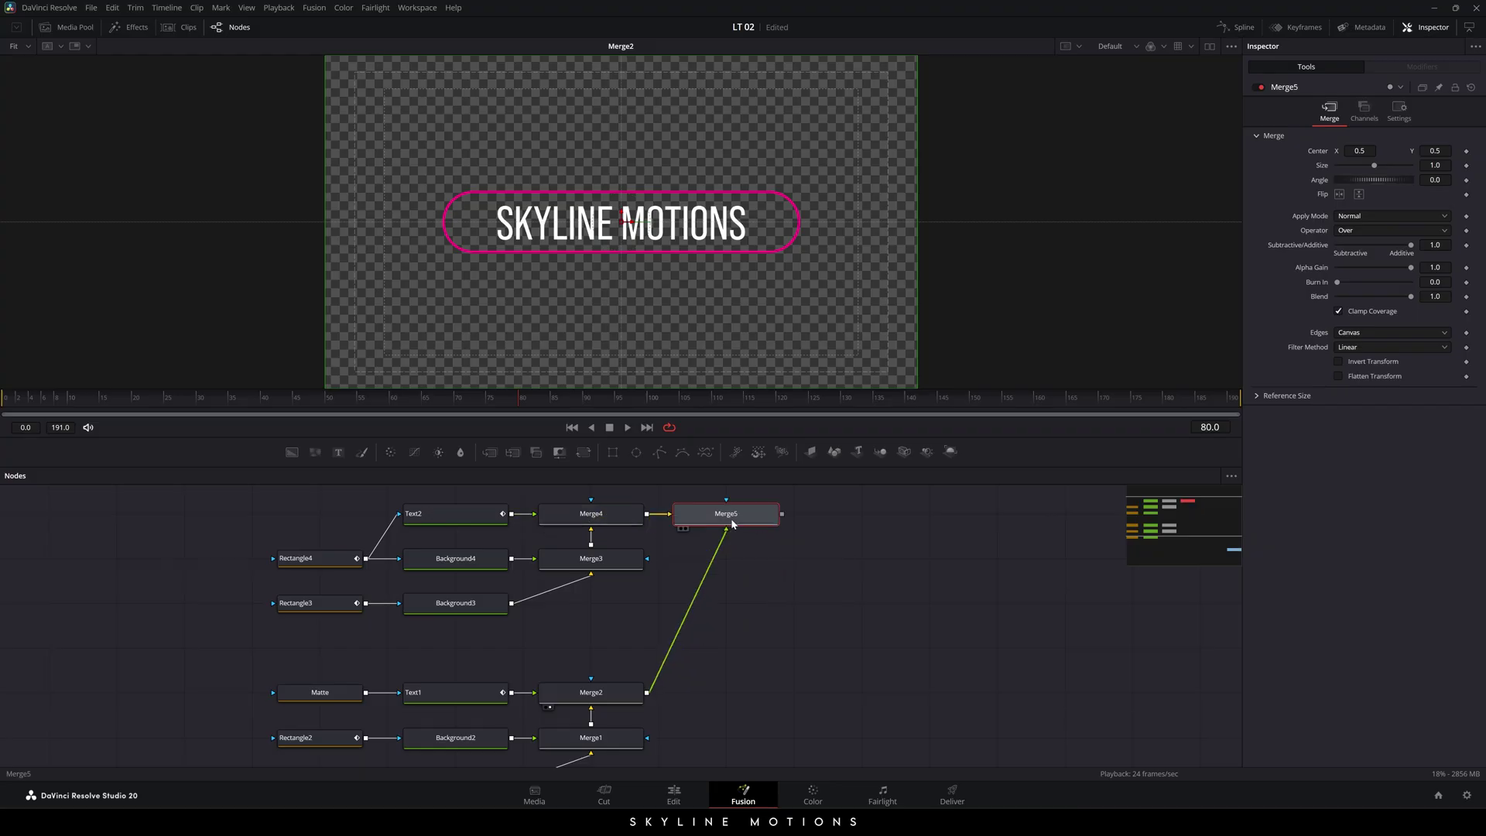
{"action": "key", "text": "1"}
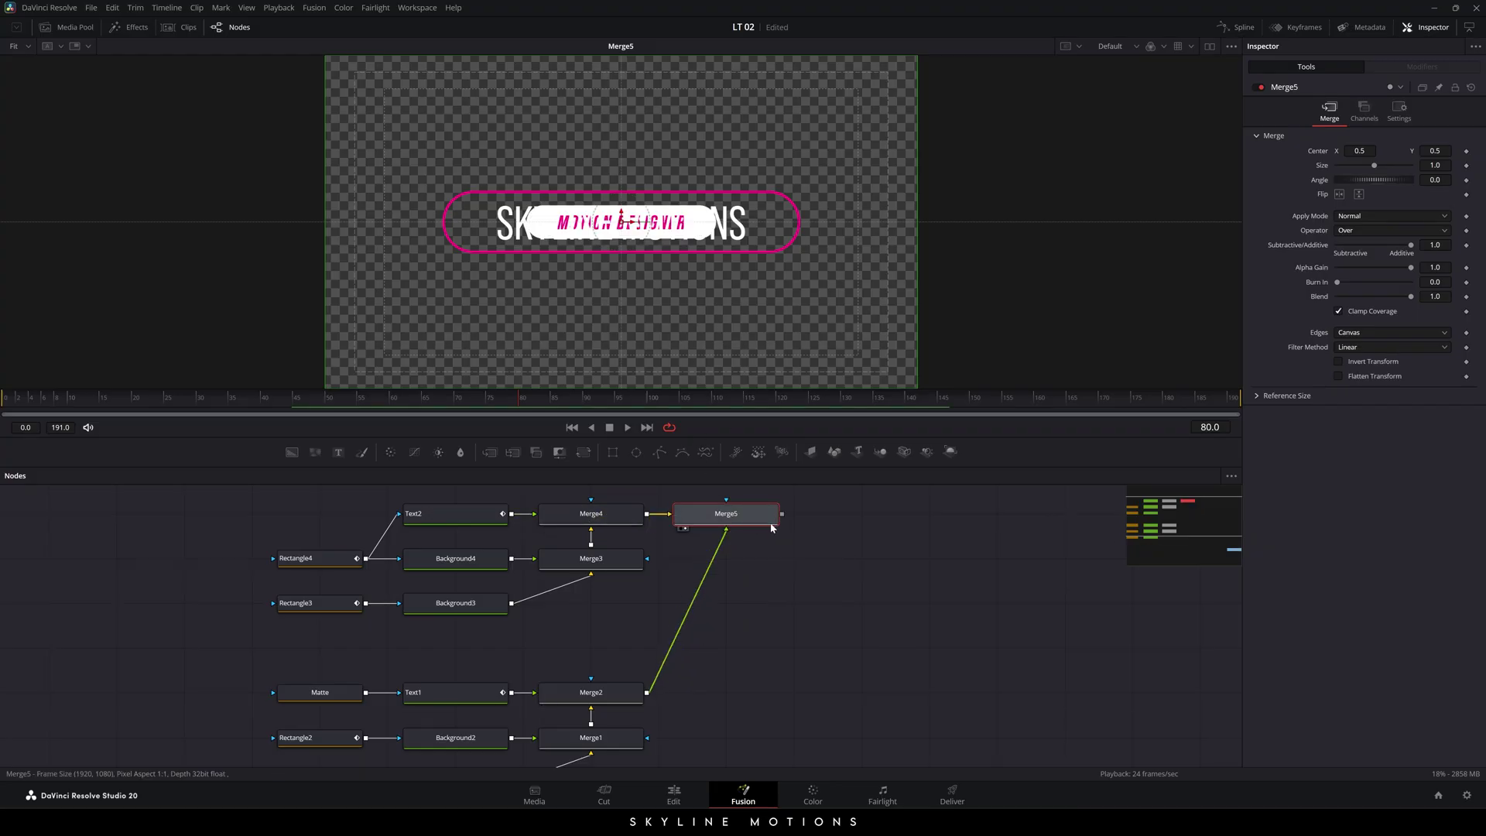
{"action": "left_click_drag", "start_coordinate": [758, 518], "coordinate": [894, 519]}
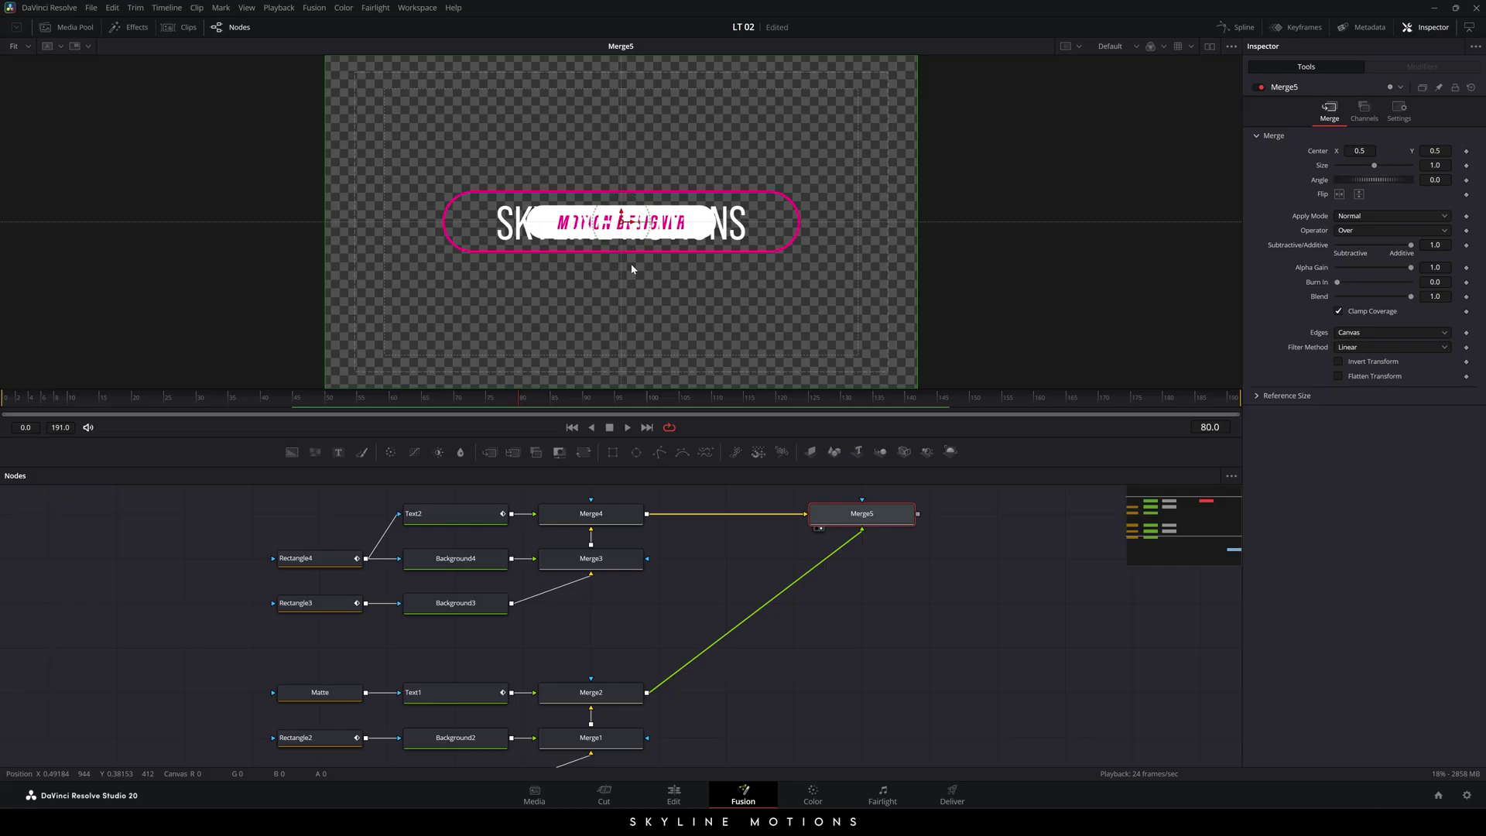
- Insert a Transform after Merge4 and lower the MOTION DESIGNER pill to just below the title outline, Center Y about 0.363
{"action": "left_click", "coordinate": [588, 523]}
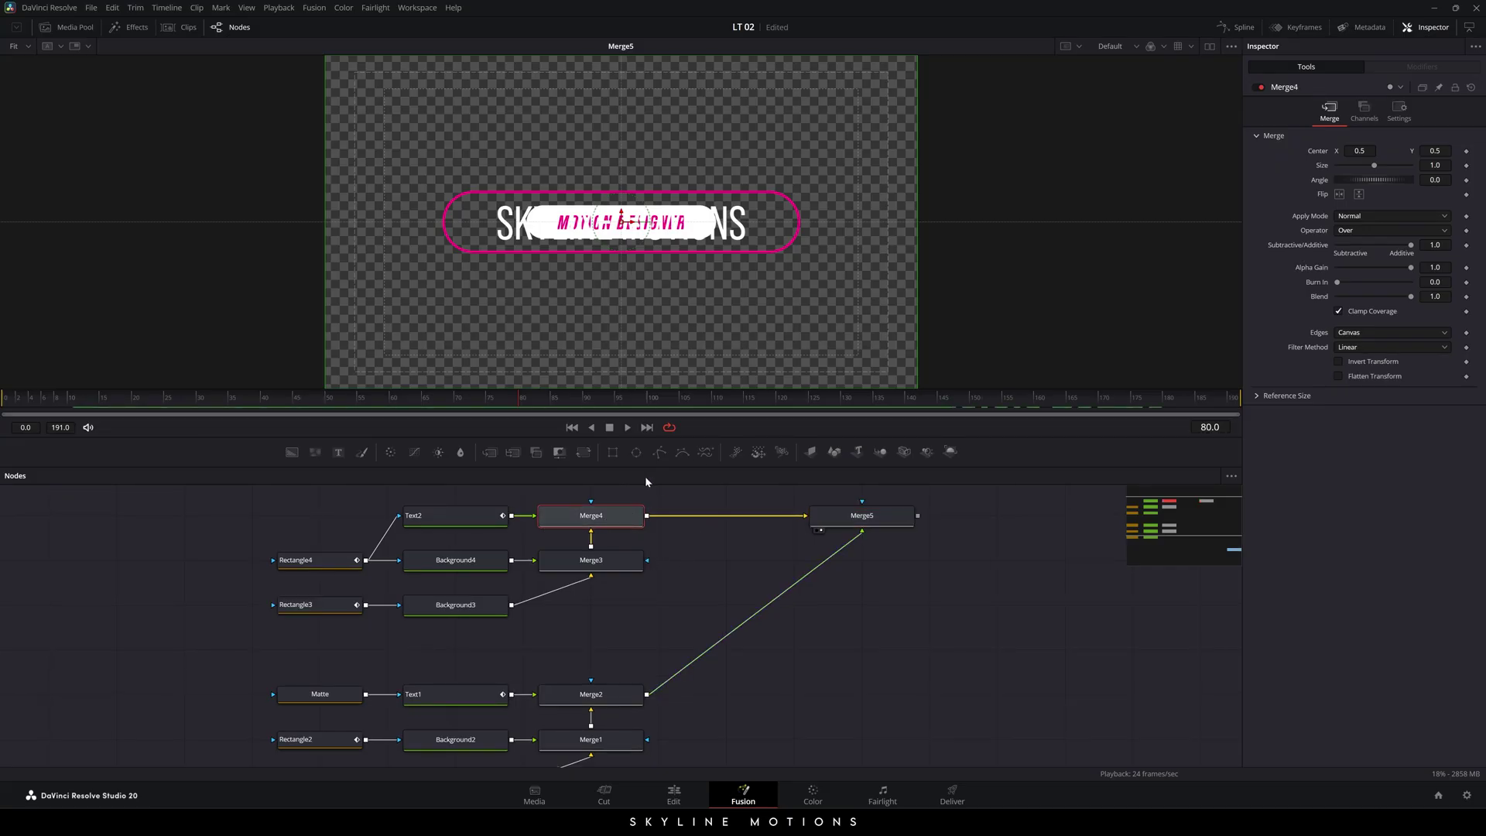
{"action": "left_click", "coordinate": [583, 452]}
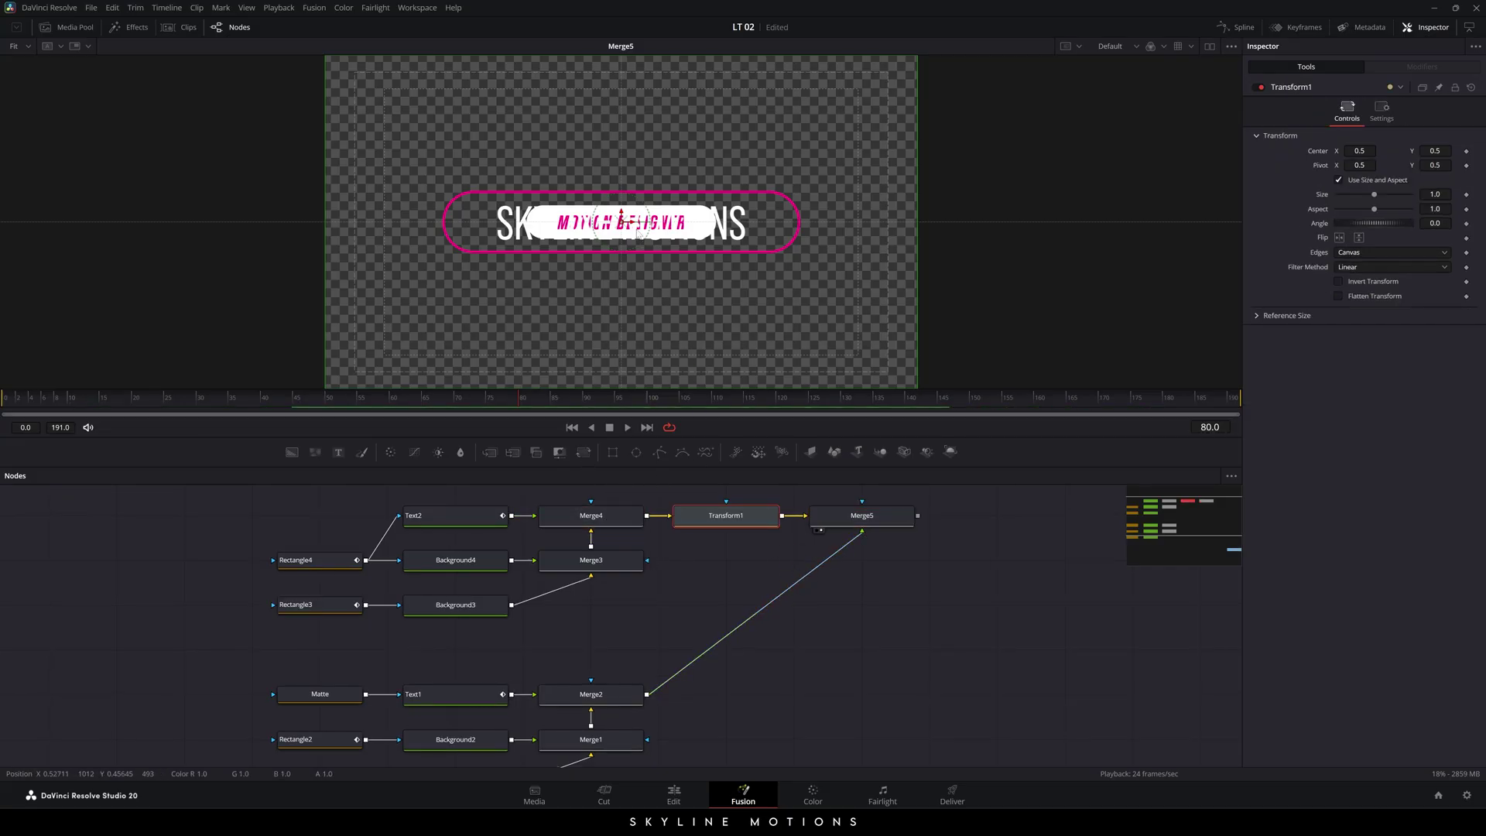
{"action": "left_click_drag", "start_coordinate": [621, 218], "coordinate": [639, 287]}
- Play back the combined animation of the SKYLINE MOTIONS title and the MOTION DESIGNER pill to check it
{"action": "scroll", "coordinate": [614, 254], "scroll_direction": "up", "scroll_amount": 4}
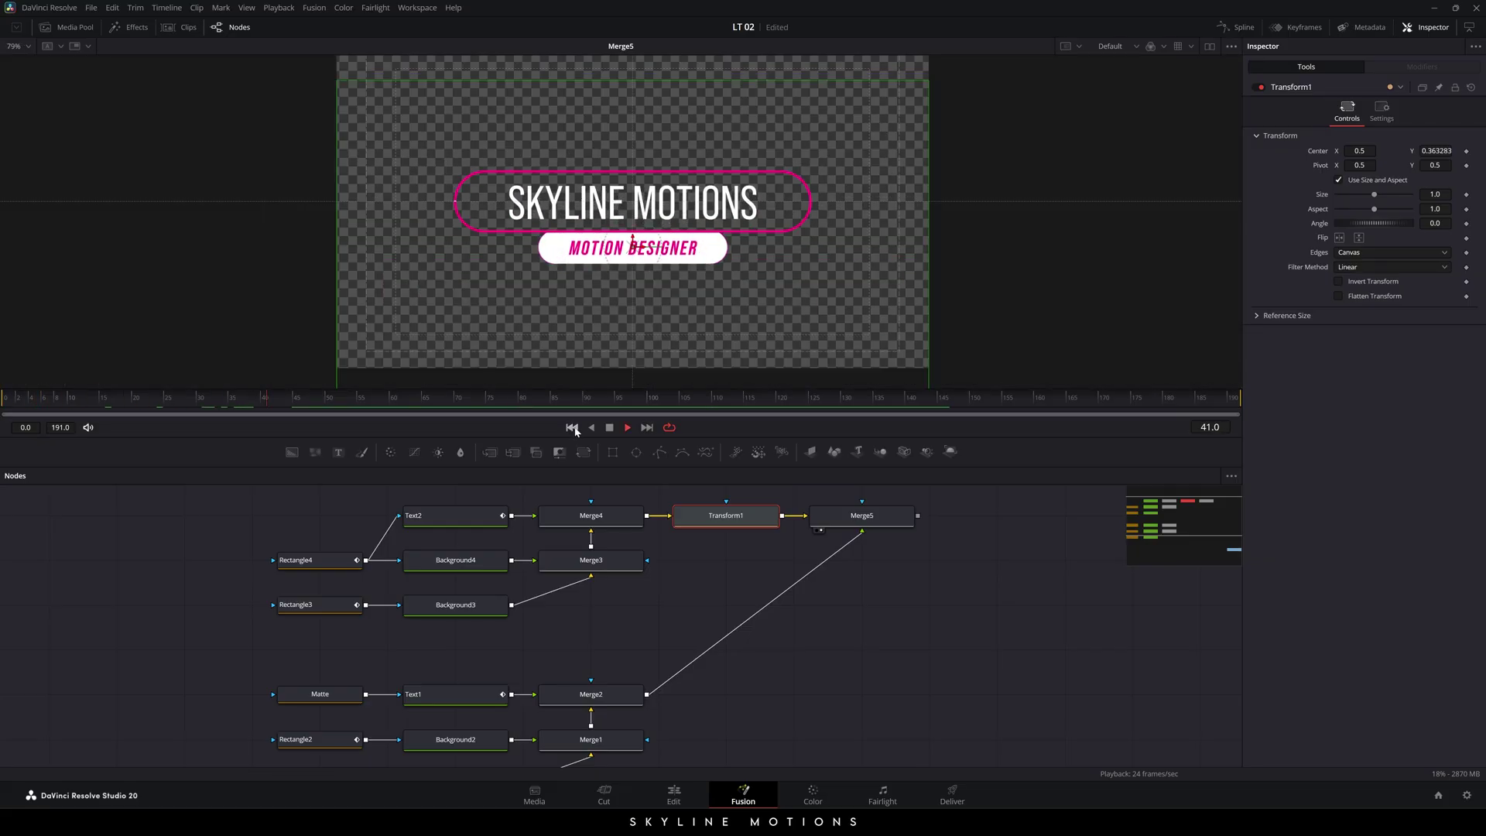
{"action": "left_click", "coordinate": [841, 397]}
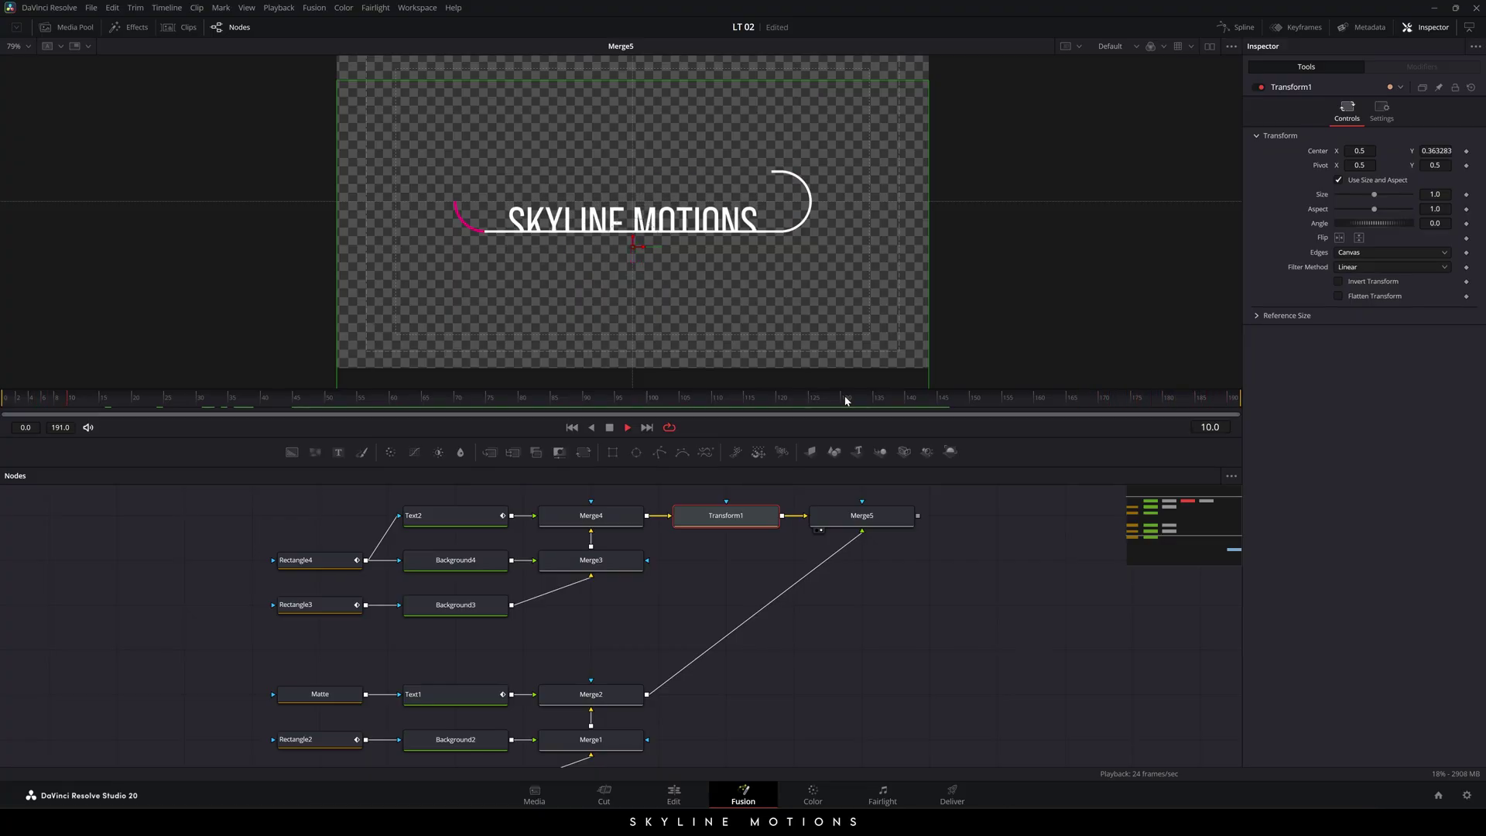
{"action": "key", "text": "space"}
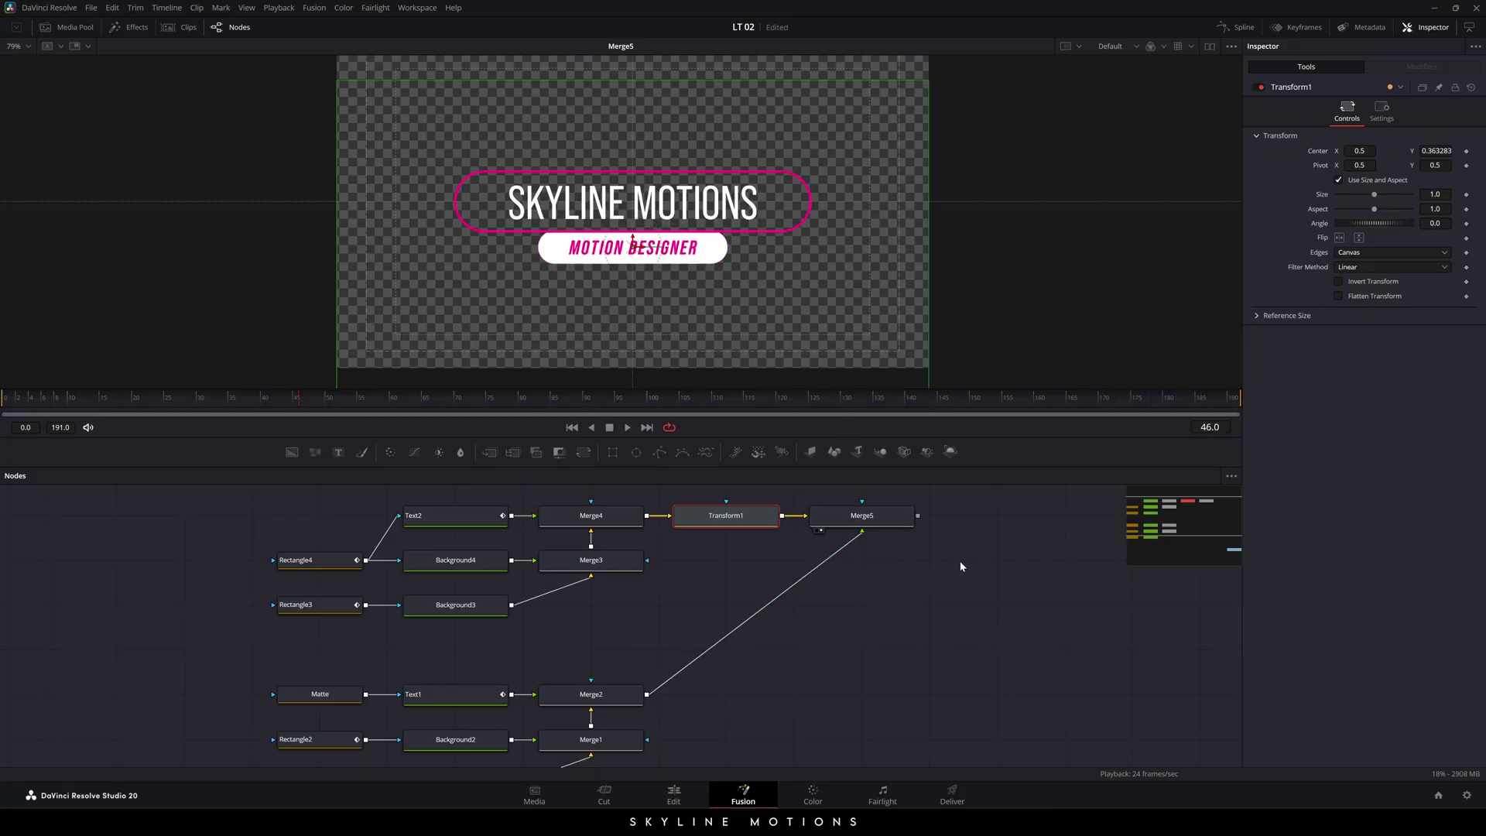
- Route the Merge2 to Merge5 connection through a pipe router placed directly below Merge5 to tidy the node graph
{"action": "left_click_drag", "start_coordinate": [960, 560], "coordinate": [788, 593]}
{"action": "left_click", "coordinate": [778, 584]}
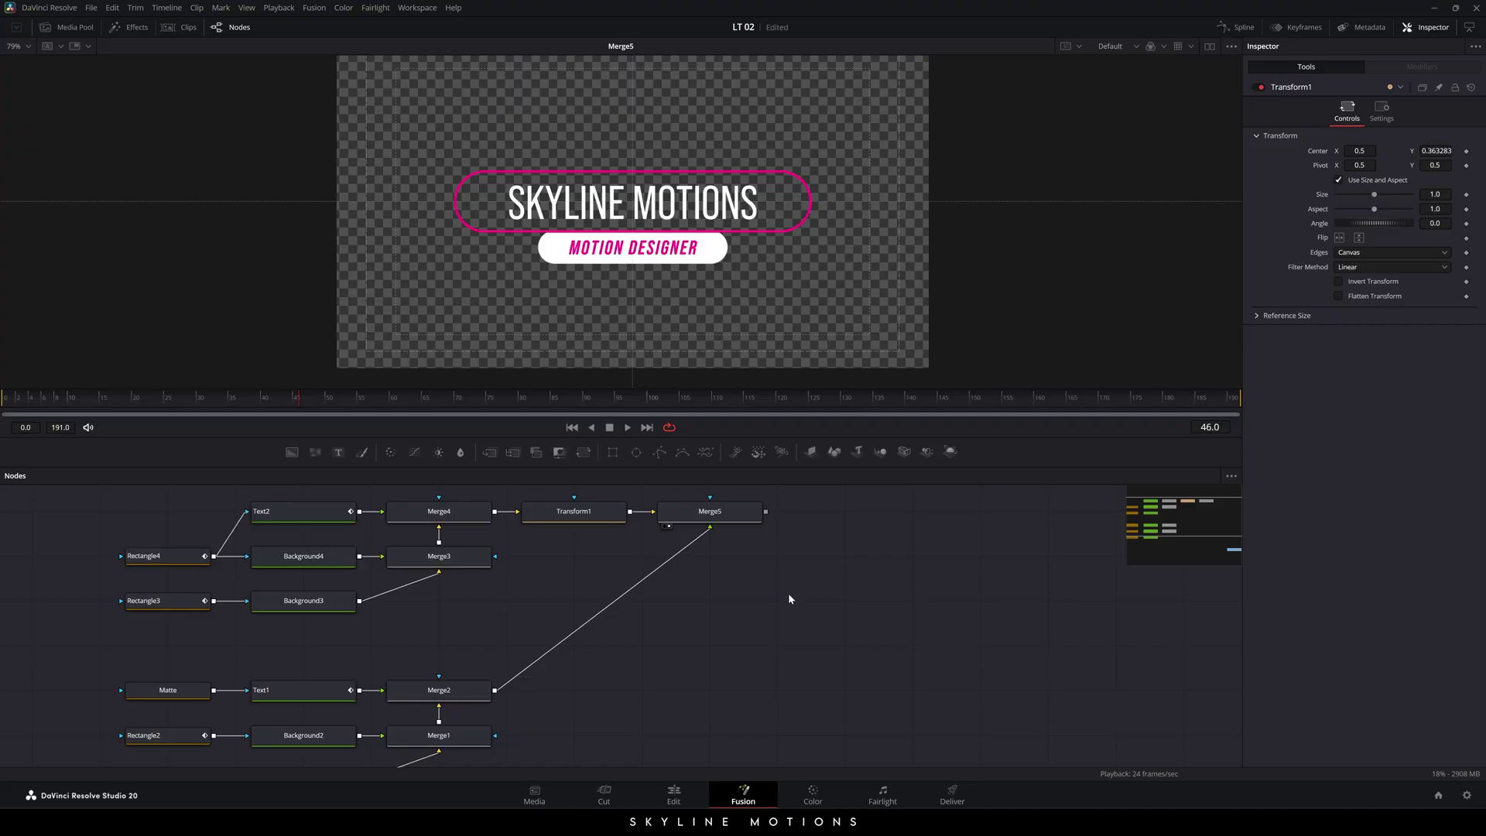
{"action": "left_click", "coordinate": [598, 615], "text": "ctrl"}
{"action": "left_click_drag", "start_coordinate": [599, 616], "coordinate": [709, 691]}
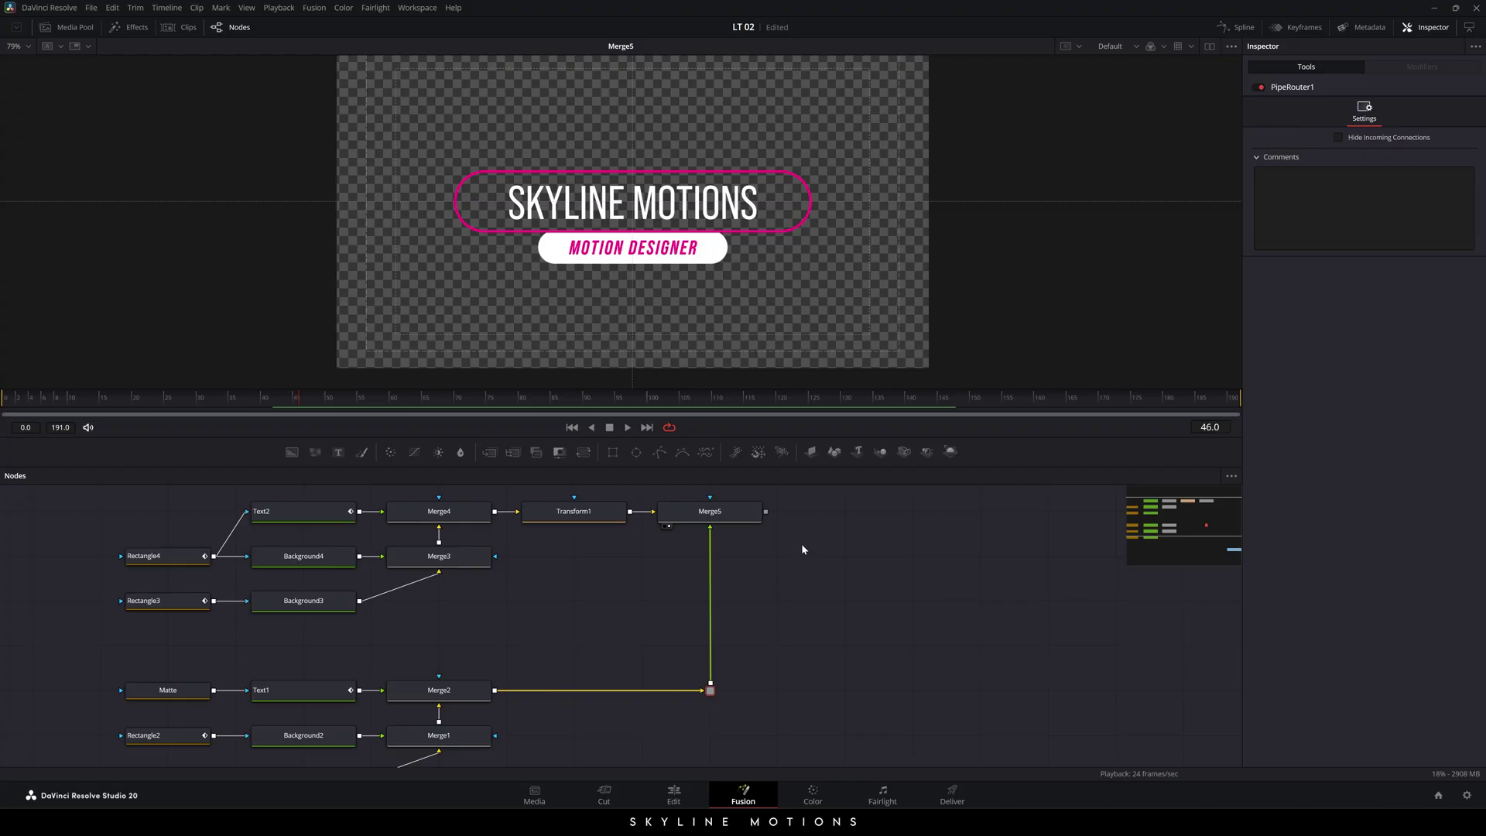
- Add a second Transform after Merge5, line it up in the same row, and display its output in the viewer
{"action": "left_click_drag", "start_coordinate": [802, 545], "coordinate": [742, 612]}
{"action": "left_click", "coordinate": [785, 569]}
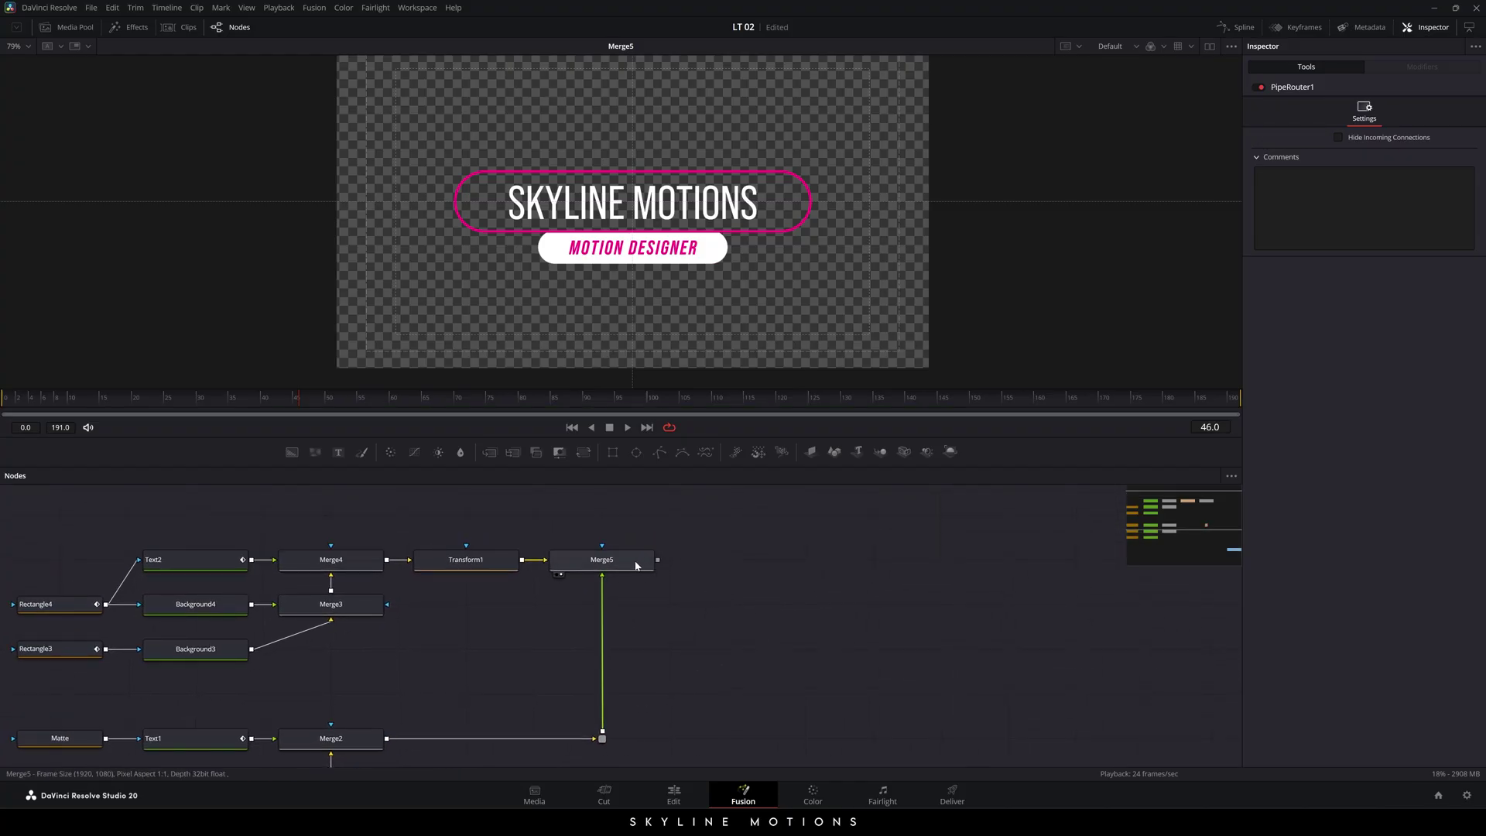
{"action": "left_click", "coordinate": [600, 569]}
{"action": "left_click", "coordinate": [584, 455]}
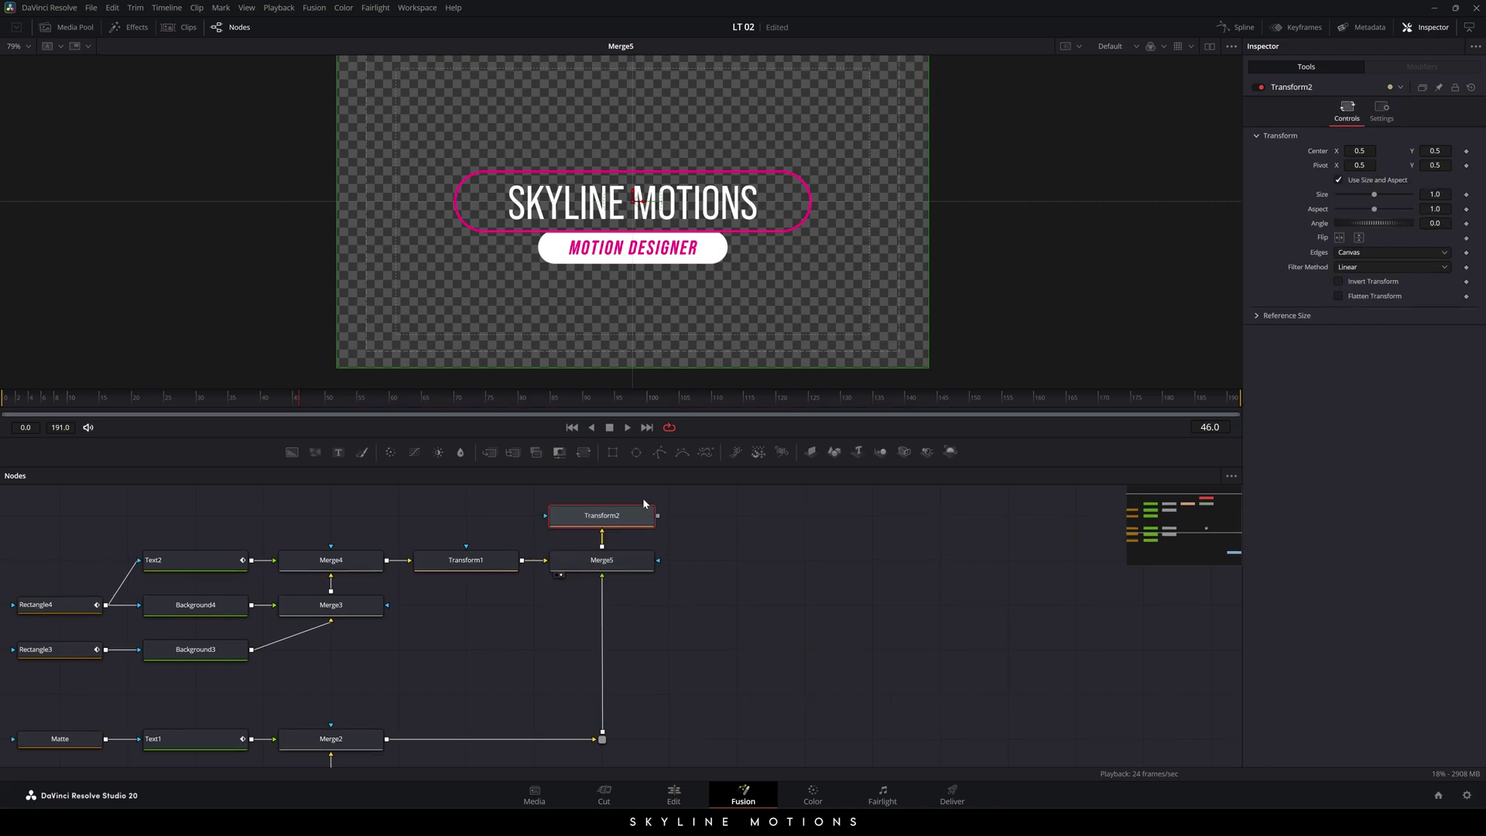
{"action": "left_click_drag", "start_coordinate": [630, 524], "coordinate": [757, 569]}
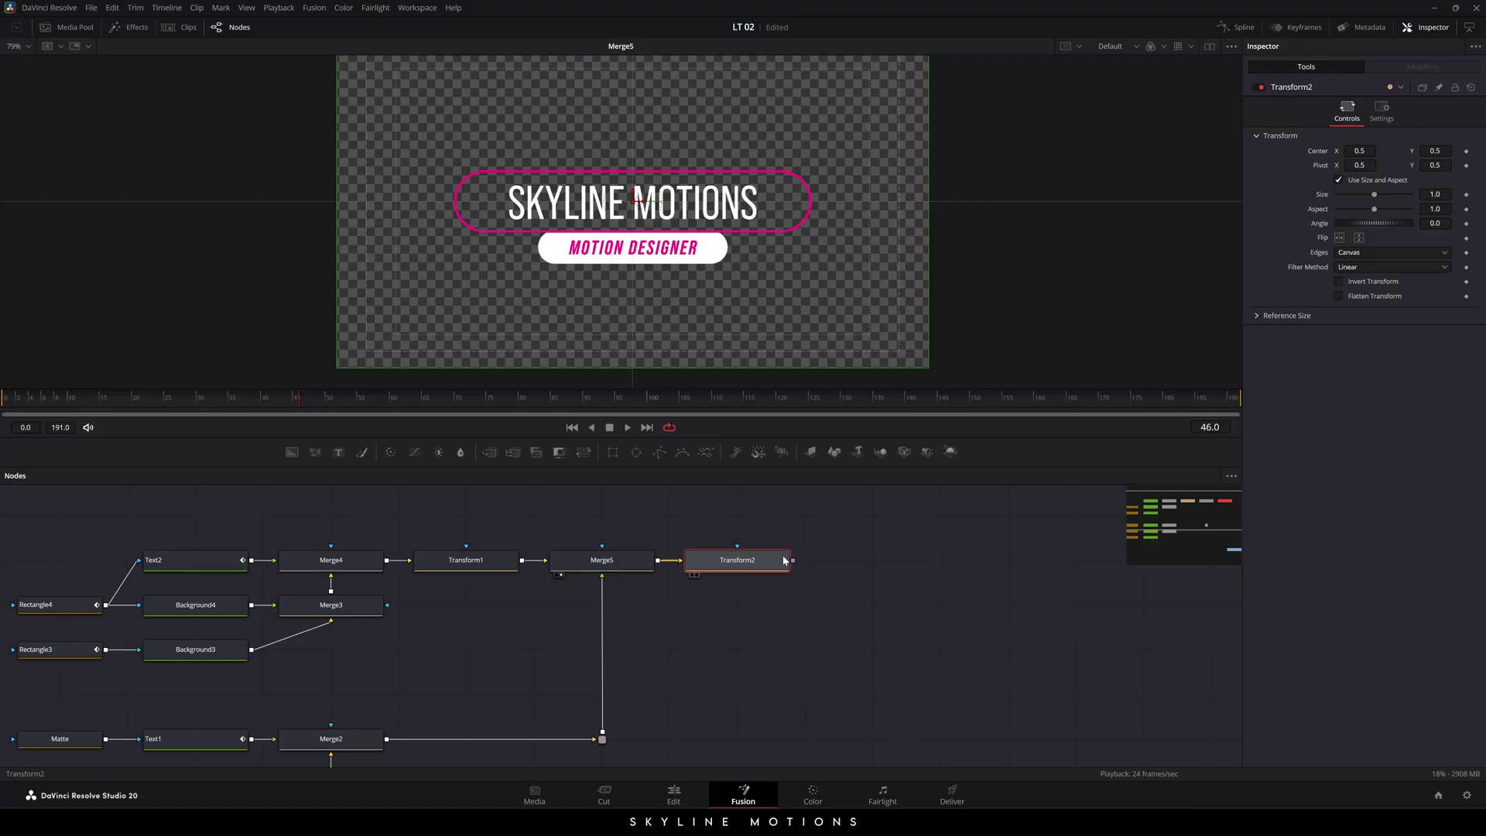
{"action": "left_click_drag", "start_coordinate": [773, 566], "coordinate": [755, 384]}
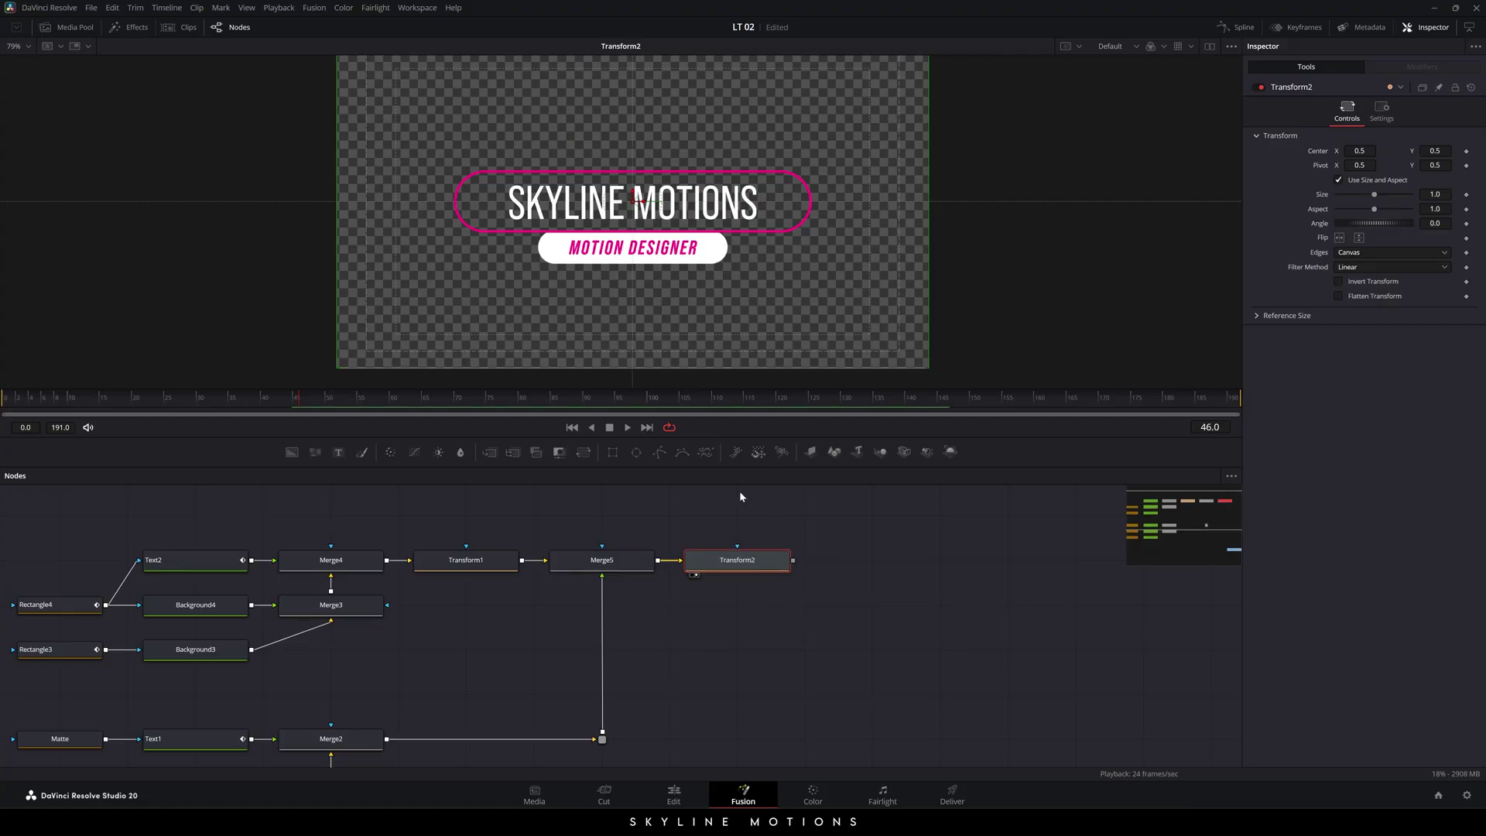
{"action": "left_click", "coordinate": [815, 531]}
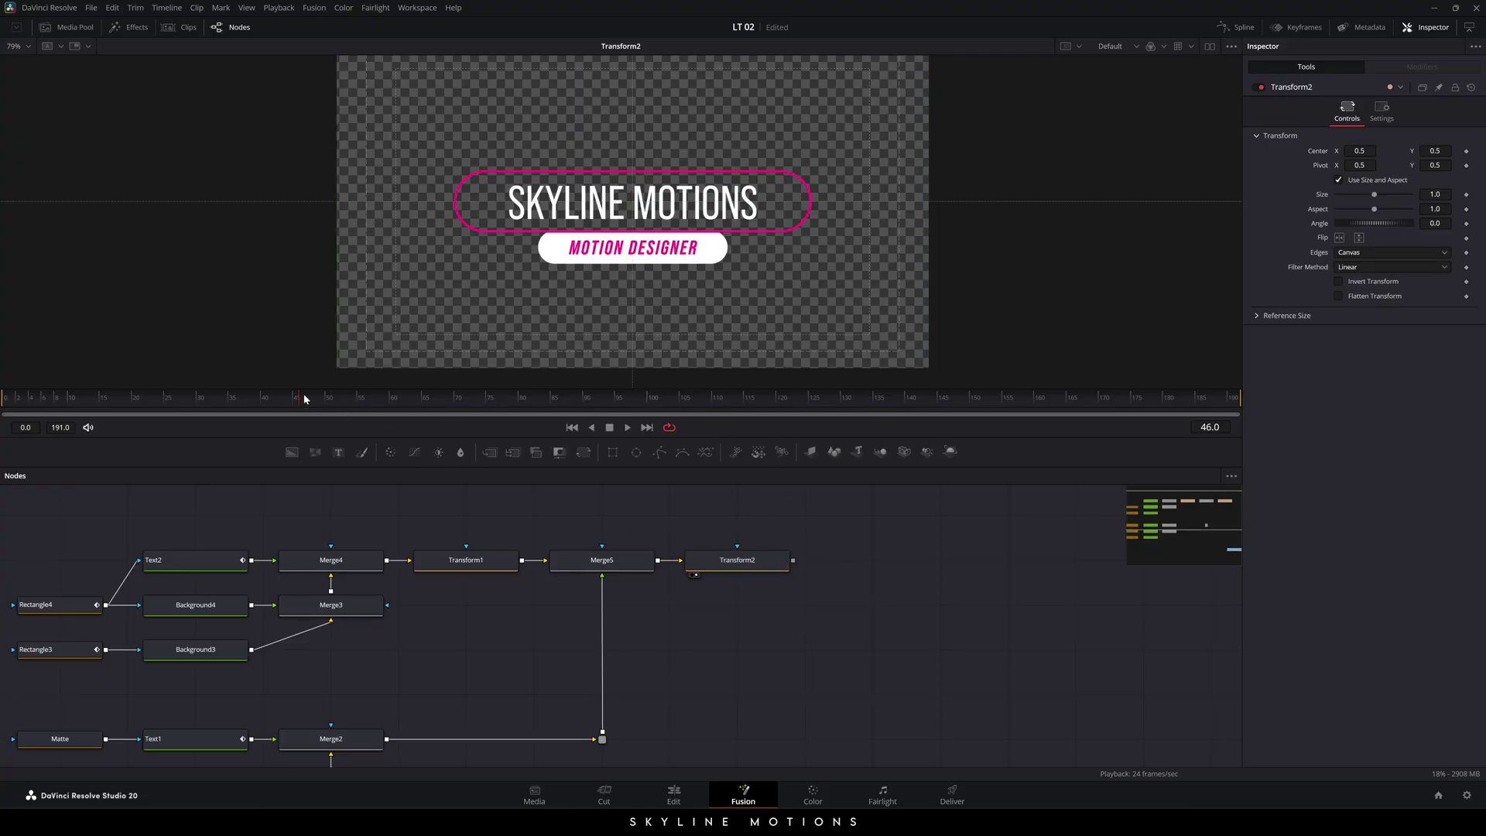
- Keyframe the Transform2 Size at 1.0 on frame 35 and at 1.05 on frame 47
{"action": "left_click_drag", "start_coordinate": [280, 401], "coordinate": [232, 409]}
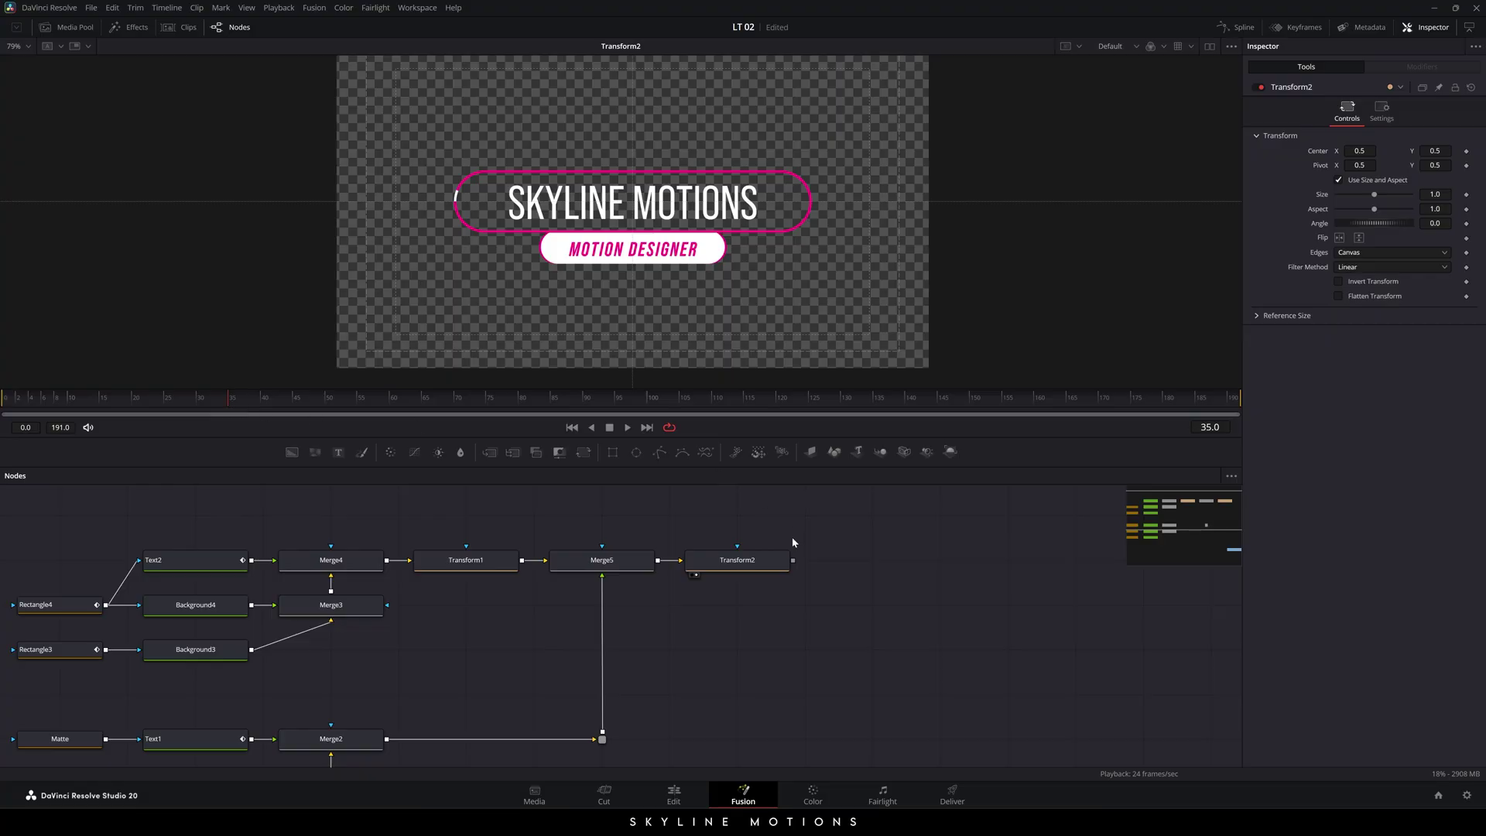
{"action": "left_click", "coordinate": [712, 571]}
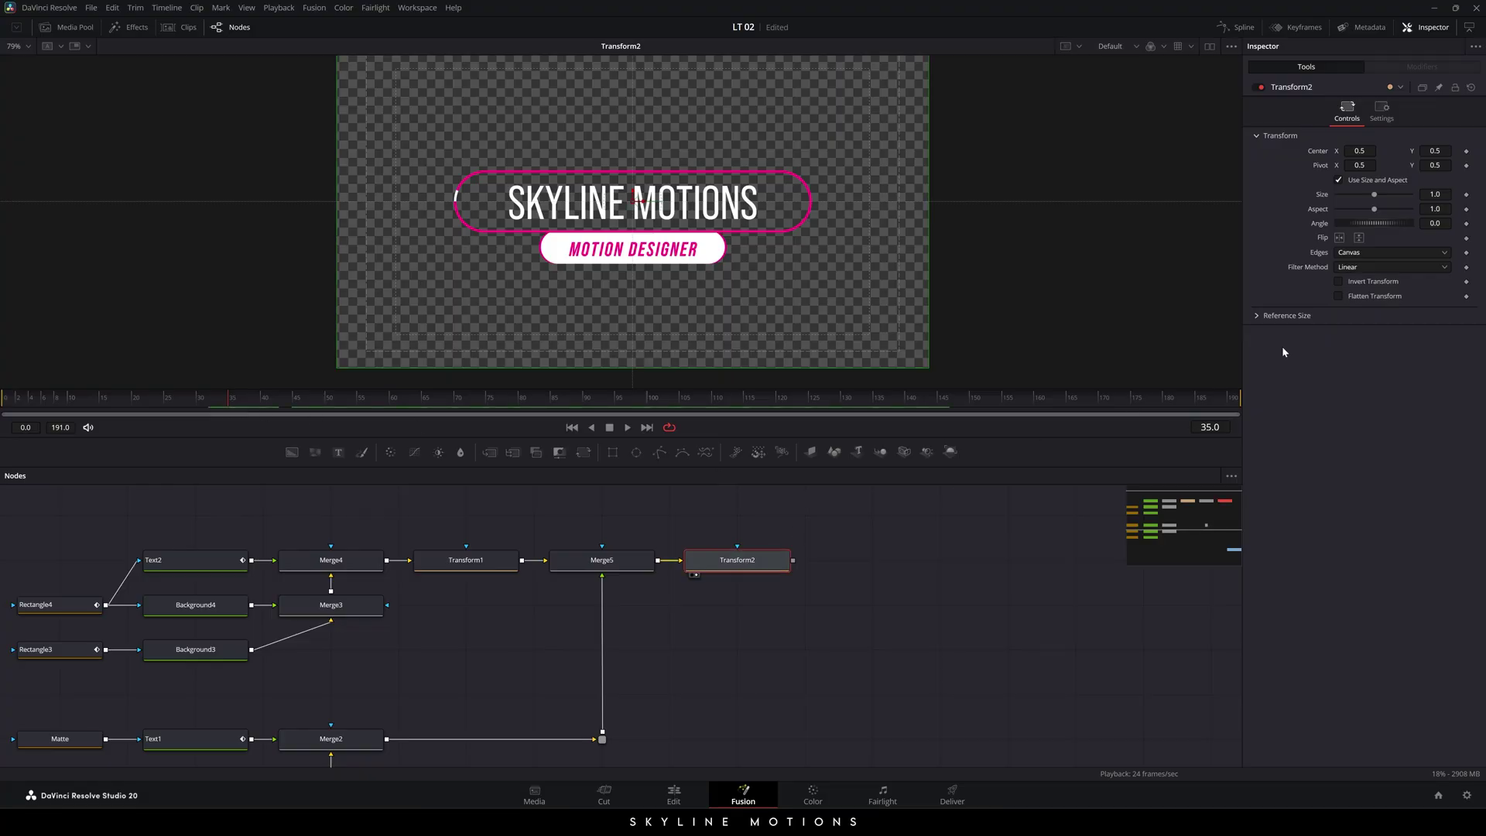
{"action": "right_click", "coordinate": [1336, 198]}
{"action": "left_click", "coordinate": [1346, 204]}
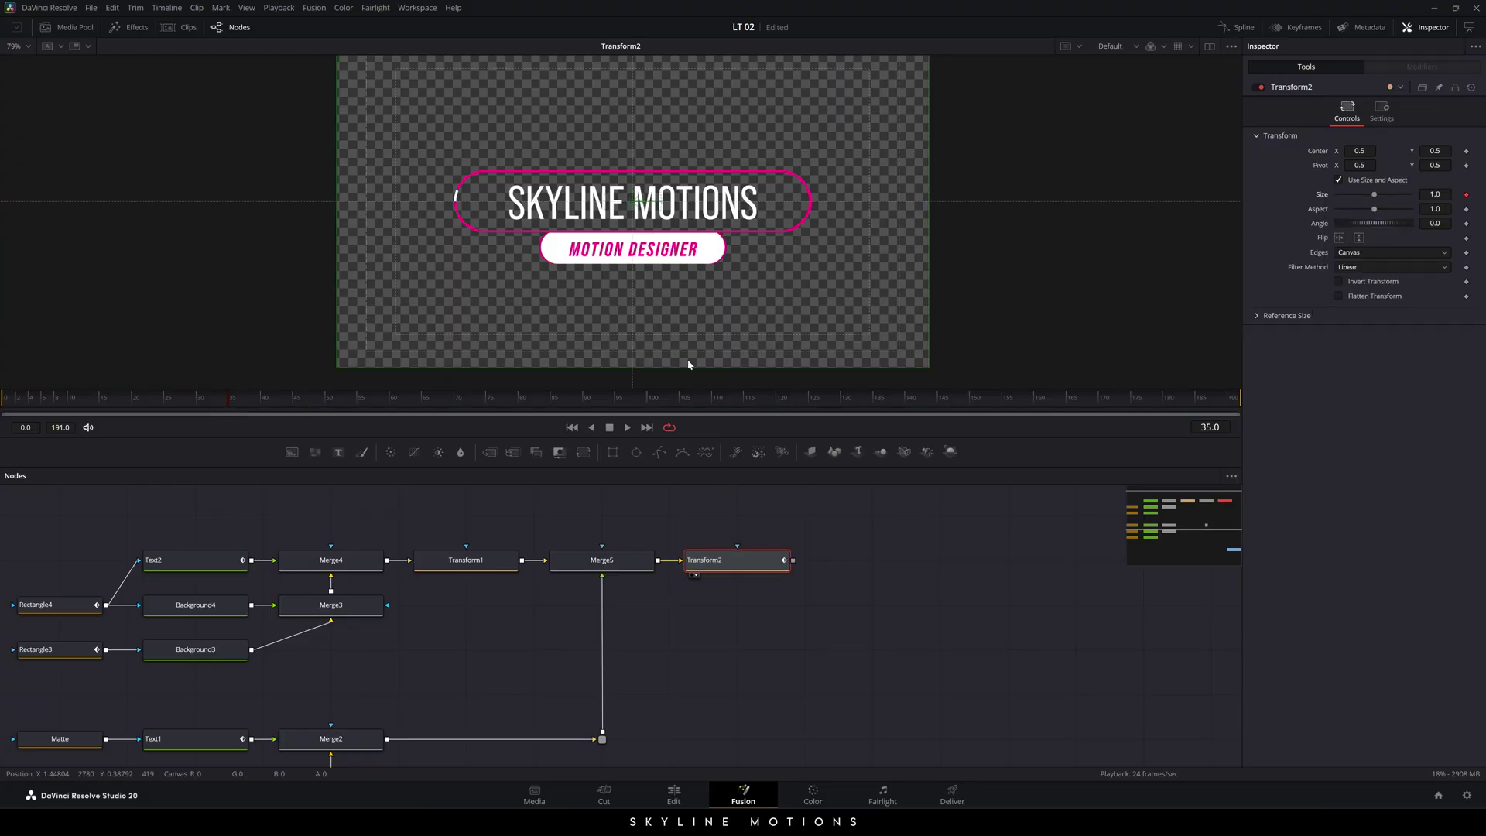
{"action": "left_click", "coordinate": [261, 399]}
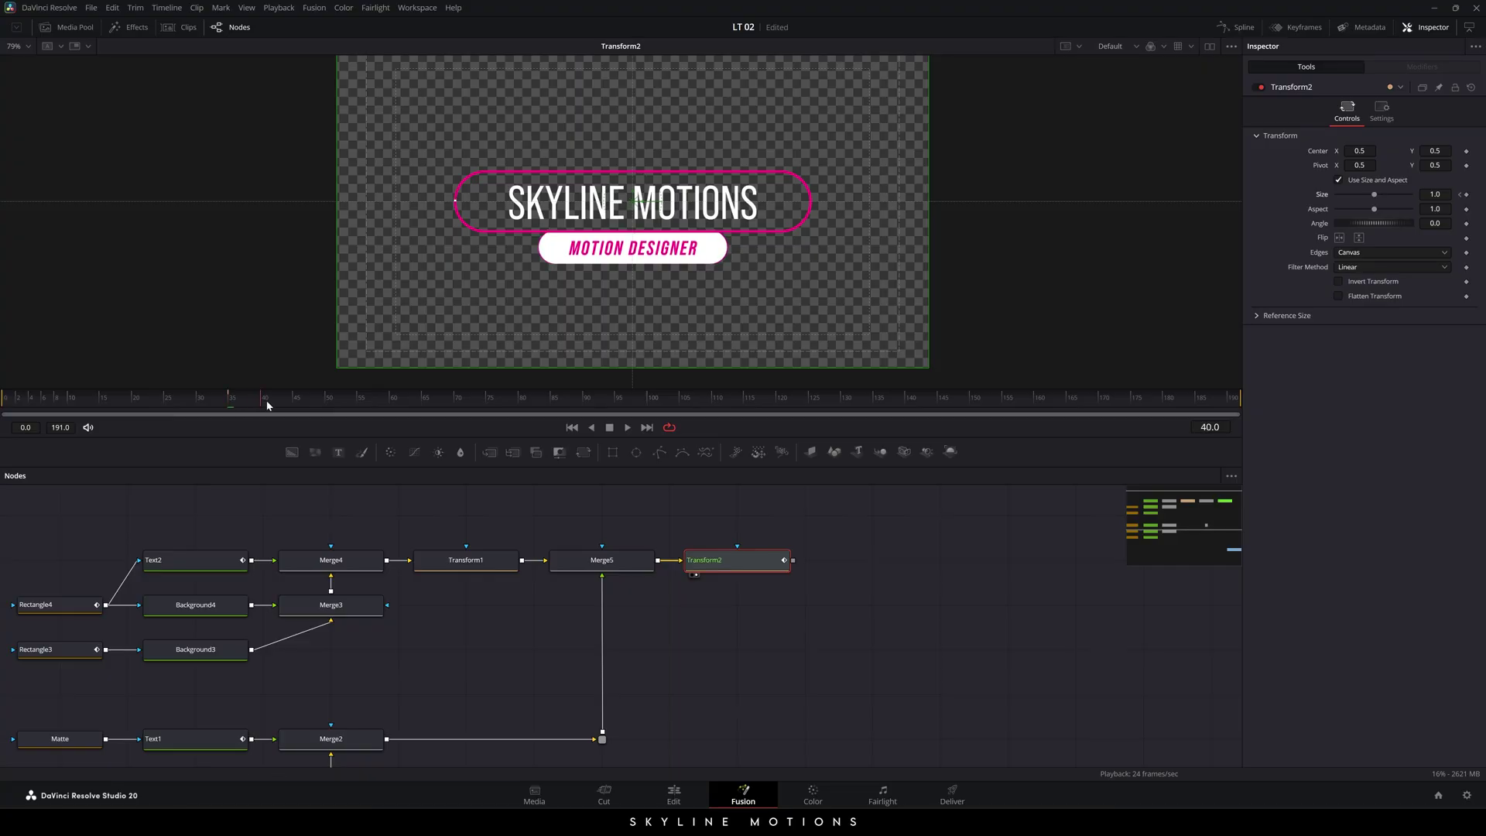
{"action": "left_click_drag", "start_coordinate": [256, 405], "coordinate": [322, 408]}
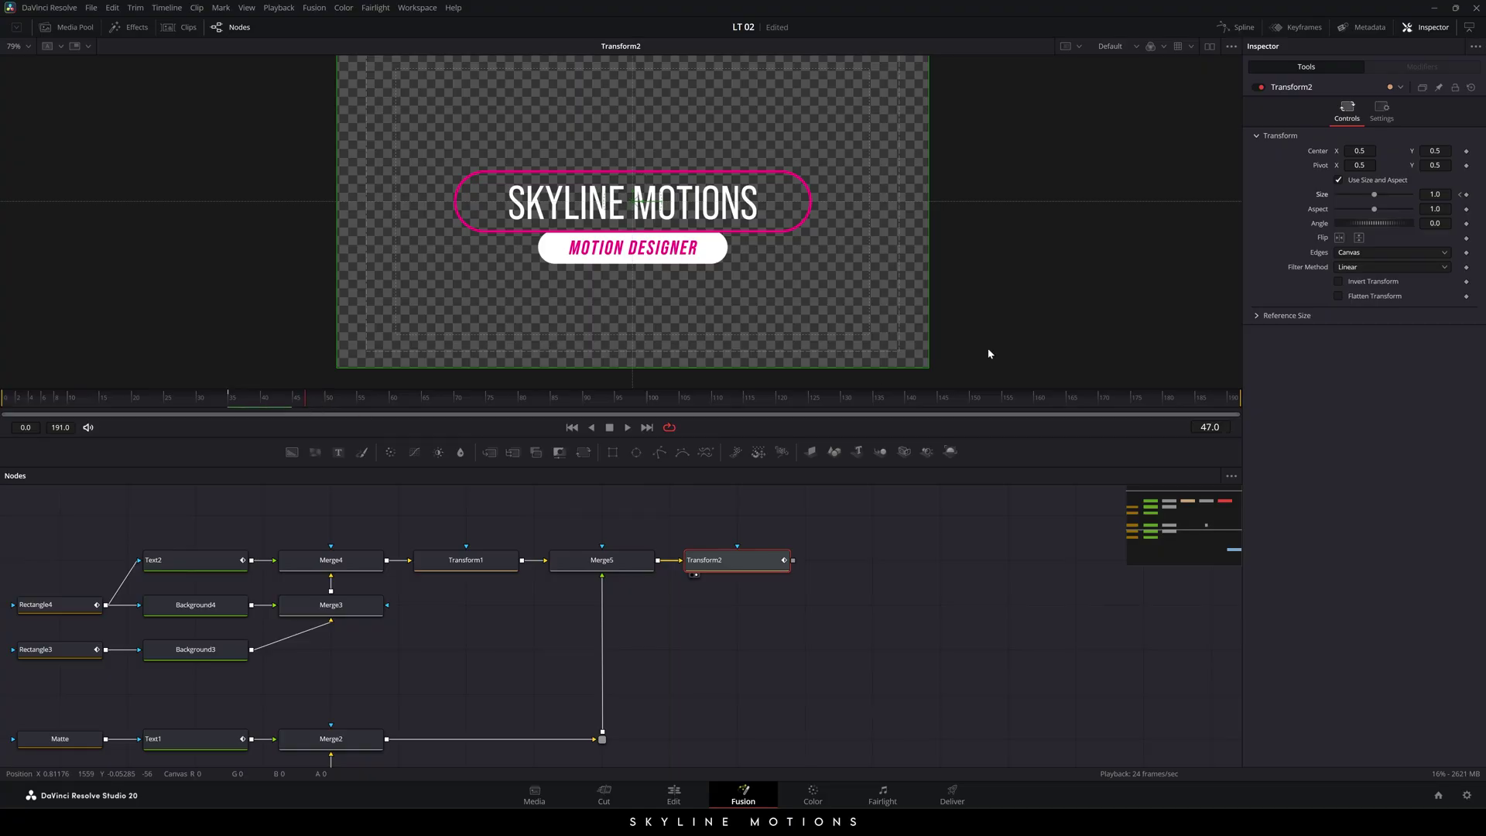
{"action": "left_click", "coordinate": [1439, 195]}
{"action": "key", "text": "Tab"}
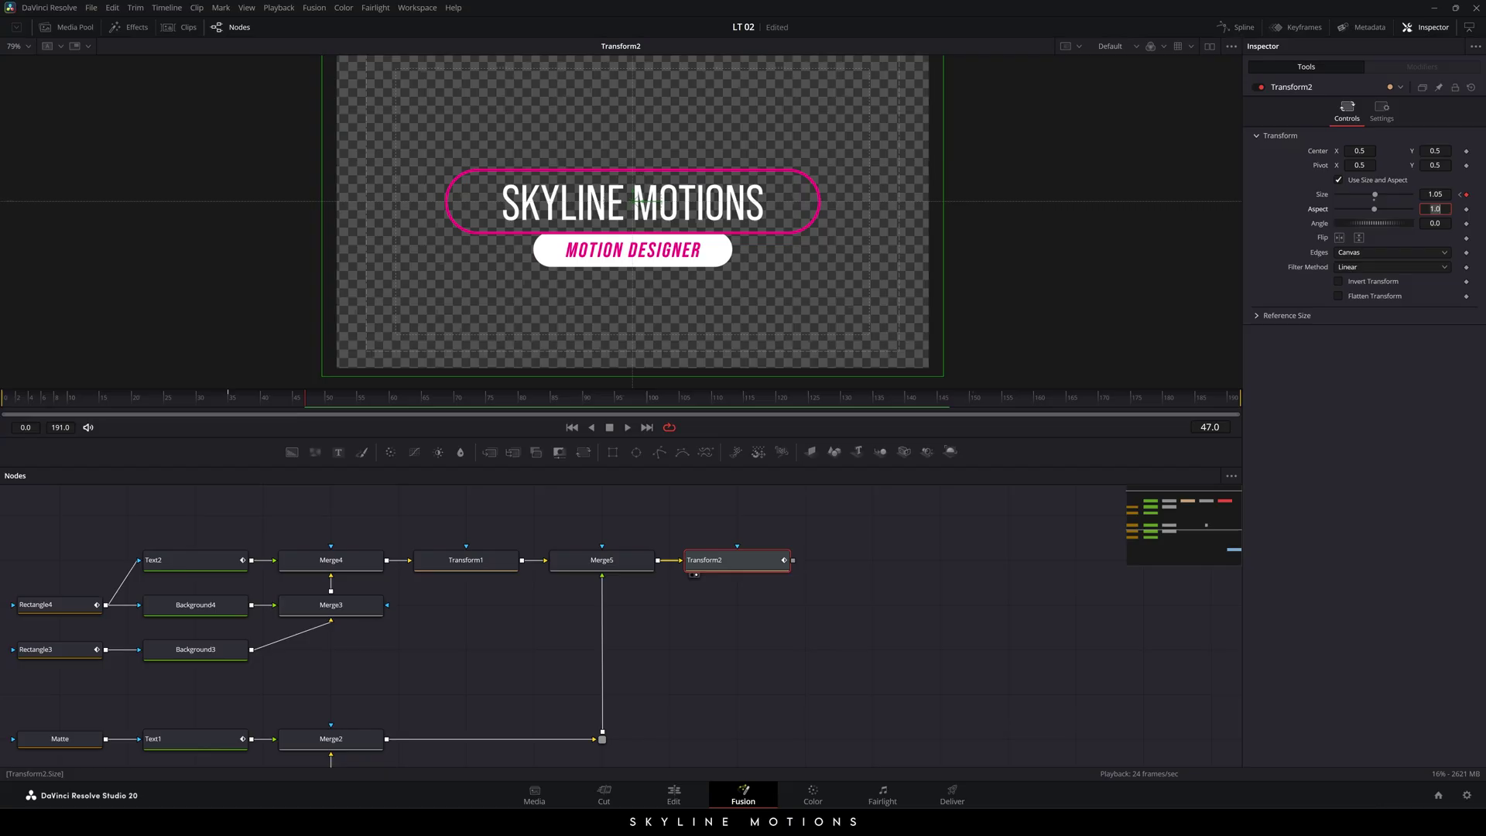
- Keyframe the Transform2 Size to hold 1.05 at frame 135 and return to 1.0 at frame 147, checking by scrubbing
{"action": "left_click", "coordinate": [226, 403]}
{"action": "left_click_drag", "start_coordinate": [225, 403], "coordinate": [875, 406]}
{"action": "left_click", "coordinate": [1467, 195]}
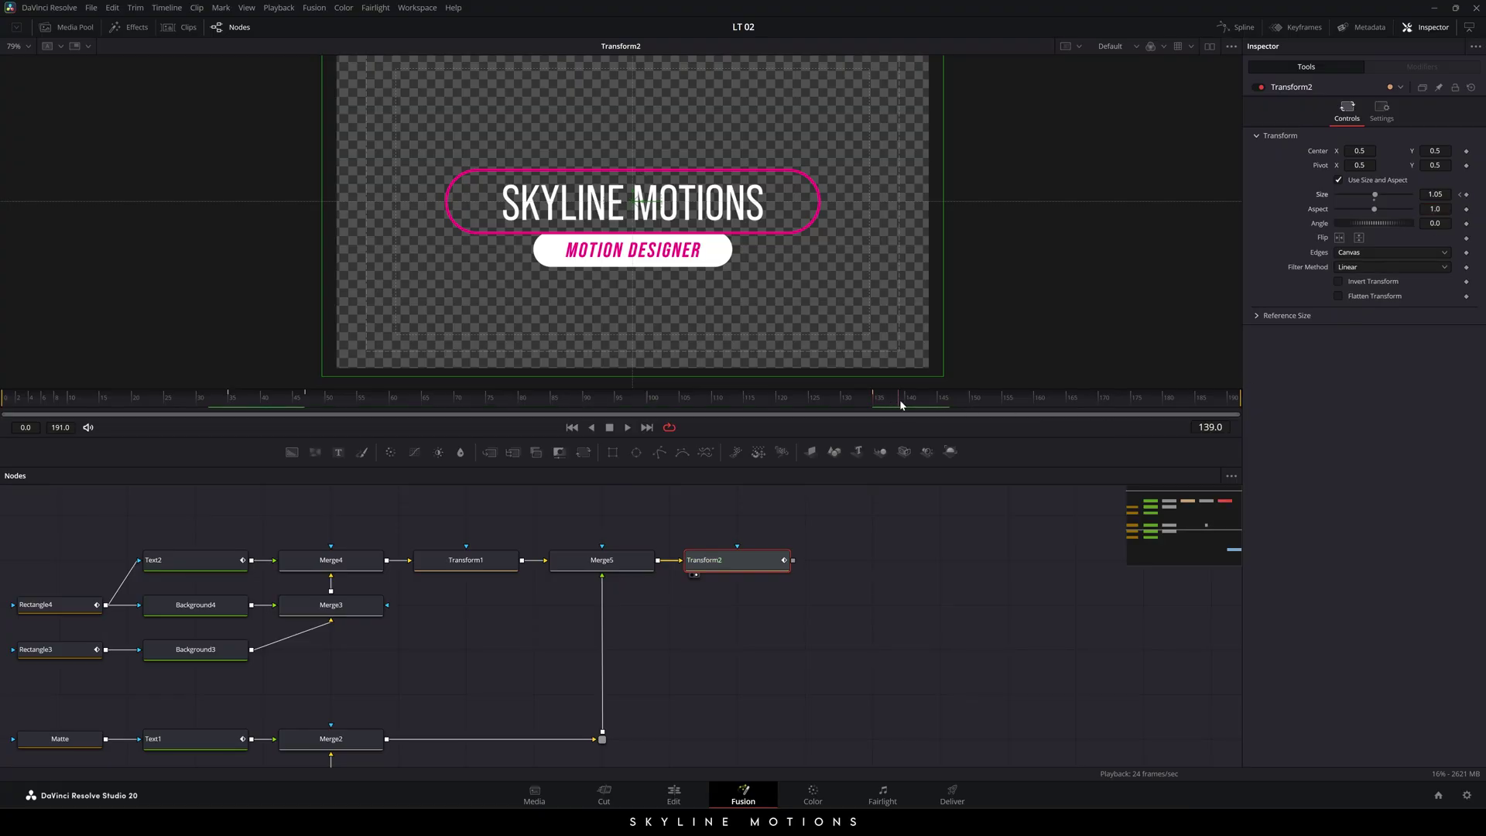
{"action": "left_click_drag", "start_coordinate": [901, 404], "coordinate": [943, 406]}
{"action": "left_click", "coordinate": [1375, 201]}
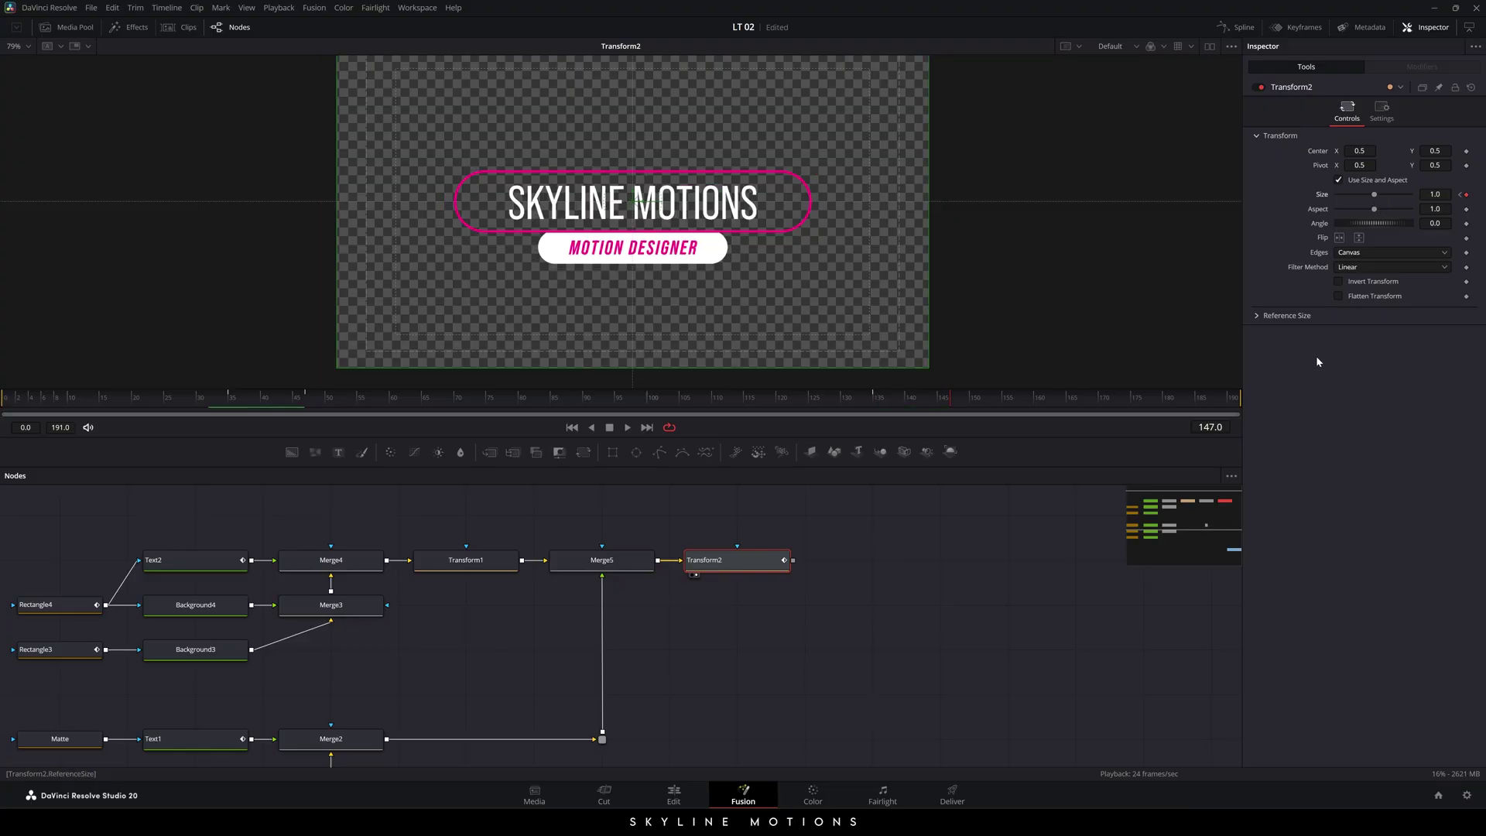
{"action": "left_click_drag", "start_coordinate": [873, 396], "coordinate": [445, 407]}
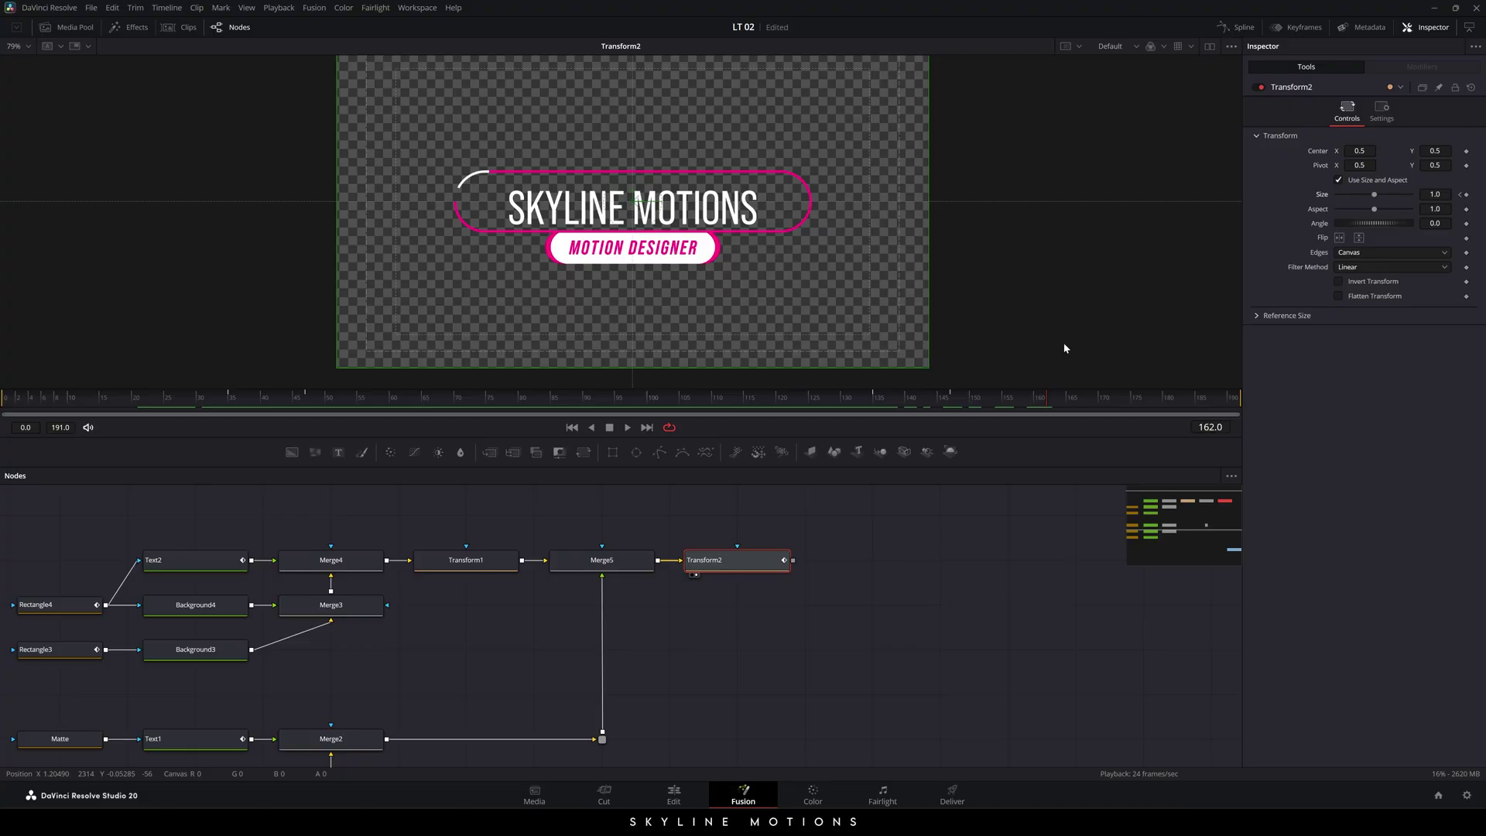
- Show only the Transform2 Size curve in the Spline editor and fit it to the view
{"action": "left_click", "coordinate": [1241, 29]}
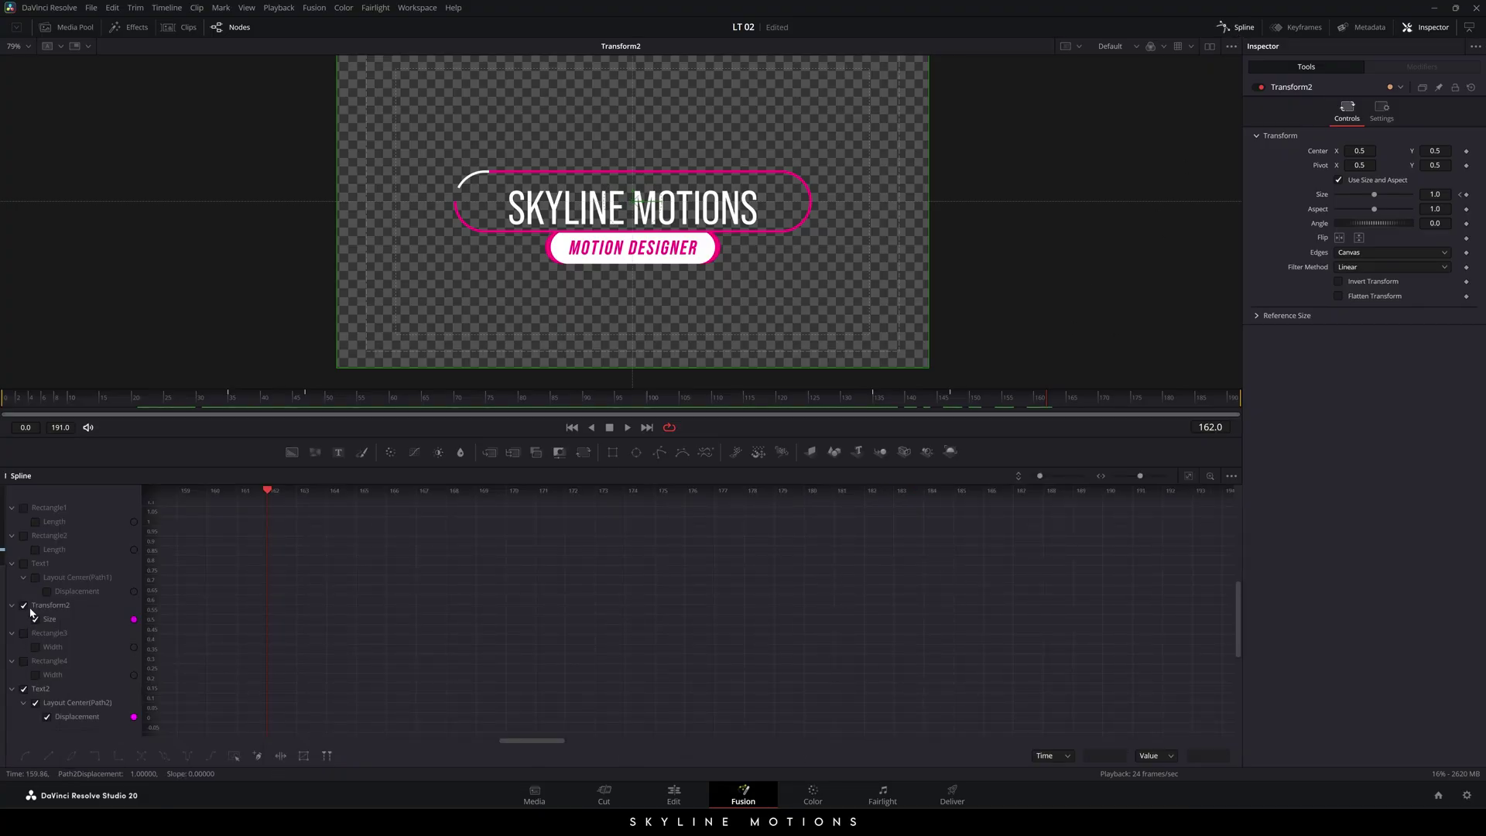
{"action": "left_click", "coordinate": [24, 608]}
{"action": "left_click", "coordinate": [23, 606]}
{"action": "left_click", "coordinate": [1188, 475]}
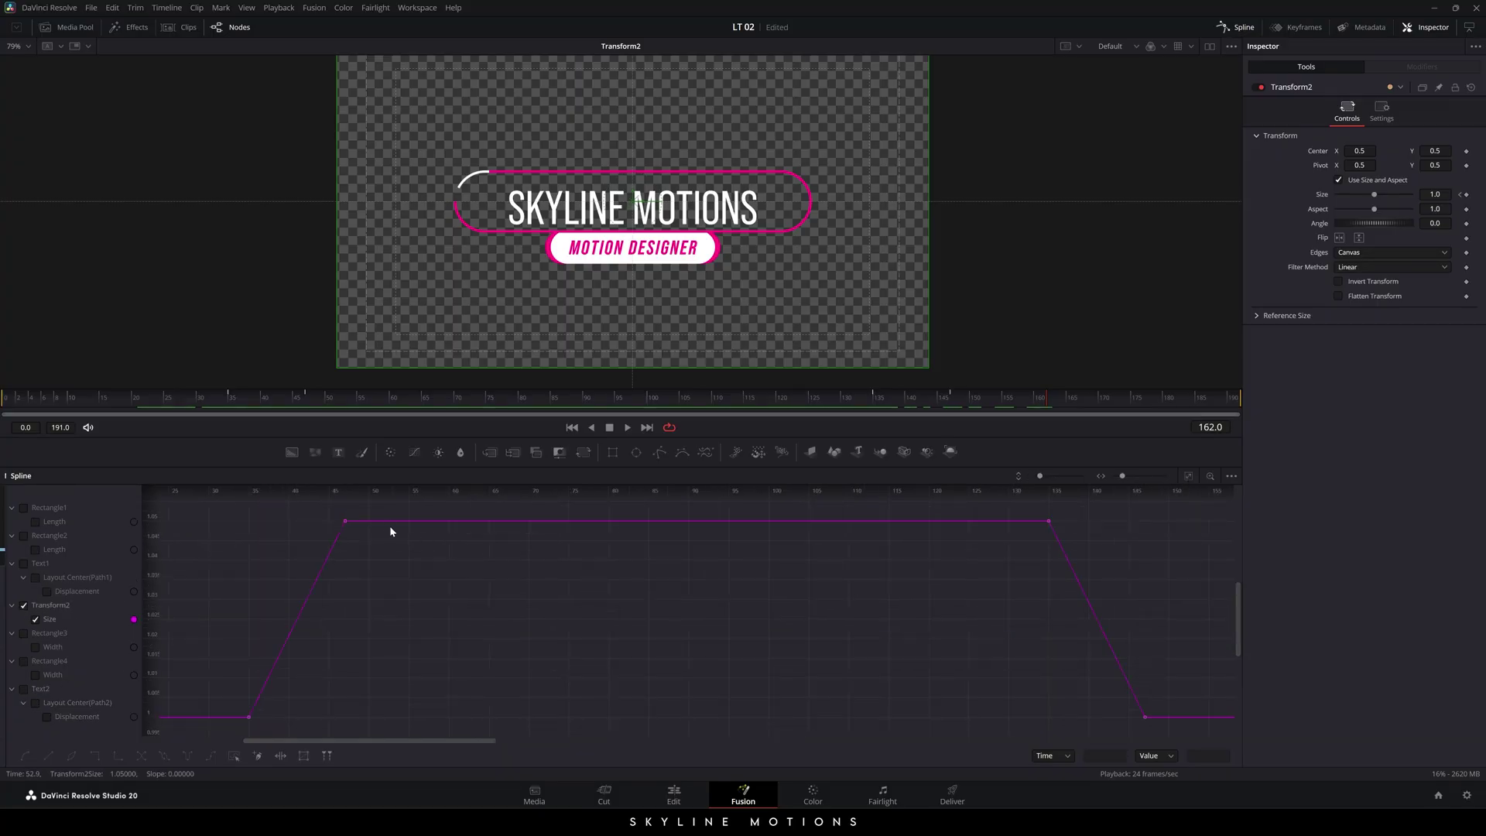
- Smooth all four Size keyframes, extending the frame 47 handle back to about frame 35 and the frame 135 handle forward to about 147
{"action": "left_click_drag", "start_coordinate": [390, 507], "coordinate": [229, 727]}
{"action": "key", "text": "f"}
{"action": "left_click_drag", "start_coordinate": [313, 521], "coordinate": [247, 523]}
{"action": "left_click_drag", "start_coordinate": [1158, 507], "coordinate": [1034, 736]}
{"action": "key", "text": "f"}
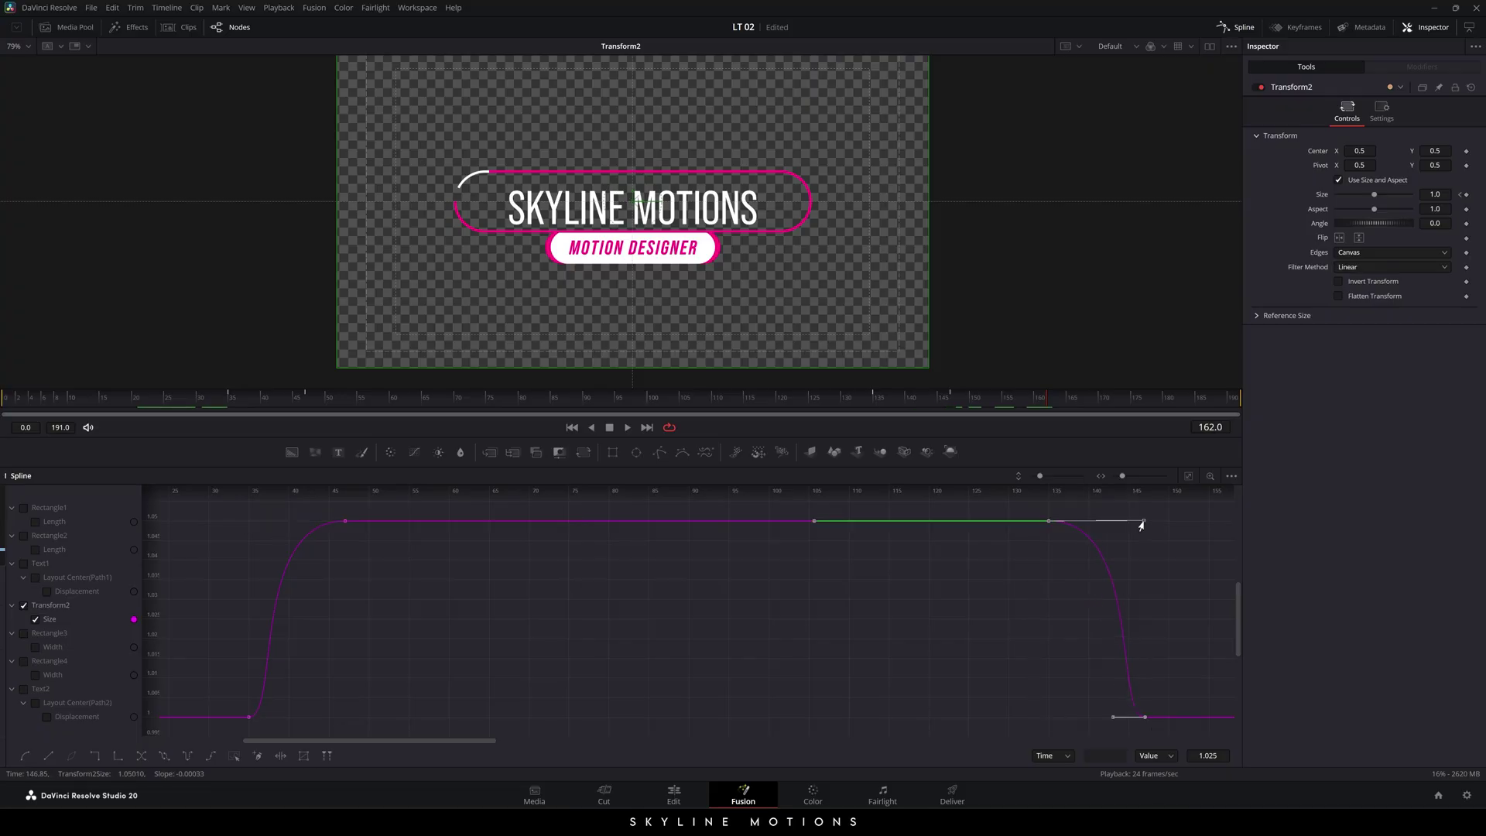
{"action": "left_click", "coordinate": [1141, 503]}
{"action": "left_click", "coordinate": [1236, 29]}
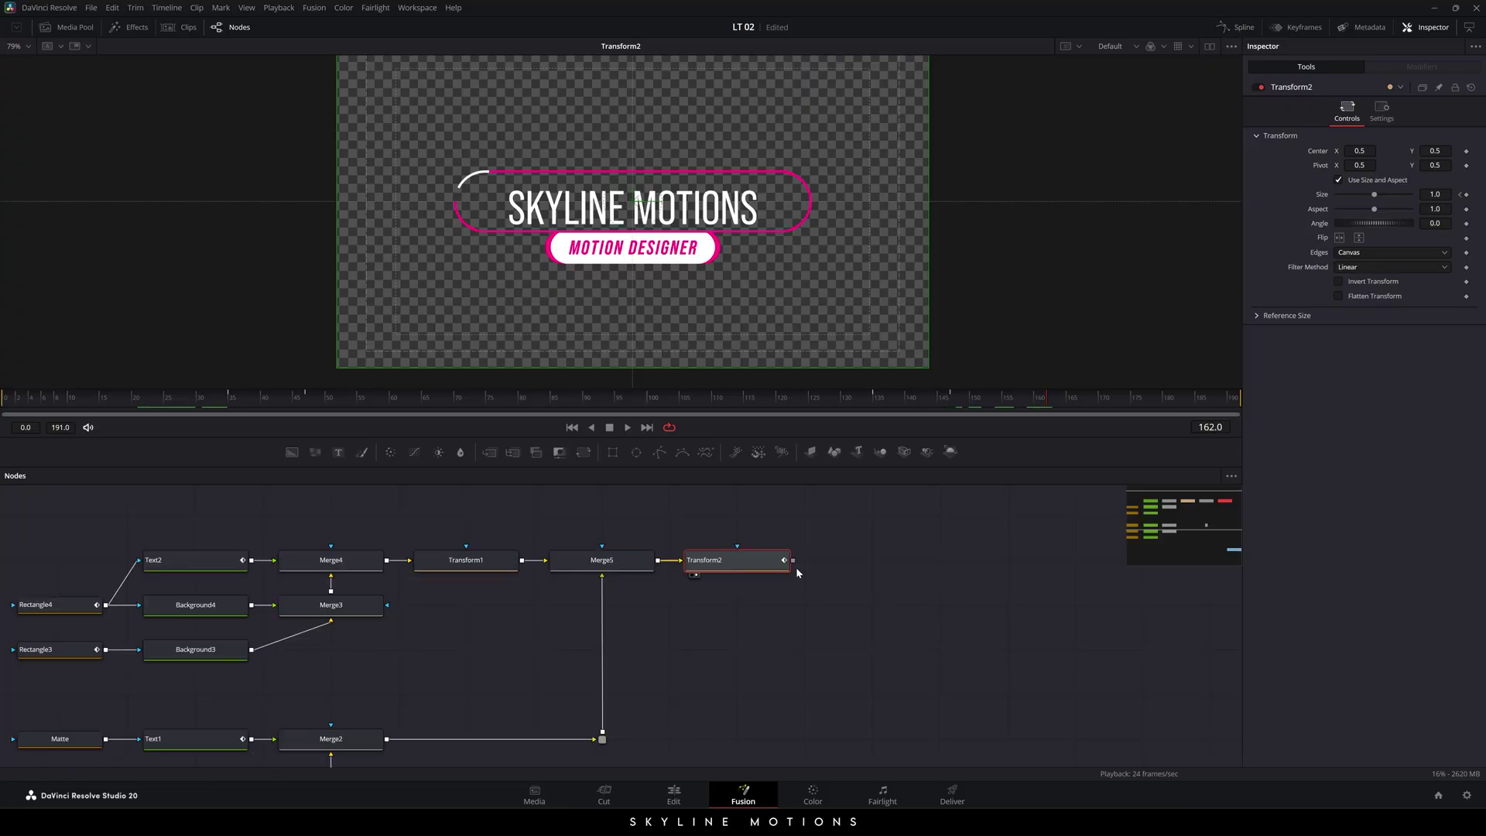
- Move MediaOut1 next to Transform2 and connect the Transform2 output to it
{"action": "left_click", "coordinate": [778, 629]}
{"action": "left_click_drag", "start_coordinate": [903, 670], "coordinate": [859, 596]}
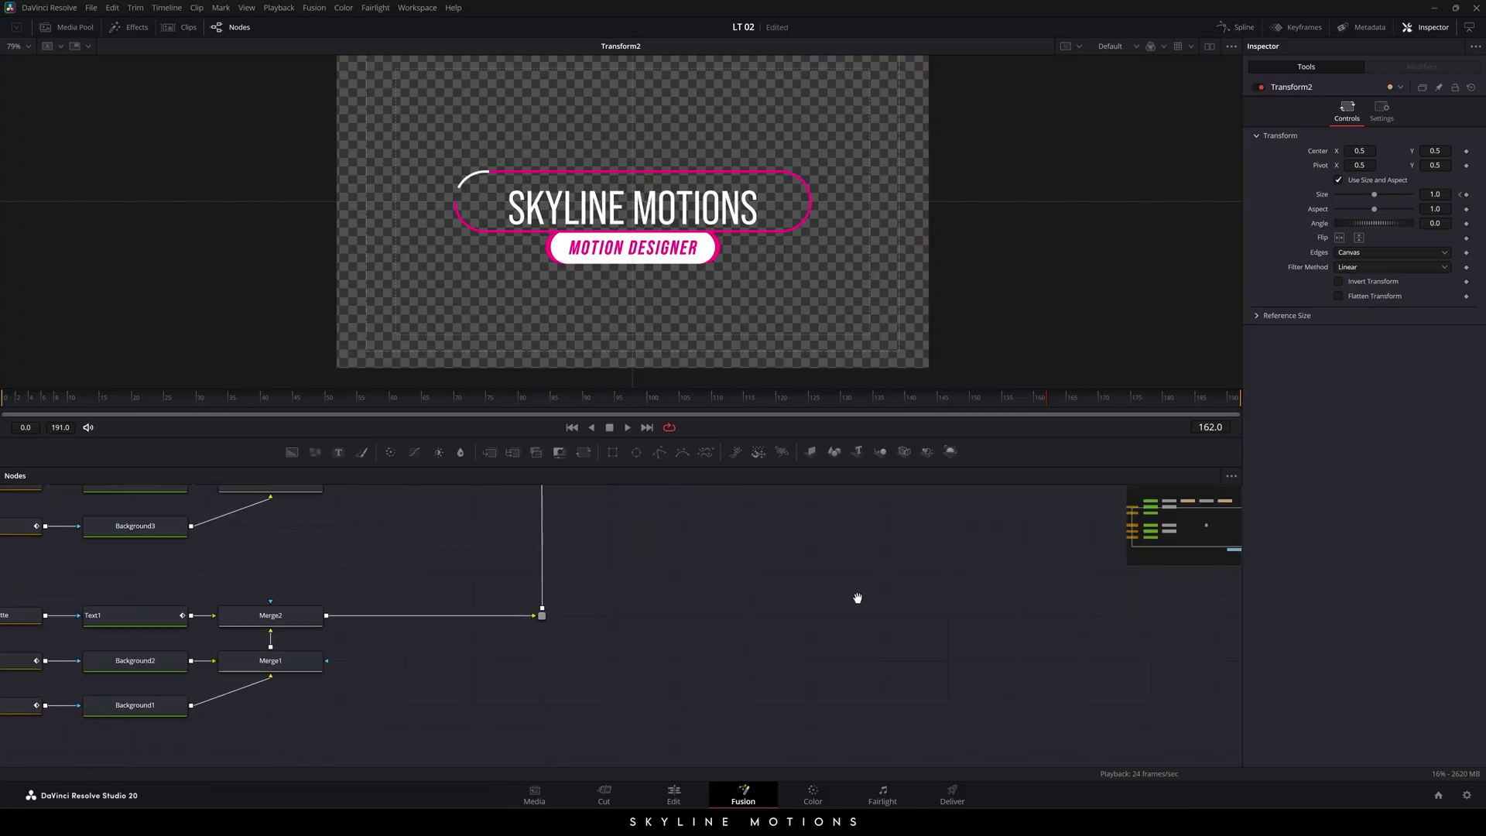
{"action": "left_click_drag", "start_coordinate": [886, 644], "coordinate": [864, 562]}
{"action": "left_click_drag", "start_coordinate": [753, 707], "coordinate": [888, 529]}
{"action": "left_click_drag", "start_coordinate": [862, 549], "coordinate": [791, 504]}
{"action": "scroll", "coordinate": [746, 590], "scroll_direction": "up", "scroll_amount": 2}
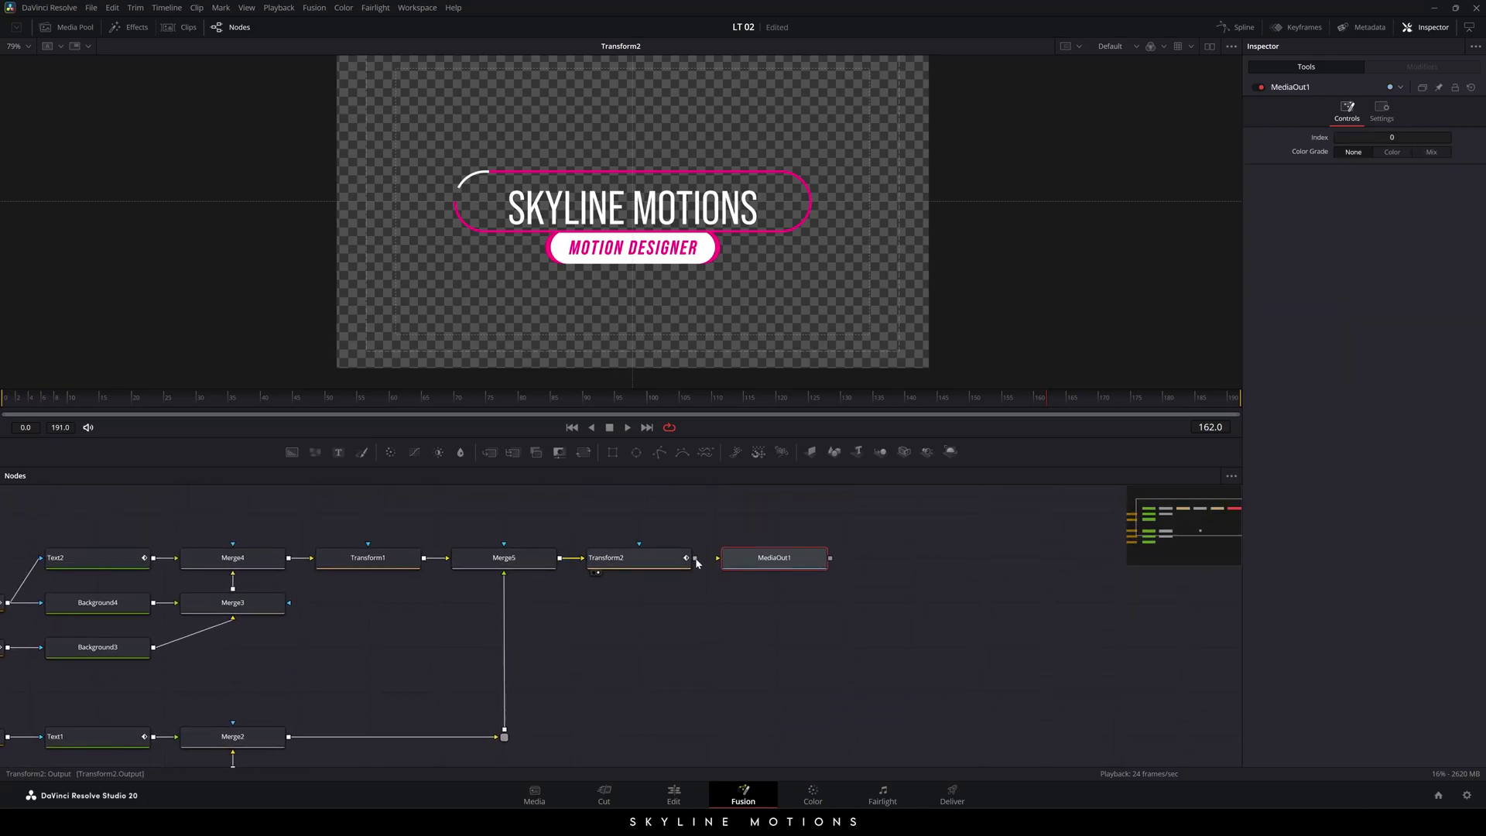
{"action": "left_click_drag", "start_coordinate": [695, 557], "coordinate": [777, 563]}
- Switch to the Edit page and scrub the LT 02 clip on Timeline 1 to preview the lower third
{"action": "left_click", "coordinate": [676, 795]}
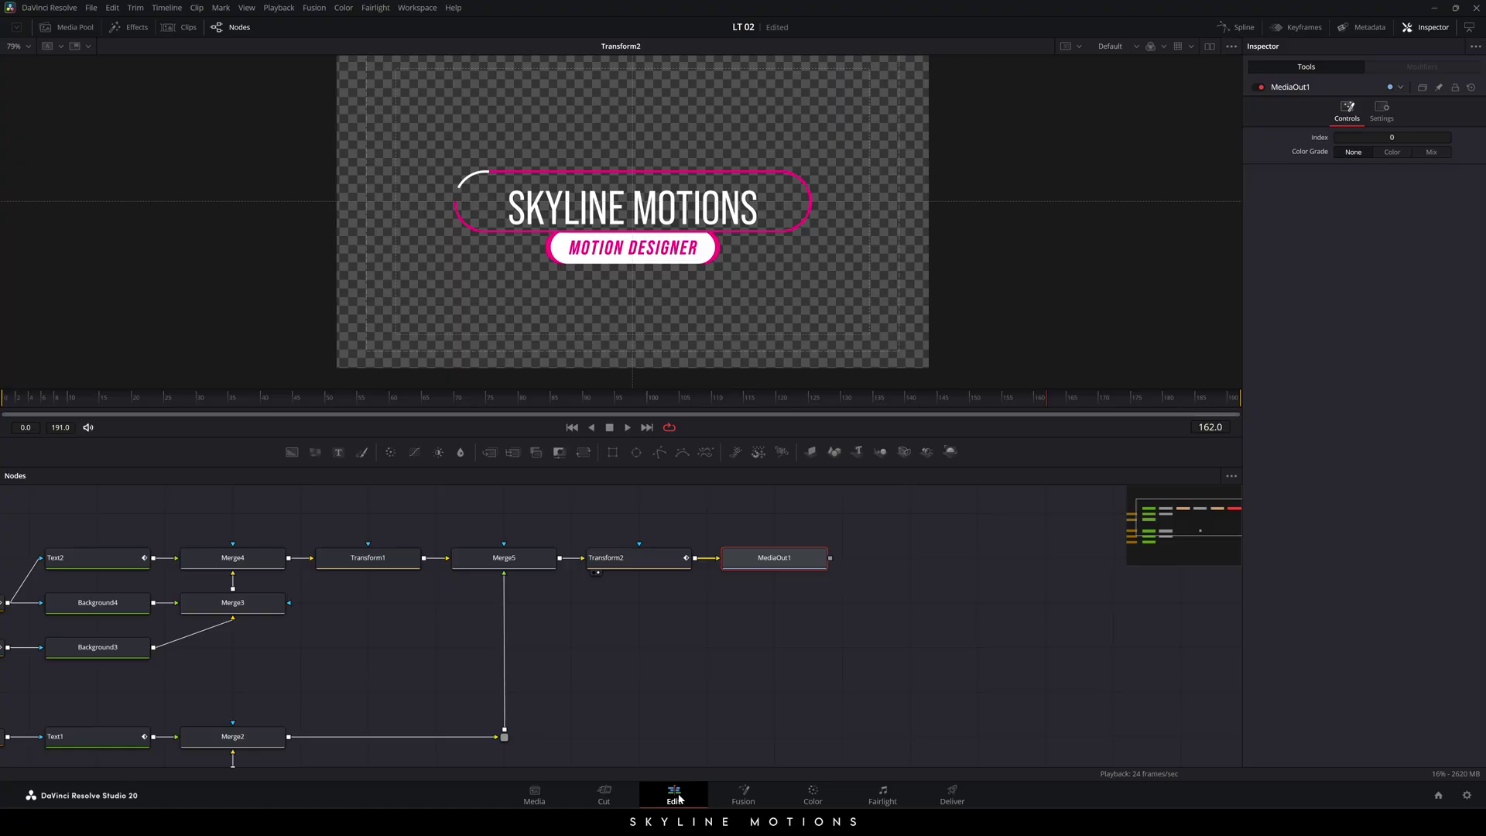
{"action": "left_click_drag", "start_coordinate": [558, 478], "coordinate": [673, 511]}
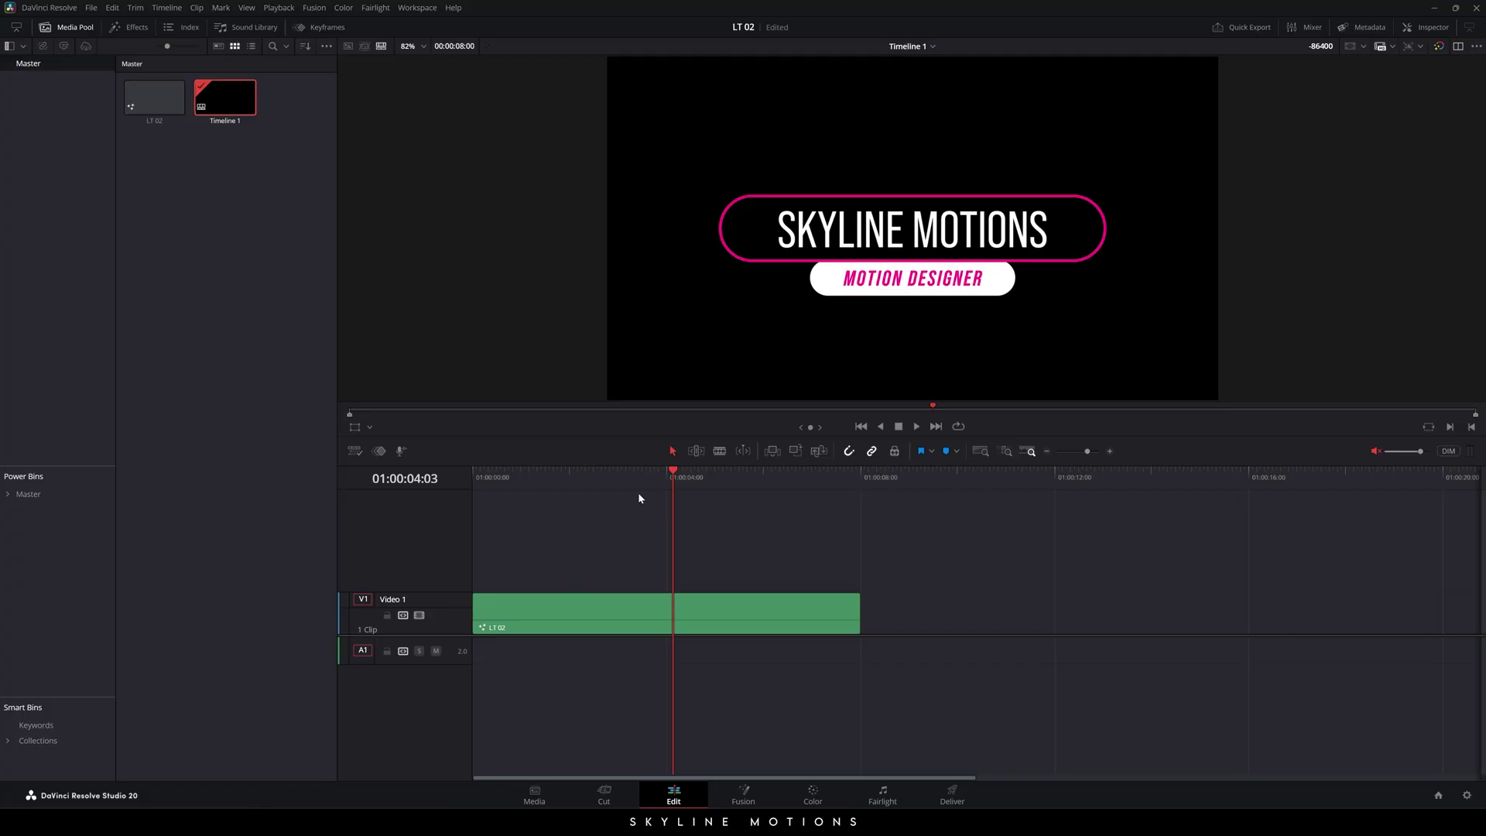
- Import the stock video 6153734-uhd_4096_2160_25fps.mp4 into the Master bin
{"action": "right_click", "coordinate": [240, 267]}
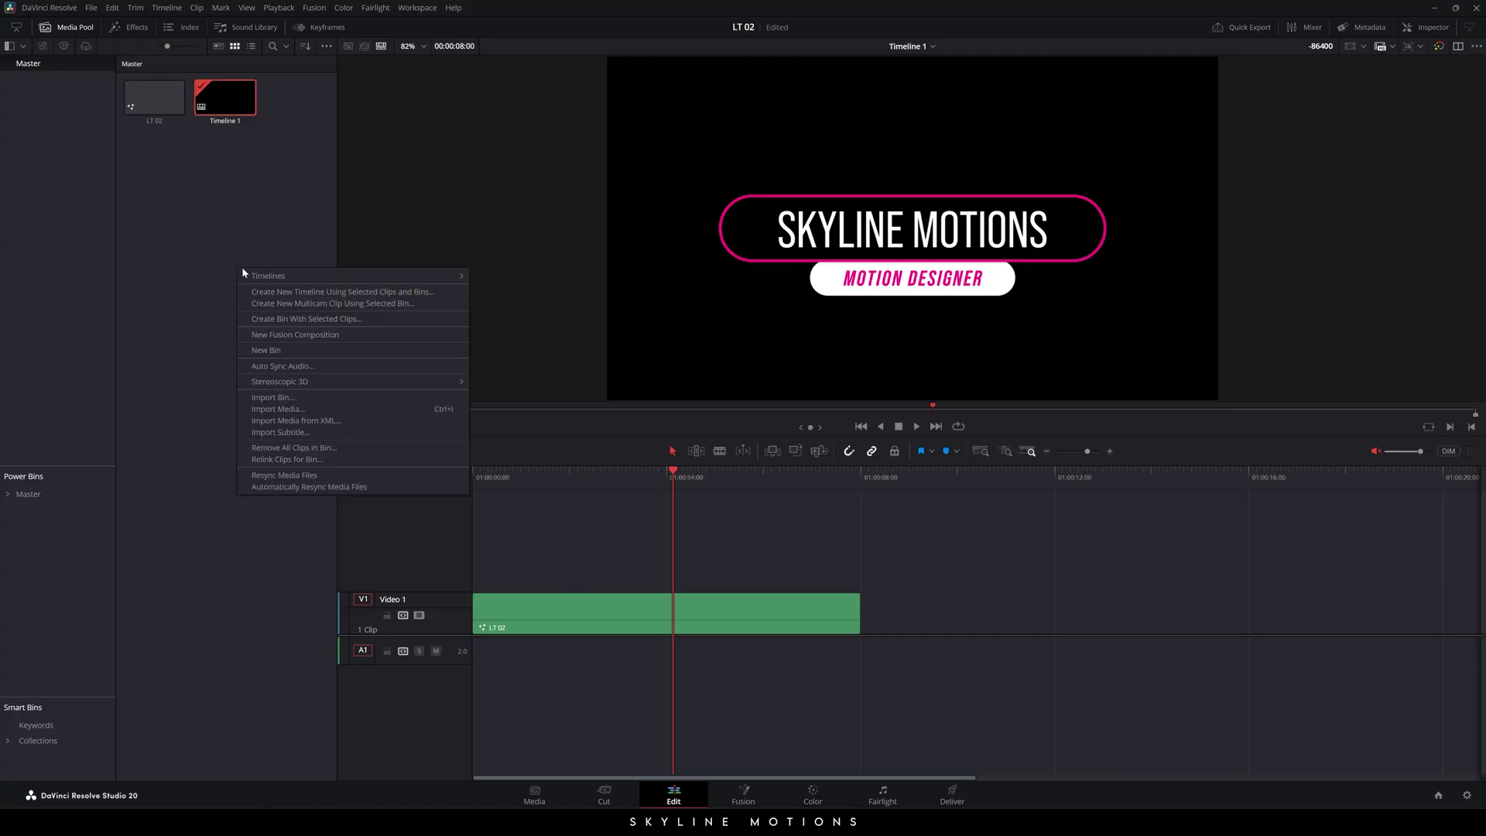
{"action": "left_click", "coordinate": [294, 412]}
{"action": "left_click", "coordinate": [600, 399]}
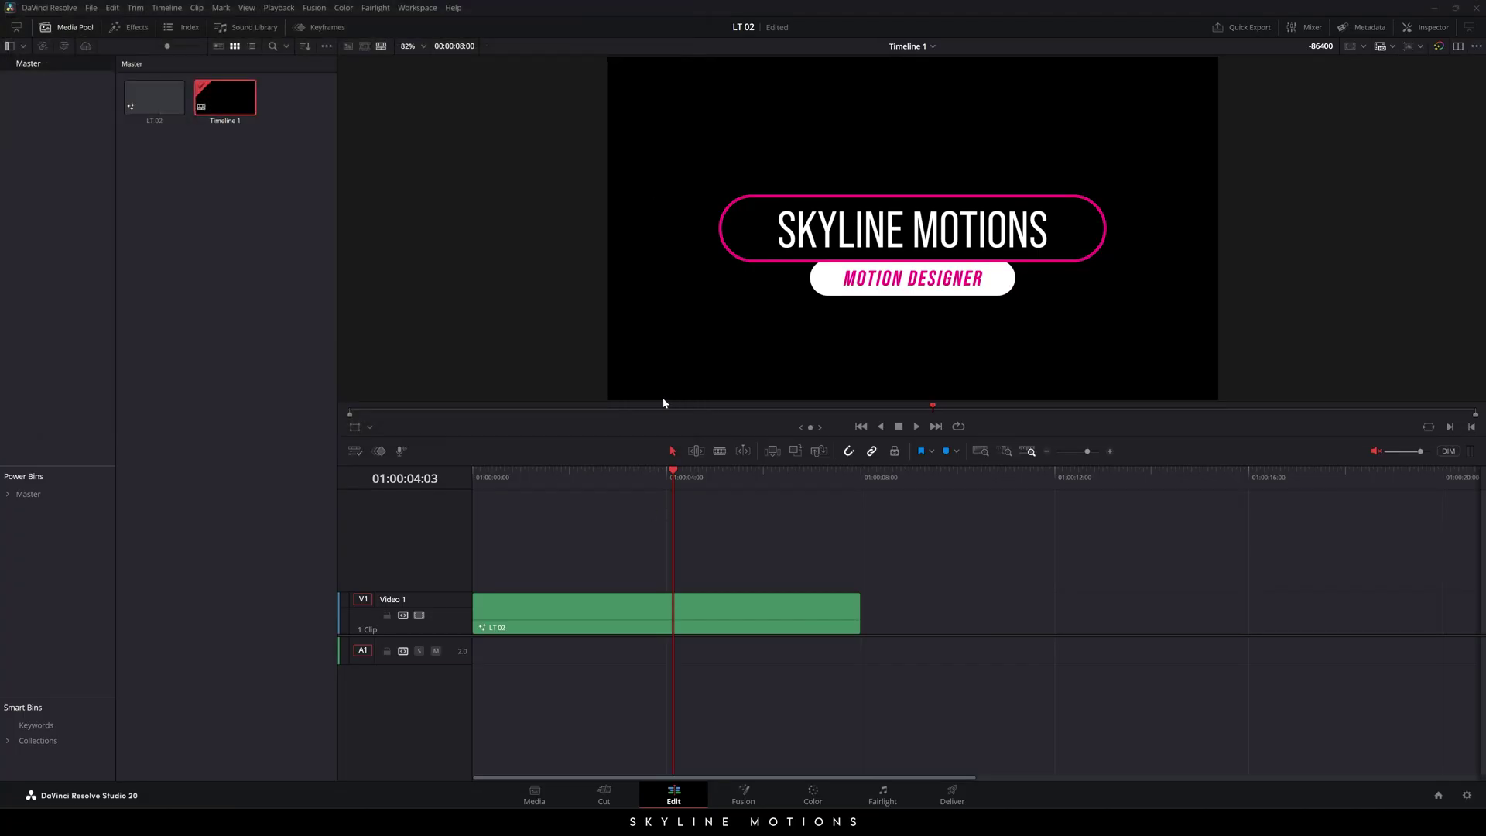
- Raise the LT 02 clip to Video 2, place the stock video beneath it on Video 1, and trim the video to the LT 02 clip's length
{"action": "left_click_drag", "start_coordinate": [624, 612], "coordinate": [619, 568]}
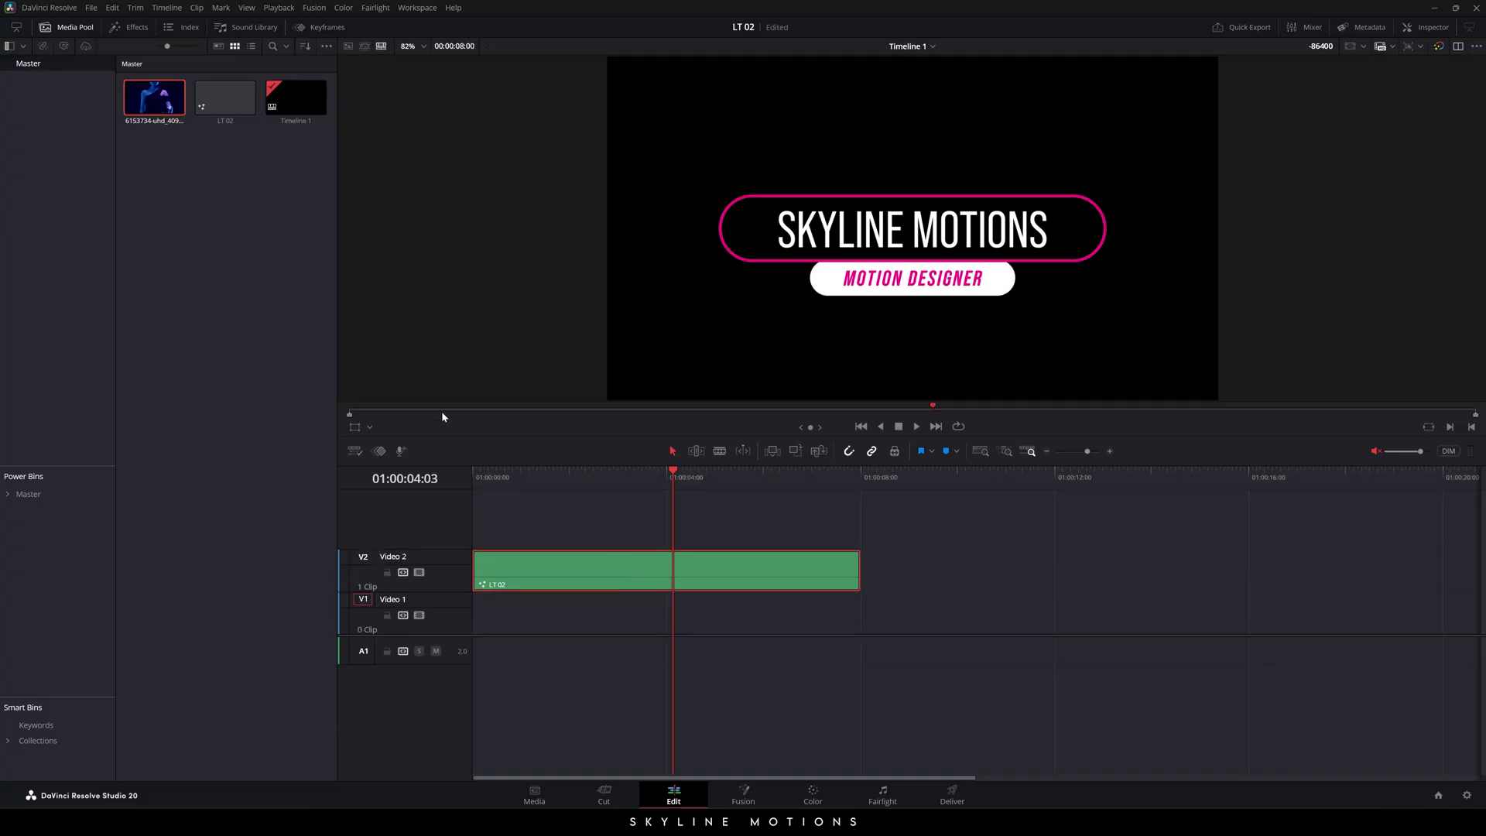
{"action": "left_click_drag", "start_coordinate": [147, 108], "coordinate": [486, 615]}
{"action": "left_click_drag", "start_coordinate": [664, 610], "coordinate": [611, 608]}
{"action": "left_click_drag", "start_coordinate": [1167, 616], "coordinate": [860, 614]}
- Play Timeline 1 from the start to preview the lower third over the footage
{"action": "key", "text": "Home"}
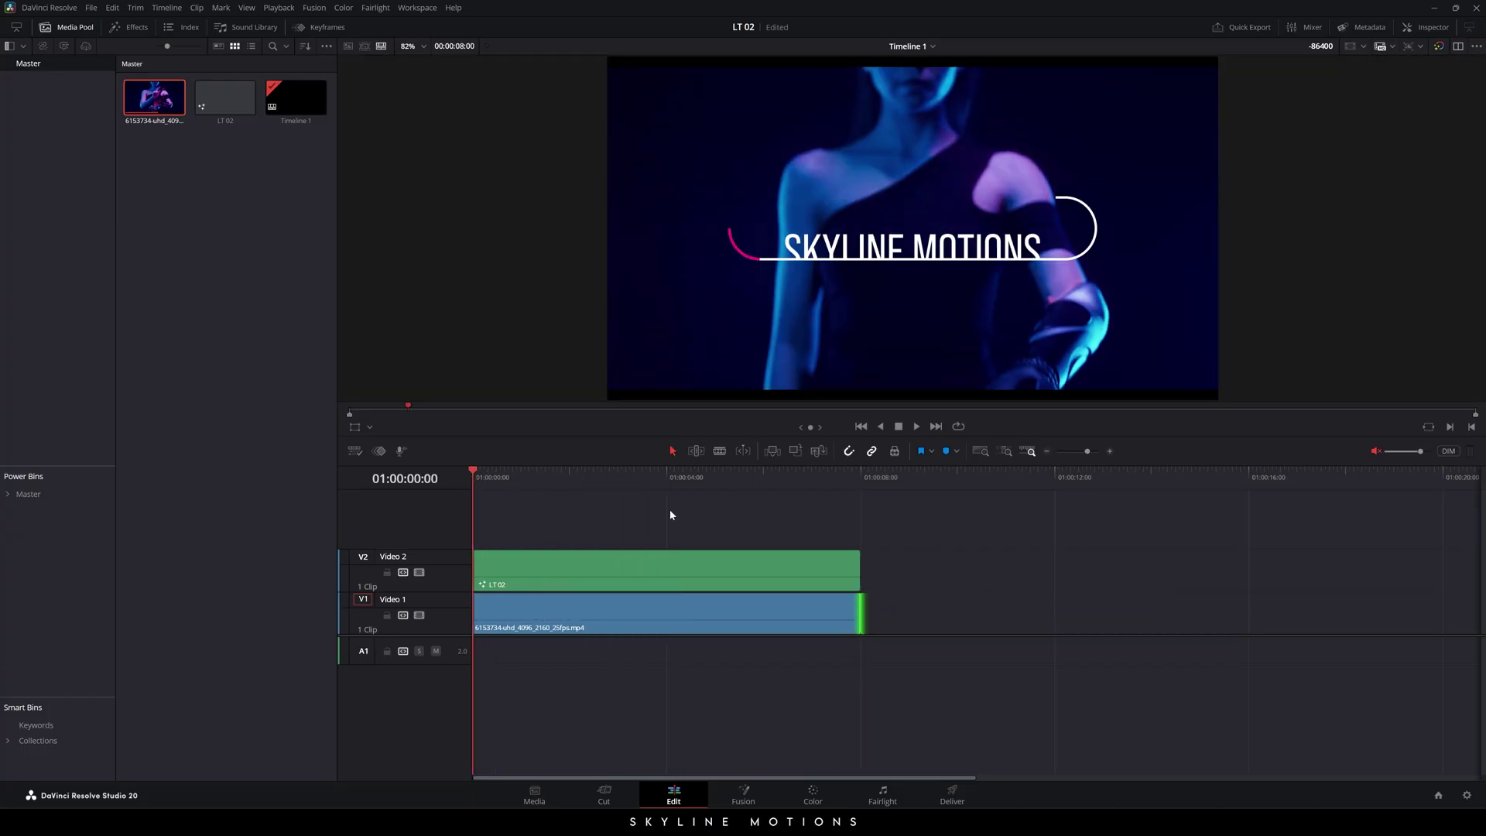
{"action": "left_click", "coordinate": [675, 508]}
{"action": "key", "text": "space"}
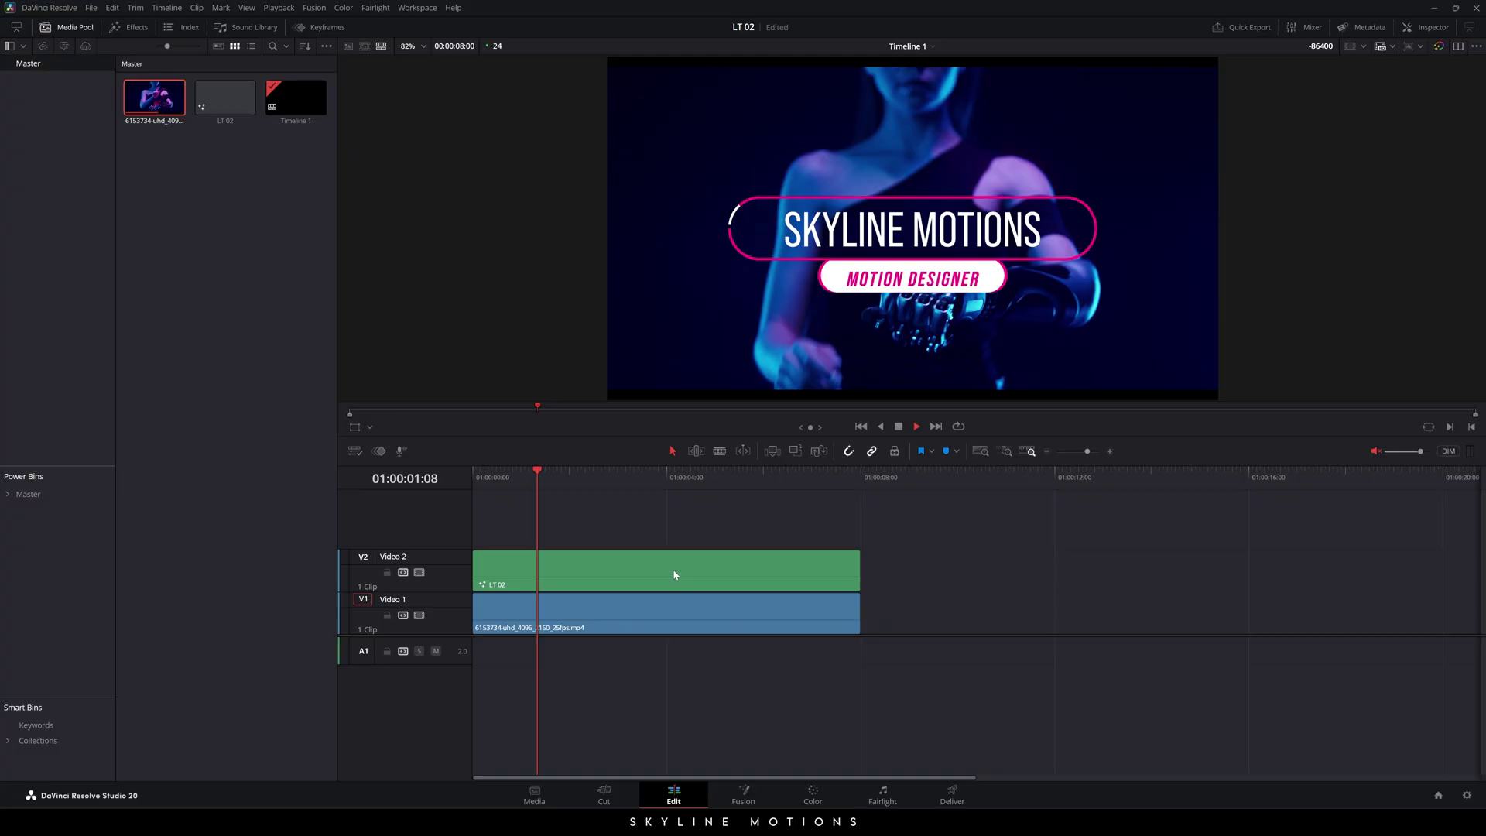
{"action": "key", "text": "space"}
- Set the zoom of the footage clip on Video 1 to 1.07 so it fills the frame
{"action": "left_click", "coordinate": [640, 610]}
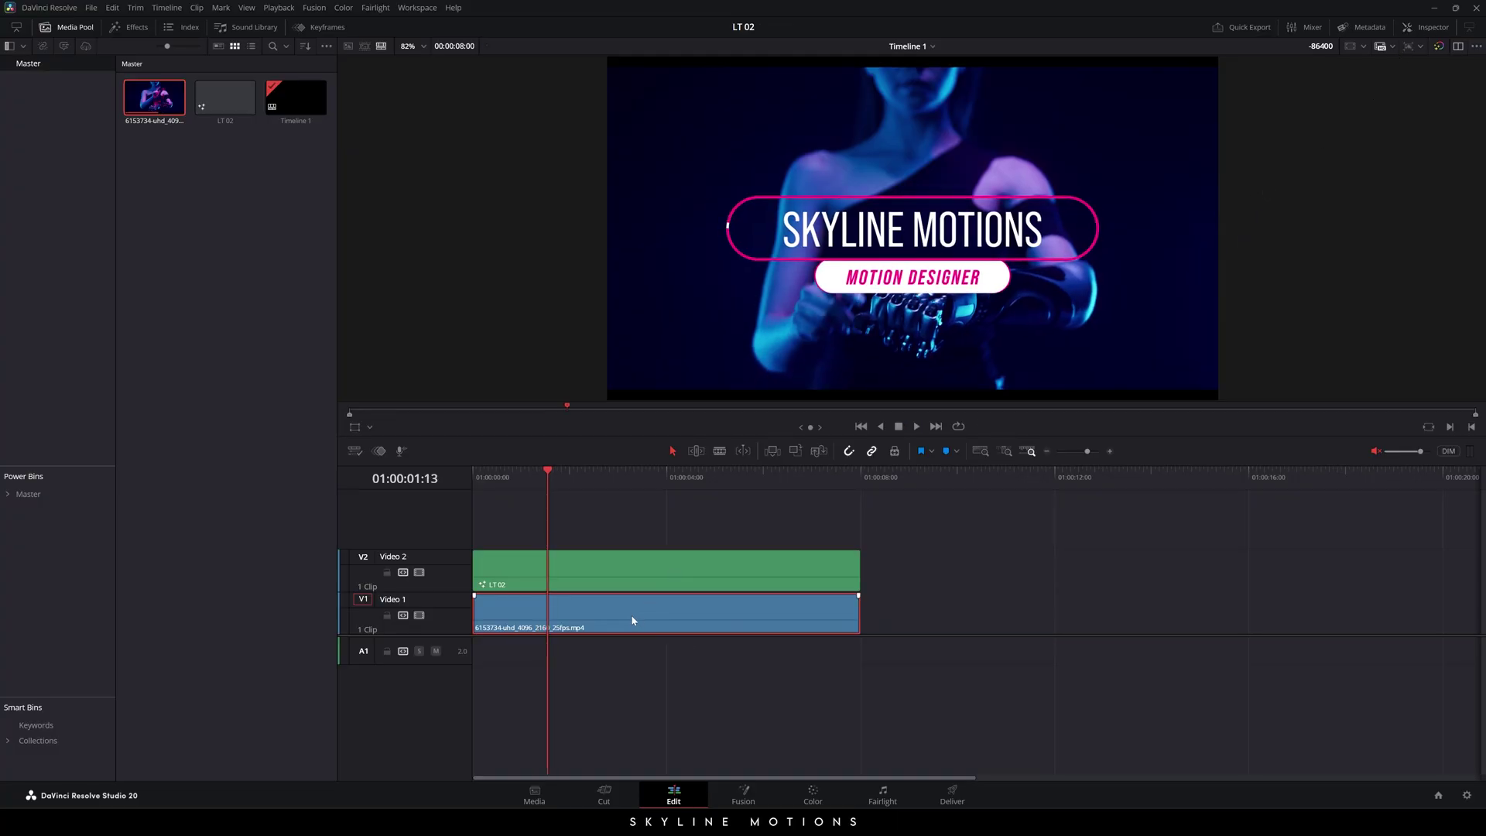
{"action": "left_click", "coordinate": [1430, 29]}
{"action": "left_click_drag", "start_coordinate": [1347, 112], "coordinate": [1382, 112]}
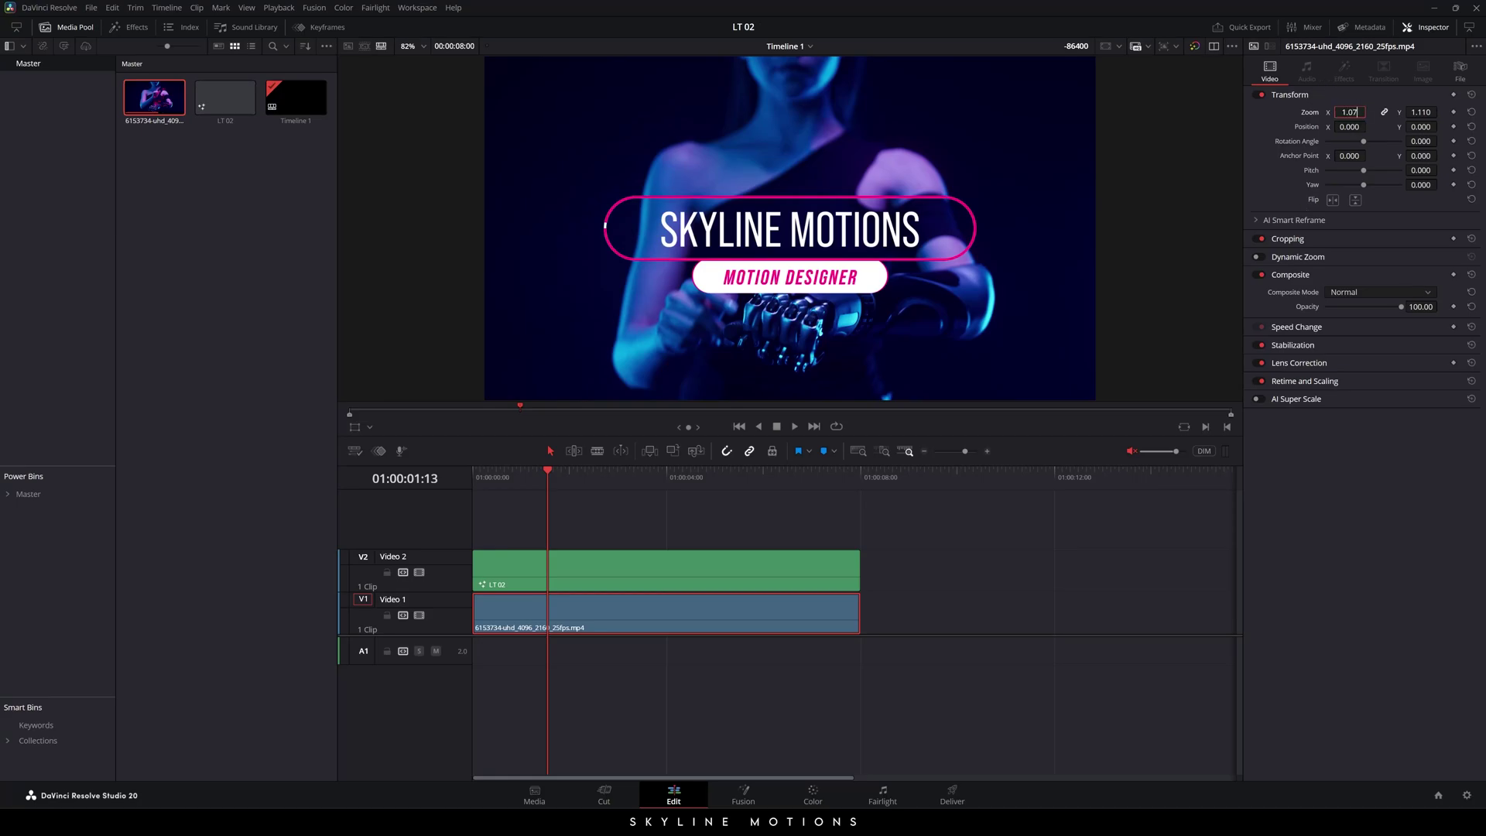
{"action": "key", "text": "Return"}
- Try the LT 02 clip at zoom 0.5 and position X 538, Y -355, and scrub the timeline to preview it
{"action": "left_click_drag", "start_coordinate": [547, 472], "coordinate": [693, 474]}
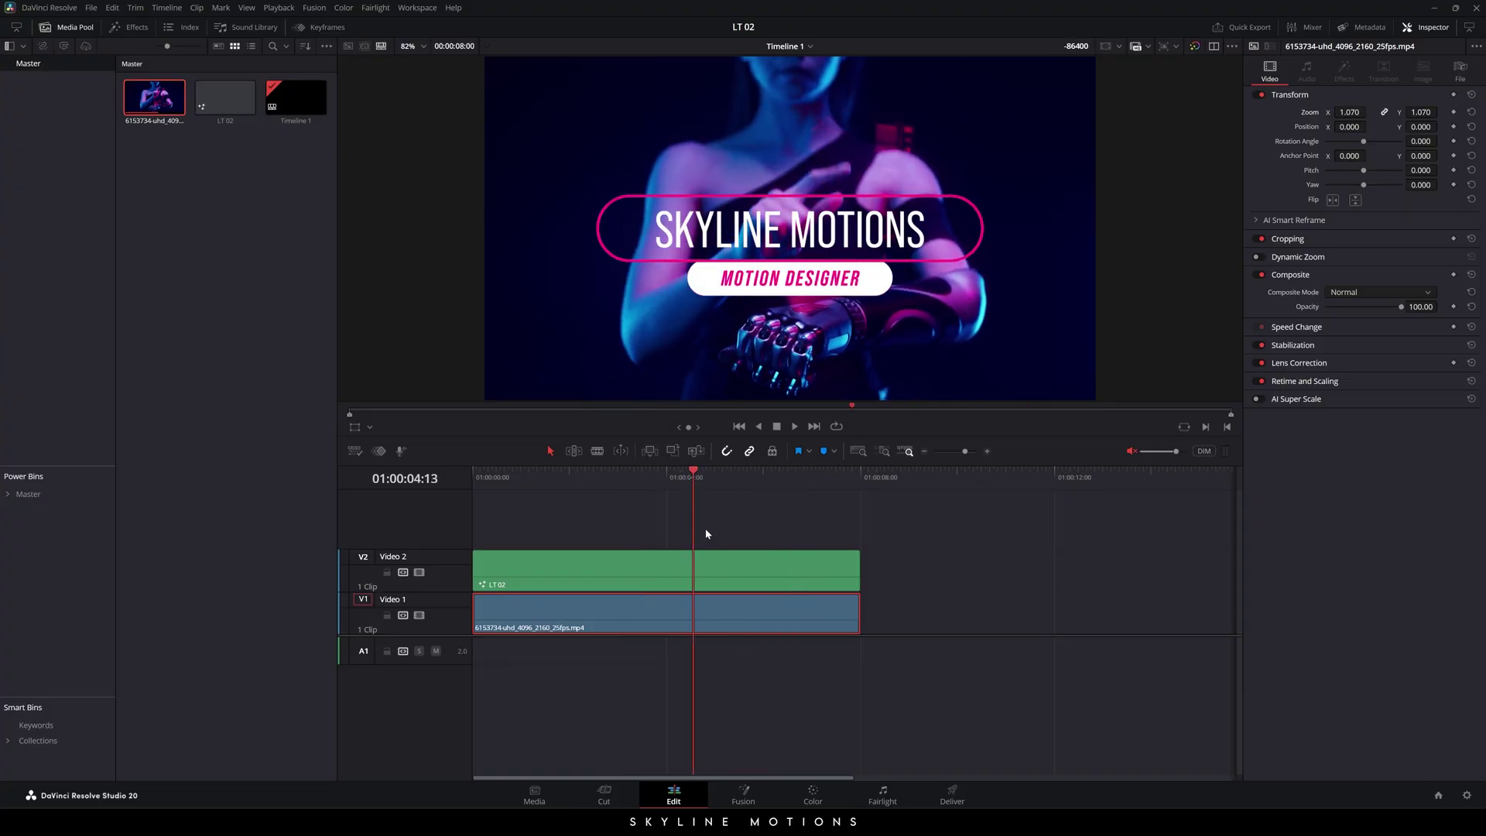
{"action": "left_click", "coordinate": [660, 574]}
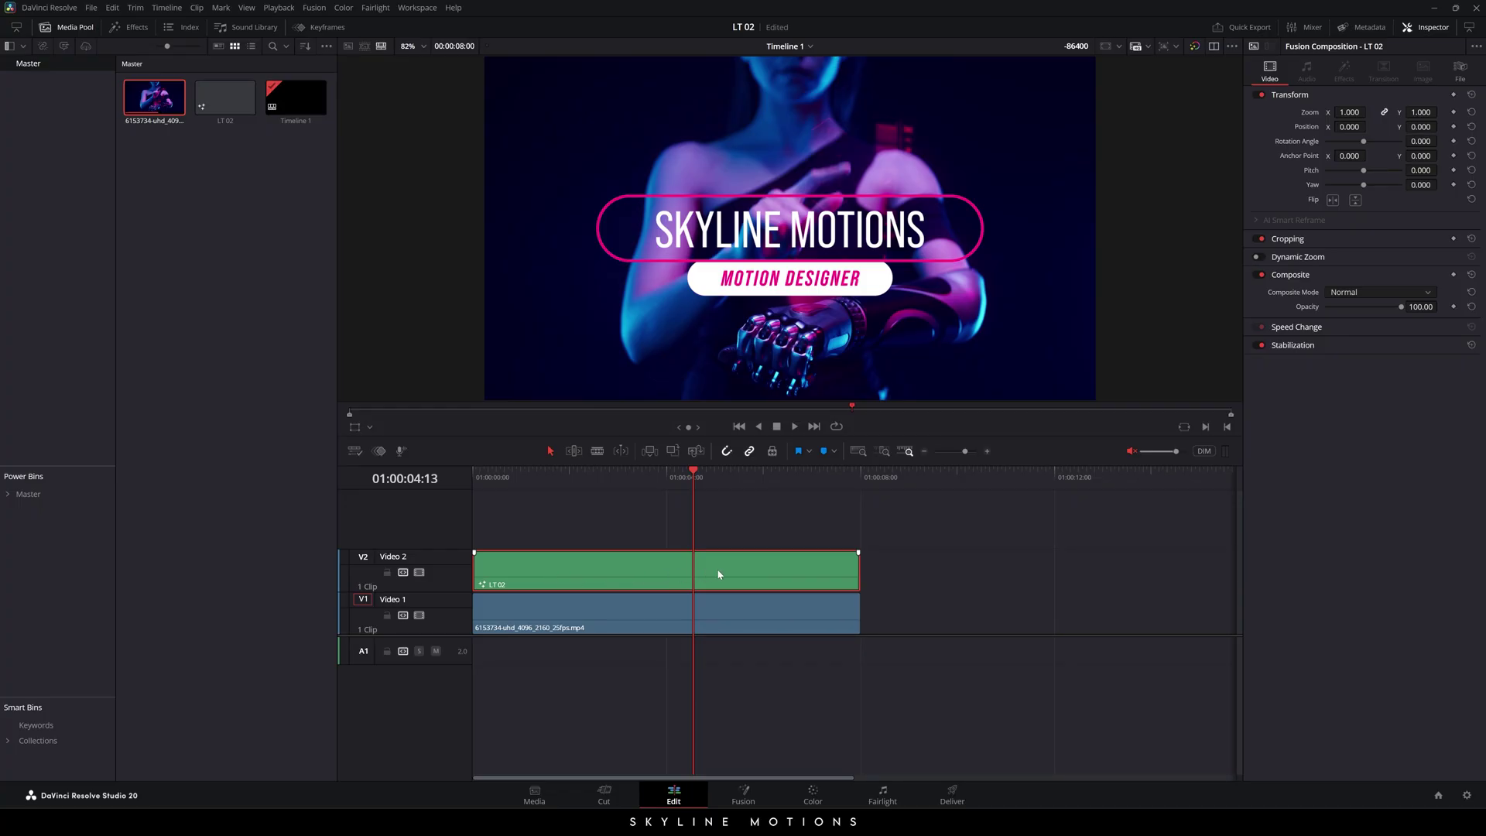
{"action": "left_click_drag", "start_coordinate": [1340, 113], "coordinate": [1363, 122]}
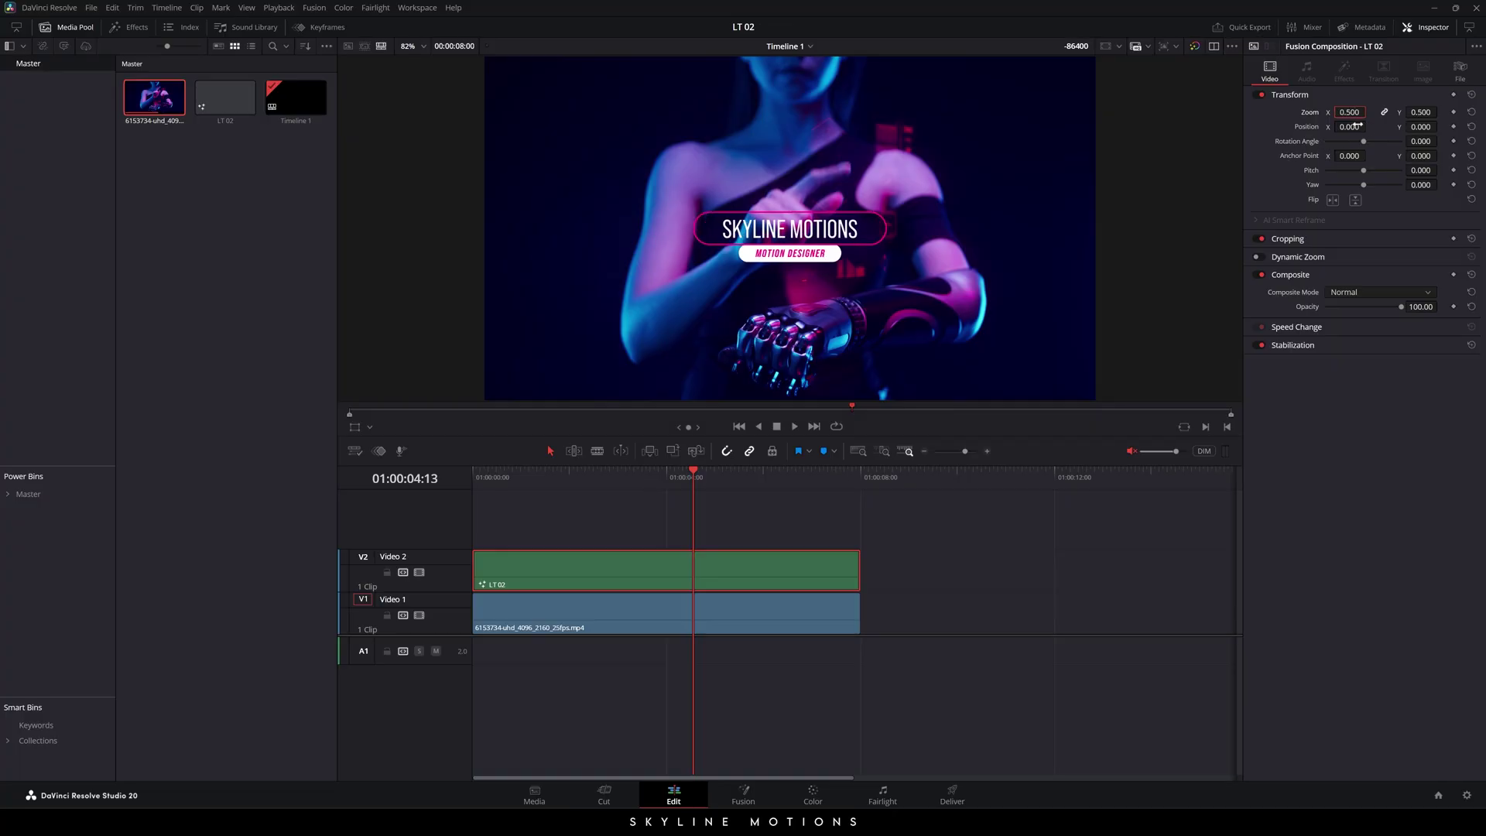
{"action": "mouse_move", "coordinate": [1357, 124]}
{"action": "left_mouse_down"}
{"action": "mouse_move", "coordinate": [1425, 122]}
{"action": "mouse_move", "coordinate": [1351, 127]}
{"action": "mouse_move", "coordinate": [1369, 125]}
{"action": "left_mouse_up"}
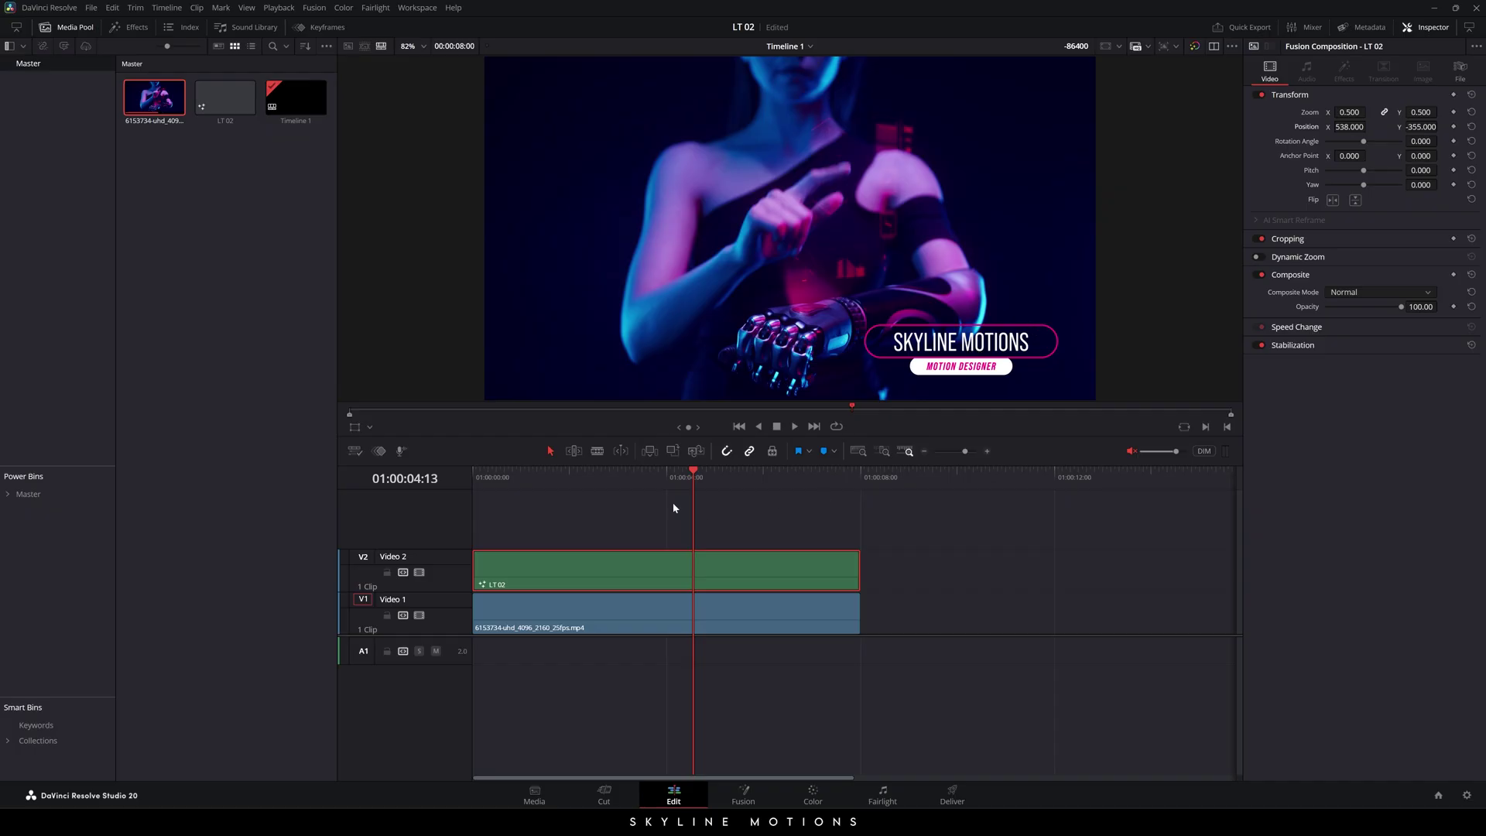
{"action": "key", "text": "Home"}
{"action": "left_click_drag", "start_coordinate": [559, 477], "coordinate": [670, 476]}
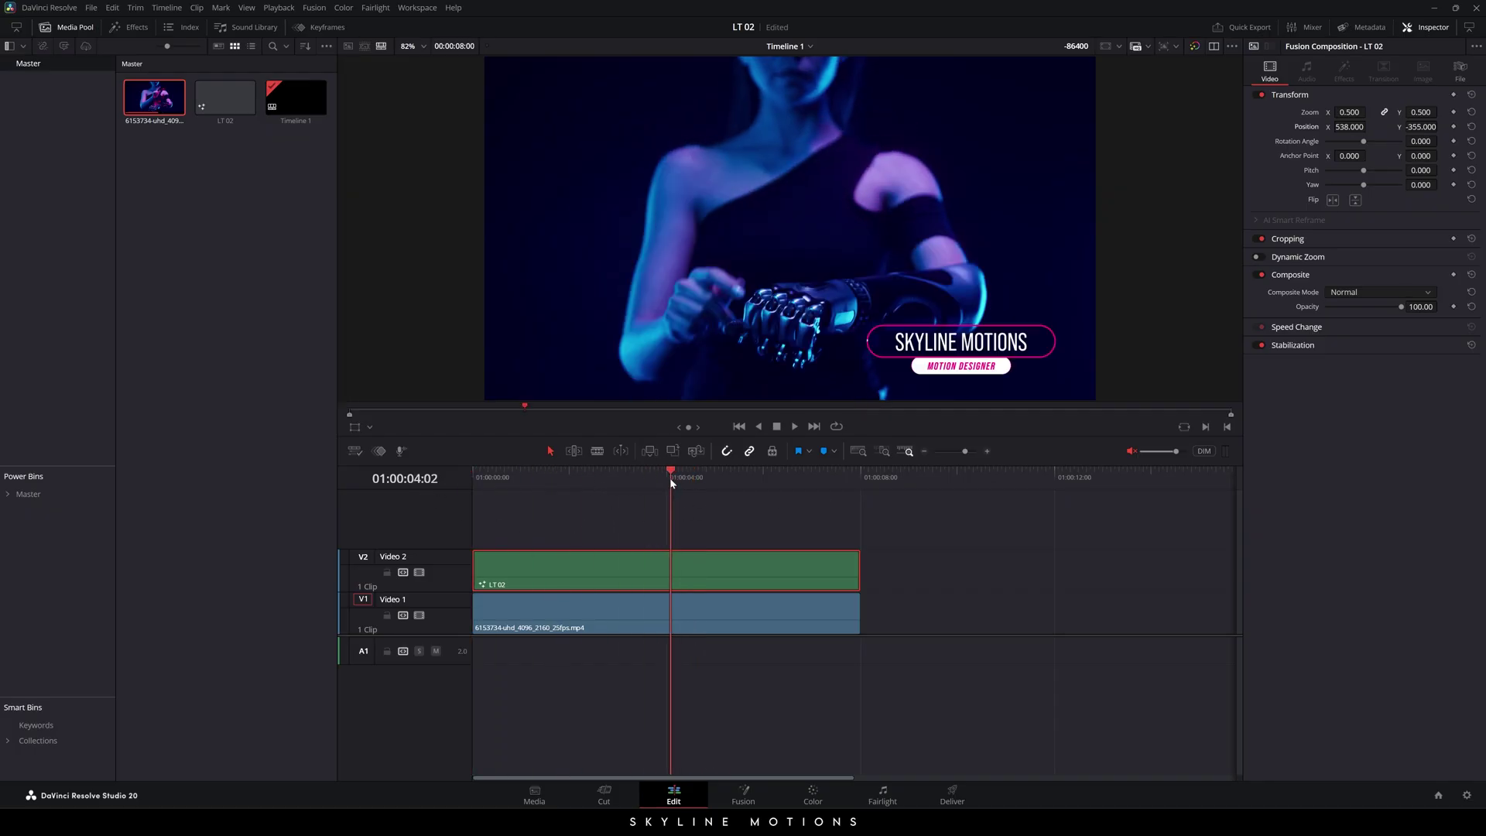
- Reset the LT 02 clip's zoom and position to their defaults and return the playhead to the timeline start
{"action": "left_click", "coordinate": [1471, 112]}
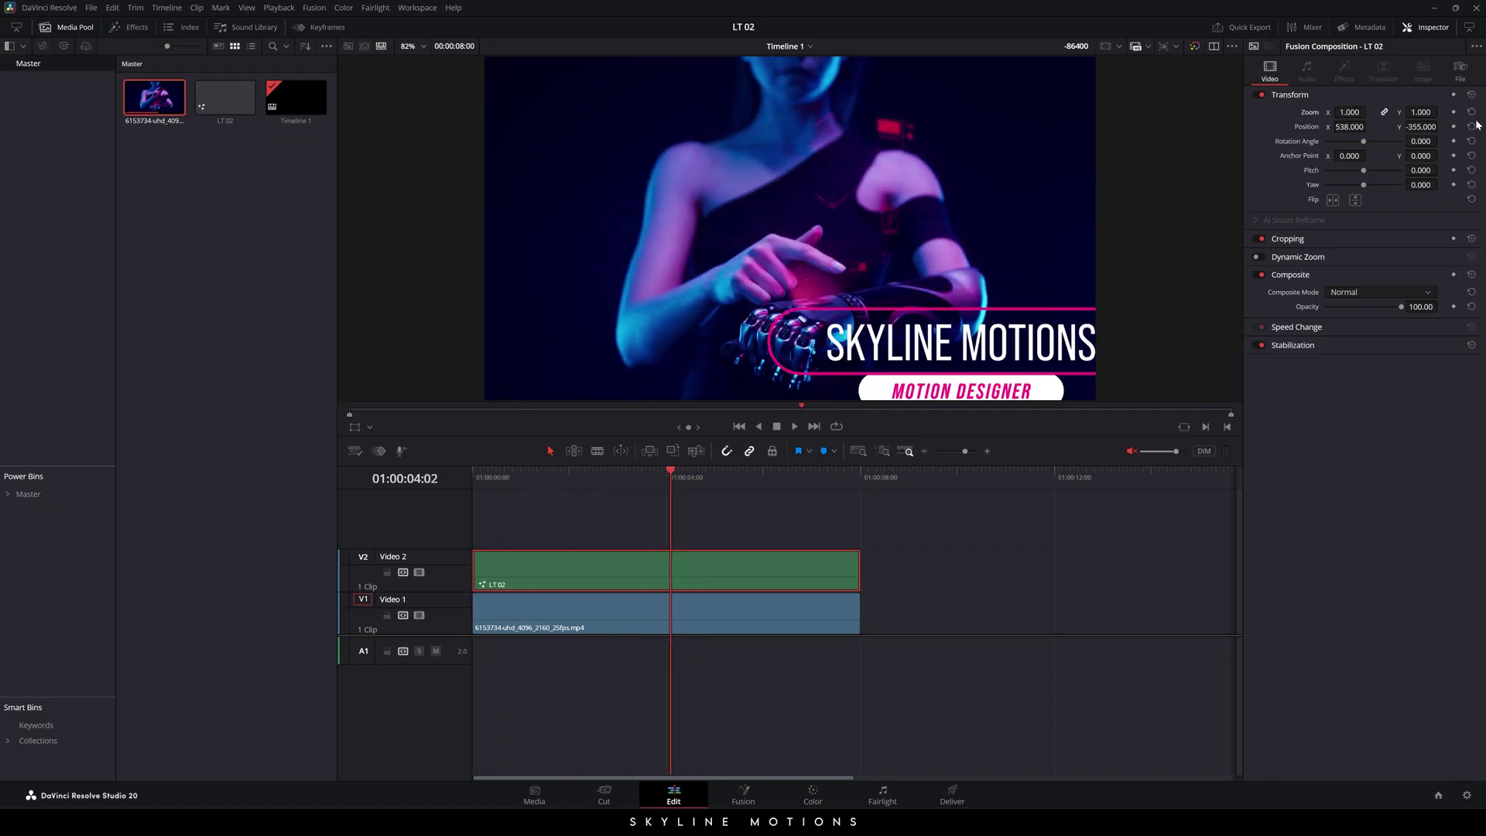
{"action": "left_click", "coordinate": [1471, 126]}
{"action": "key", "text": "Home"}
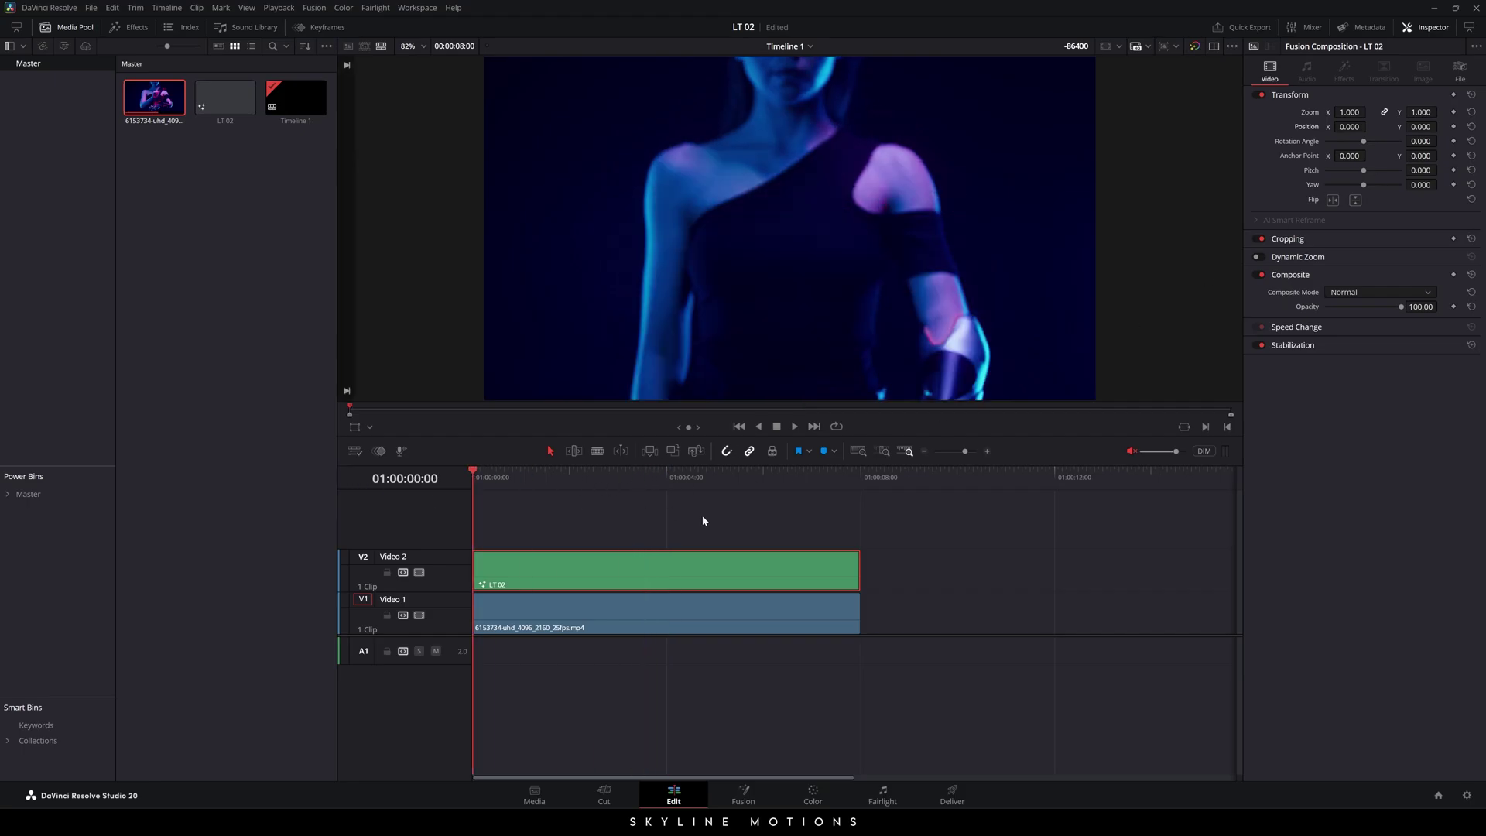